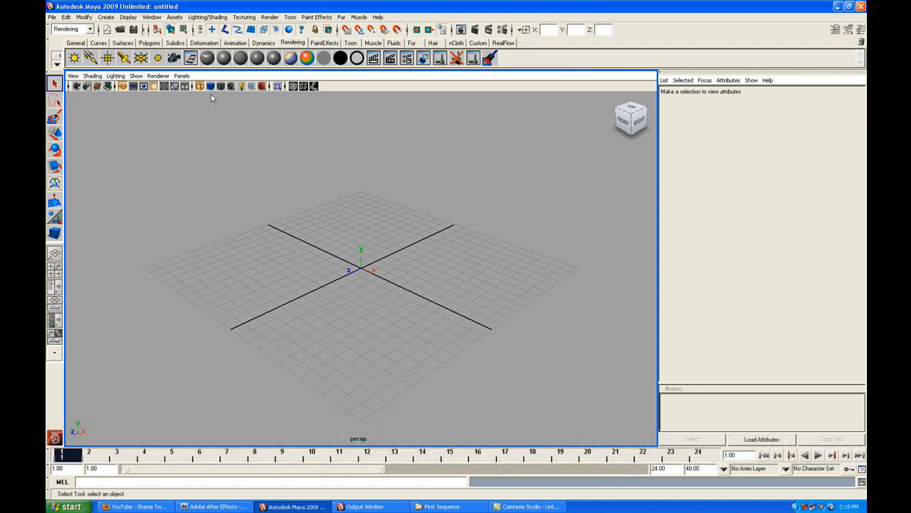
Create a polygon box resting on the grid around the origin and display it shaded in the perspective view.
left_click(150, 43)
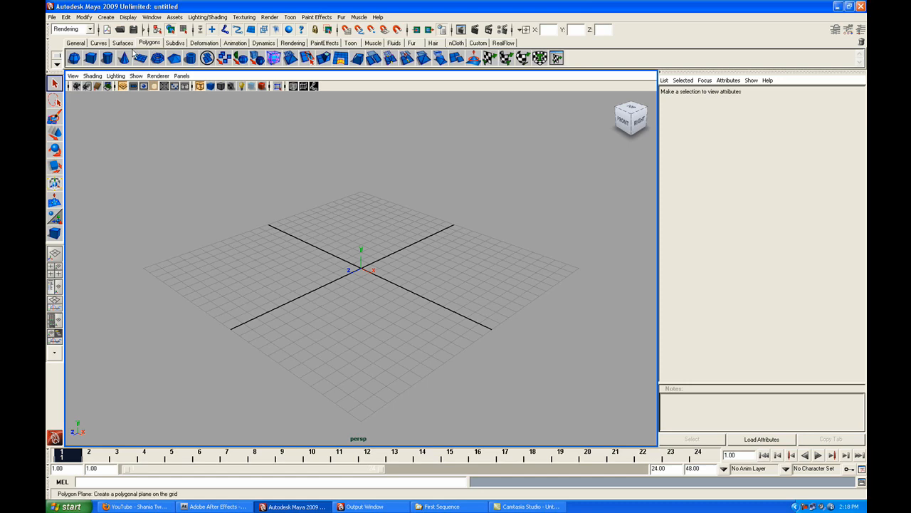
left_click(91, 58)
key("space")
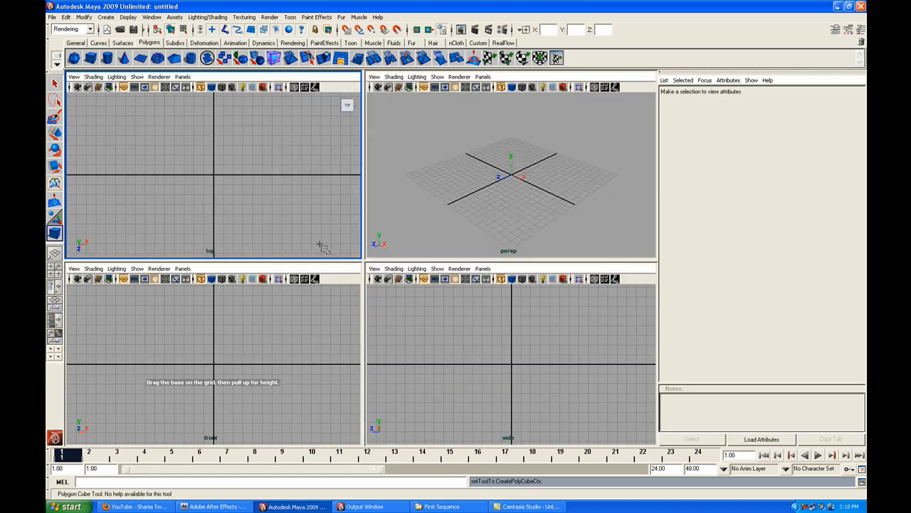
left_click_drag(211, 184, 263, 195)
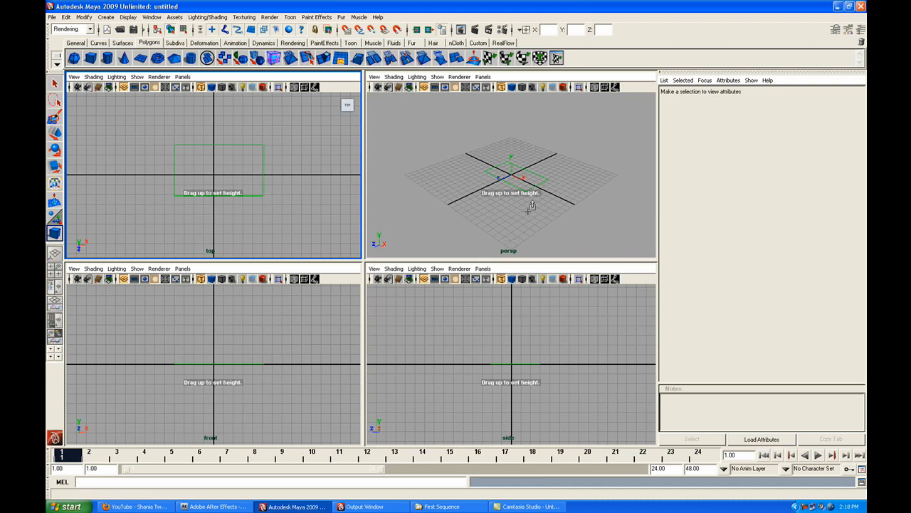
left_click_drag(529, 207, 531, 149)
key("space")
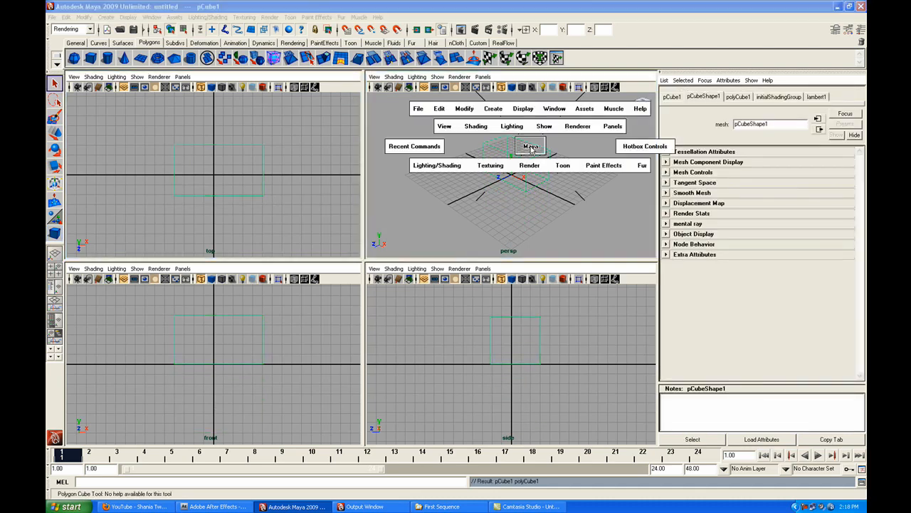
key("5")
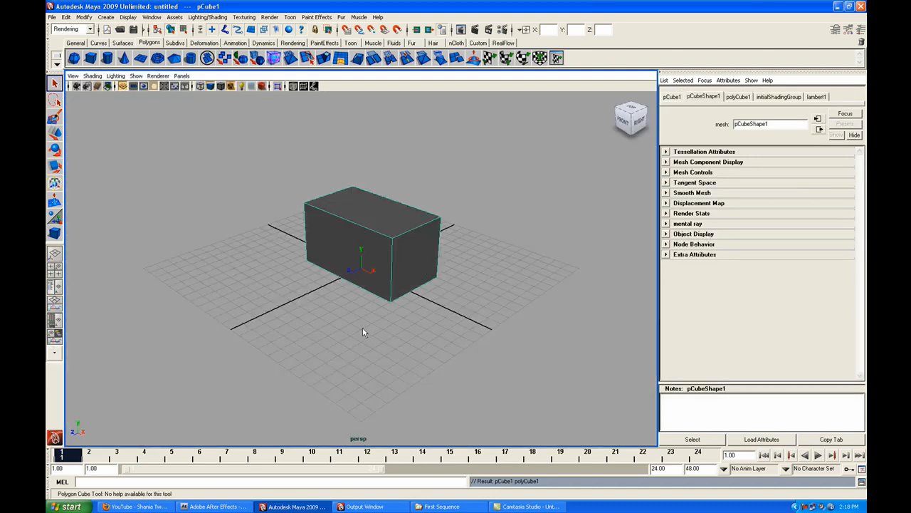
left_click_drag(362, 326, 460, 327)
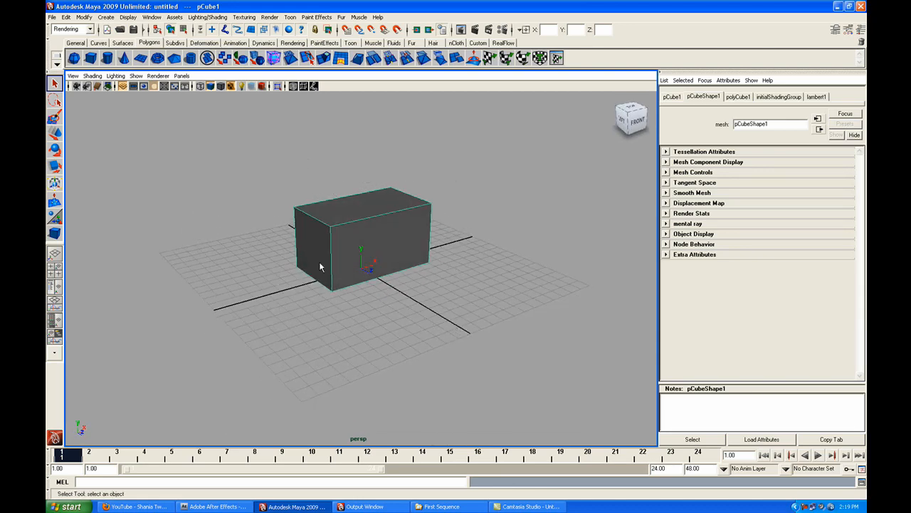
Create a camera, look through camera1, and frame the box slightly from above with its long side facing the view.
left_click(293, 42)
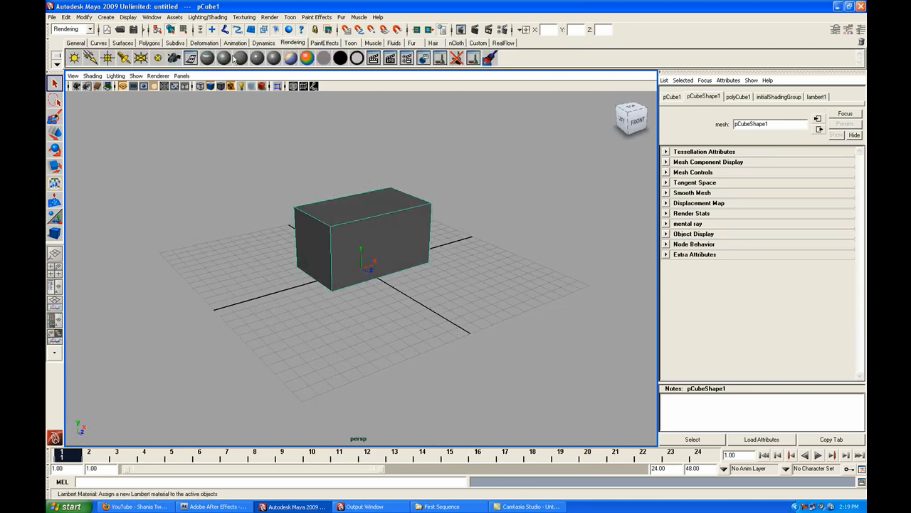
left_click(174, 59)
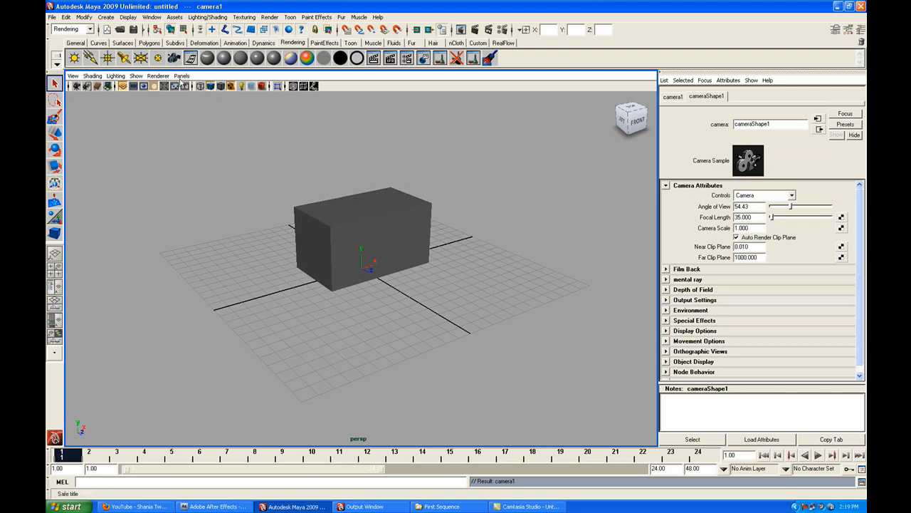
left_click(182, 75)
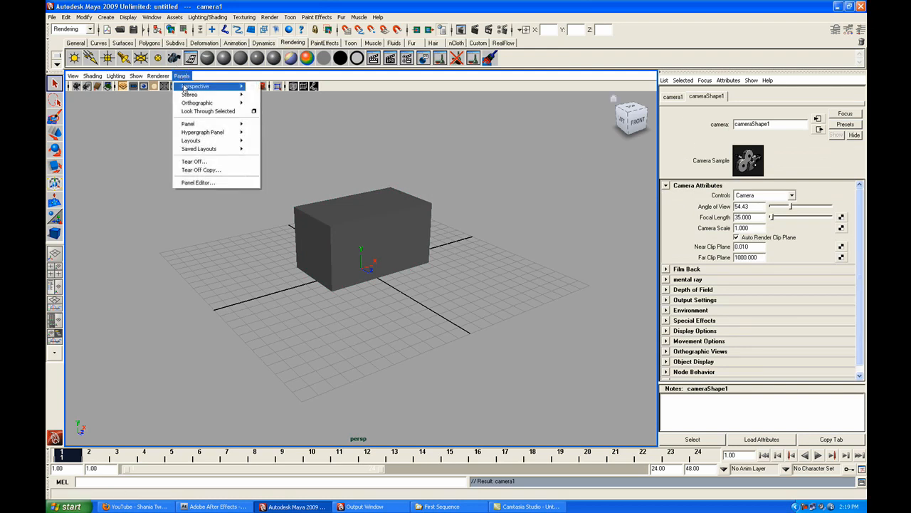
mouse_move(214, 83)
left_click(267, 88)
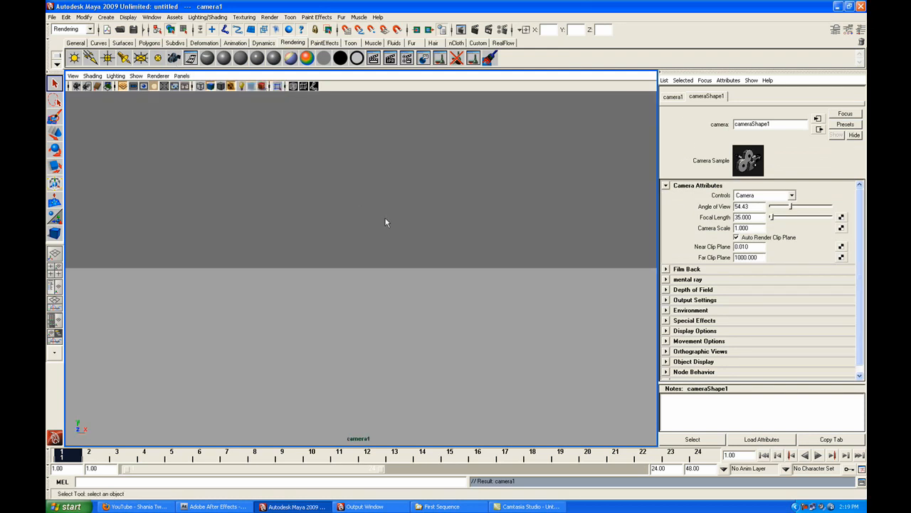
left_click_drag(376, 207, 383, 225)
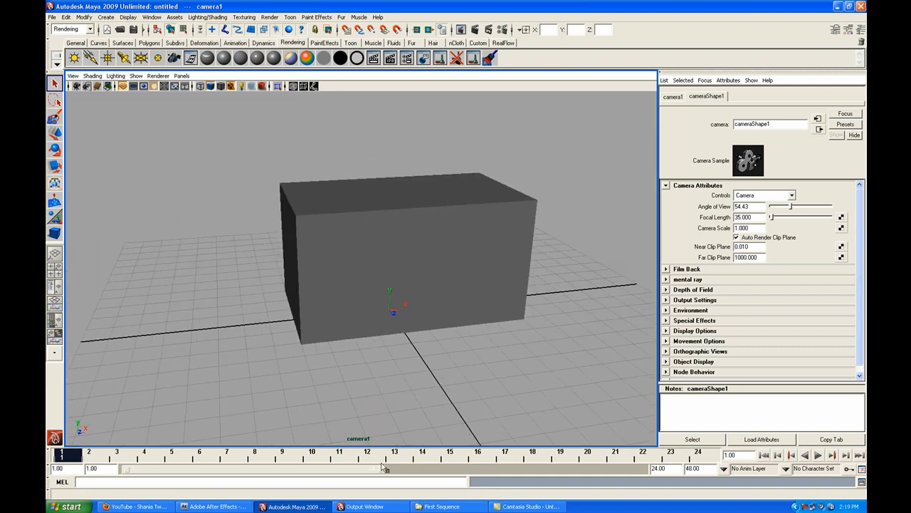
Extend the playback range to frame 48 and key camera1's Translate and Rotate attributes at frame 1.
left_click_drag(382, 468, 645, 468)
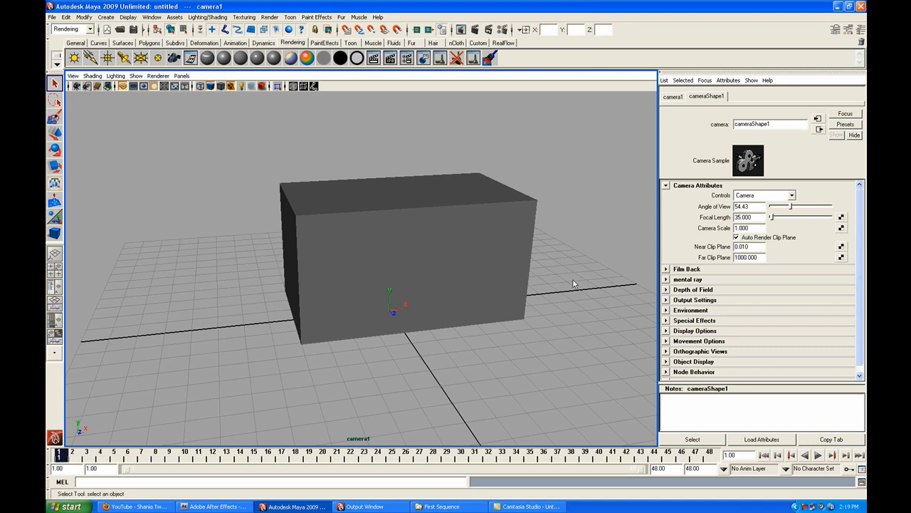
left_click(673, 96)
right_click(720, 163)
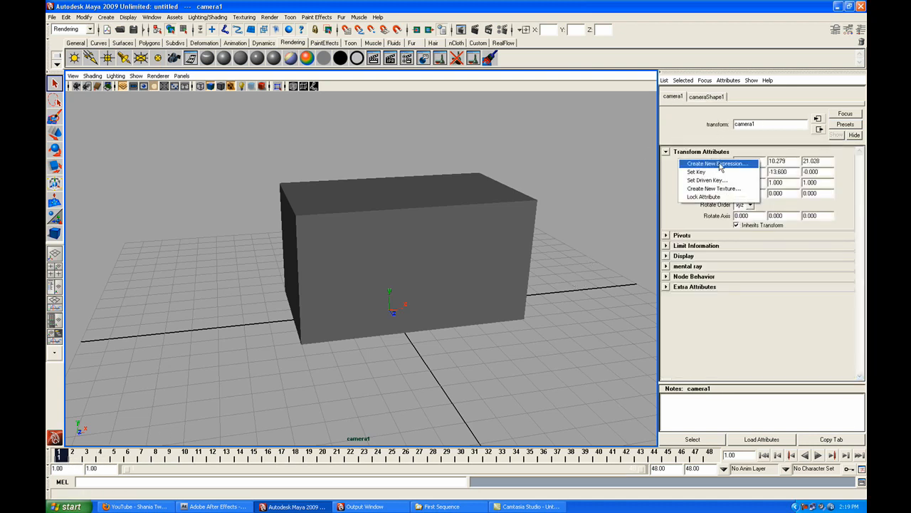
left_click(696, 172)
right_click(716, 171)
left_click(696, 182)
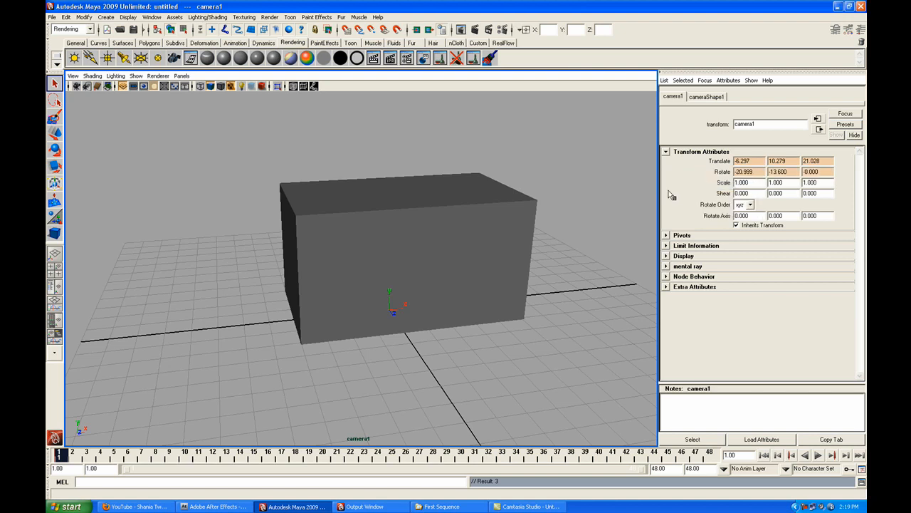
At frame 48, orbit camera1 around to the box's opposite front corner and key its Translate and Rotate attributes.
key("alt+v")
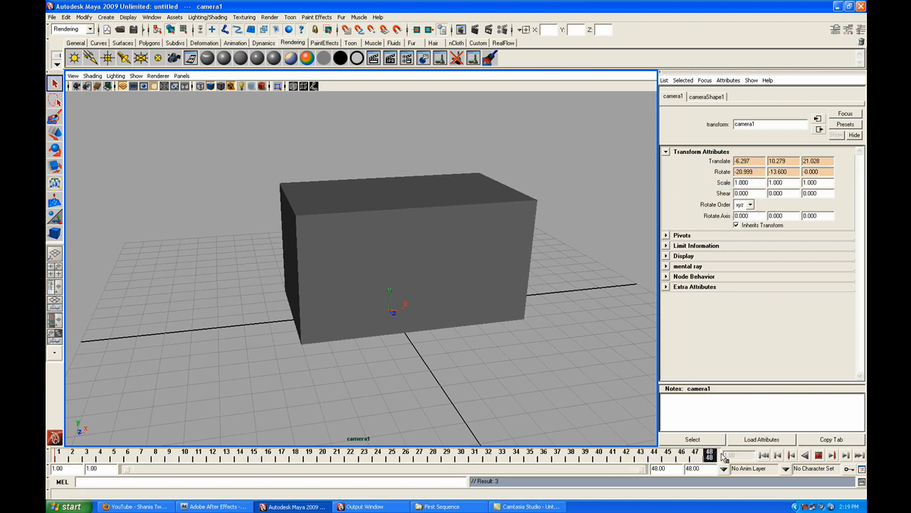
left_click_drag(533, 310, 472, 315)
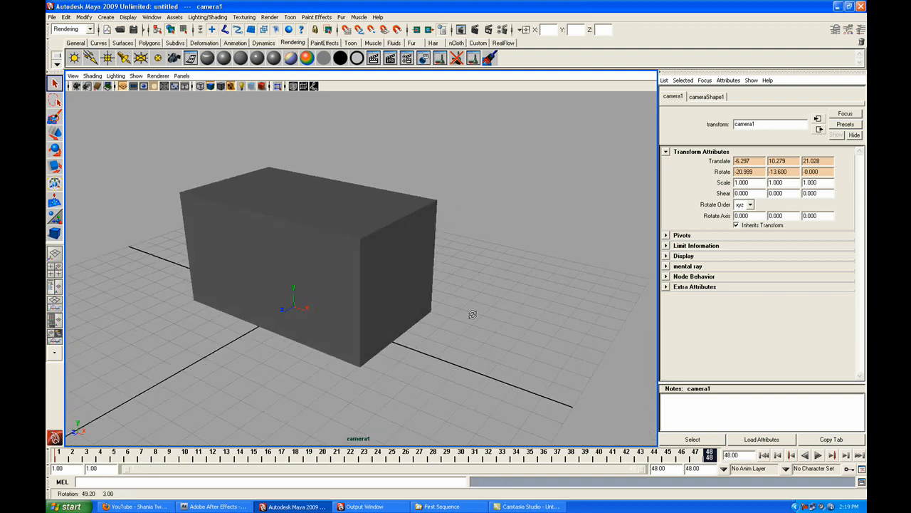
right_click(732, 168)
left_click(728, 178)
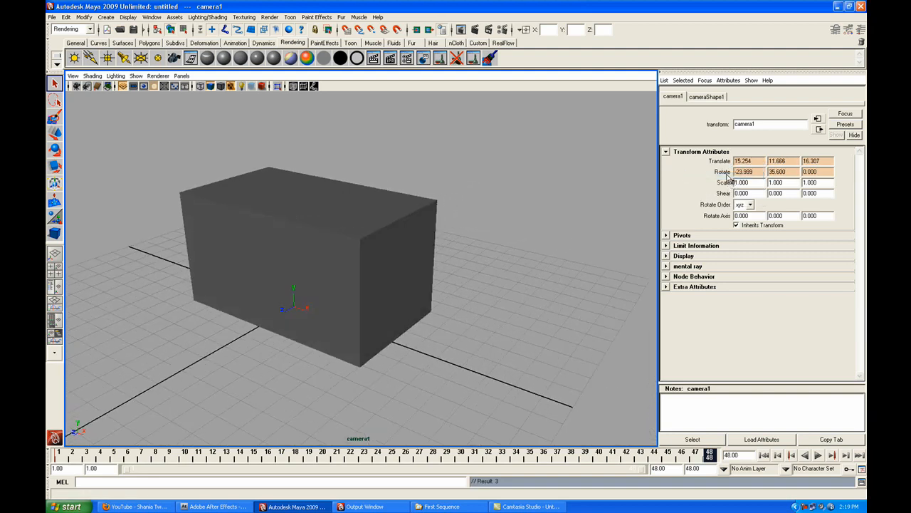
right_click(729, 173)
left_click(732, 186)
Play the camera animation from frame 1 to review the move, and return to frame 1.
left_click_drag(708, 456, 52, 456)
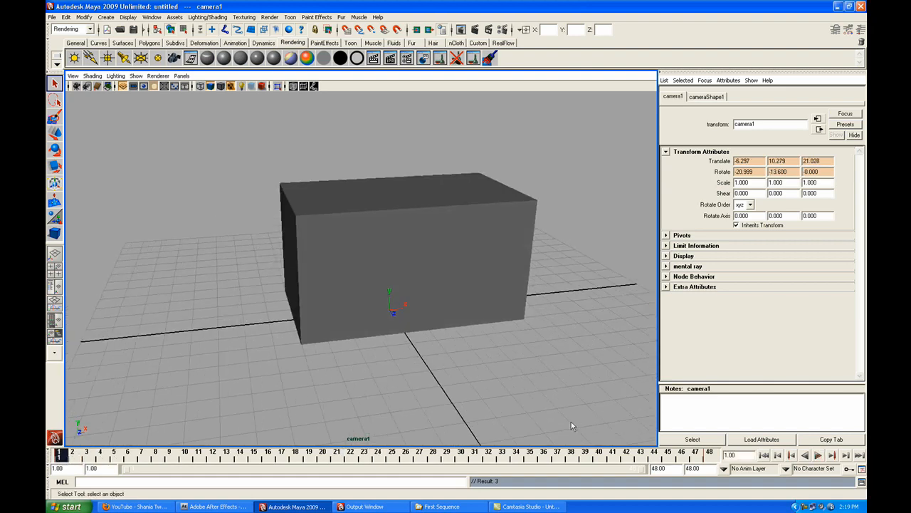
left_click(820, 456)
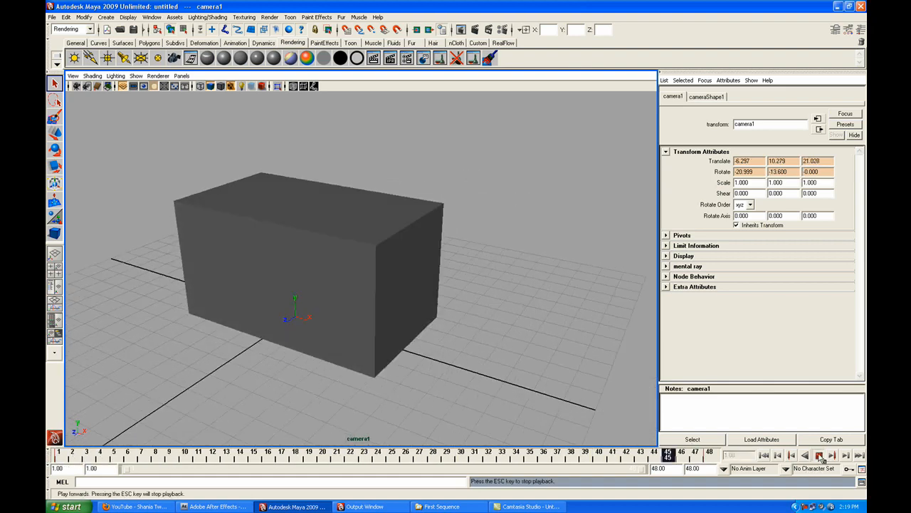
left_click(824, 458)
left_click_drag(392, 458, 58, 458)
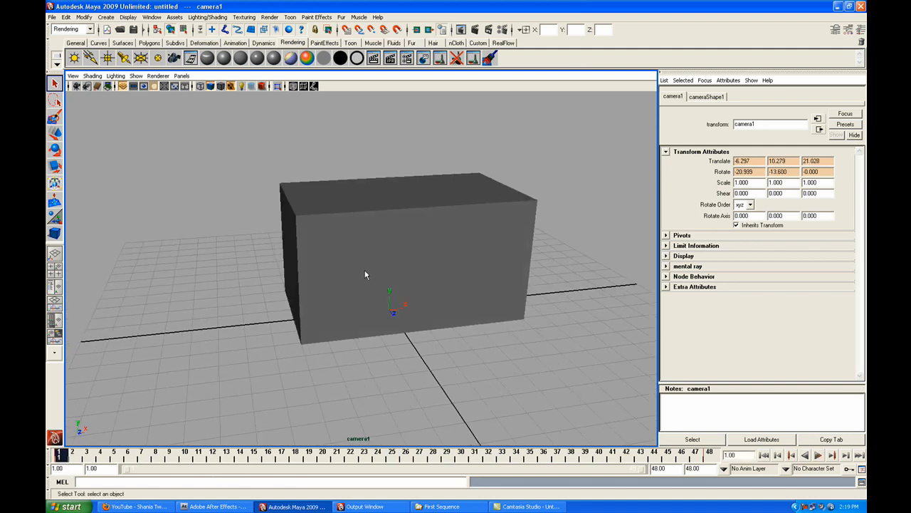
In the render settings, set the file name prefix to tvbox and the image format to Targa (tga).
left_click(504, 34)
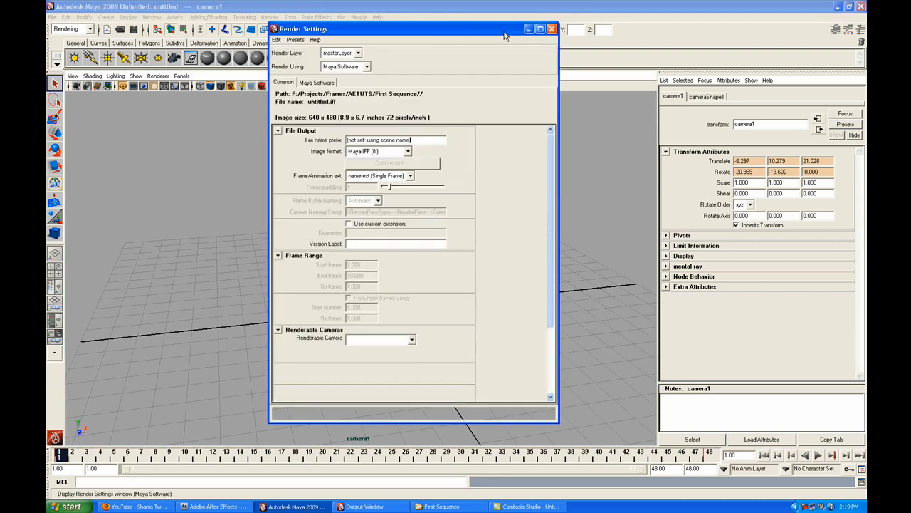
left_click_drag(461, 26, 465, 45)
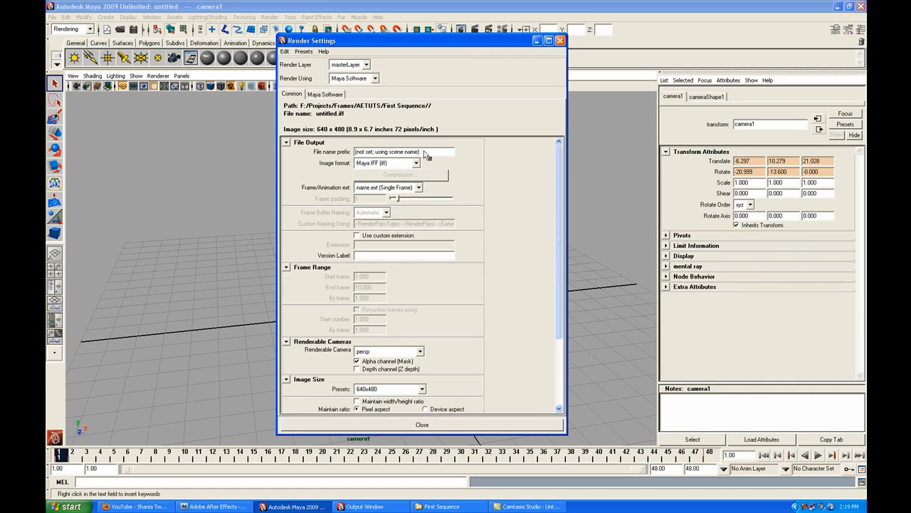
left_click_drag(426, 153, 356, 152)
type("f")
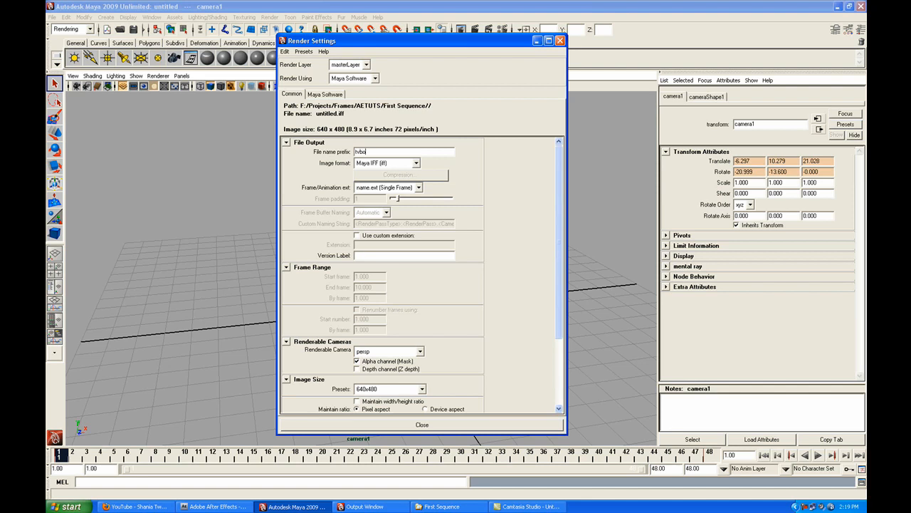
type("vbox")
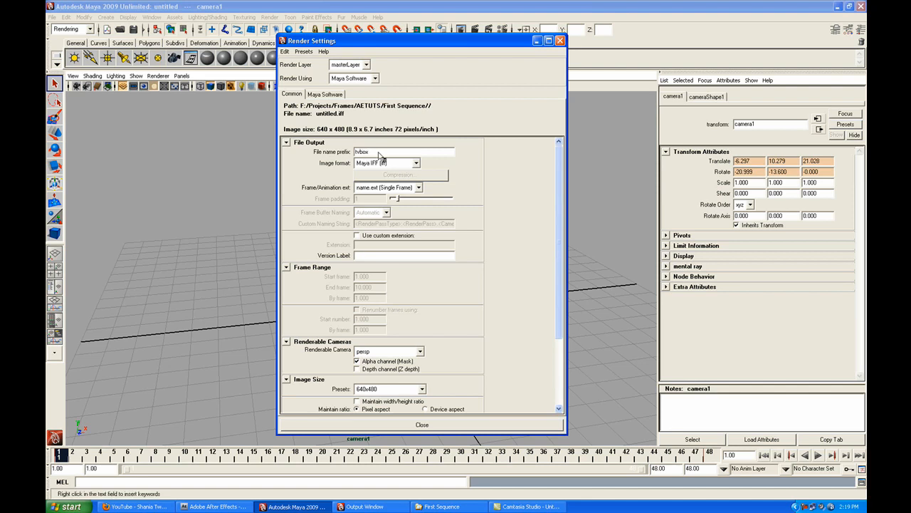
left_click(372, 164)
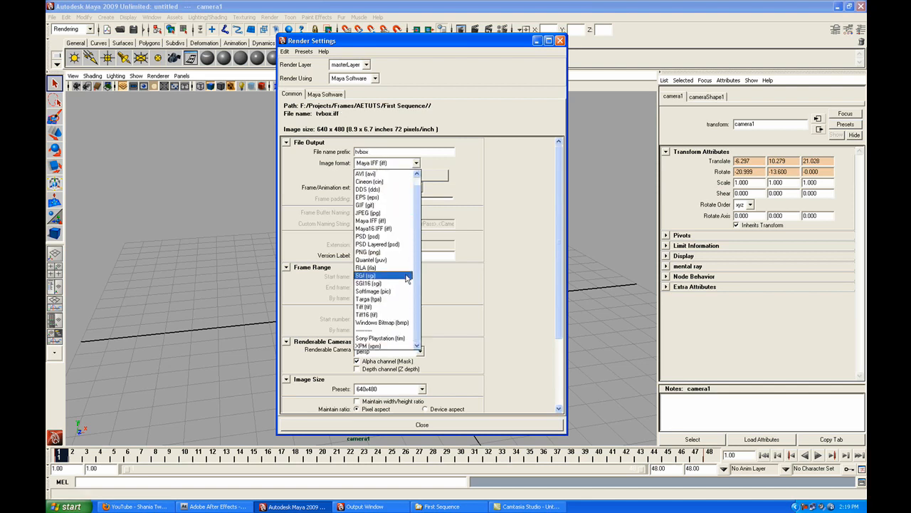
left_click(396, 299)
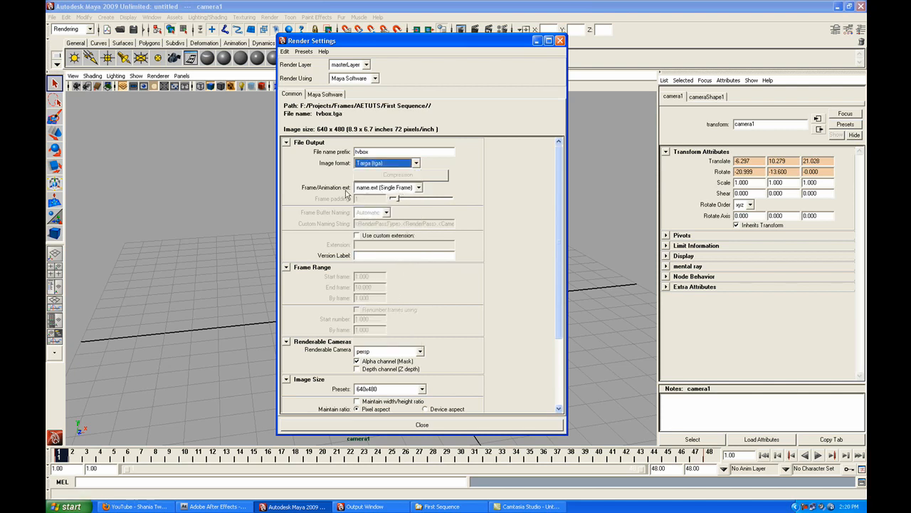
Set the frame/animation extension to name.#.ext, the end frame to 60 and the frame padding to 2.
left_click(400, 189)
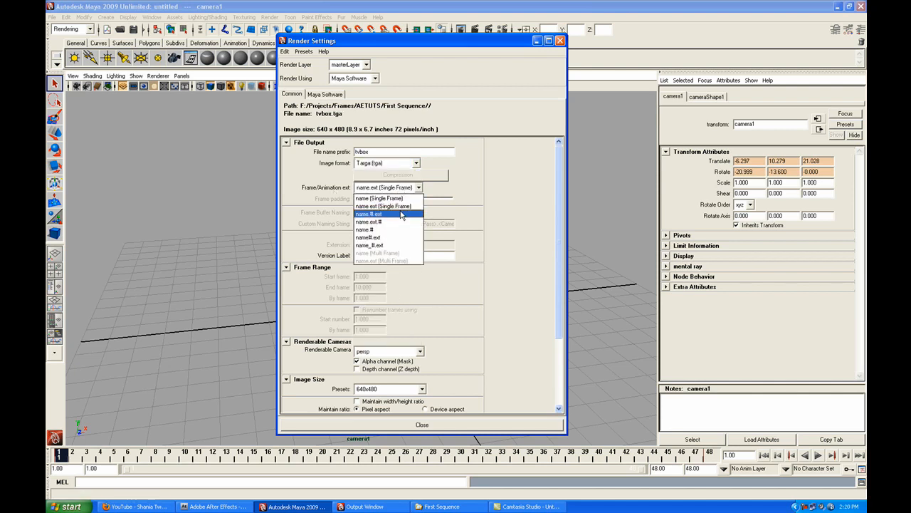
left_click(402, 214)
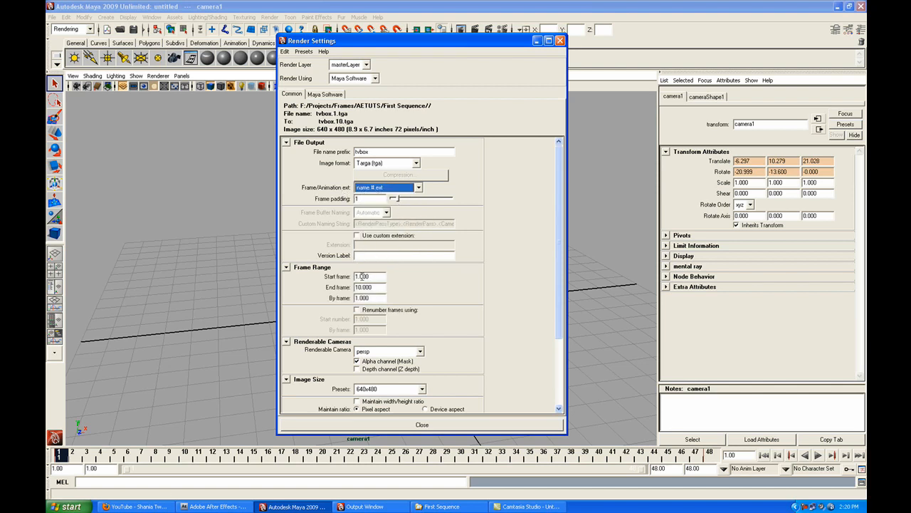
double_click(374, 287)
type("60")
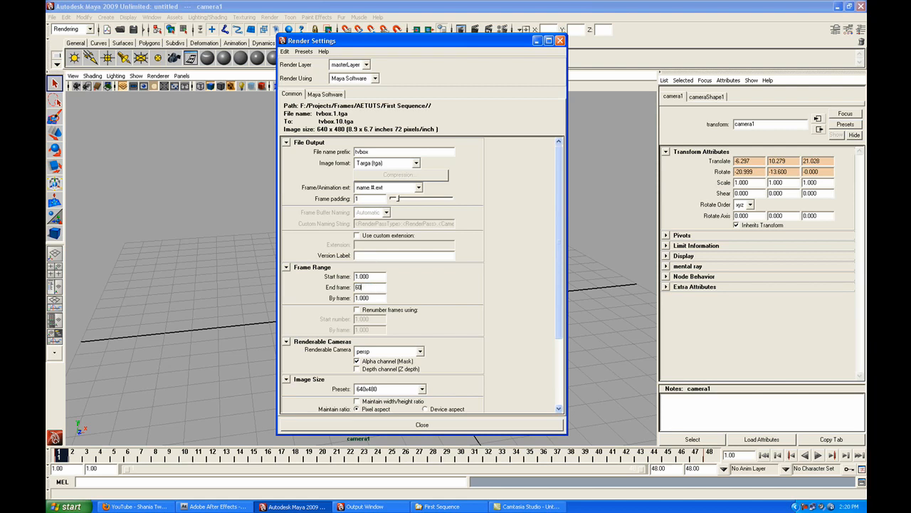
left_click(382, 278)
left_click_drag(398, 198, 404, 197)
Set the renderable camera to camera1 and the image size preset to HD 720.
left_click(386, 352)
left_click(390, 375)
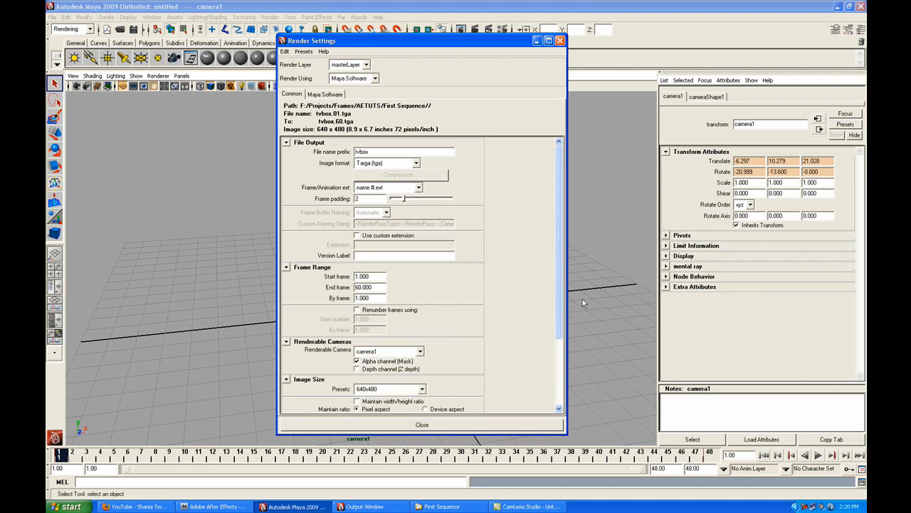
left_click_drag(559, 285, 560, 353)
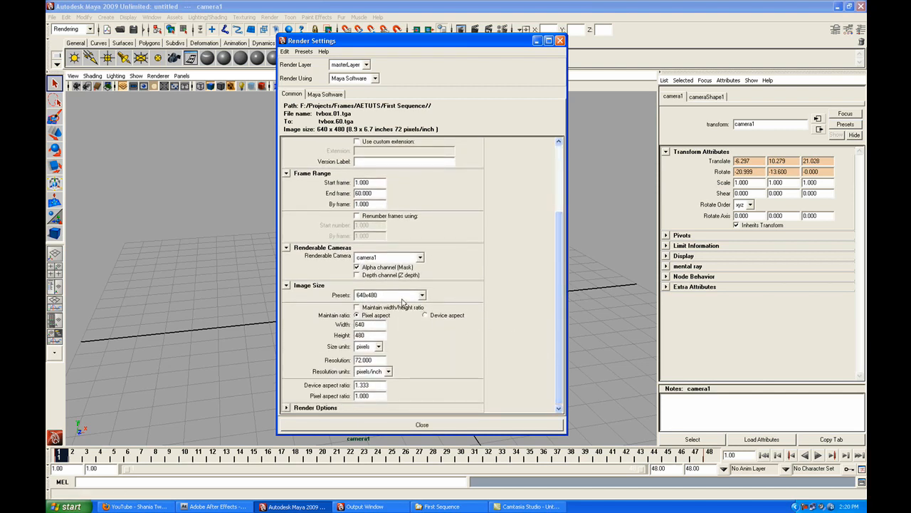
left_click(384, 295)
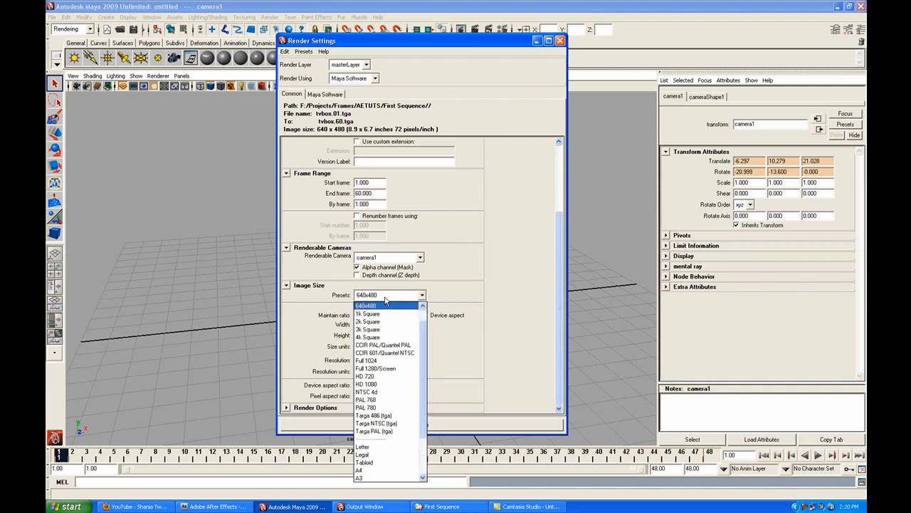
left_click(392, 381)
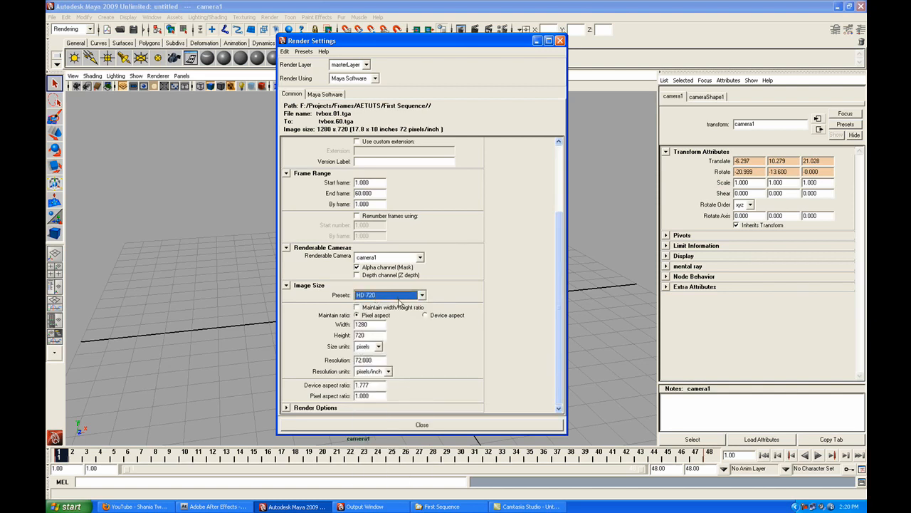
Close the render settings and batch render the camera animation.
left_click(471, 427)
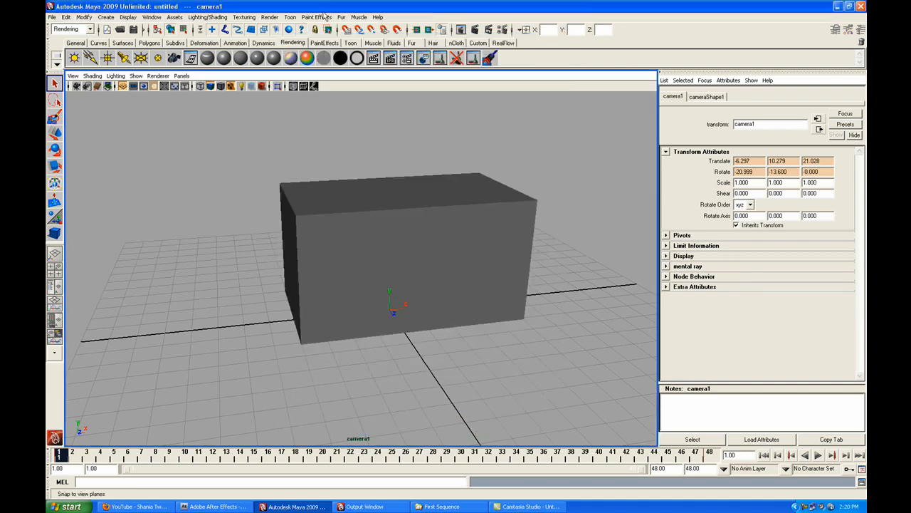
left_click(270, 17)
left_click(298, 104)
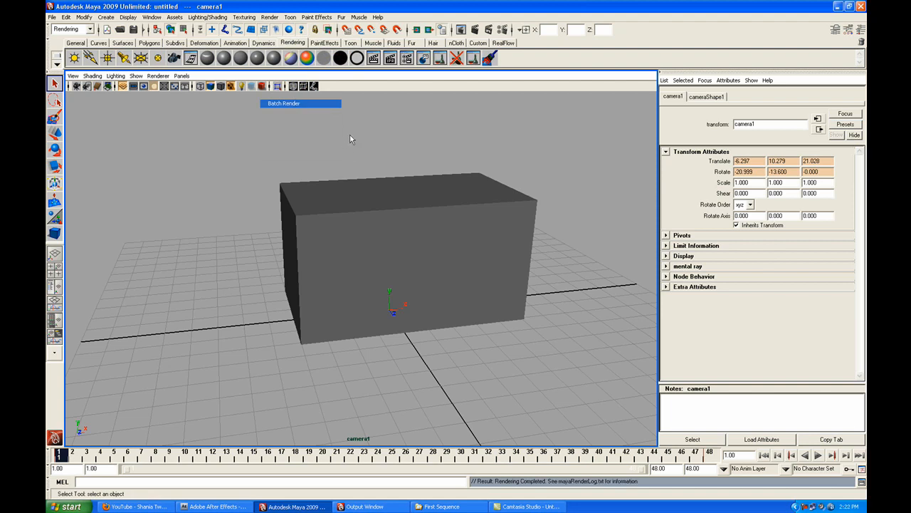
Switch the viewport from camera1 to the persp camera and create a locator.
left_click(347, 134)
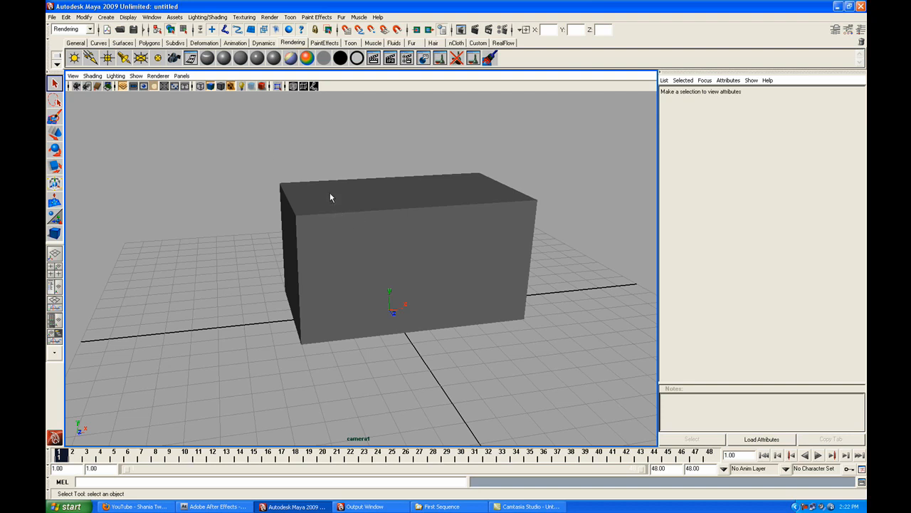
left_click(181, 75)
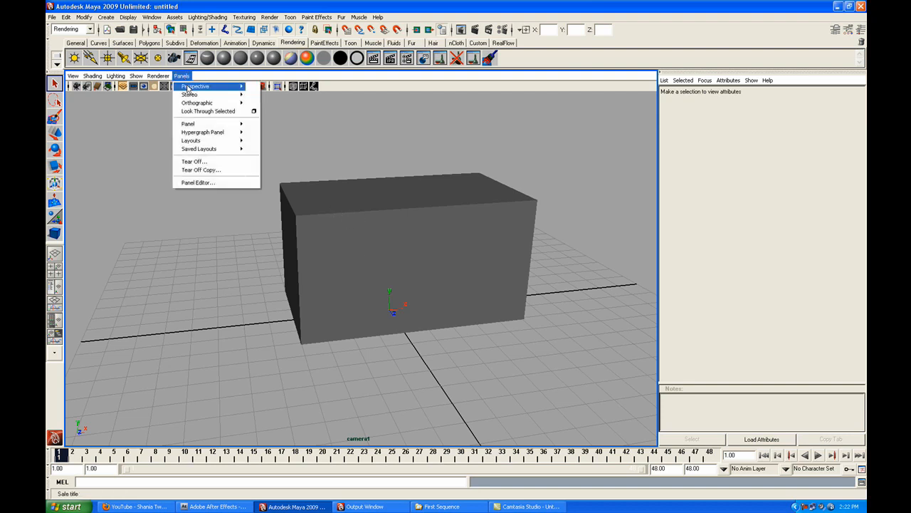
mouse_move(214, 87)
left_click(277, 96)
scroll(365, 285, "up", 5)
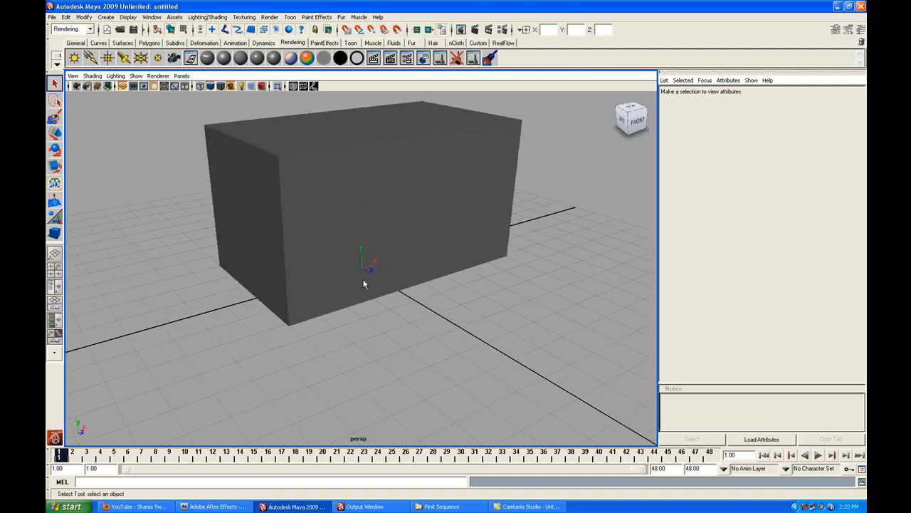
left_click_drag(366, 285, 361, 268)
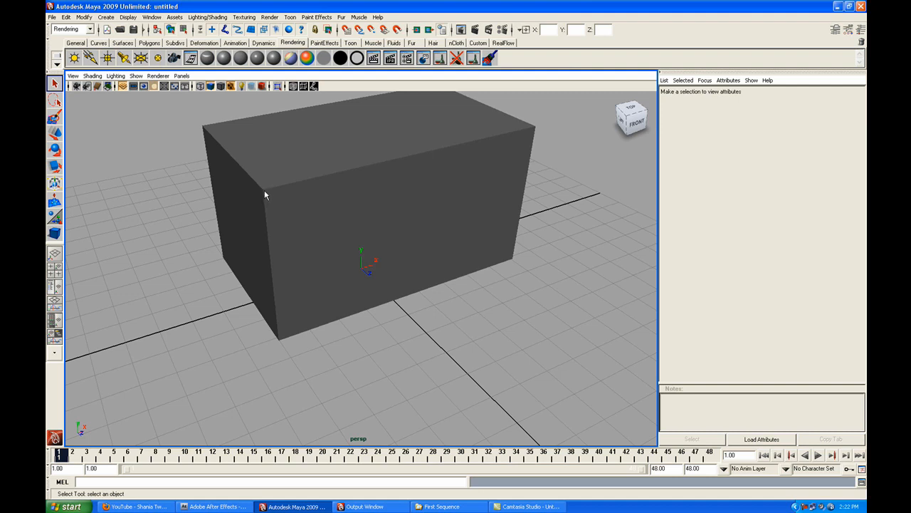
left_click(106, 17)
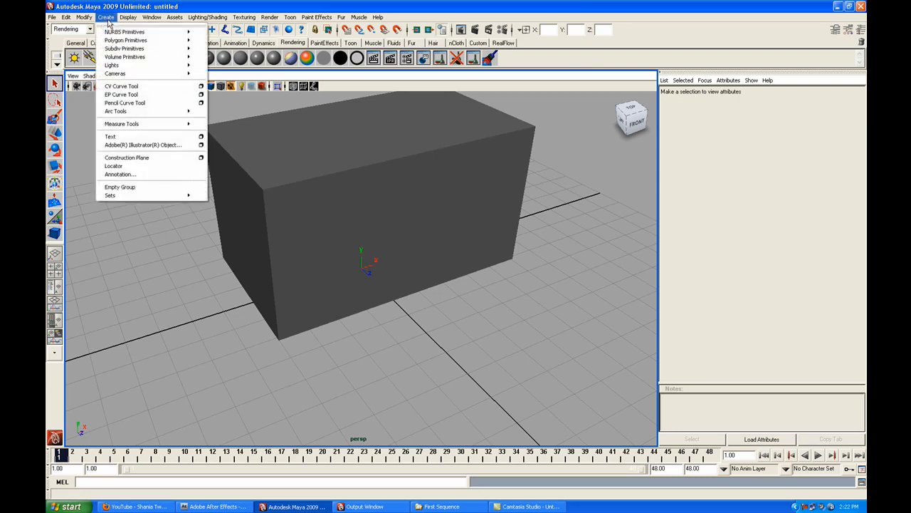
left_click(155, 166)
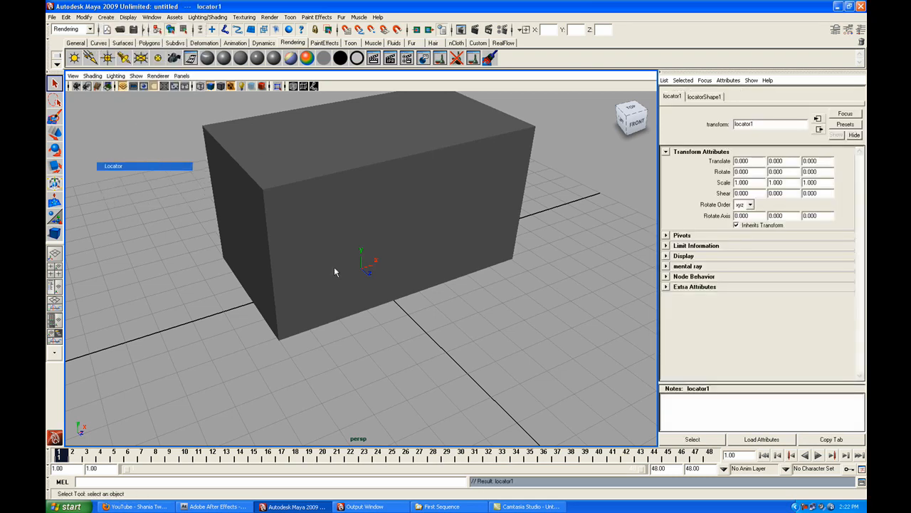
Move the locator roughly to the box's upper front-left corner, at about X -4.333, Y 5.127, Z 2.410.
key("w")
left_click_drag(375, 285, 387, 126)
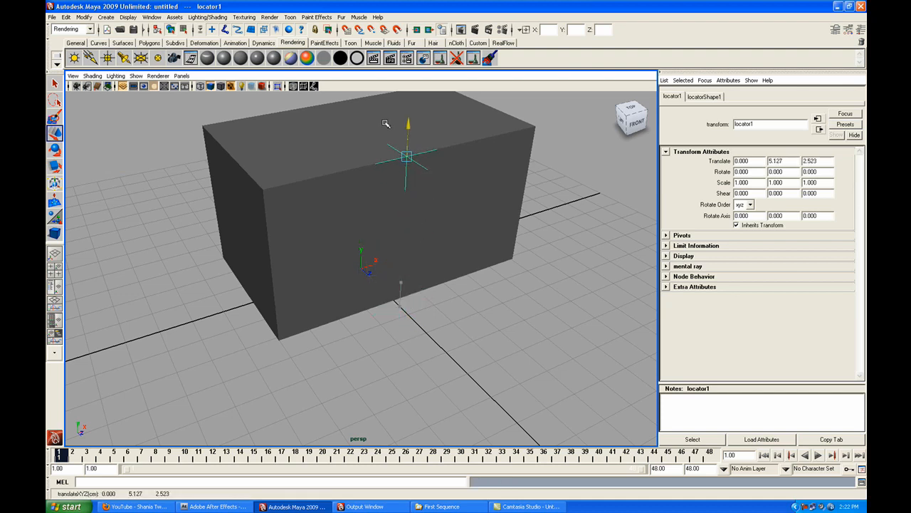
left_click_drag(436, 150, 278, 205)
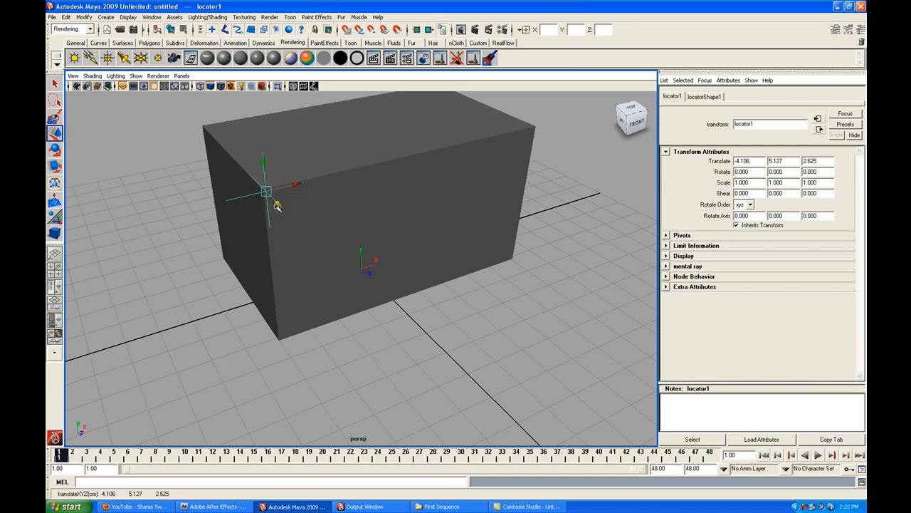
left_click_drag(310, 242, 379, 211)
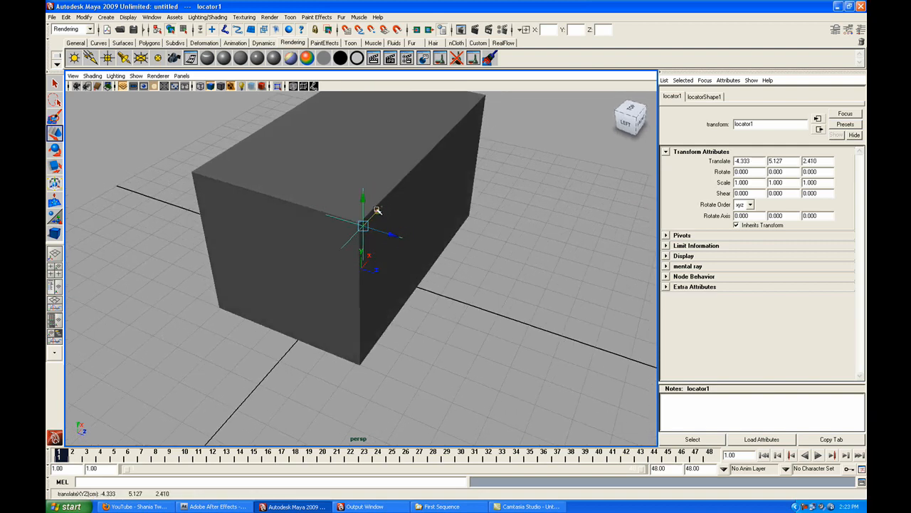
Fine-tune the locator onto the box corner using the four-view layout, at about X -3.983, Y 4.924, Z 2.190.
key("space")
left_click_drag(178, 229, 207, 195)
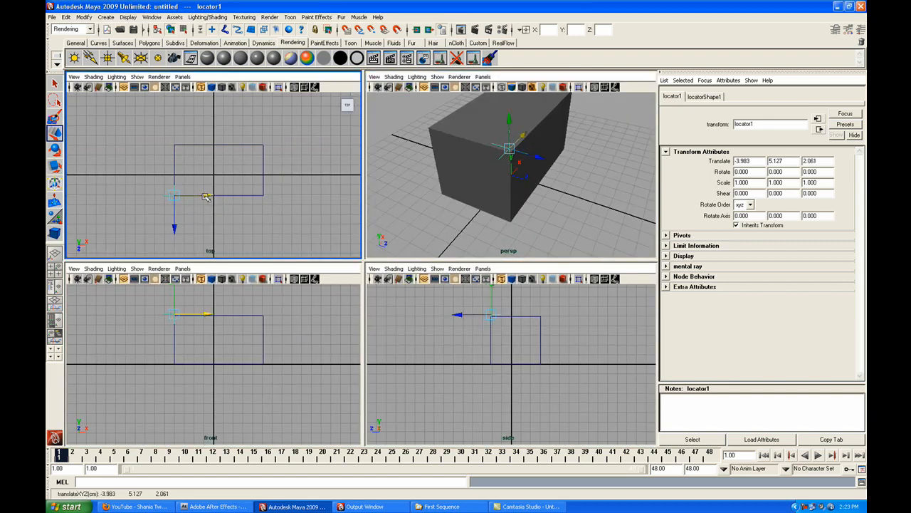
left_click_drag(175, 226, 172, 228)
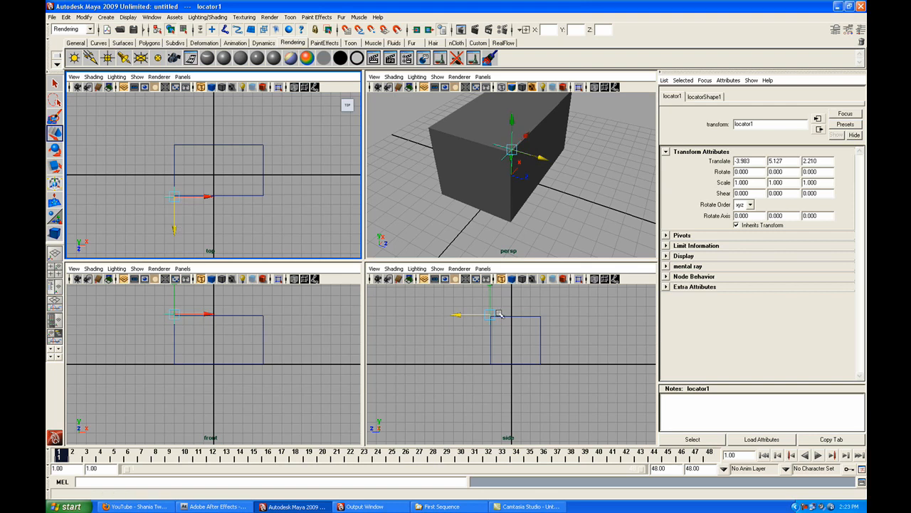
left_click_drag(490, 288, 461, 316)
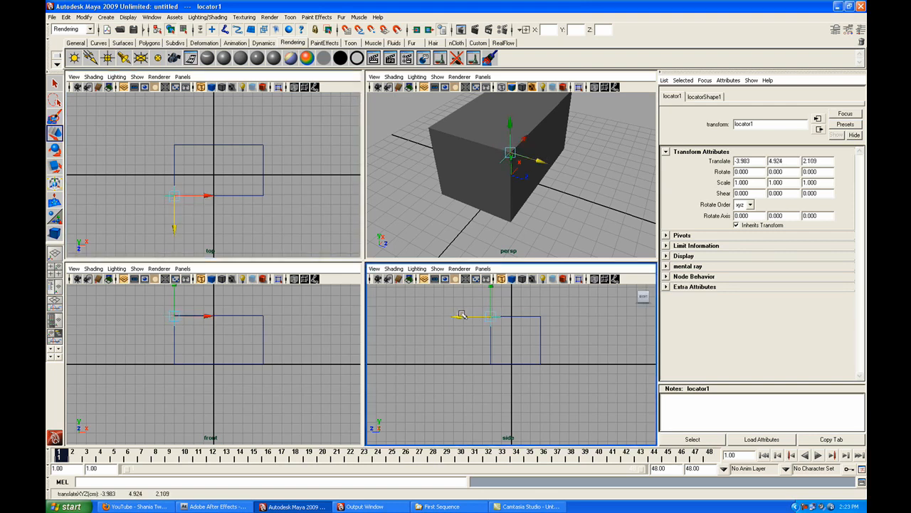
left_click_drag(541, 163, 545, 168)
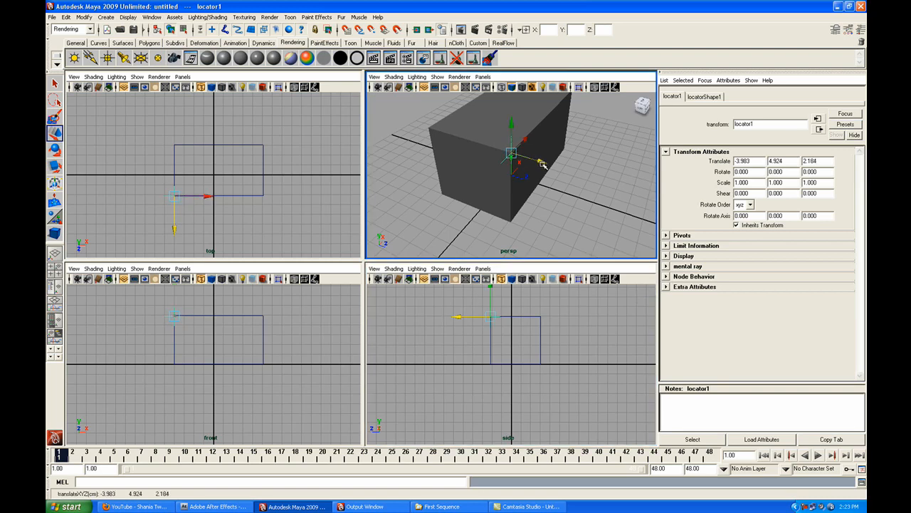
key("space")
left_click_drag(490, 240, 514, 267)
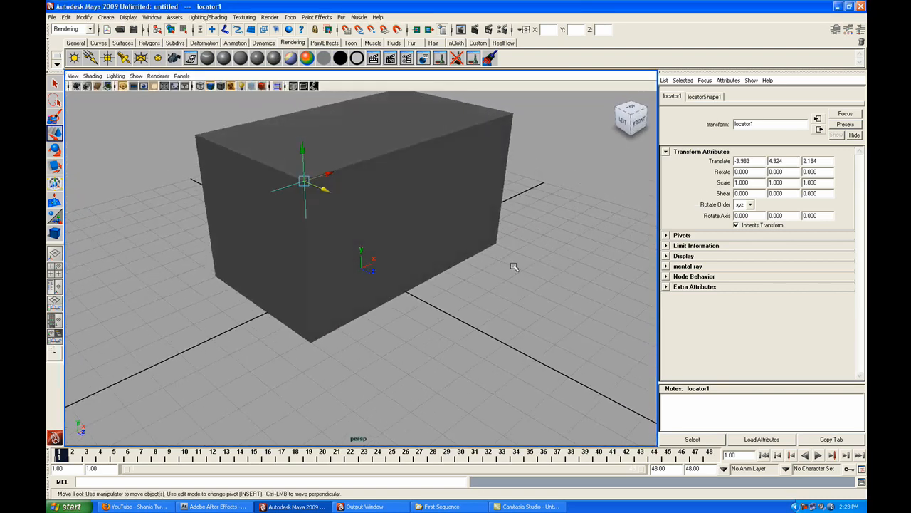
left_click_drag(326, 190, 326, 190)
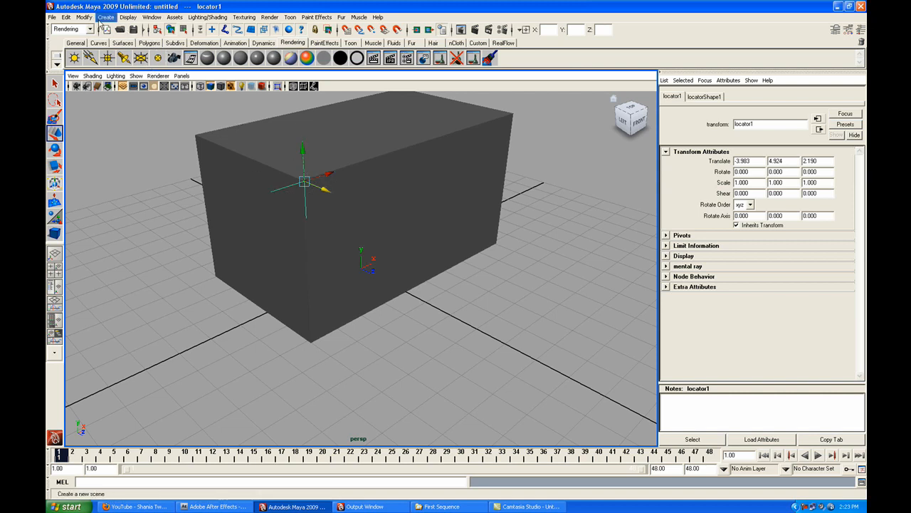
Rename locator1 to null_screen1 in the Outliner and close the Outliner.
left_click(151, 16)
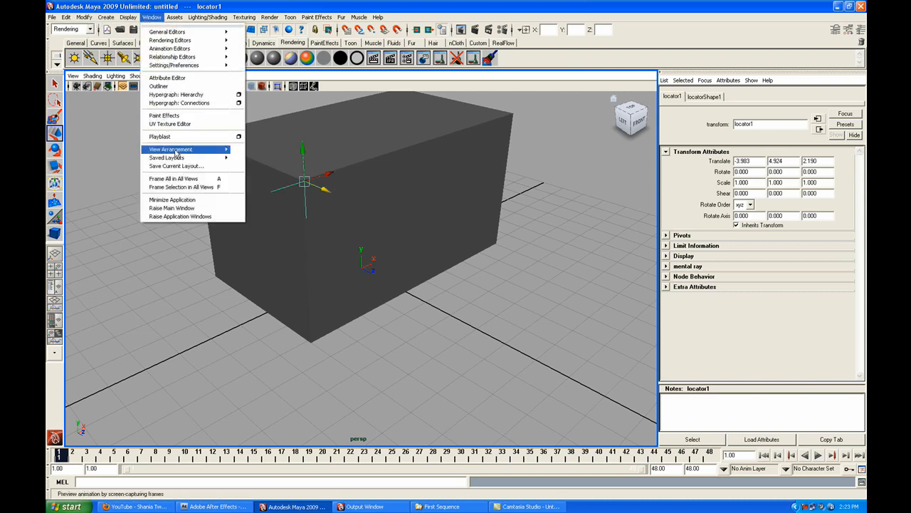
left_click(160, 86)
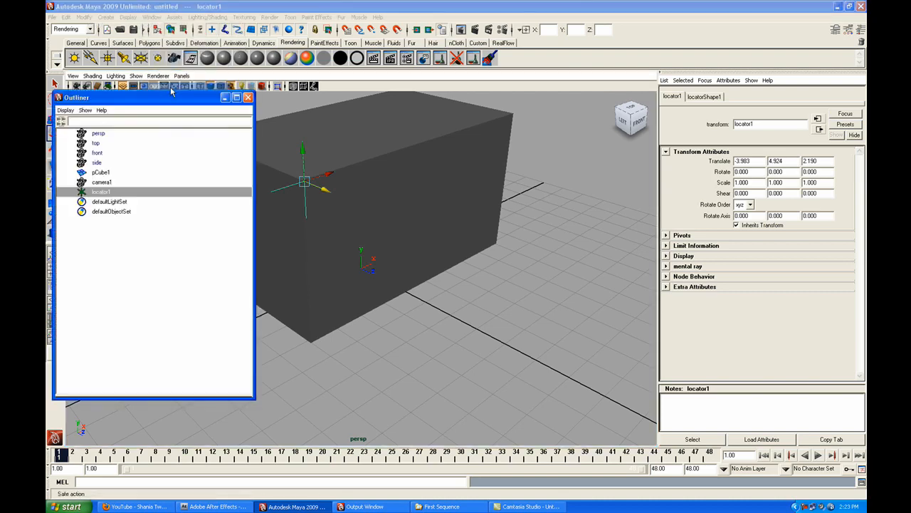
double_click(99, 192)
key("Left")
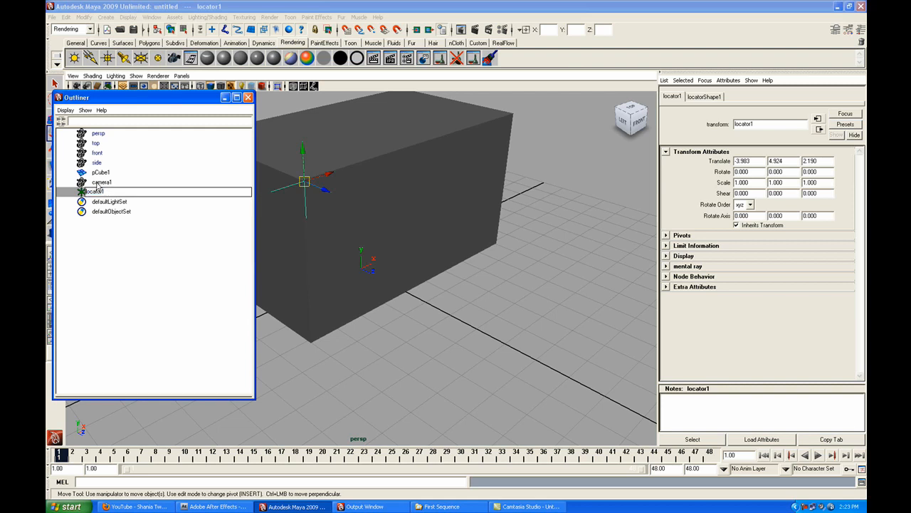
type("nul")
type("NULL")
type("nU")
key("BackSpace")
type("null_")
key("shift+End")
type("sc")
key("Return")
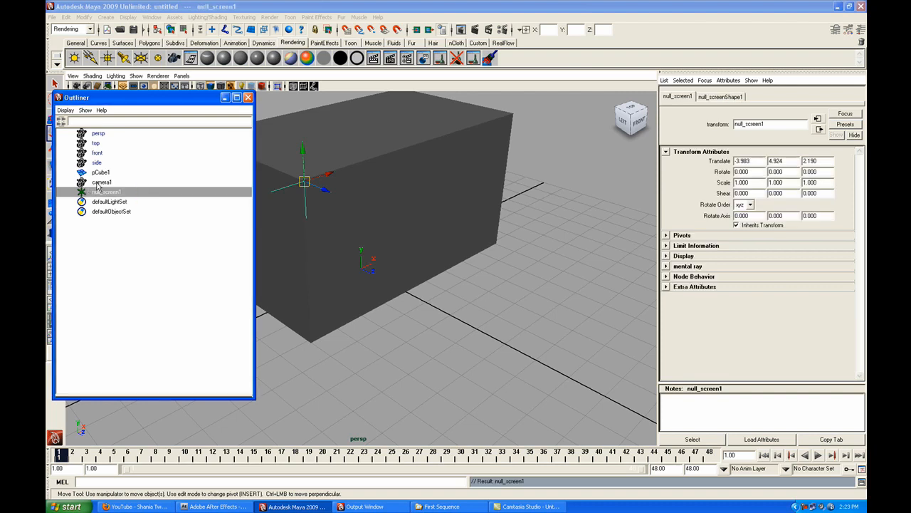
left_click(248, 97)
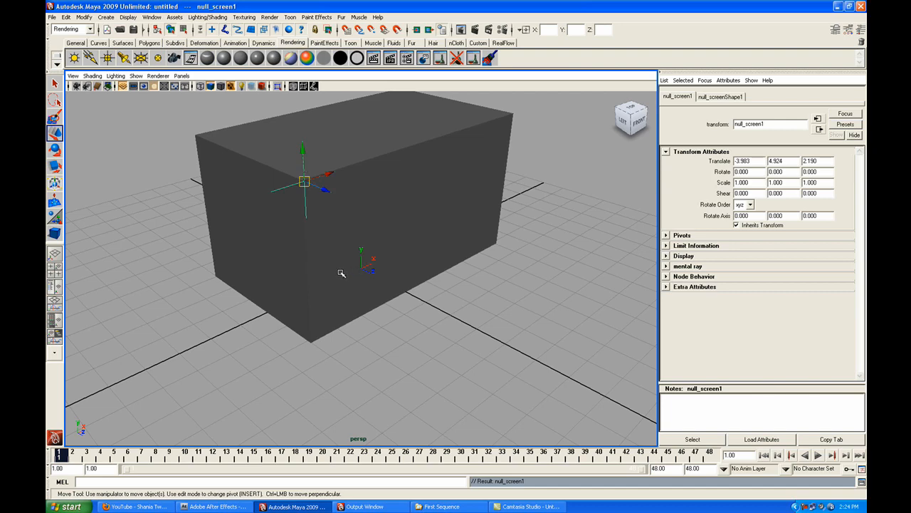
Save the scene as a mayaAscii file named "to ae test" in the First Sequence project folder.
key("ctrl+s")
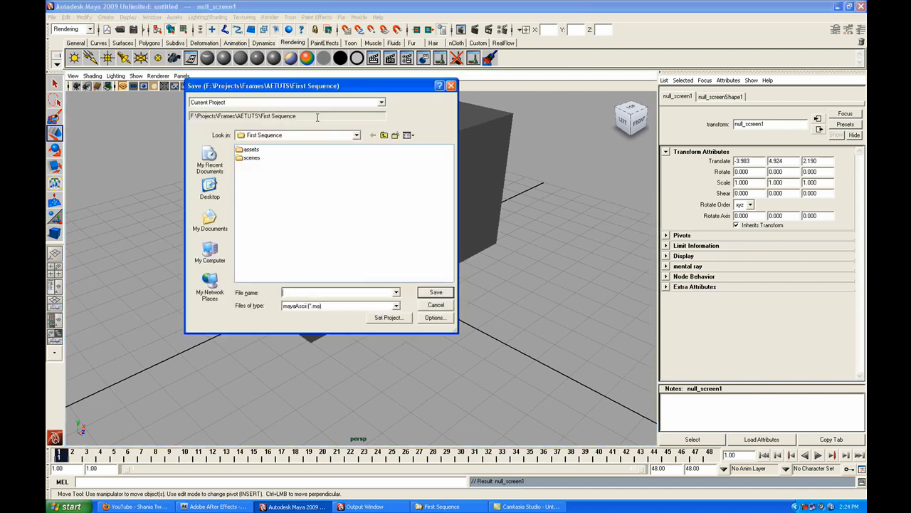
left_click_drag(315, 94, 334, 104)
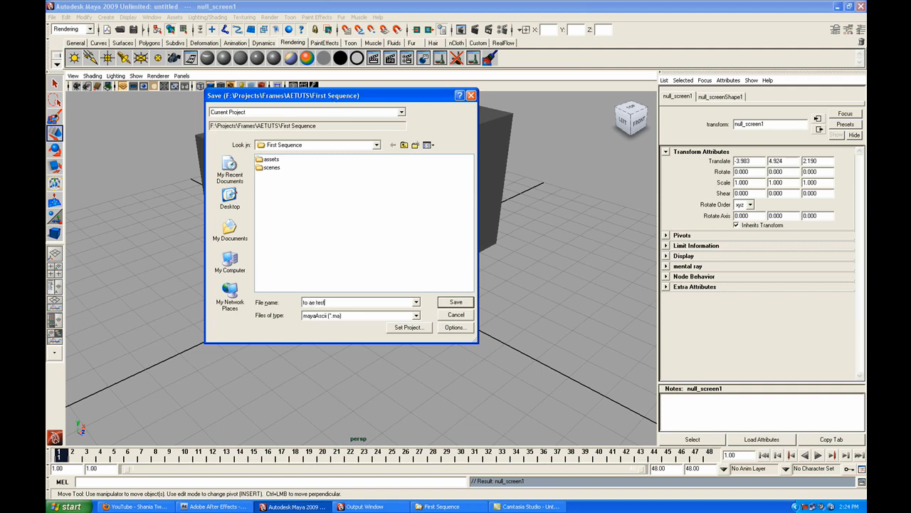
key("Return")
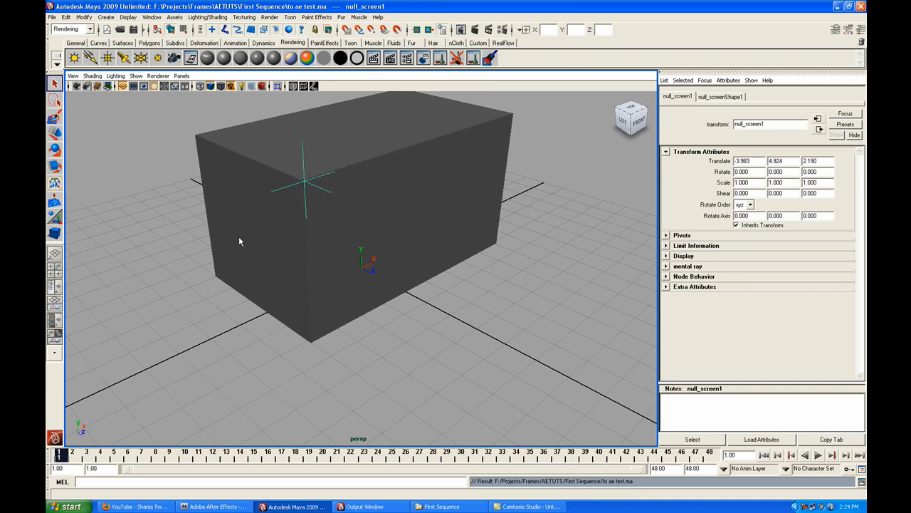
Look through camera1, play back the animation to check the locator on the box corner, and return to frame 1.
left_click(182, 76)
mouse_move(227, 86)
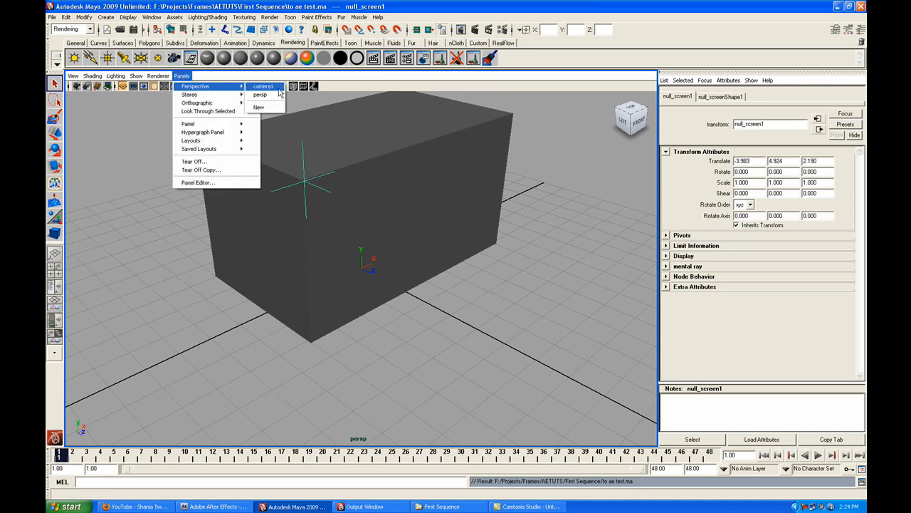
left_click(278, 88)
key("alt+v")
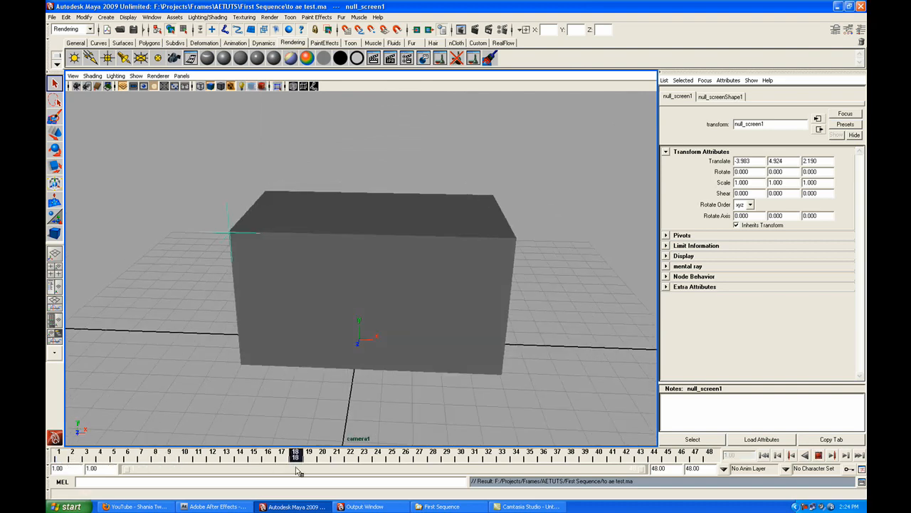
key("Escape")
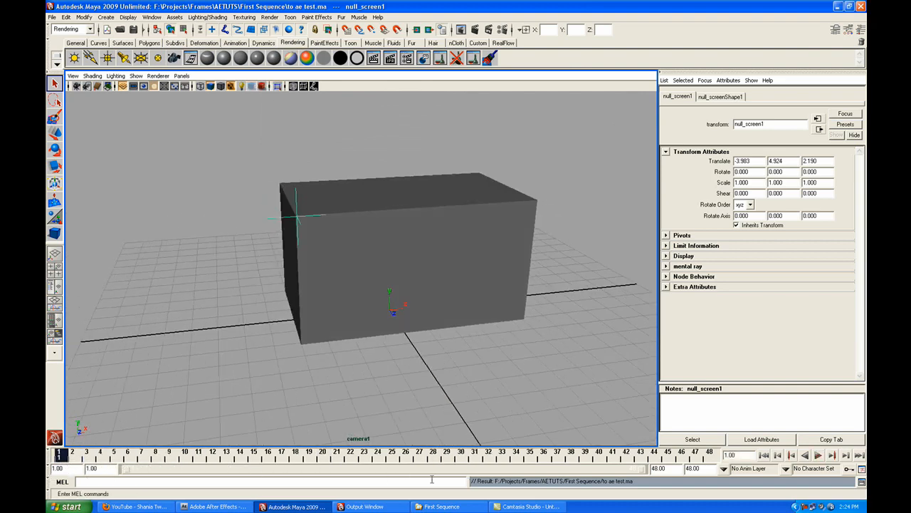
key("alt+v")
left_click(63, 457)
Select camera1 and null_screen1 in the Outliner, run Bake Simulation on both, and close the Outliner.
left_click(151, 17)
left_click(167, 84)
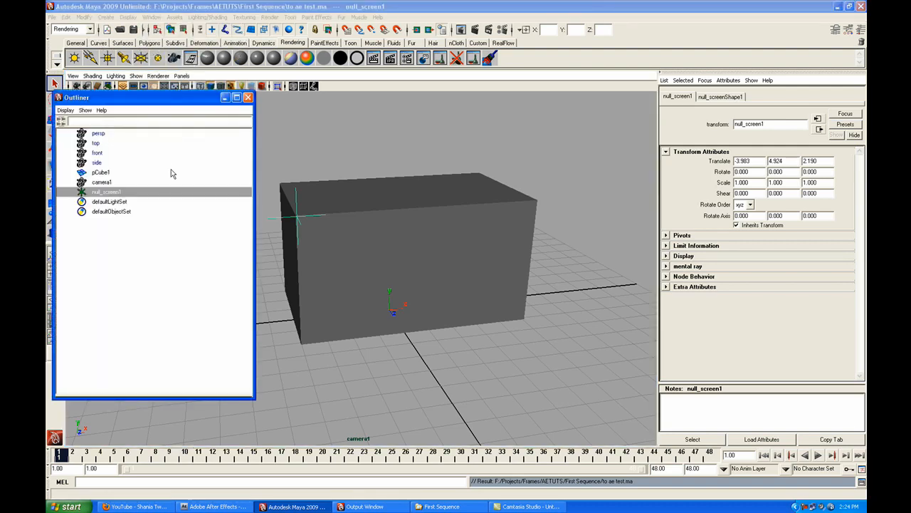
left_click(105, 182)
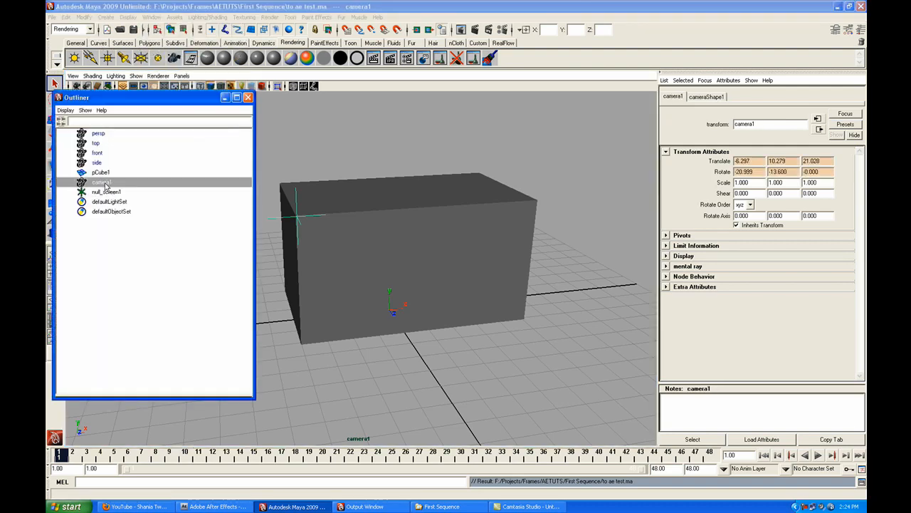
left_click(66, 16)
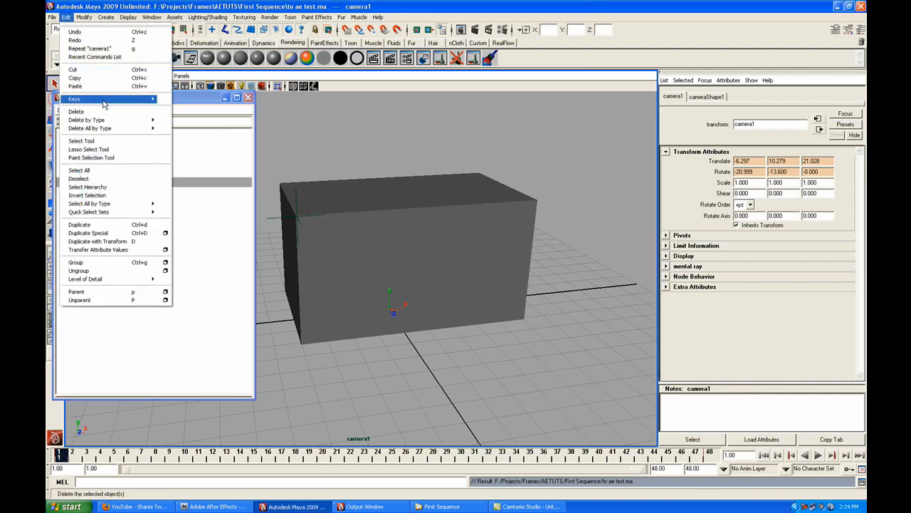
mouse_move(105, 104)
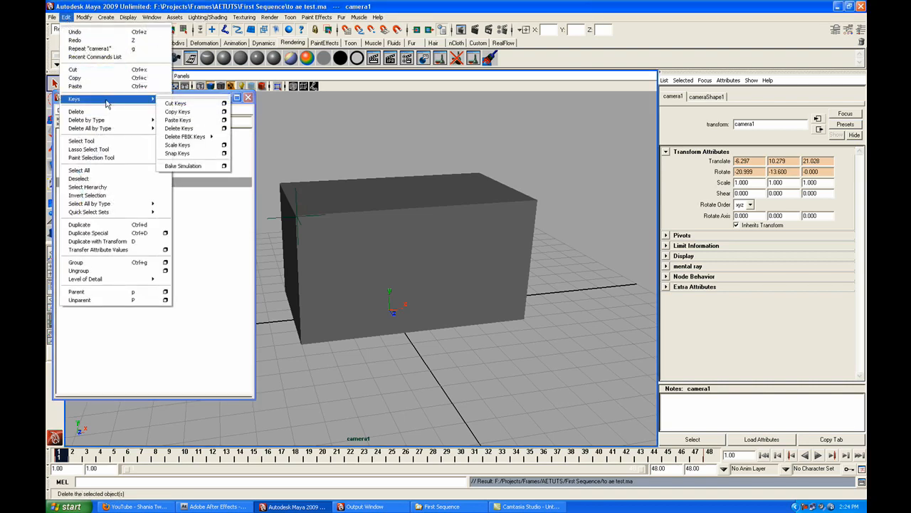
left_click(256, 113)
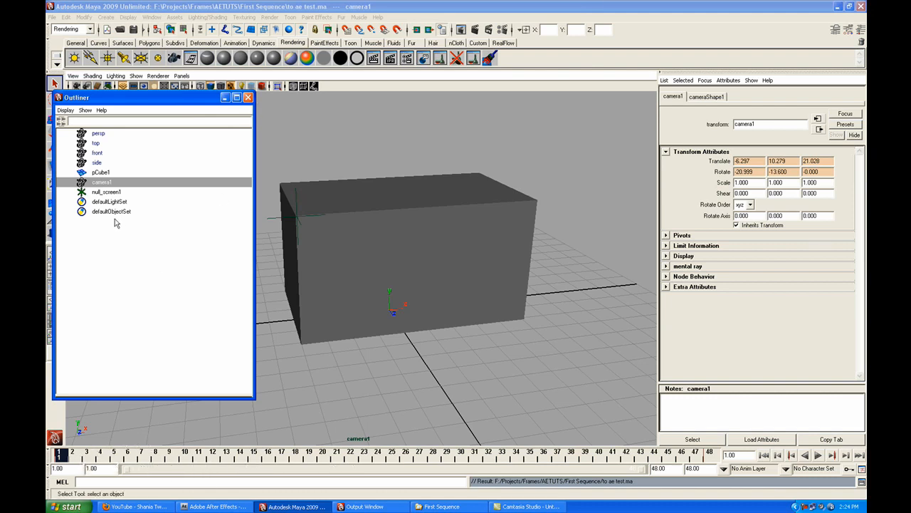
left_click(107, 192, "ctrl")
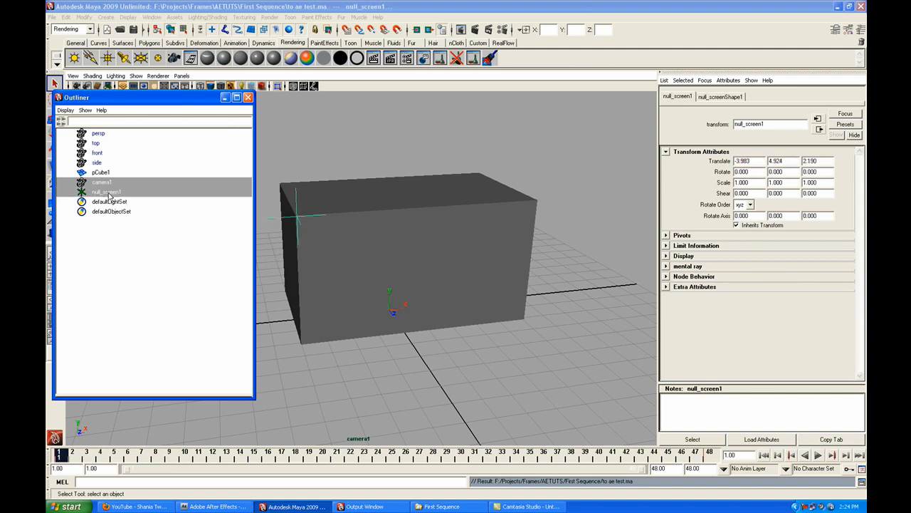
left_click(66, 16)
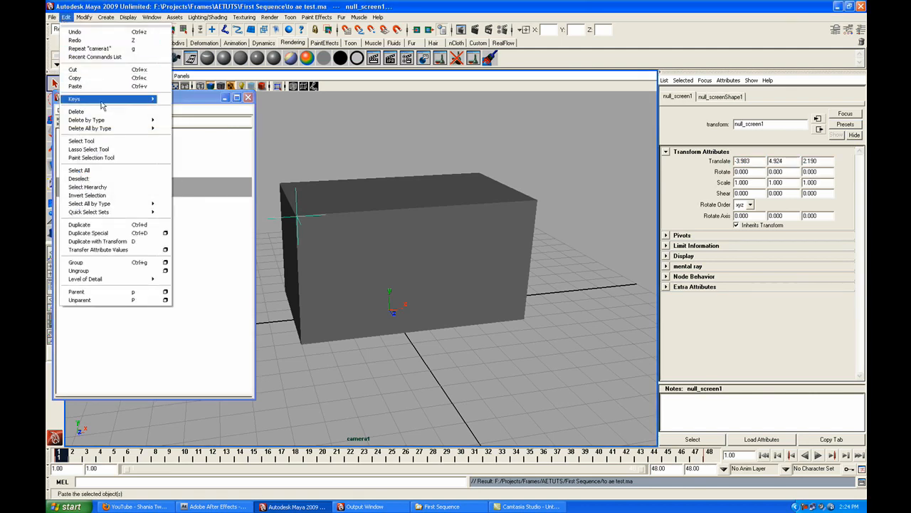
mouse_move(103, 101)
left_click(201, 166)
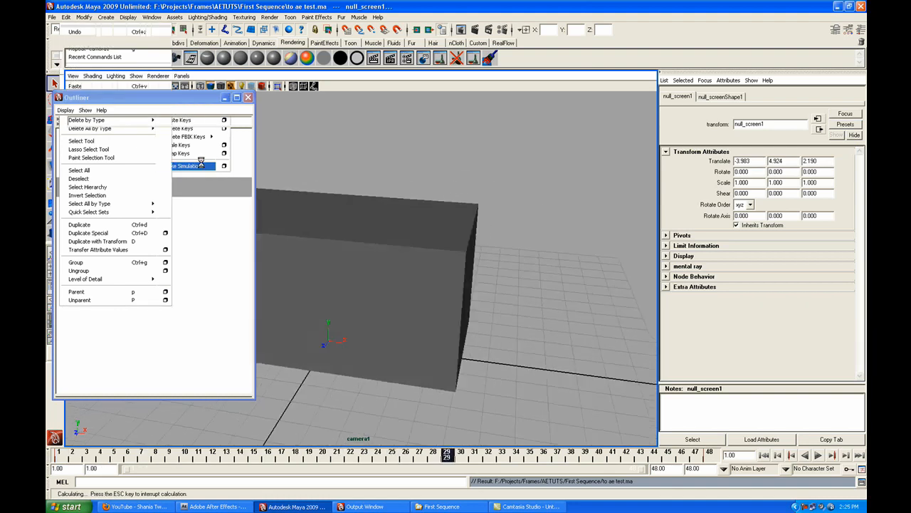
left_click(248, 97)
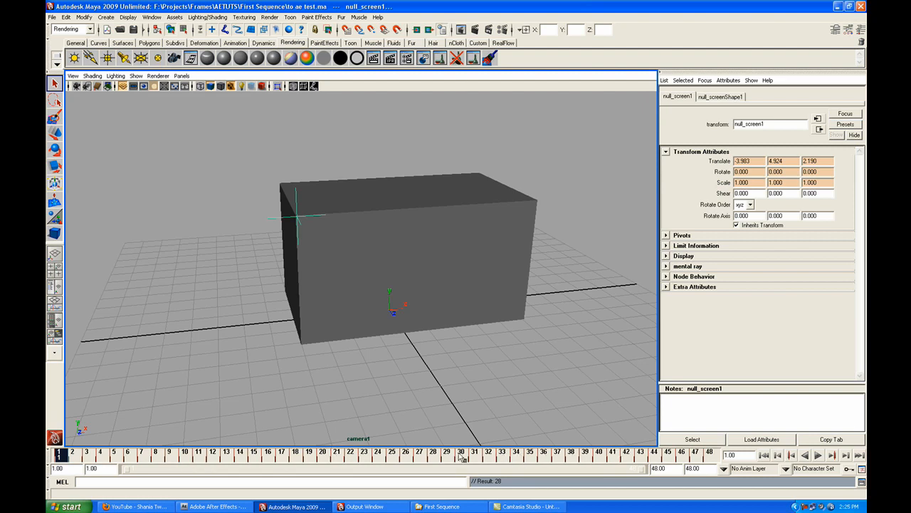
Save the baked scene over the existing "to ae test" Maya file.
left_click(52, 17)
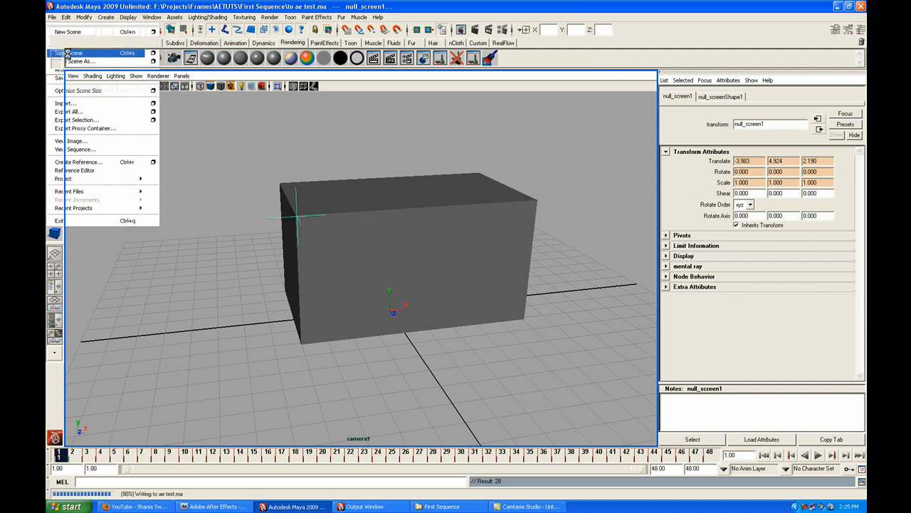
left_click(69, 52)
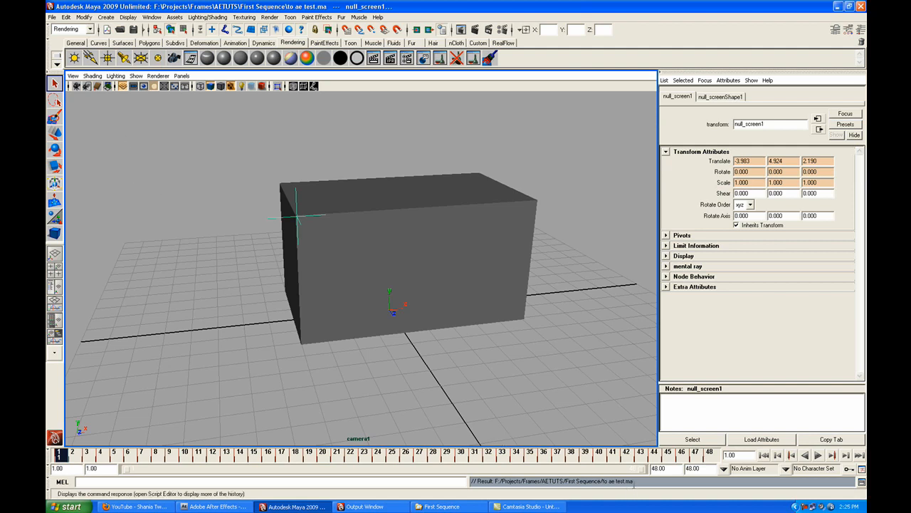
key("ctrl+s")
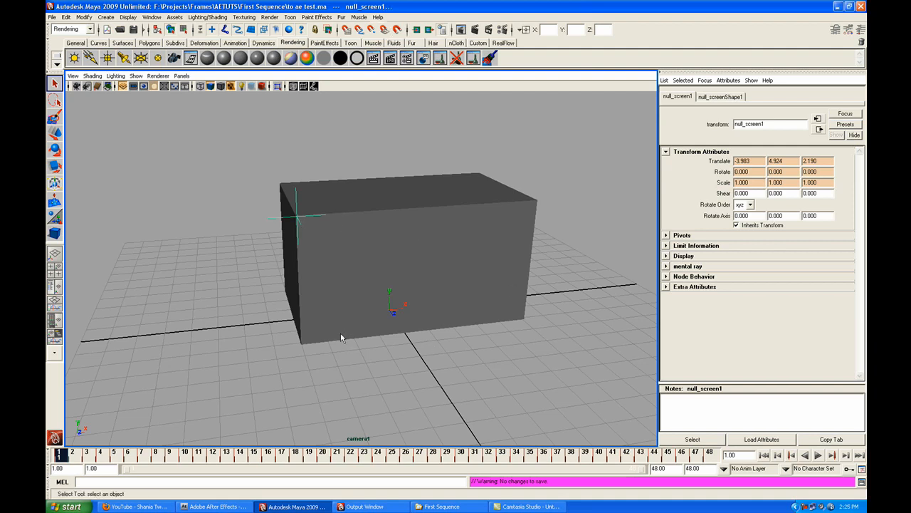
Switch to After Effects, start a file import and browse to the F:\Projects\Frames\AETUTS\First Sequence folder, copying its path from Explorer.
left_click(214, 506)
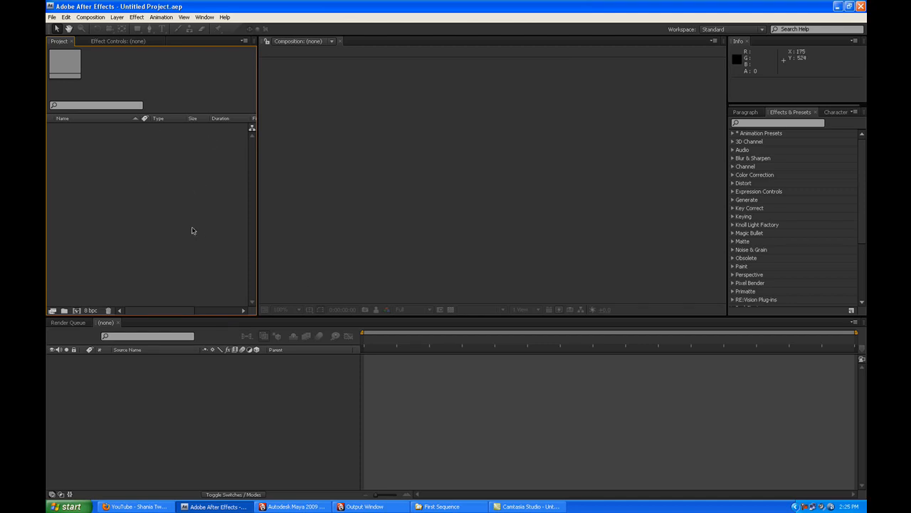
double_click(141, 204)
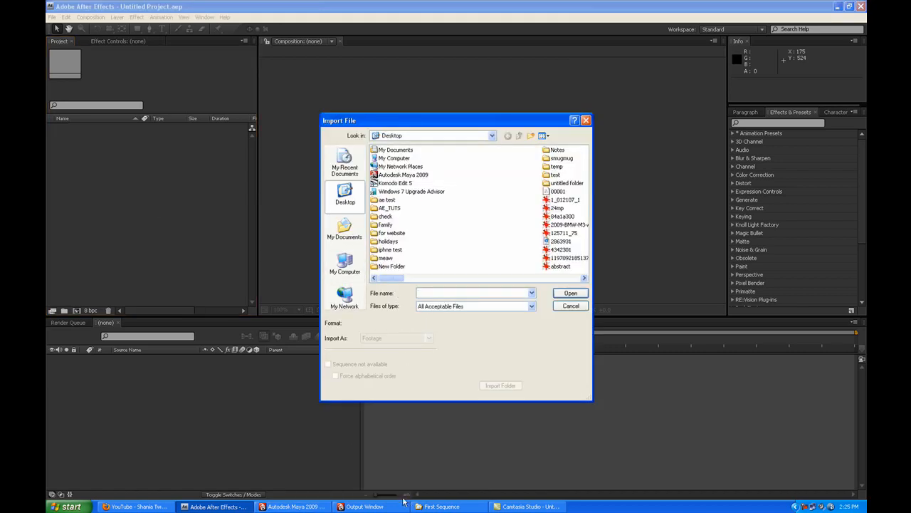
left_click(438, 506)
left_click(183, 51)
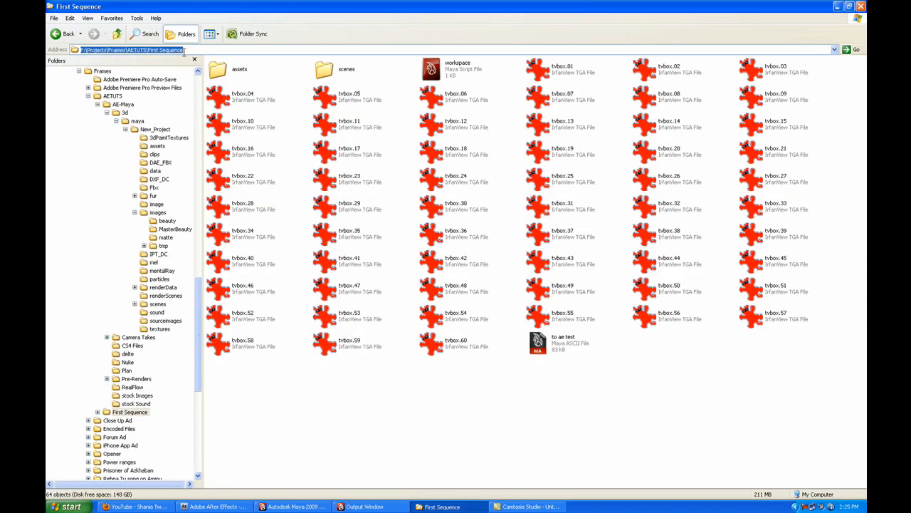
key("ctrl+c")
key("alt+Tab")
key("ctrl+v")
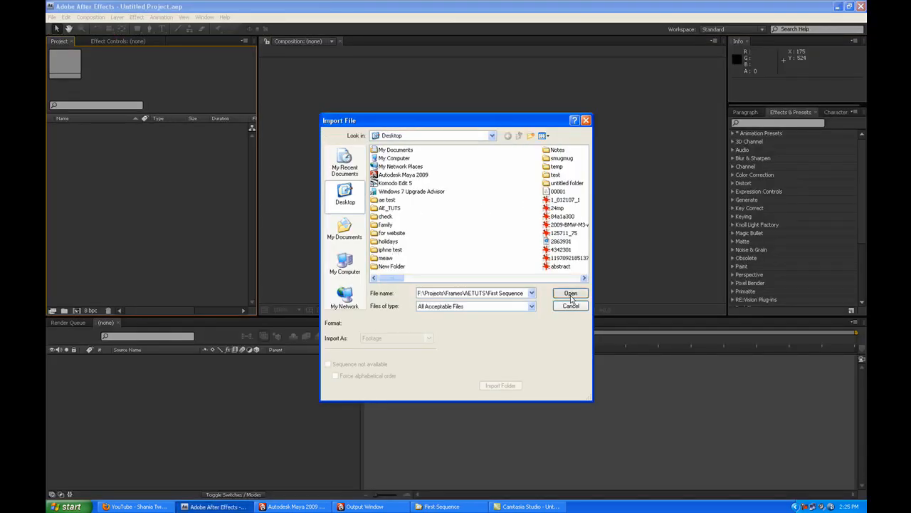
left_click(571, 294)
Import the Maya scene "to ae test" as Composition - Cropped Layers.
left_click(390, 167)
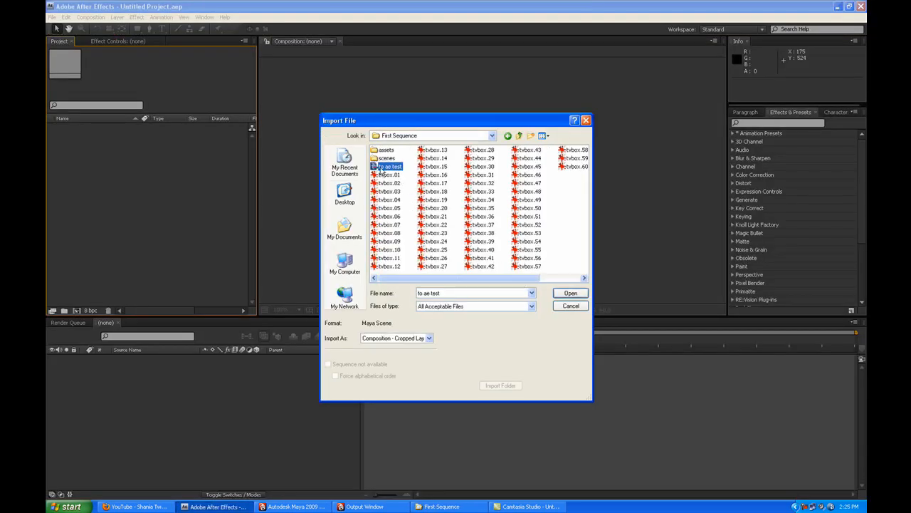
left_click(408, 338)
left_click(399, 349)
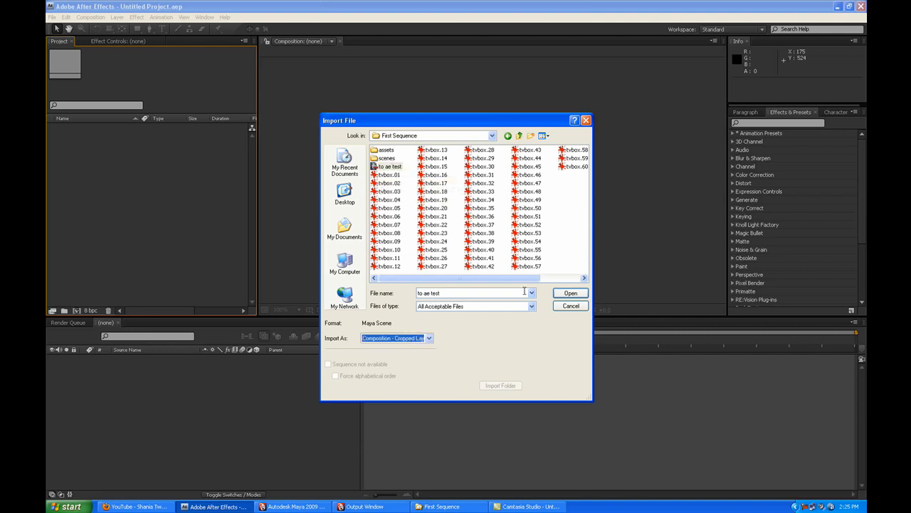
left_click(571, 293)
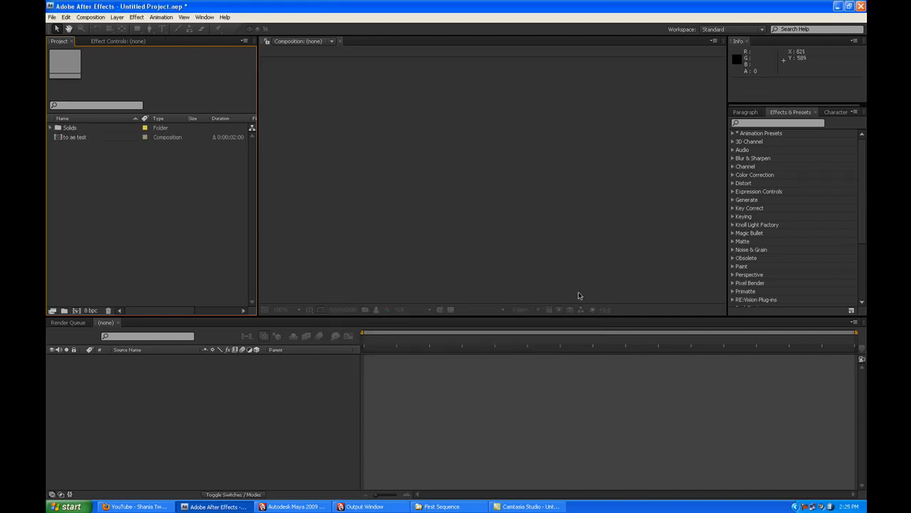
Open the "to ae test" composition, fit its frame in the viewer and scrub through the animation.
left_click(71, 138)
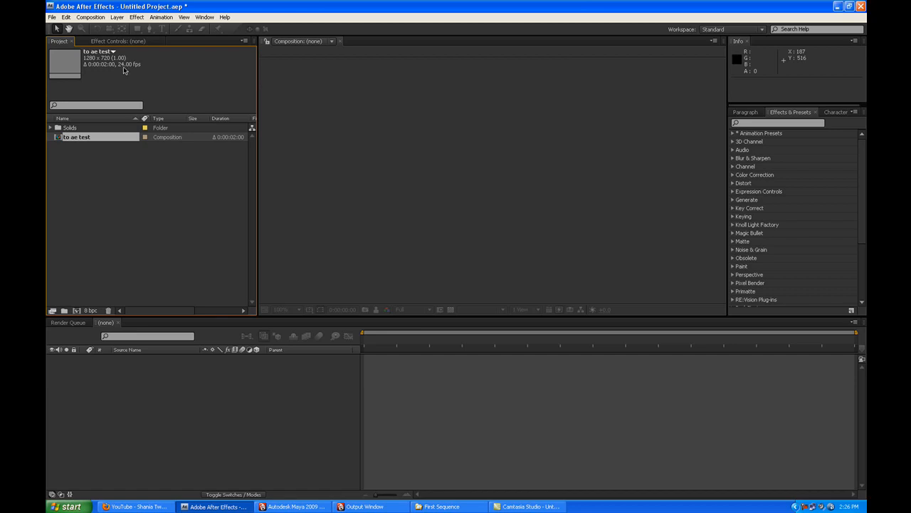
double_click(59, 138)
left_click(453, 408)
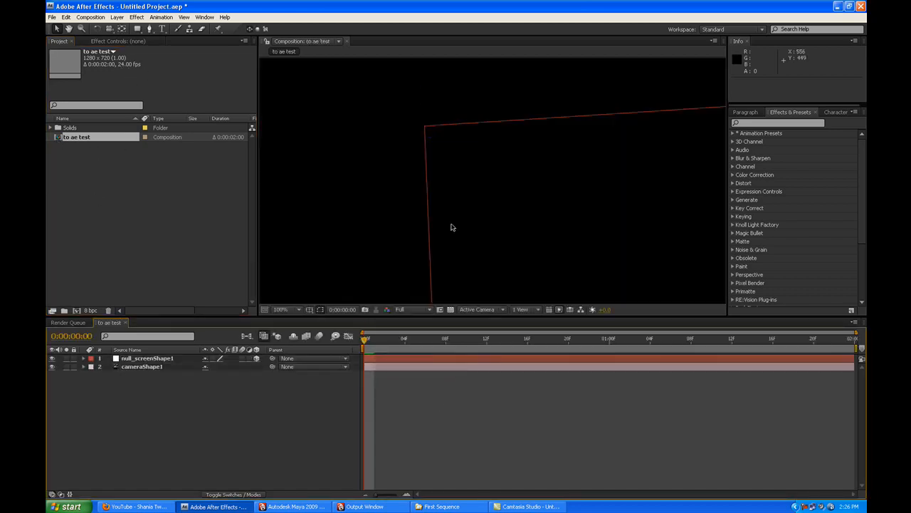
scroll(453, 227, "down", 2)
mouse_move(368, 342)
left_mouse_down()
mouse_move(783, 341)
mouse_move(364, 349)
left_mouse_up()
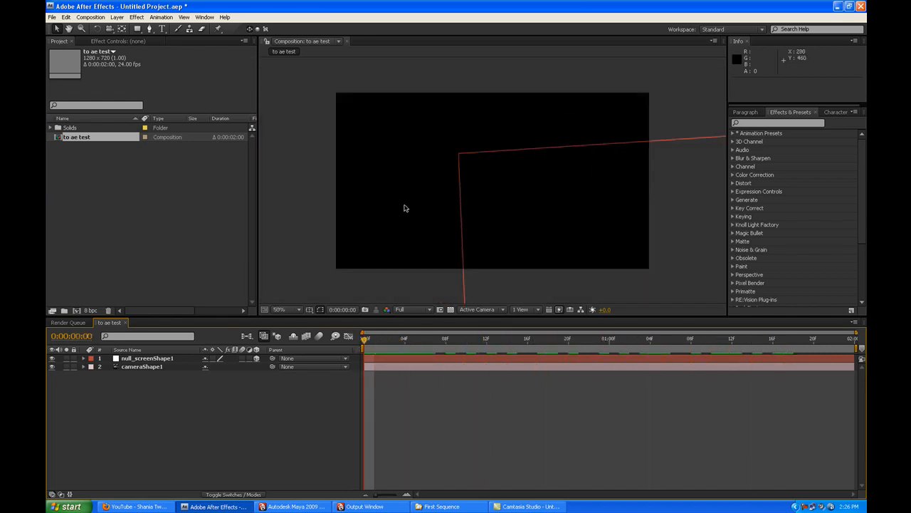
Reveal the keyframed properties of cameraShape1, preview the camera motion from the start, and collapse the layer.
left_click(156, 359)
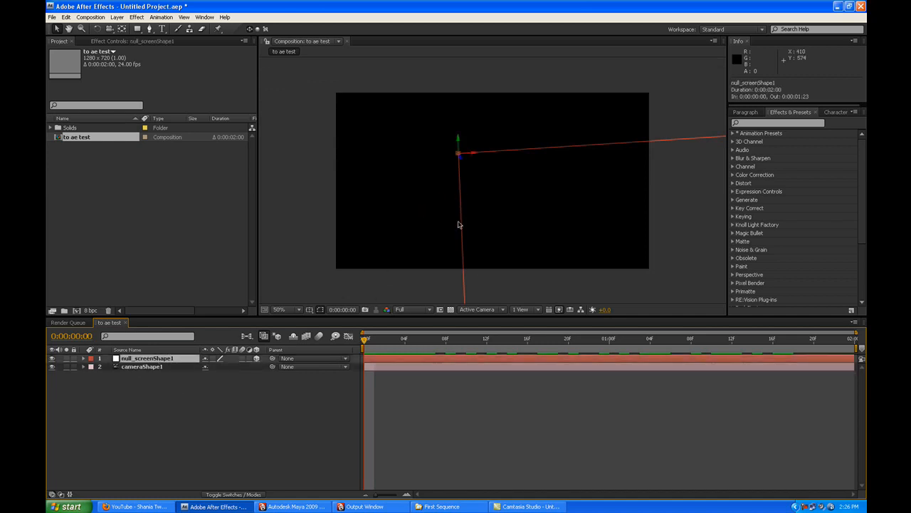
left_click(184, 367)
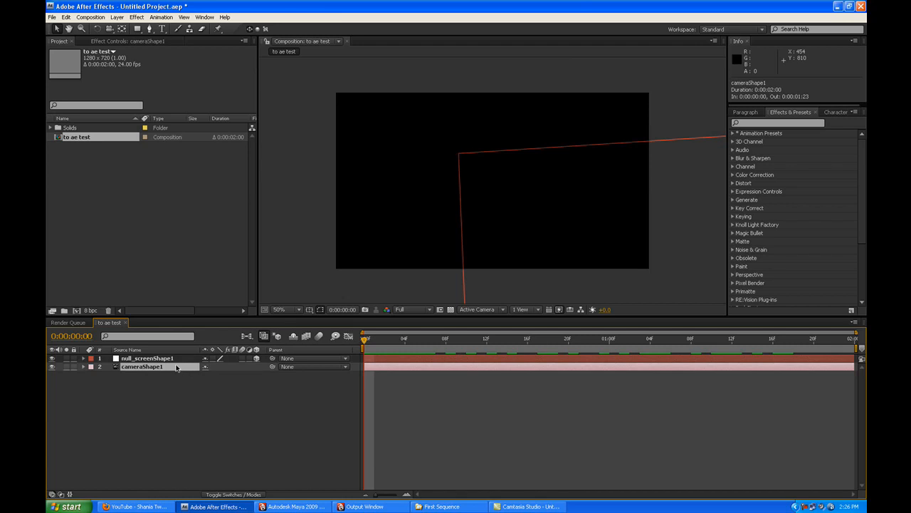
key("u")
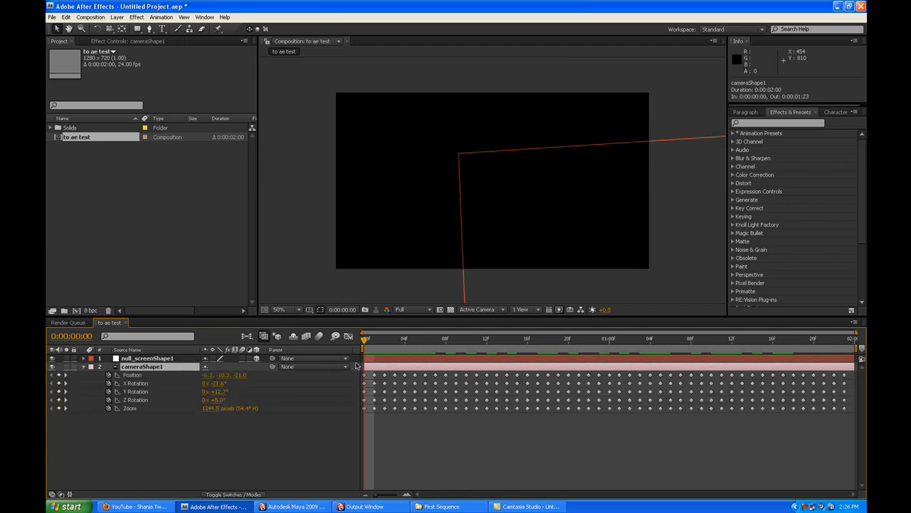
left_click_drag(365, 349, 618, 352)
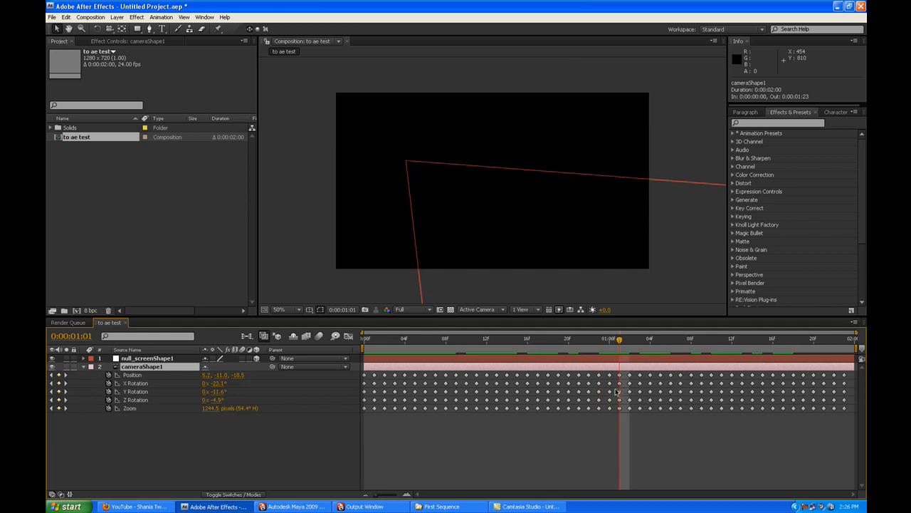
key("space")
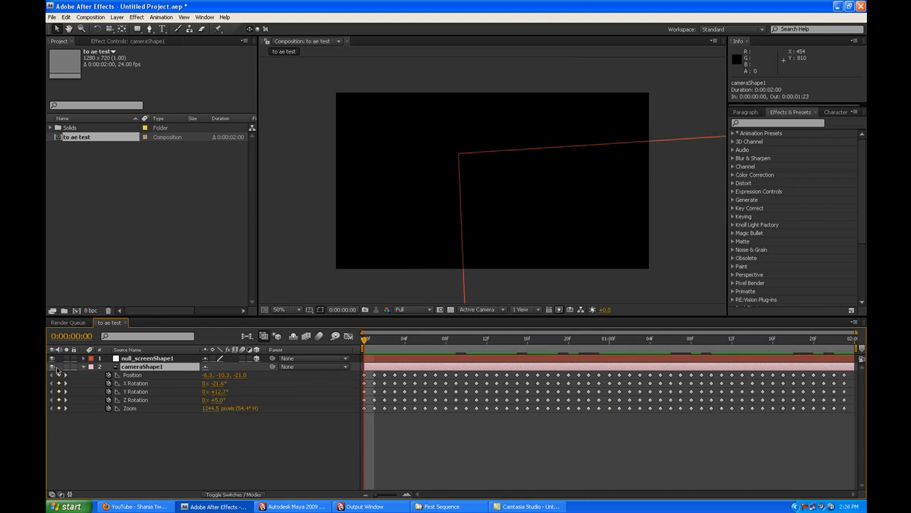
left_click(86, 367)
Reveal the keyframes of null_screenShape1, preview them briefly, and collapse and deselect the layer.
left_click(125, 359)
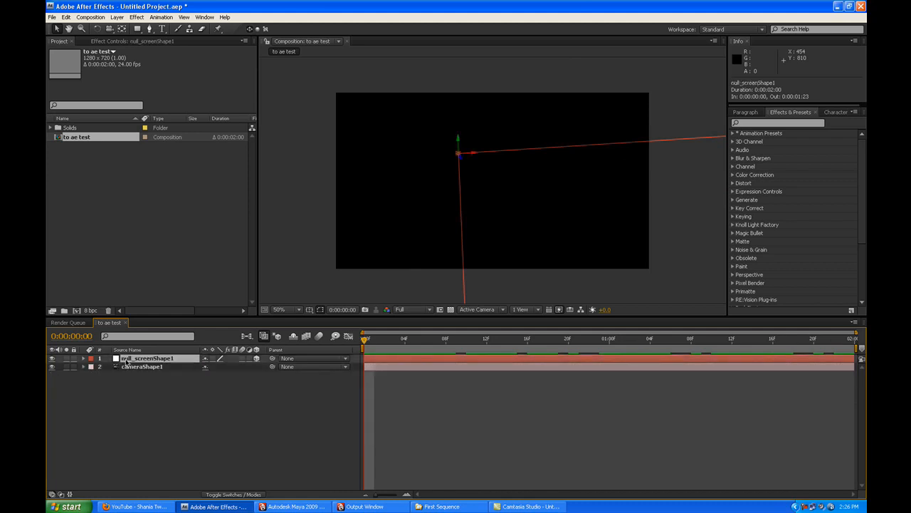
key("u")
key("space")
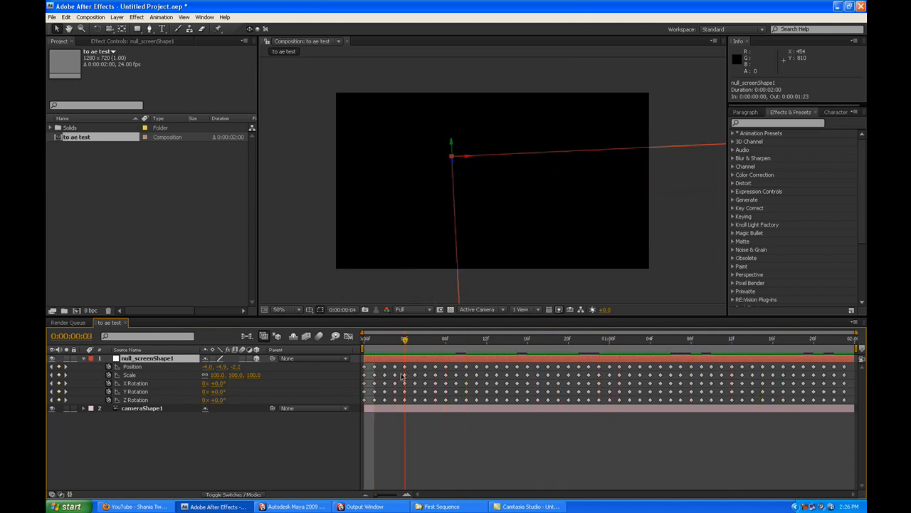
key("space")
left_click(84, 359)
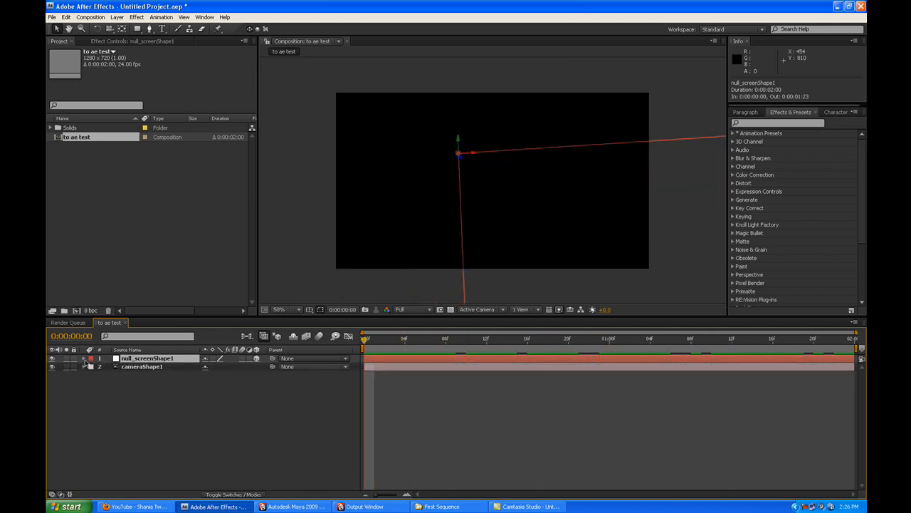
left_click(173, 412)
left_click(169, 220)
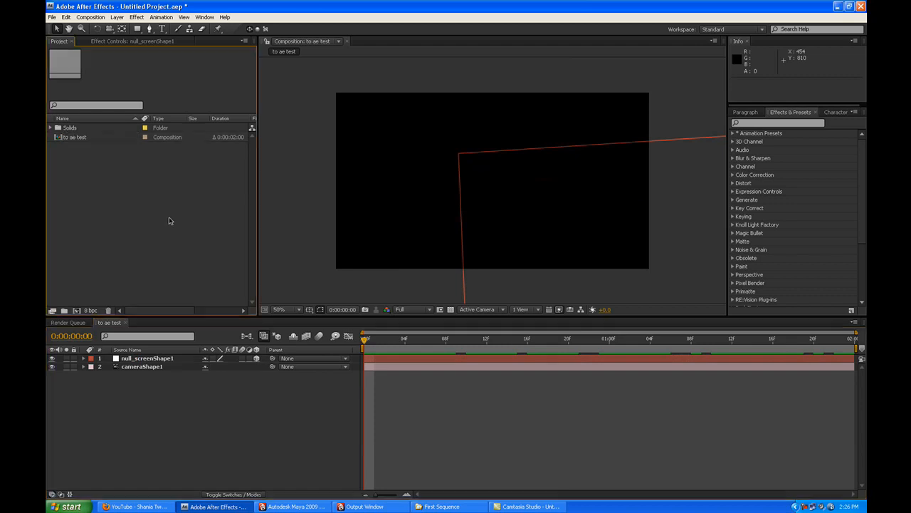
Import the tvbox renders as a Targa sequence with Straight - Unmatted alpha.
double_click(164, 209)
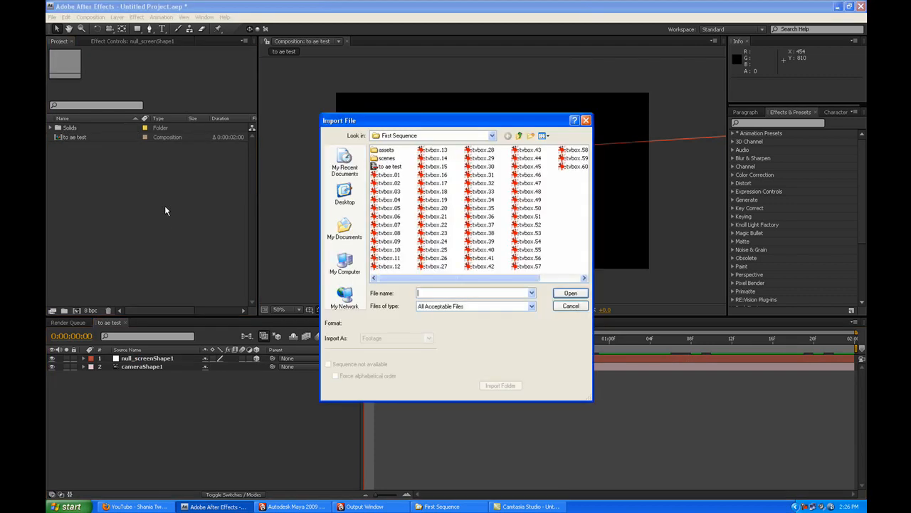
left_click(388, 175)
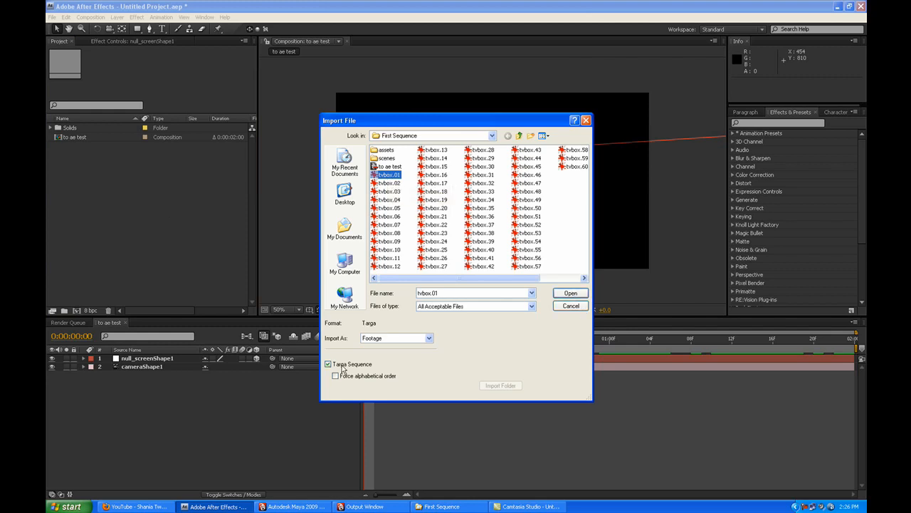
left_click(571, 293)
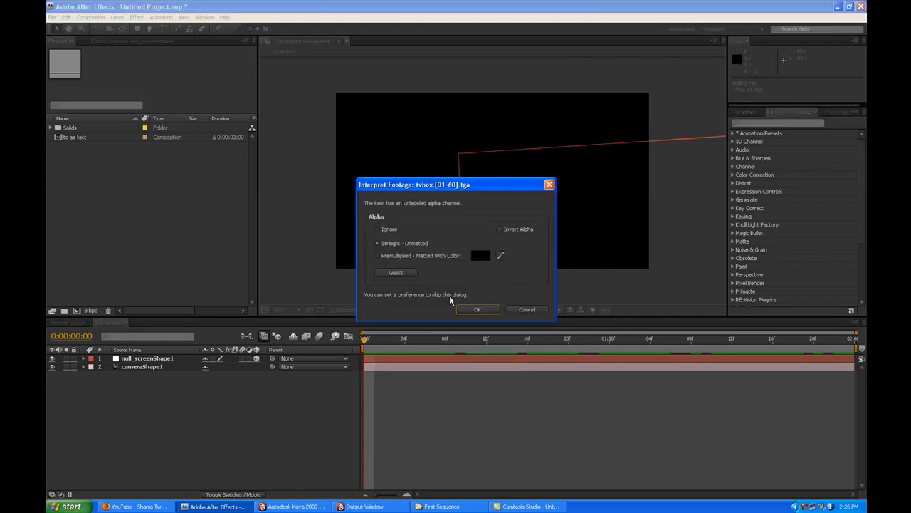
left_click(477, 309)
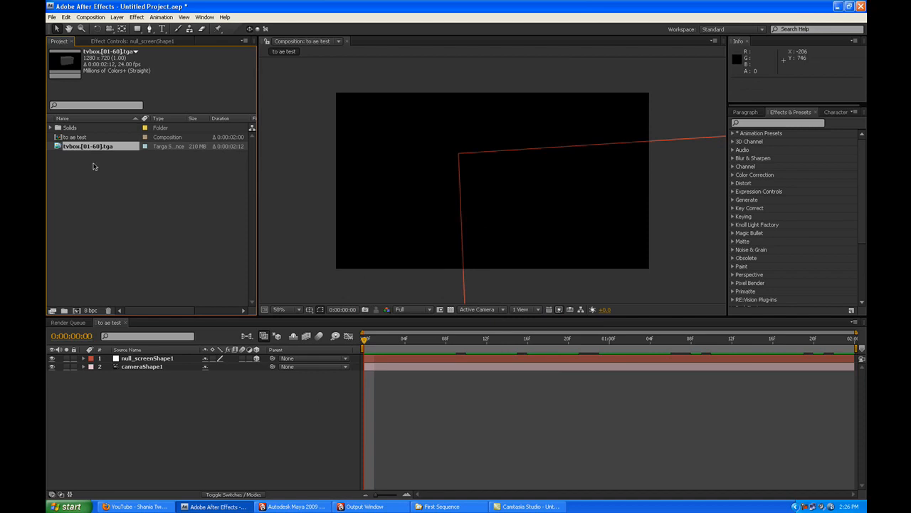
Place the tvbox.[01-60].tga sequence below cameraShape1 in the timeline and inspect how the null lines up with the box corner.
left_click_drag(75, 148, 151, 384)
left_click(408, 429)
scroll(464, 218, "up", 2)
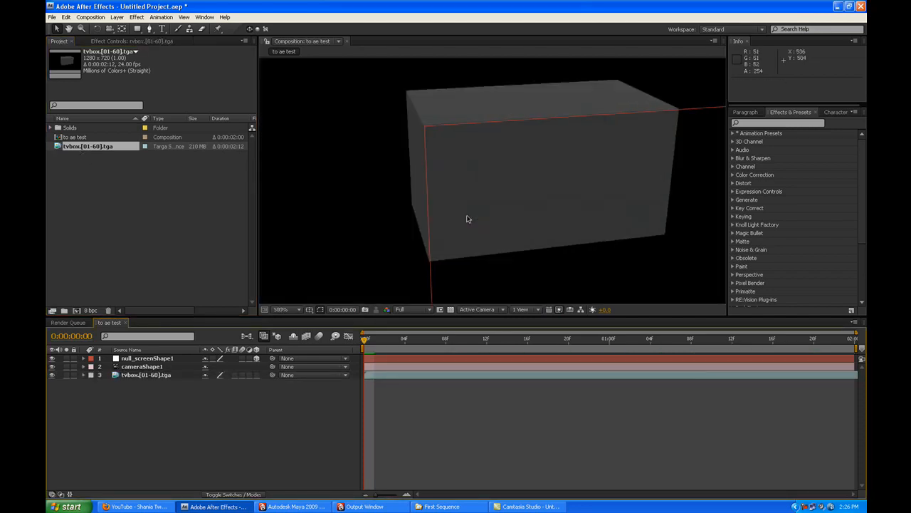
scroll(463, 227, "down", 2)
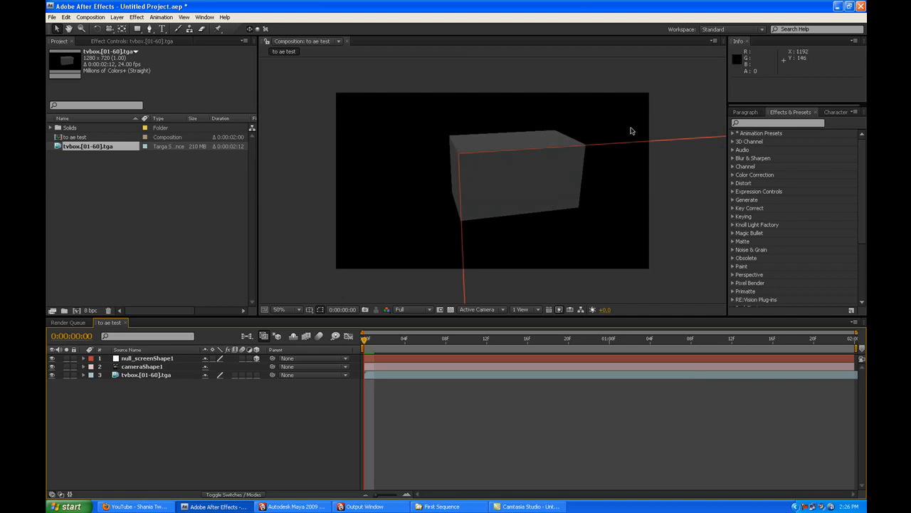
key("comma")
key("comma")
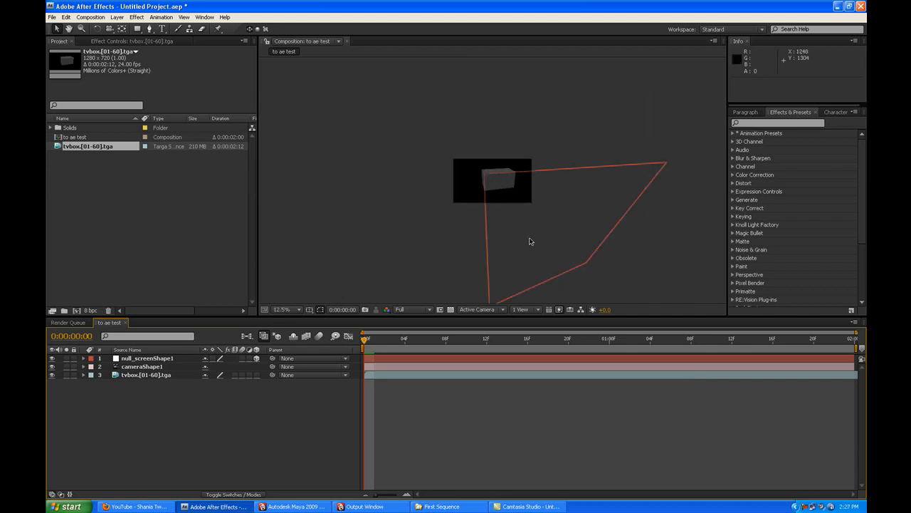
key("period")
key("period")
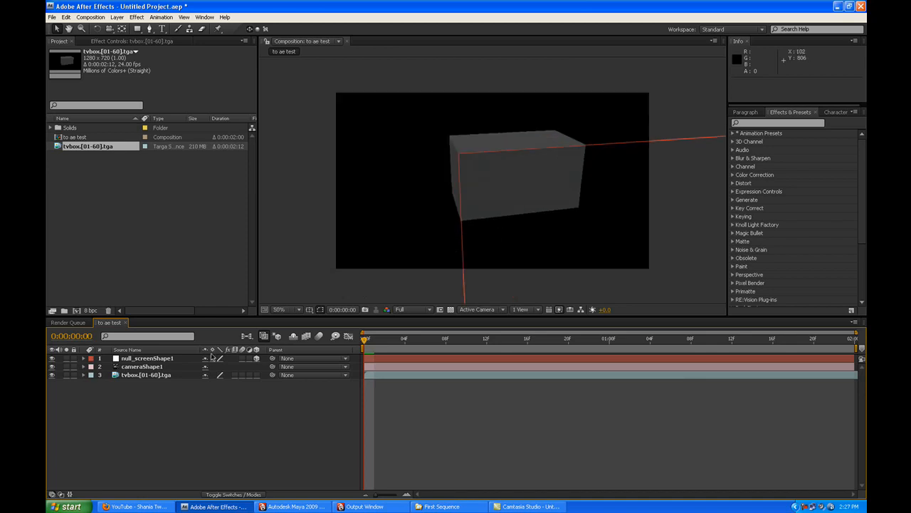
Remove all Position, Scale and X, Y and Z Rotation keyframes from null_screenShape1 at frame 0, scrubbing to check its tracking.
left_click(174, 360)
key("s")
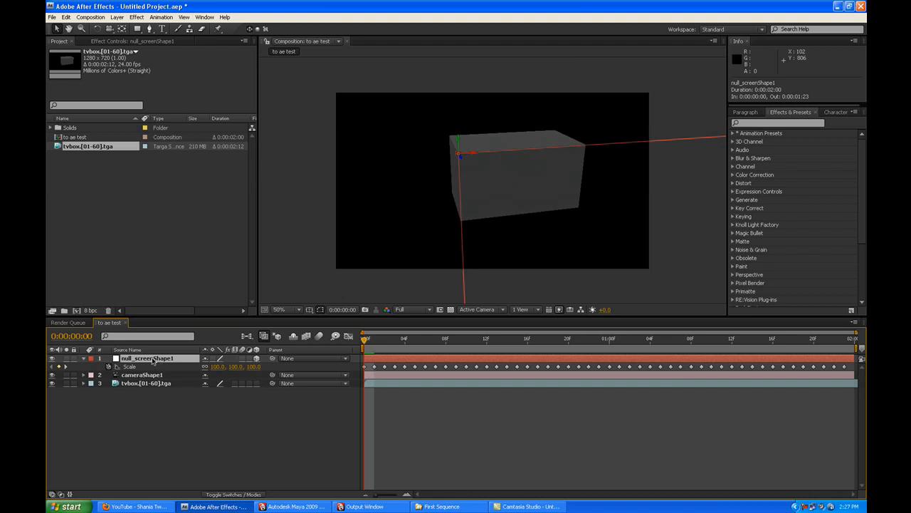
key("u")
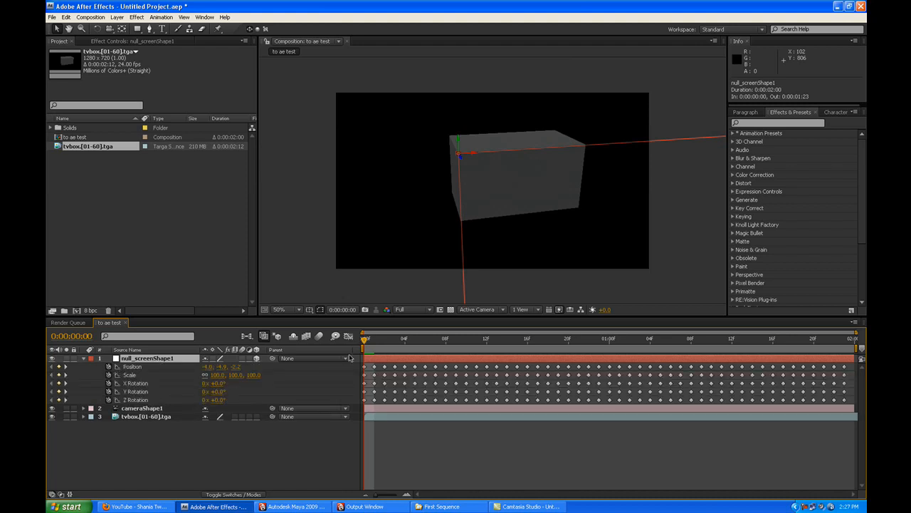
left_click_drag(365, 342, 721, 340)
left_click_drag(654, 362, 352, 356)
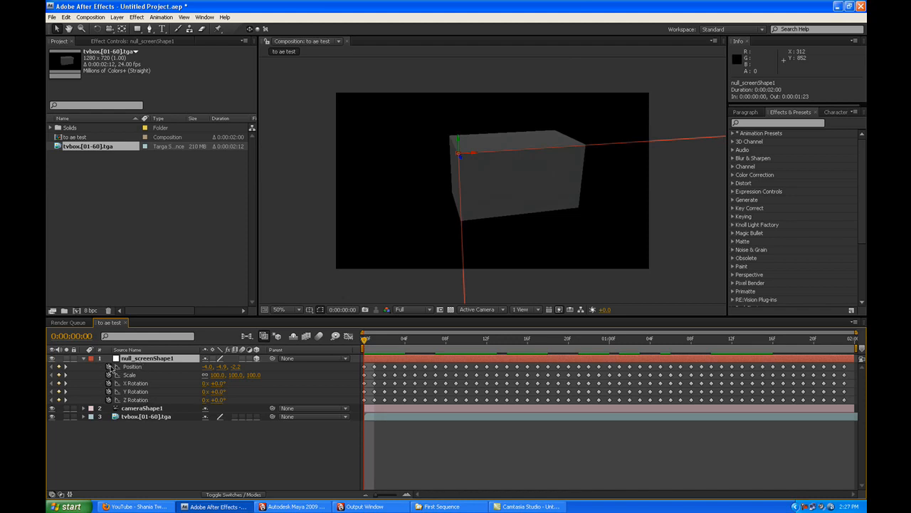
left_click_drag(110, 367, 109, 400)
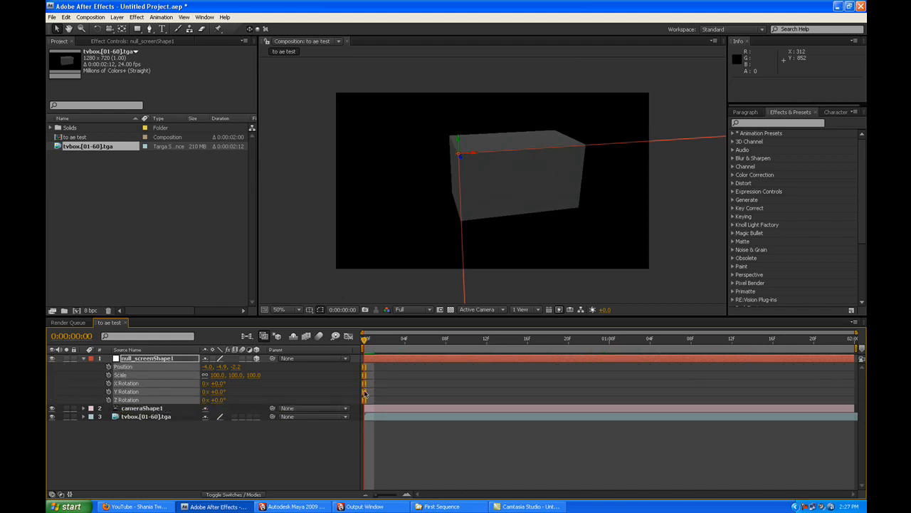
mouse_move(365, 344)
left_mouse_down()
mouse_move(733, 369)
mouse_move(362, 345)
left_mouse_up()
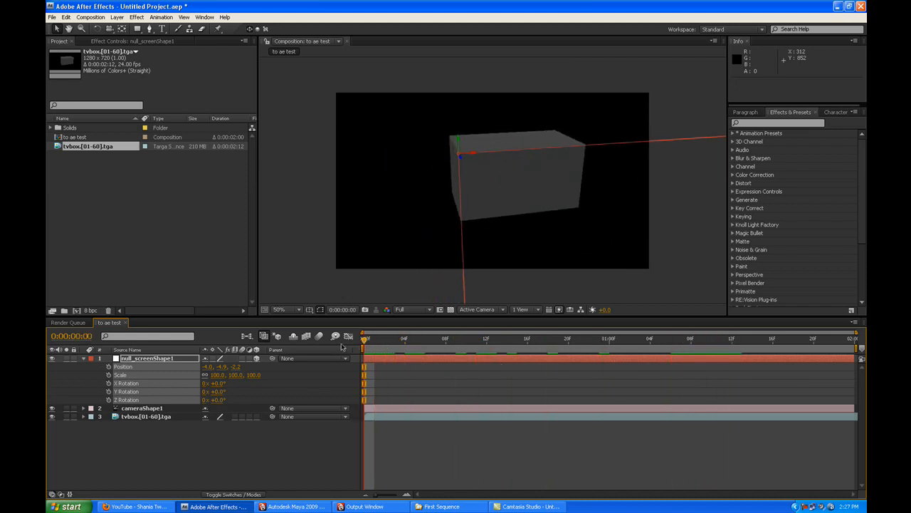
Reveal the Scale of null_screenShape1 and reduce it uniformly to about 5%.
left_click(305, 456)
left_click(181, 362)
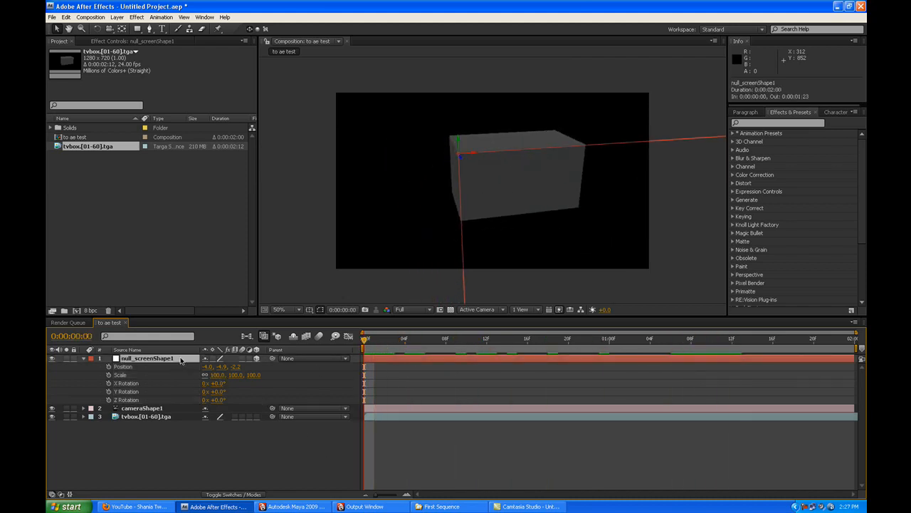
key("u")
key("s")
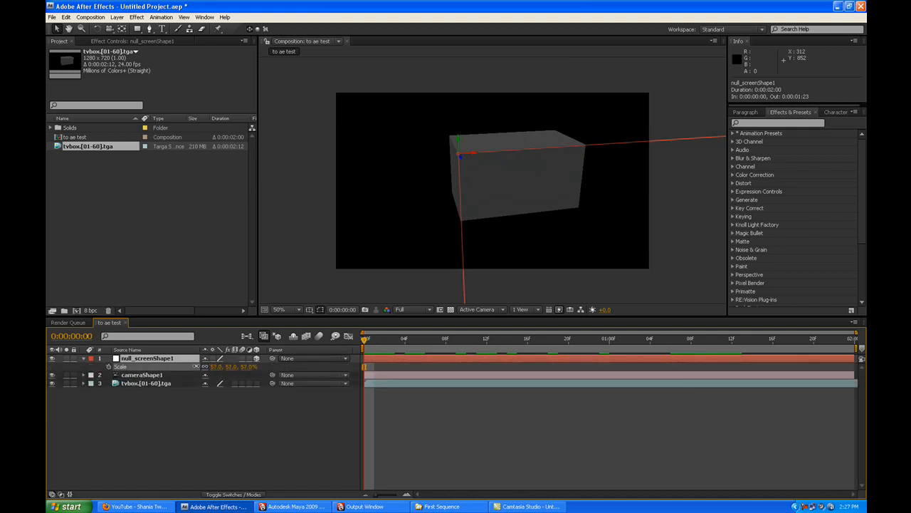
mouse_move(184, 368)
left_mouse_down()
mouse_move(196, 368)
mouse_move(175, 367)
left_mouse_up()
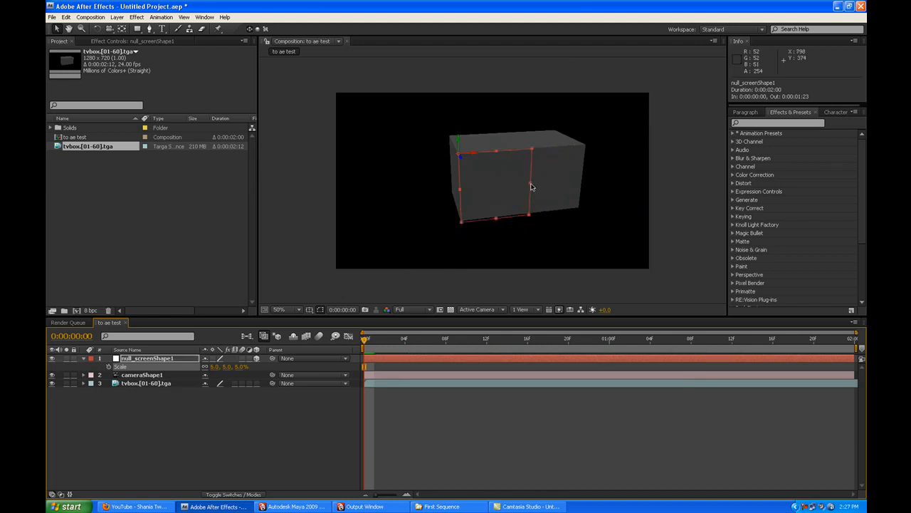
Stretch null_screenShape1 to fit the box's front face, with Scale about 8.7, 4.8, 5.0%, and check its alignment.
left_click_drag(532, 186, 582, 187)
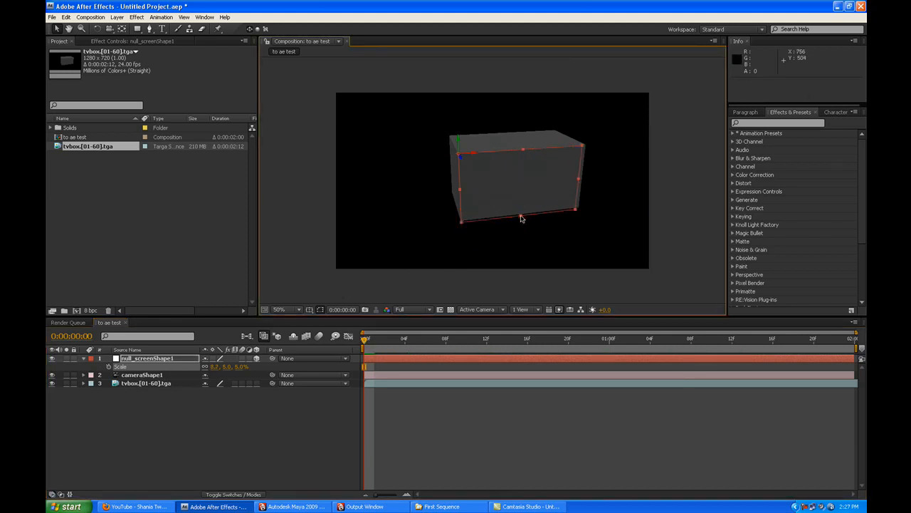
left_click_drag(521, 216, 523, 214)
left_click(521, 396)
scroll(546, 217, "up", 1)
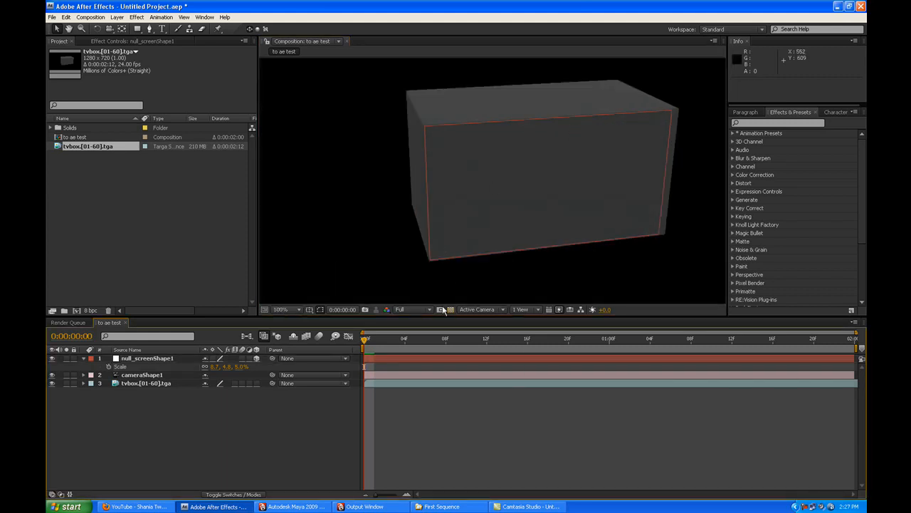
left_click_drag(365, 340, 364, 382)
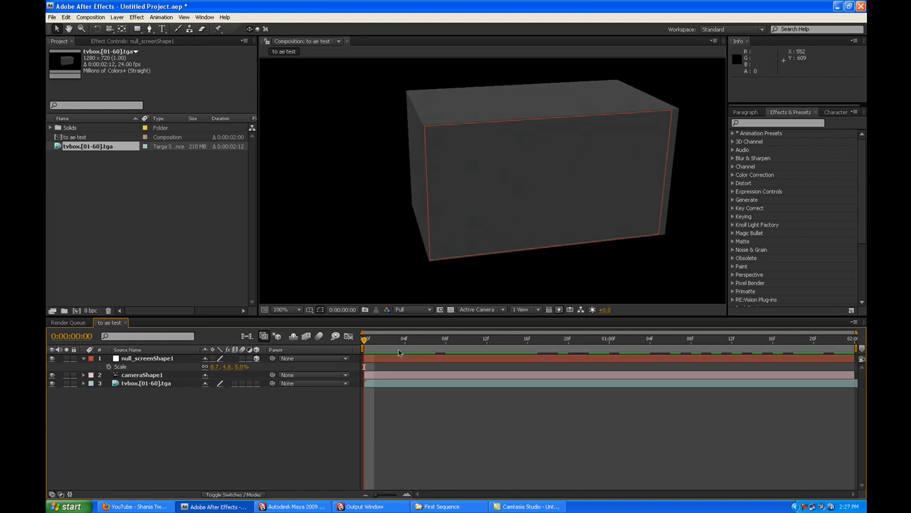
Import the abstract image from the Desktop into the project.
double_click(182, 232)
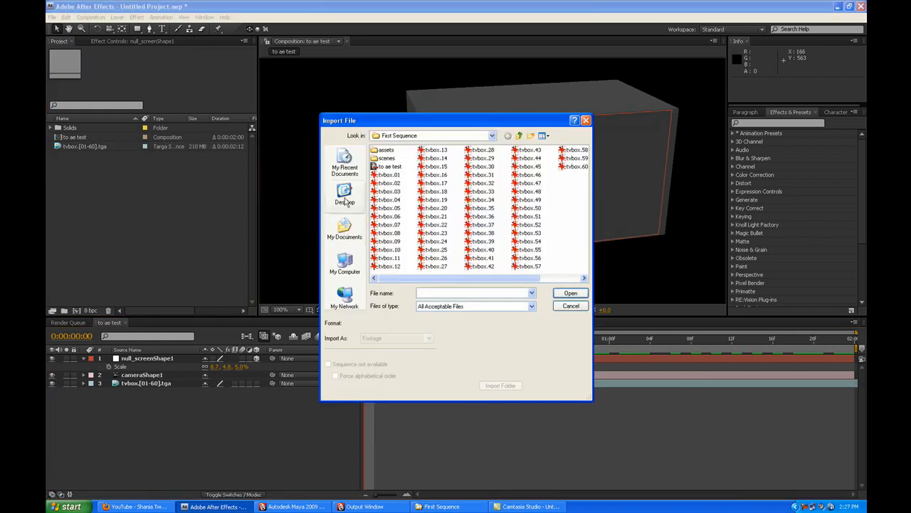
left_click(344, 195)
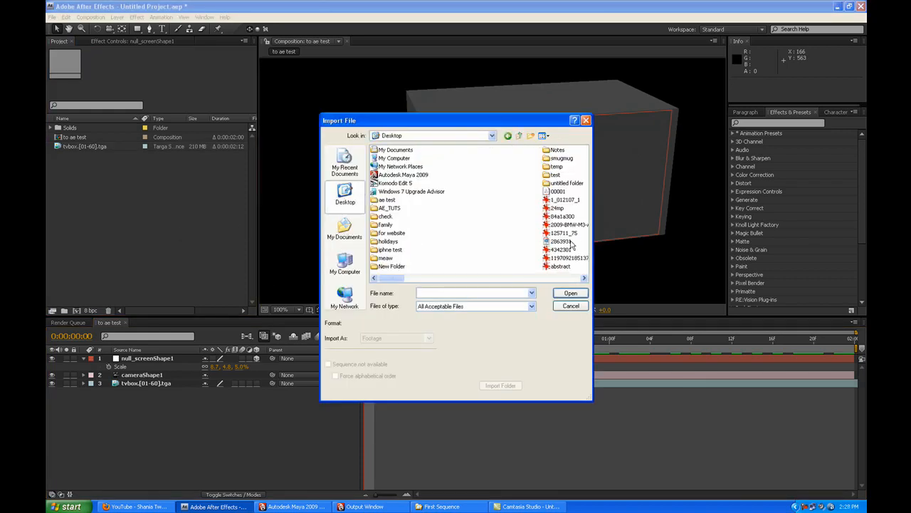
left_click(561, 267)
double_click(560, 267)
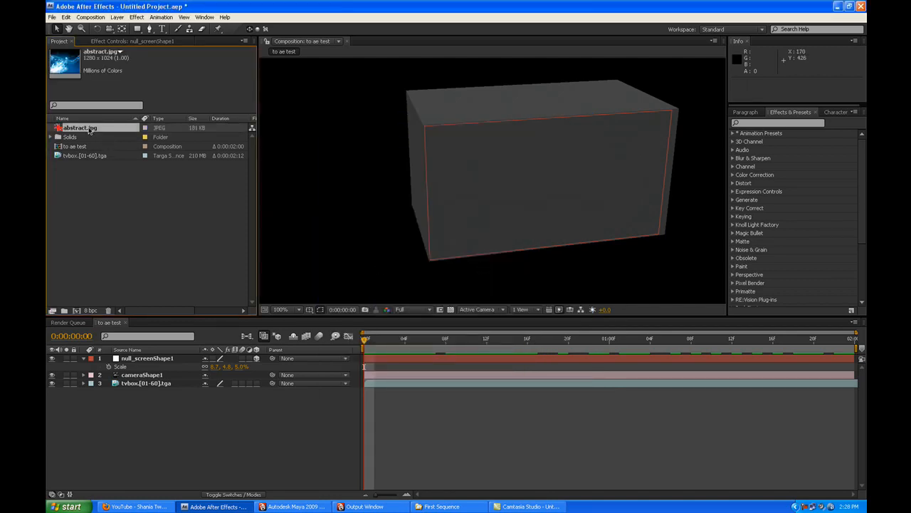
Replace the source of the null_screenShape1 layer with abstract.jpg and set the layer's Opacity to 100%.
left_click(157, 358)
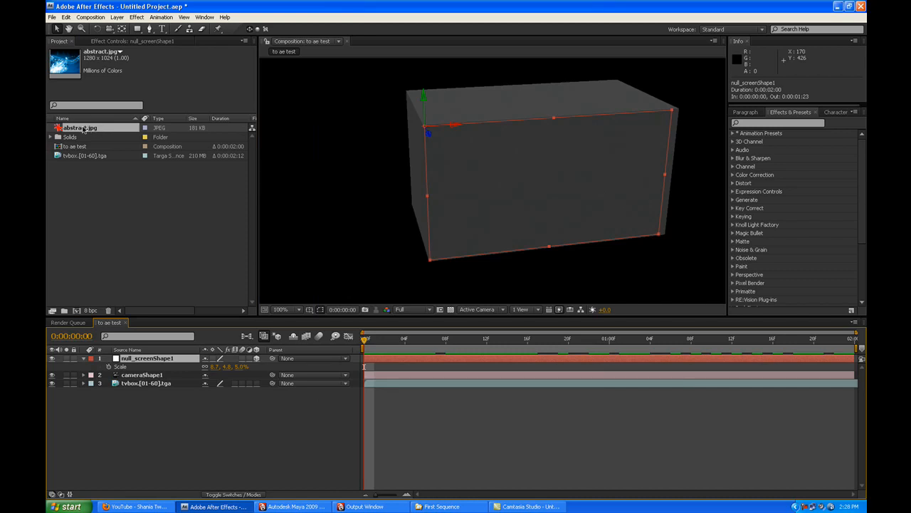
left_click_drag(83, 129, 168, 353)
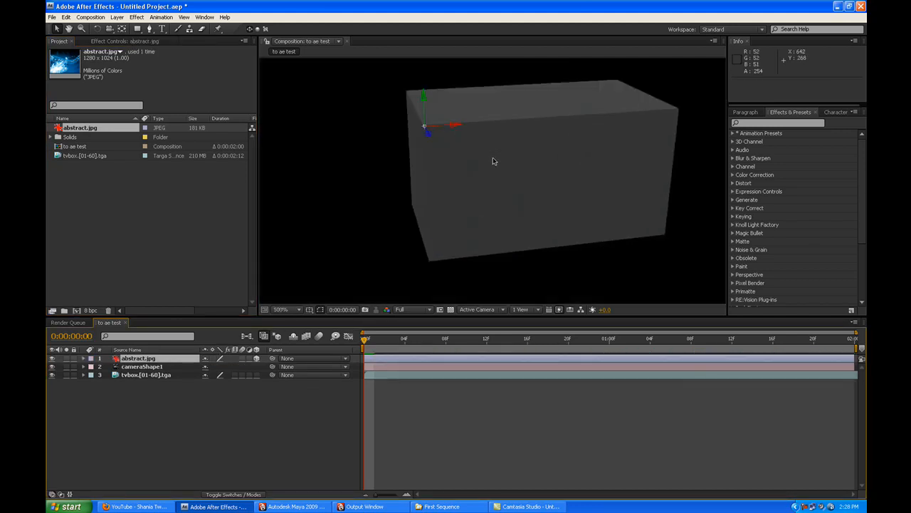
left_click(188, 362)
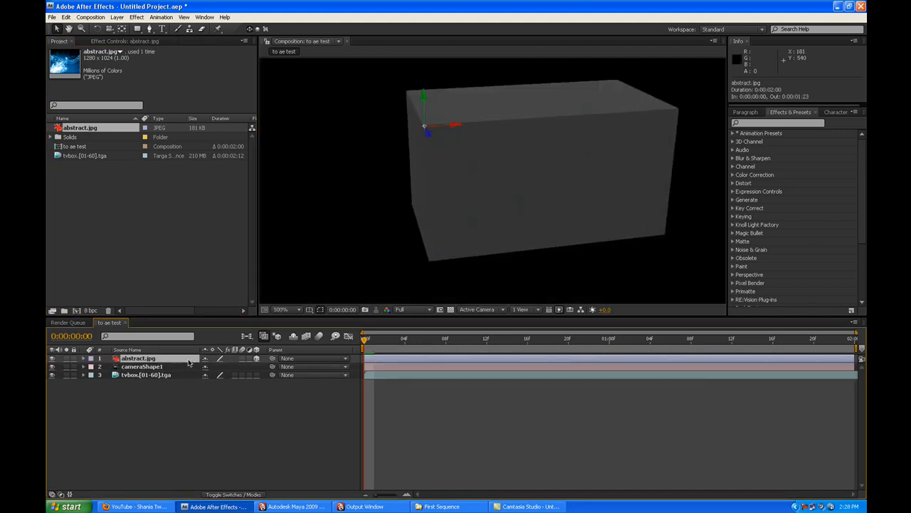
key("t")
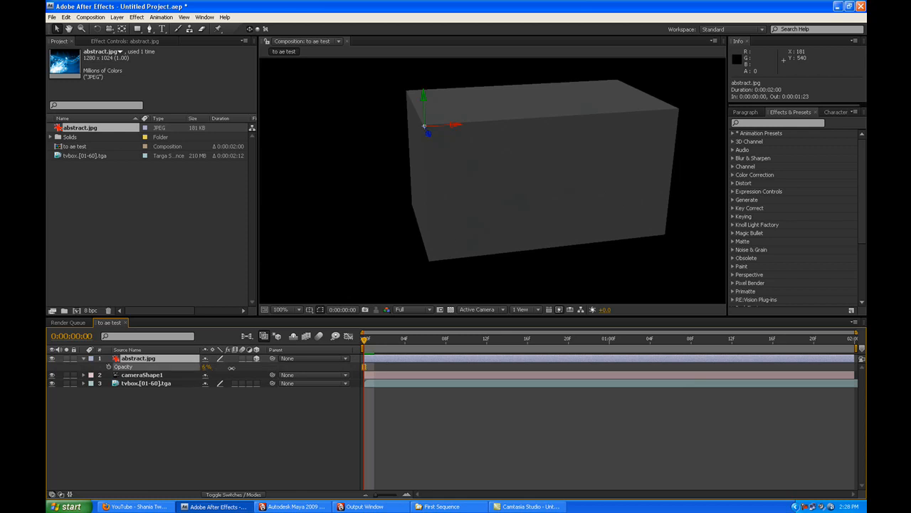
left_click_drag(206, 367, 324, 372)
scroll(529, 190, "down", 2)
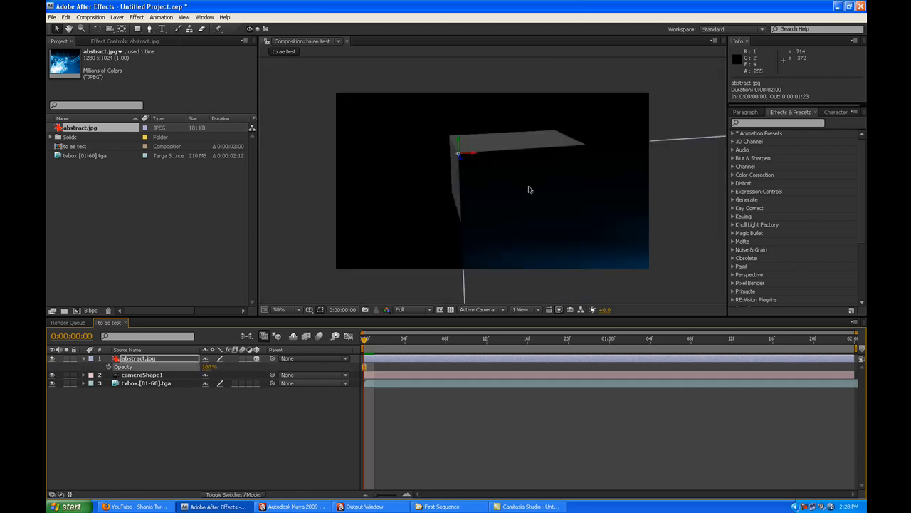
Scale abstract.jpg to about 0.7, 0.5, 0.4% so it covers the box's front face, and preview the animation.
key("s")
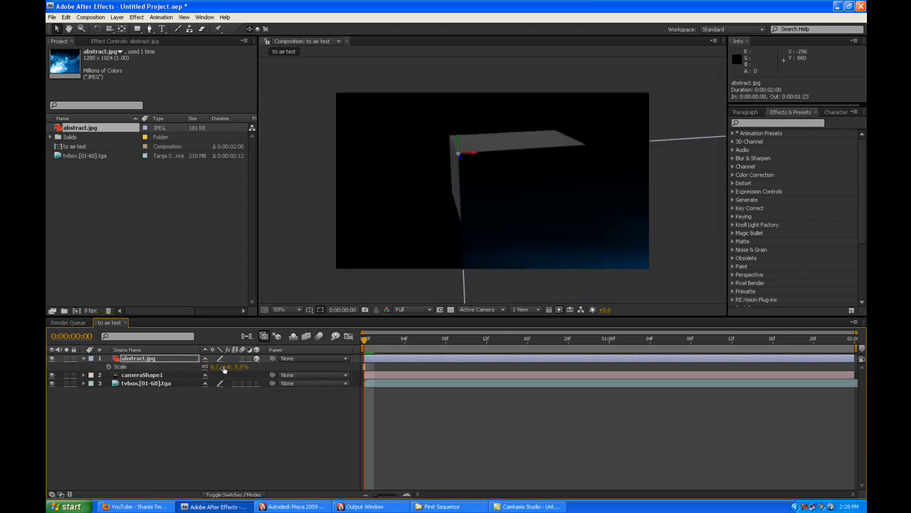
mouse_move(216, 369)
left_mouse_down()
mouse_move(228, 367)
mouse_move(212, 367)
left_mouse_up()
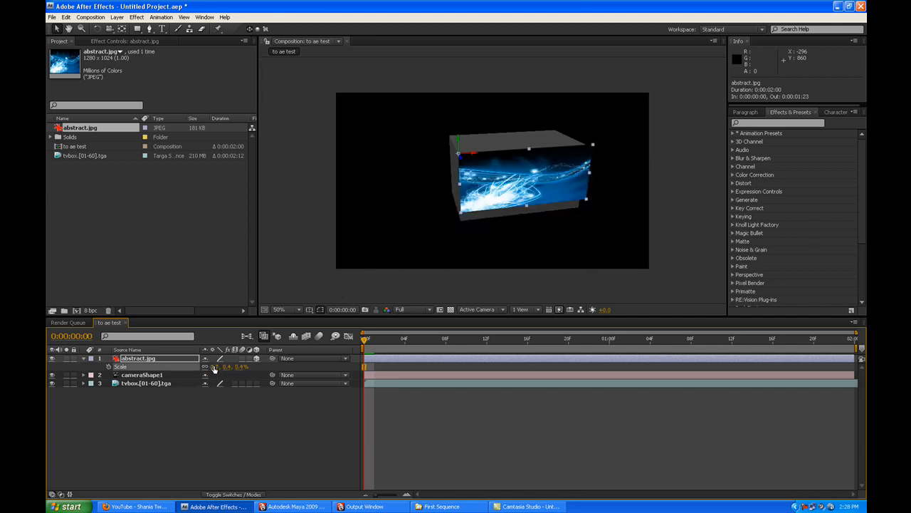
key("period")
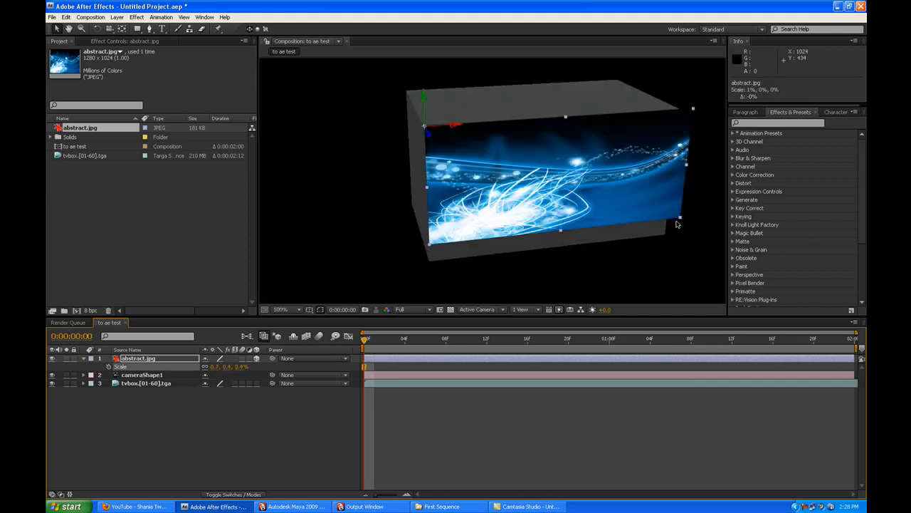
left_click_drag(678, 224, 667, 236)
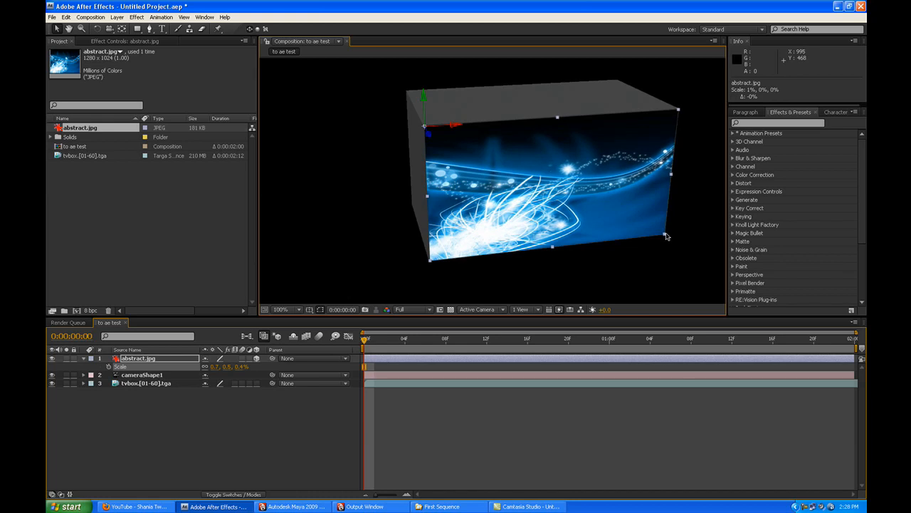
left_click(560, 421)
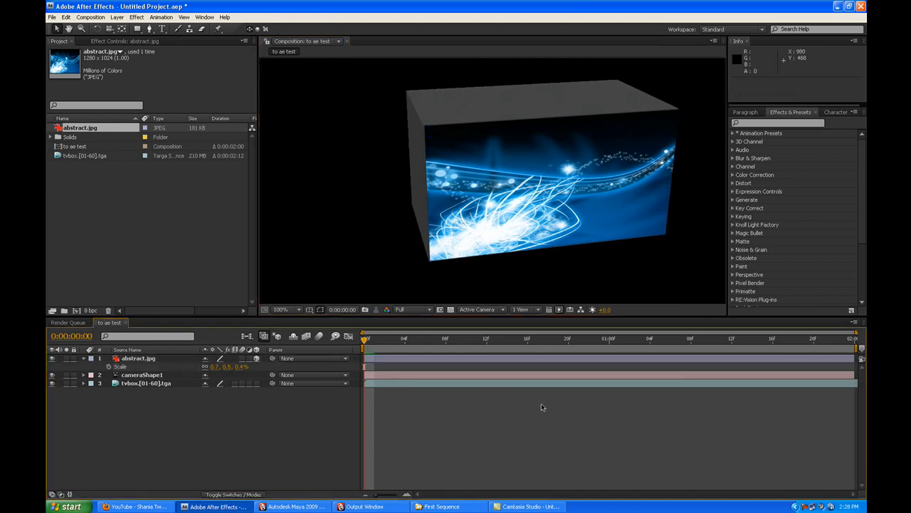
key("space")
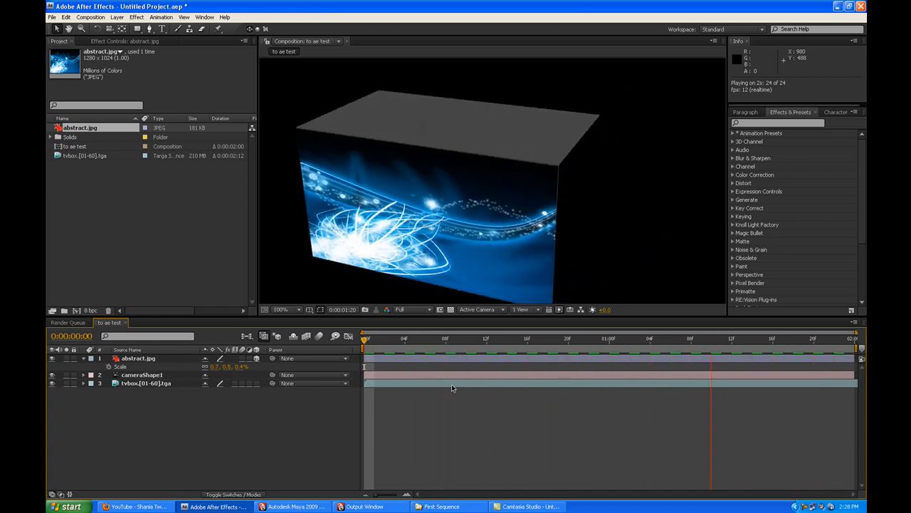
key("space")
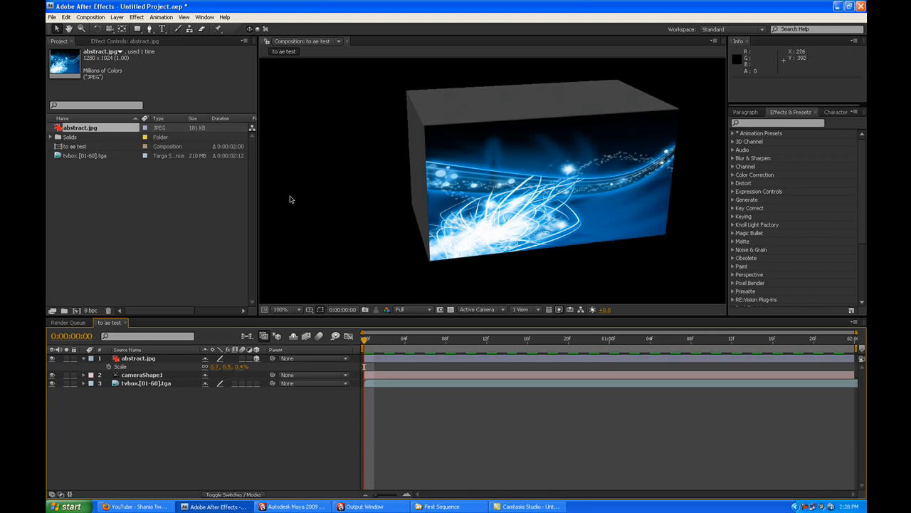
Check the to ae test composition's frame rate and compare it with the Time working unit in Autodesk Maya's preferences, leaving without saving.
left_click(89, 146)
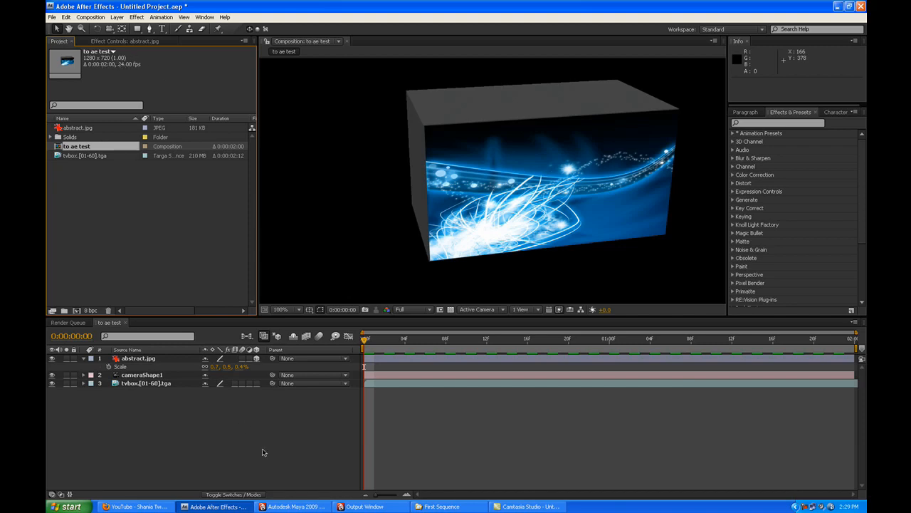
left_click(294, 506)
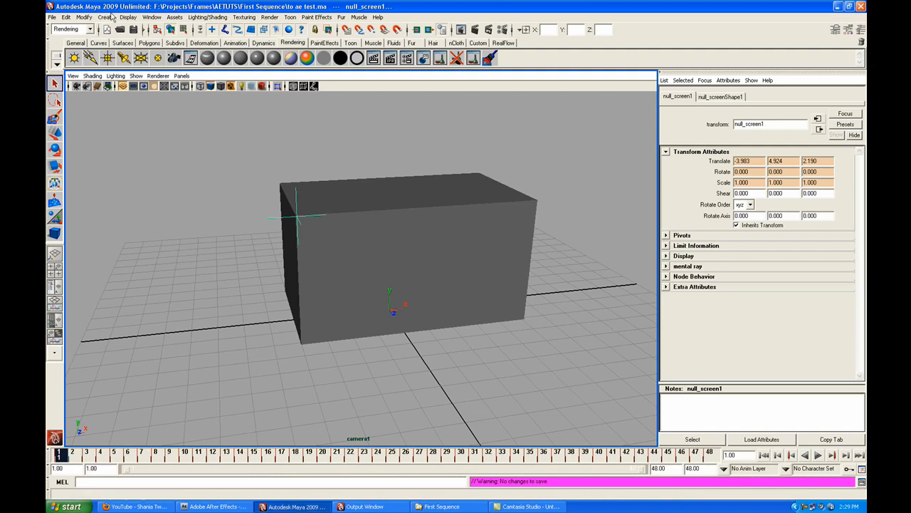
left_click(150, 16)
mouse_move(207, 65)
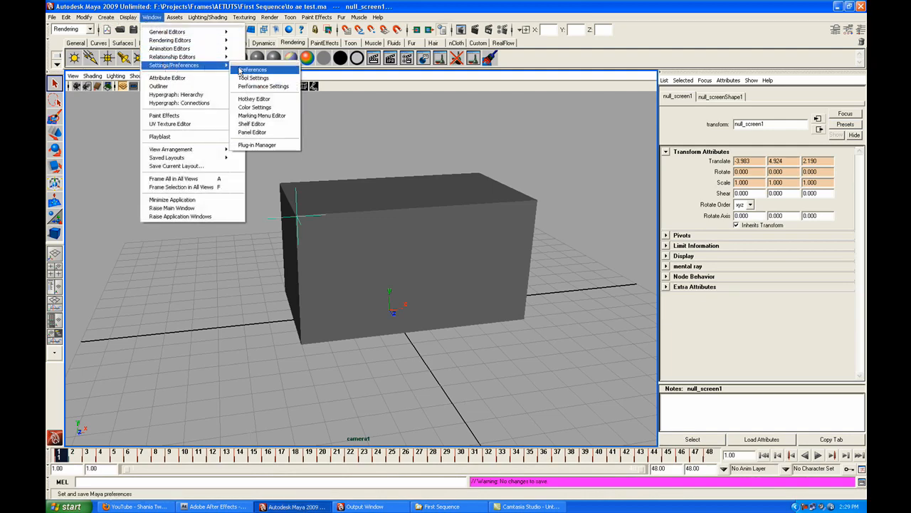
left_click(244, 71)
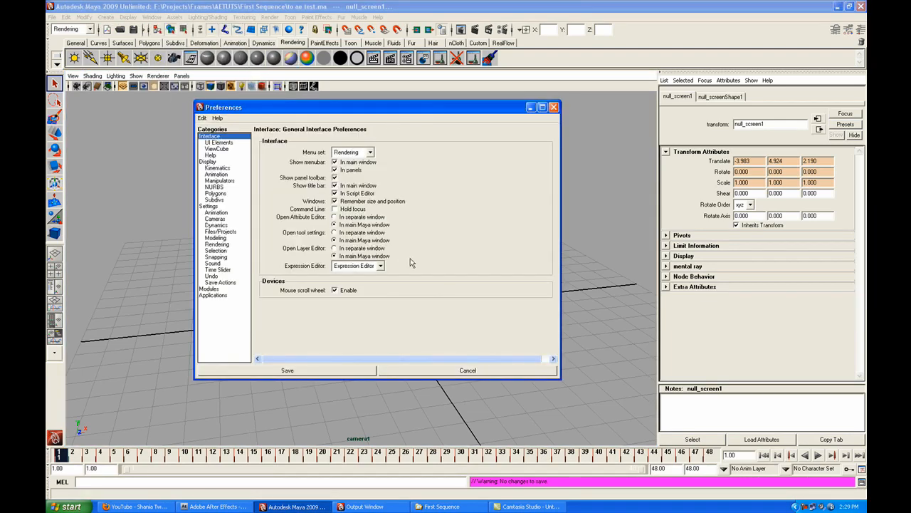
left_click(206, 207)
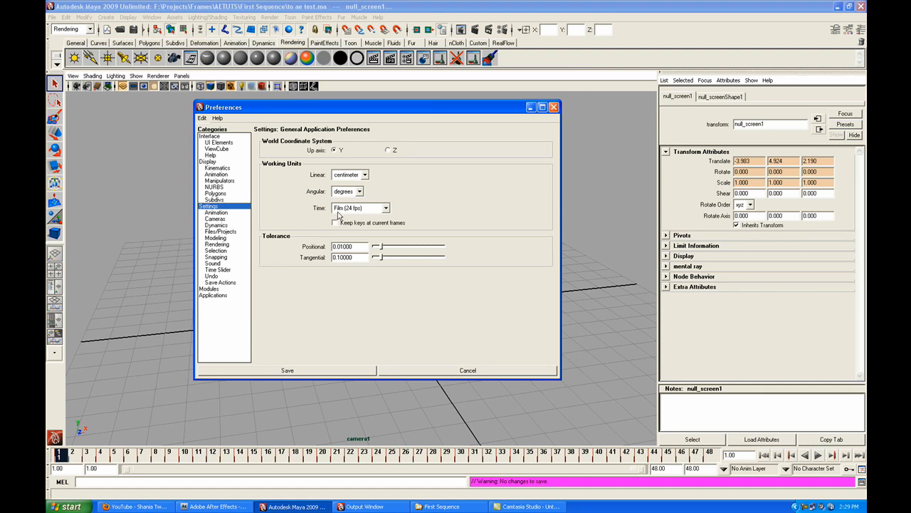
left_click(373, 209)
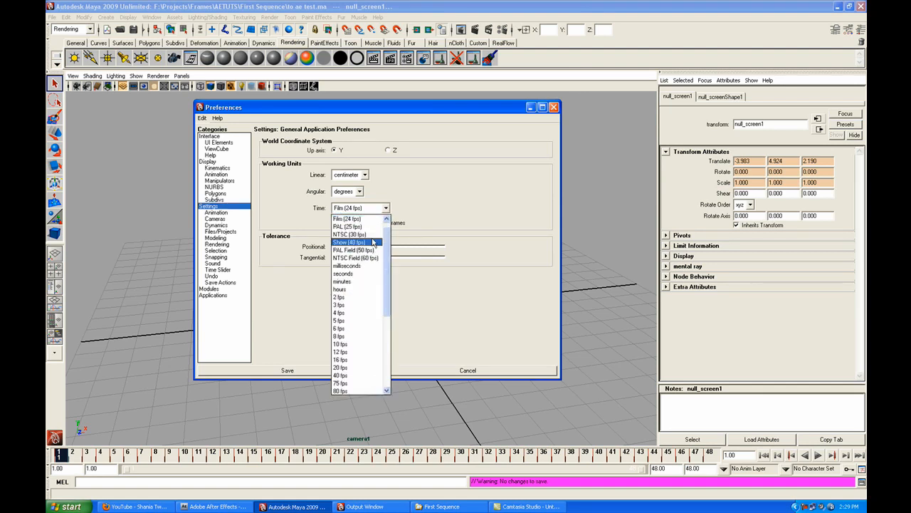
left_click(408, 204)
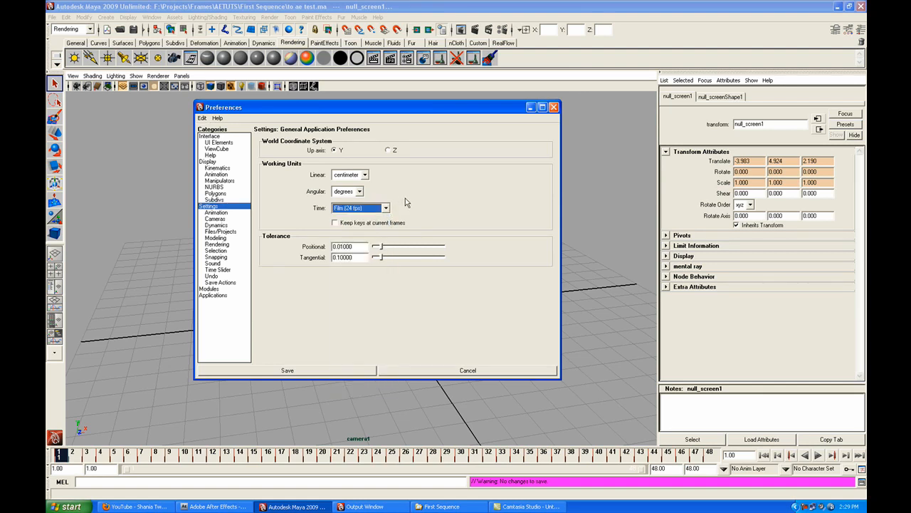
left_click(426, 372)
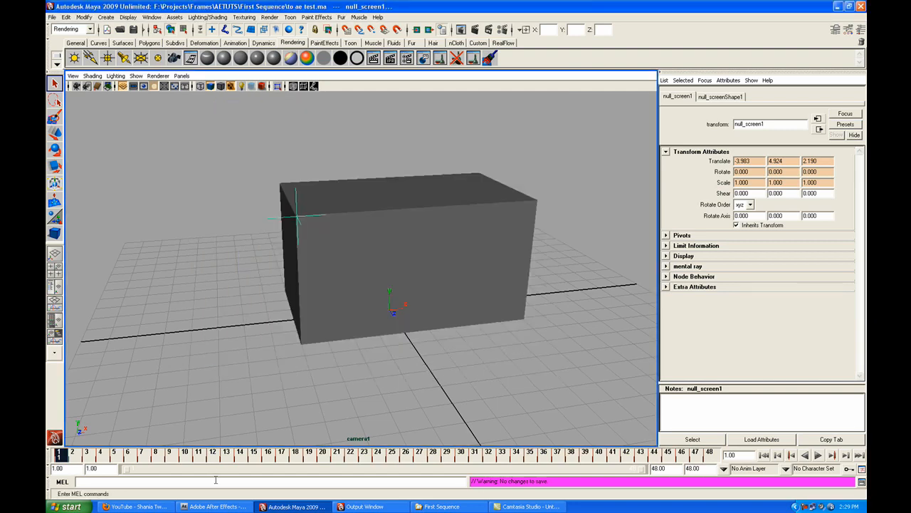
Switch back to After Effects and check the frame rate of tvbox.[01-60].tga and the Sequence Footage rate in the import preferences.
left_click(213, 507)
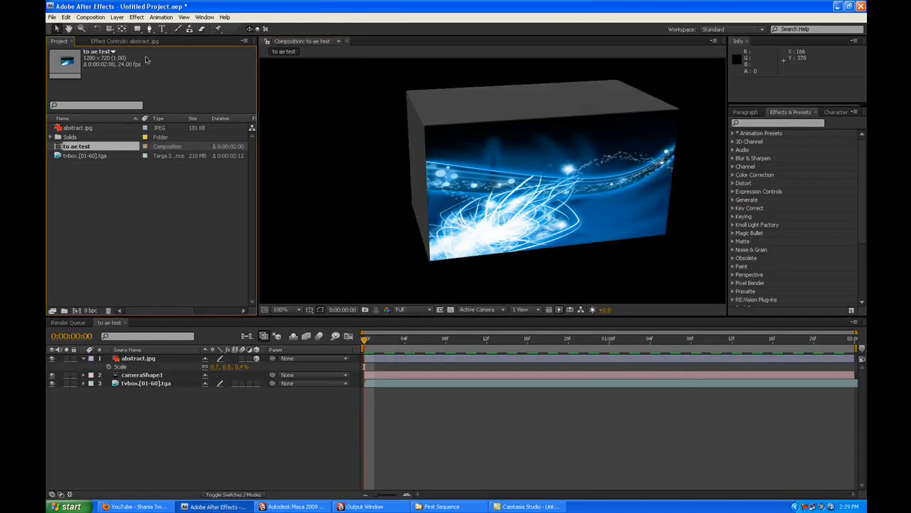
left_click(102, 158)
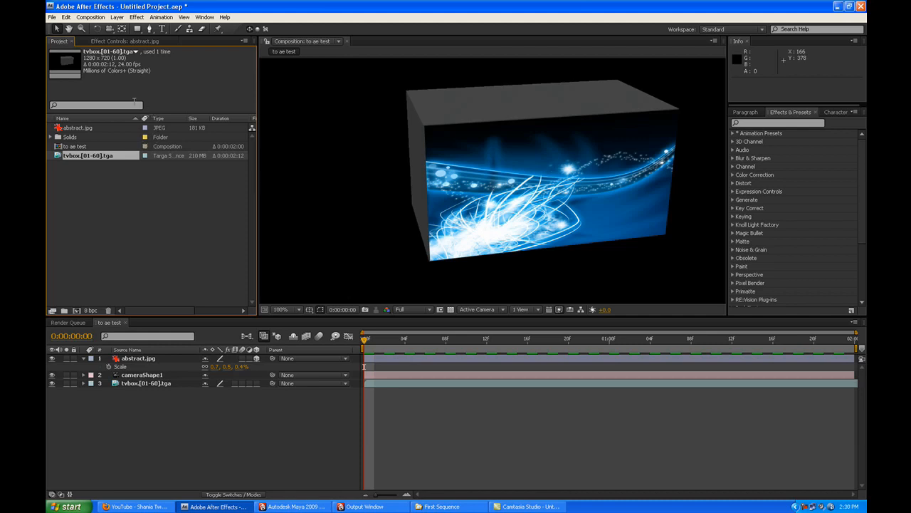
left_click(66, 16)
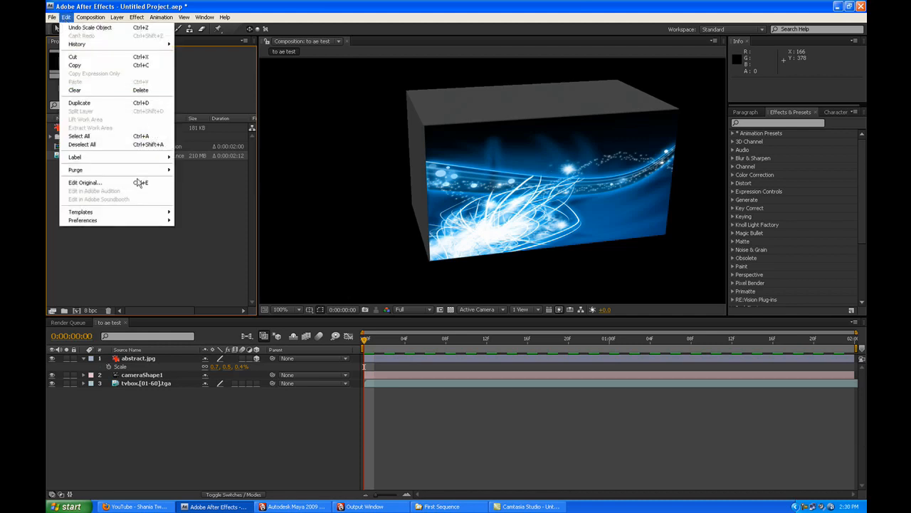
mouse_move(138, 223)
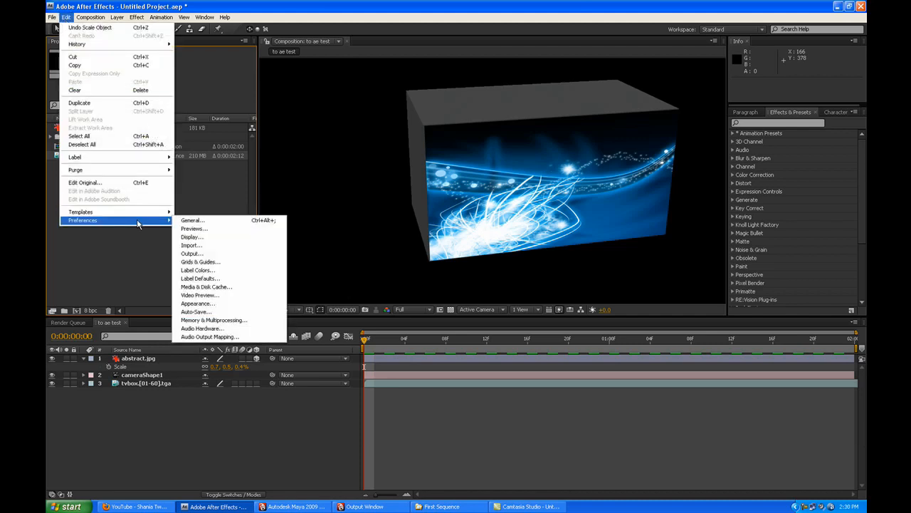
left_click(197, 243)
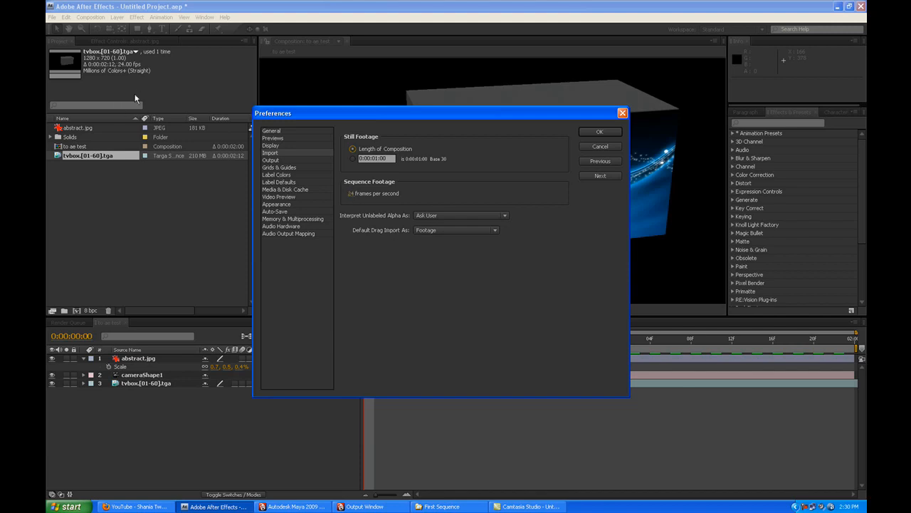
left_click(351, 193)
key("Return")
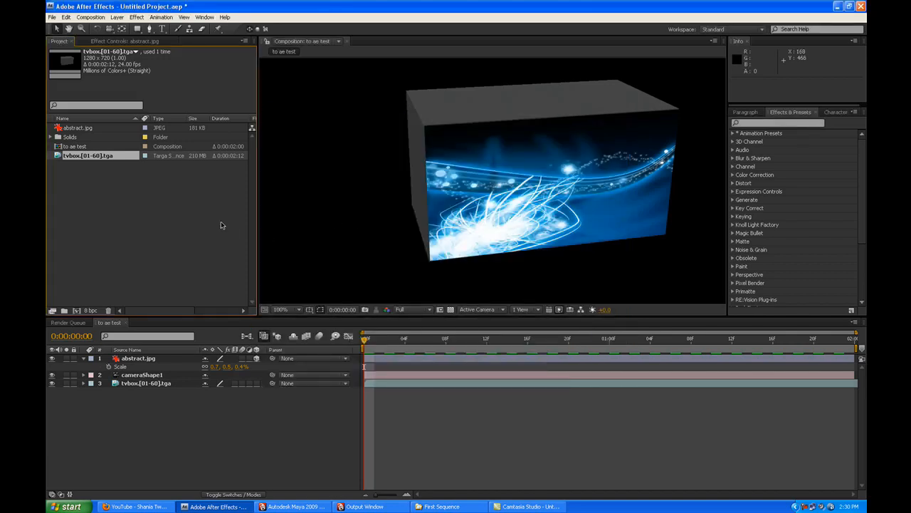
Import the tvbox Targa sequence from F:\Projects\Frames\AETUTS\First Sequence again, starting at tvbox.01.
double_click(138, 210)
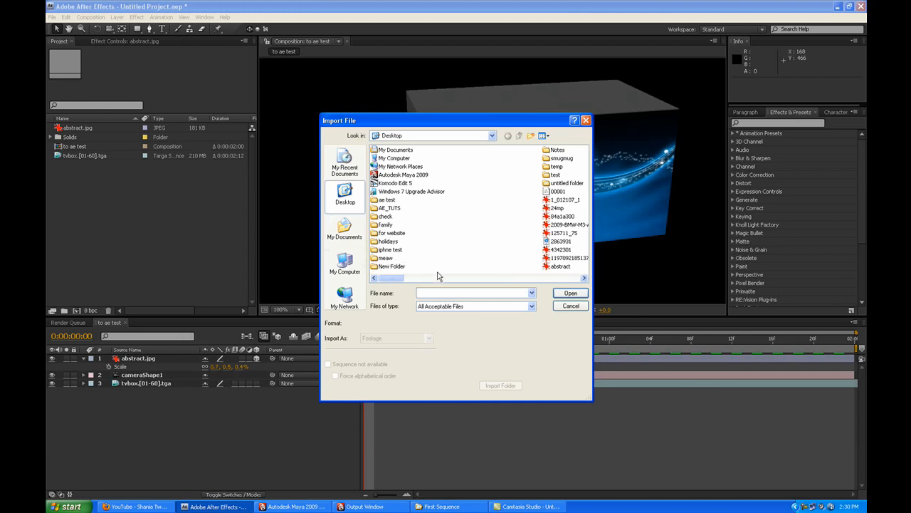
key("ctrl+v")
left_click(569, 293)
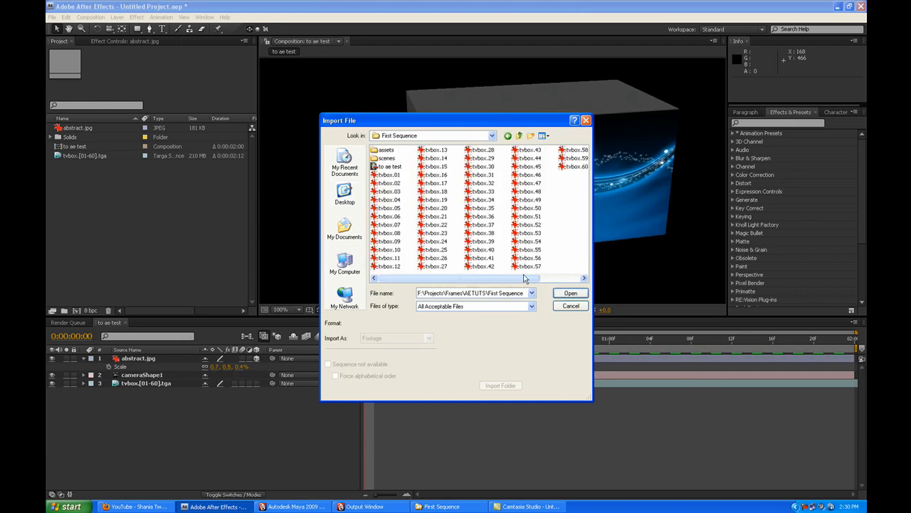
left_click(390, 174)
left_click(571, 292)
left_click(485, 311)
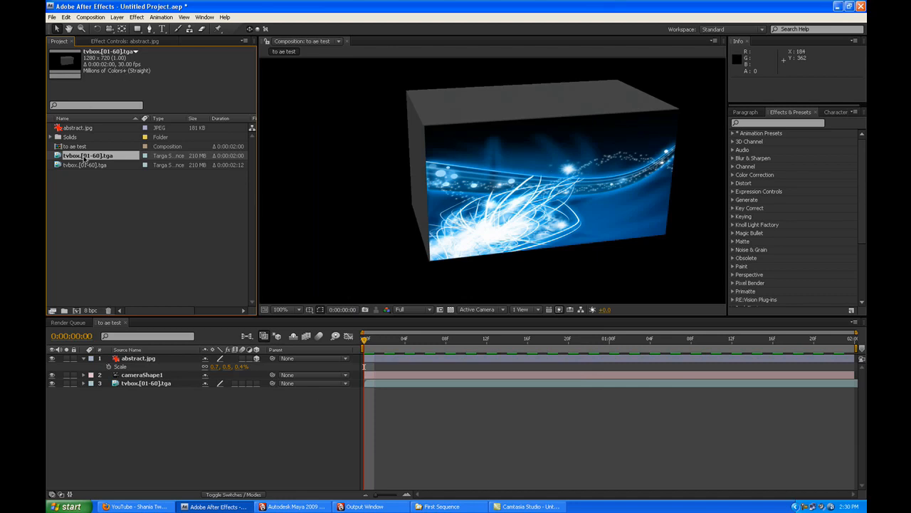
Hide the original tvbox.[01-60].tga layer, add the newly imported 30 fps sequence beneath it, and play through the opening frames.
left_click(146, 384)
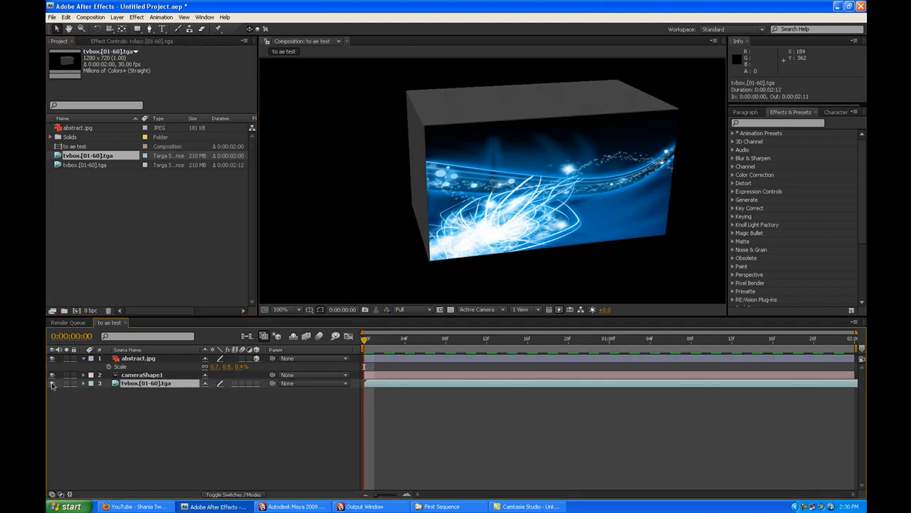
left_click(51, 383)
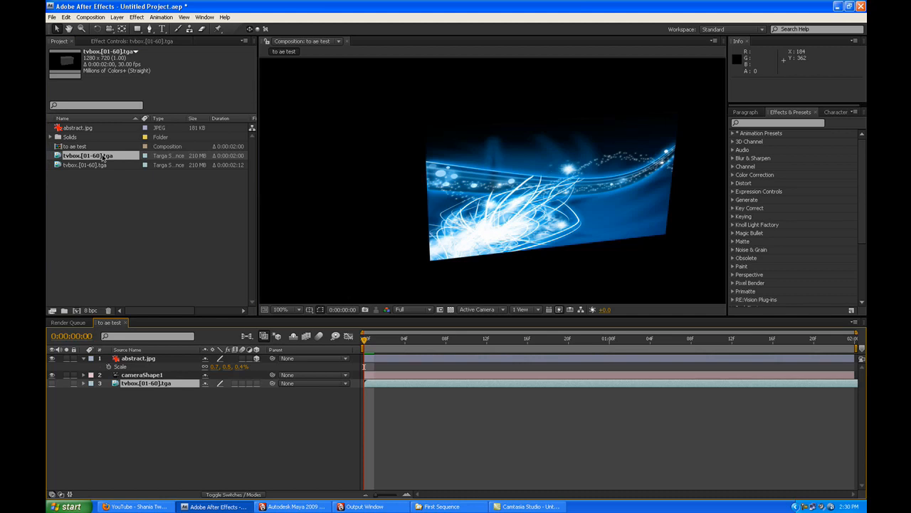
left_click_drag(103, 158, 199, 420)
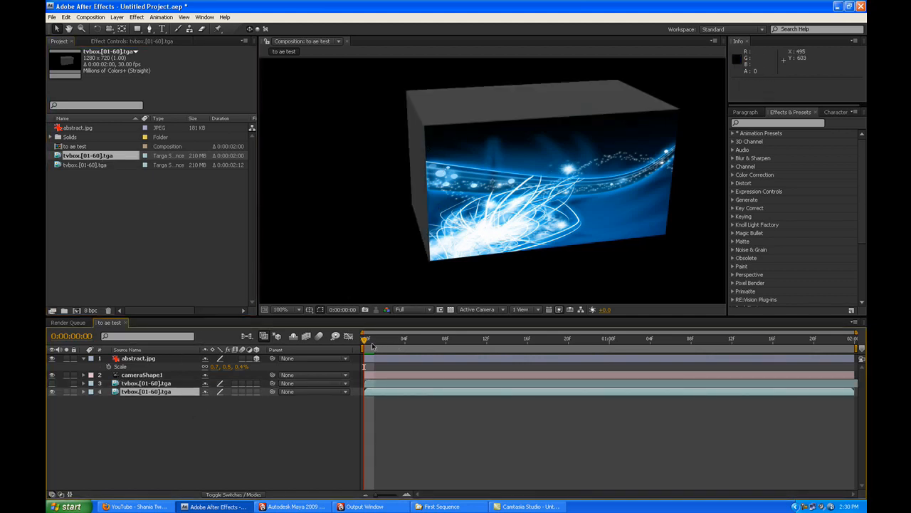
left_click_drag(365, 341, 358, 373)
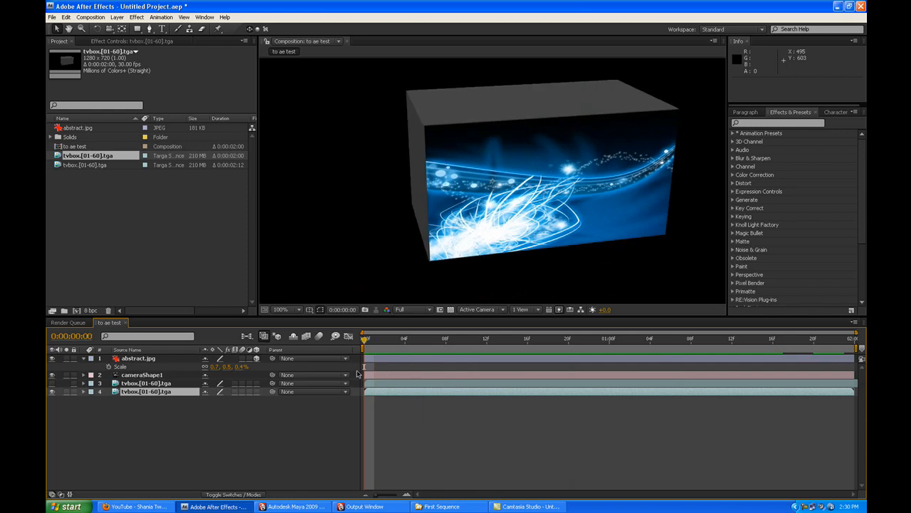
Remove the 30 fps tvbox layer, make the original tvbox.[01-60].tga layer visible again, and preview the animation.
left_click(178, 393)
key("Delete")
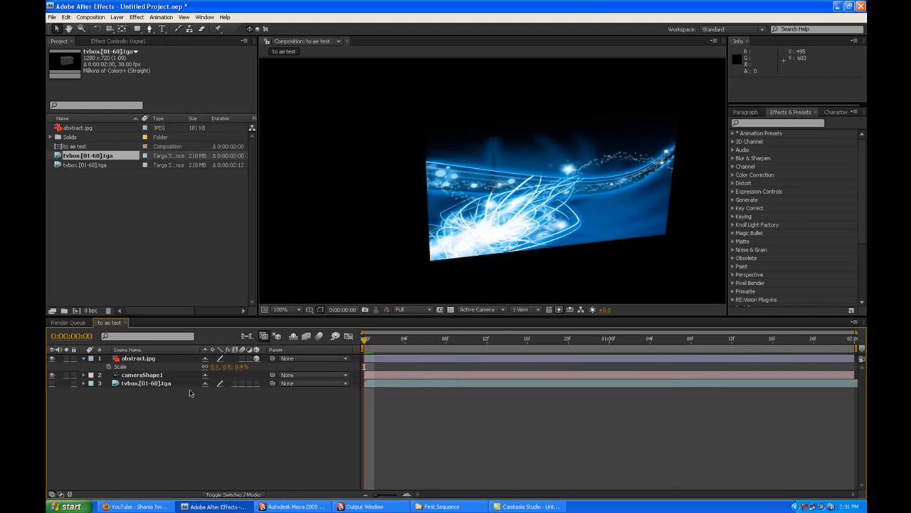
left_click(52, 383)
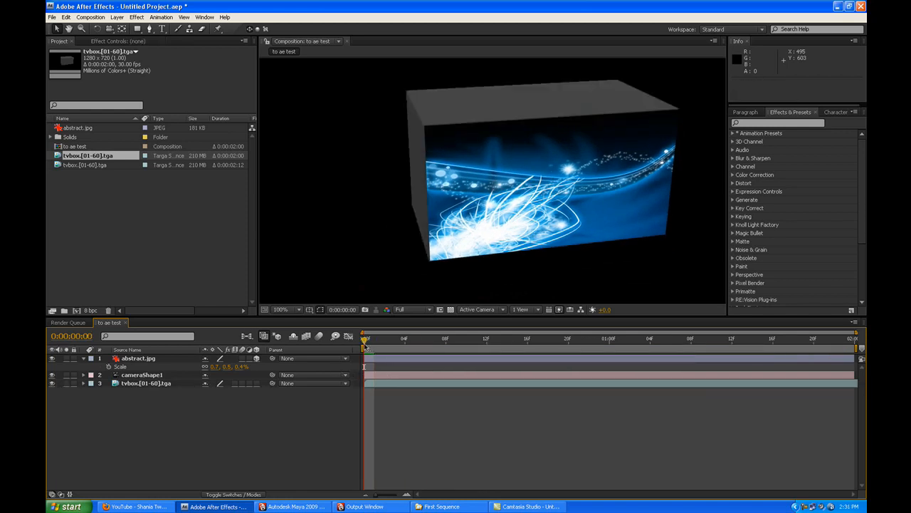
left_click_drag(365, 347, 487, 367)
key("KP_0")
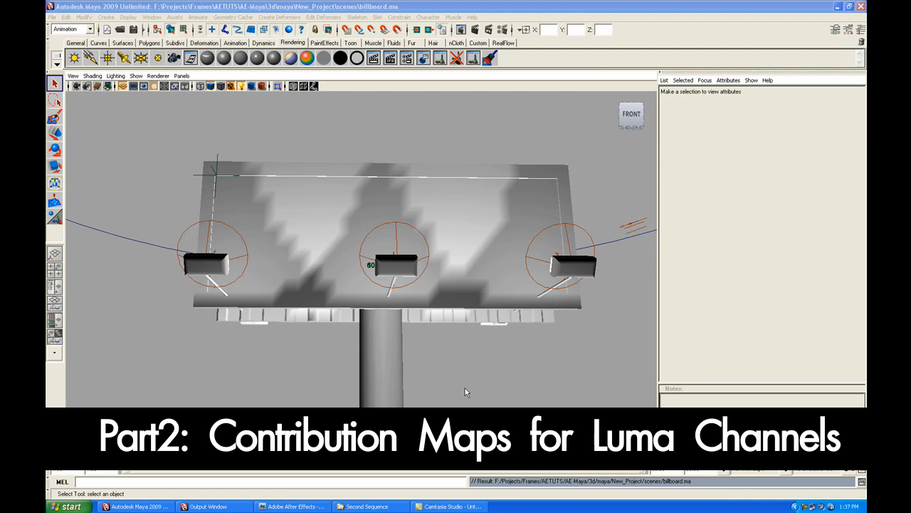
In Autodesk Maya, examine the billboard from the front, render the current frame, and compare its alpha and color channels.
left_click_drag(470, 378, 449, 370)
scroll(522, 391, "down", 4)
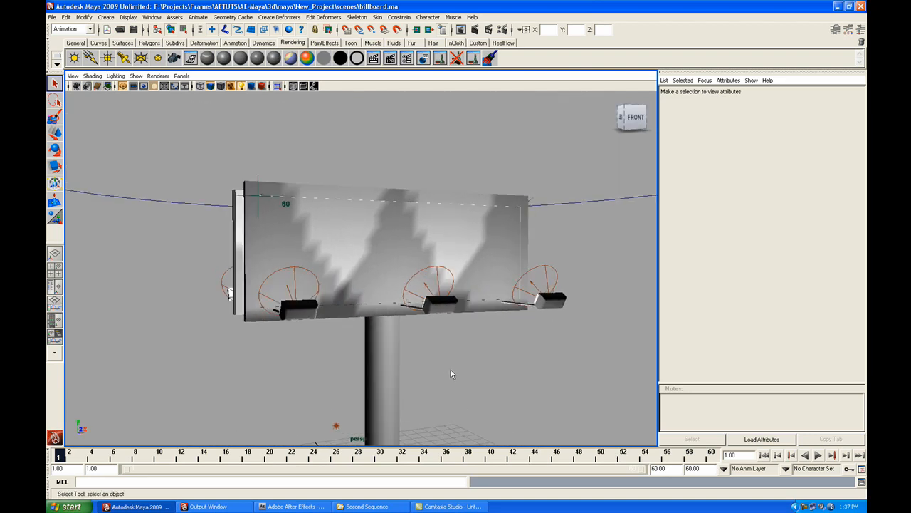
left_click_drag(467, 377, 419, 369)
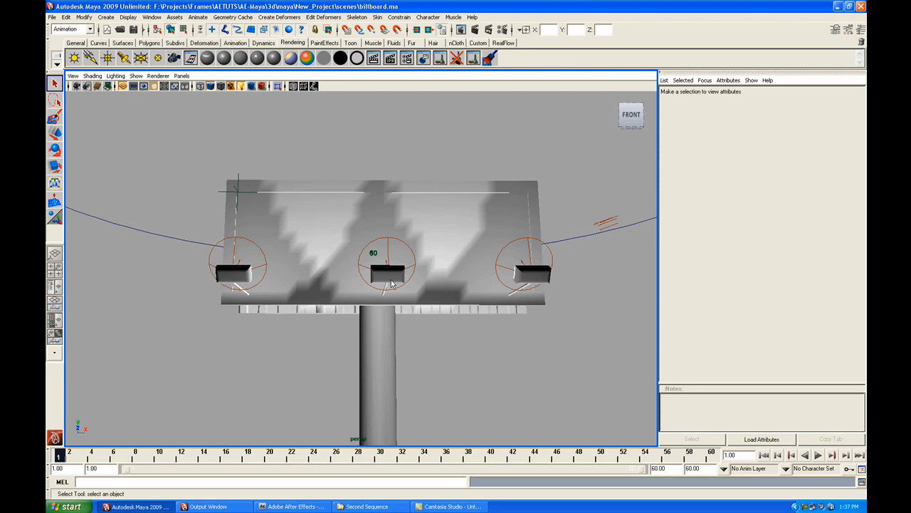
left_click_drag(503, 341, 497, 344)
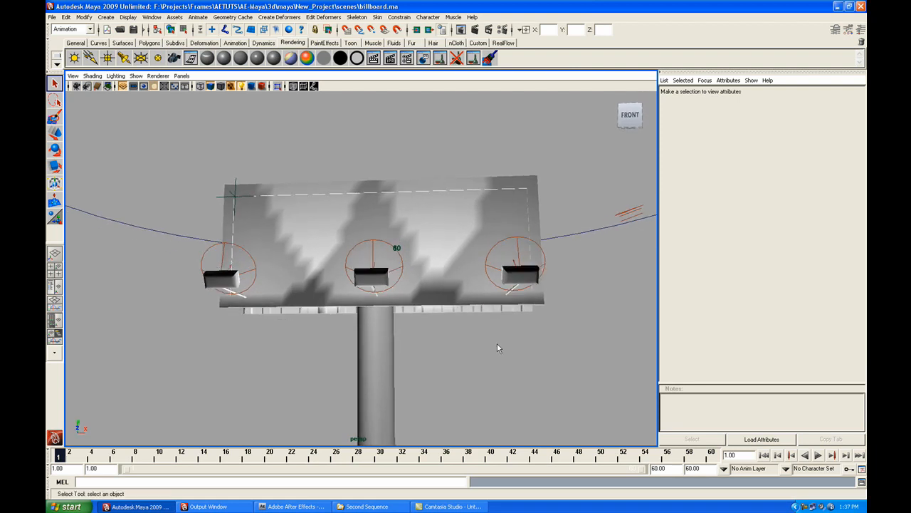
left_click(475, 31)
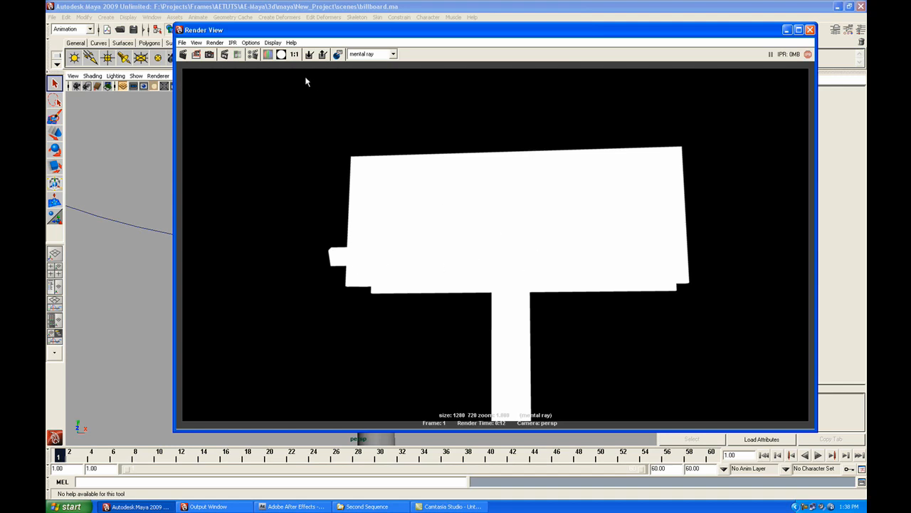
left_click(268, 55)
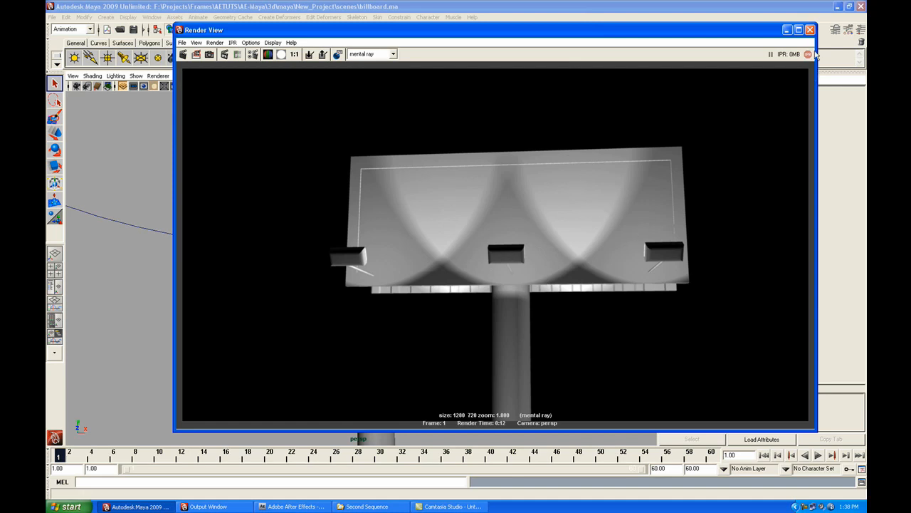
left_click(810, 29)
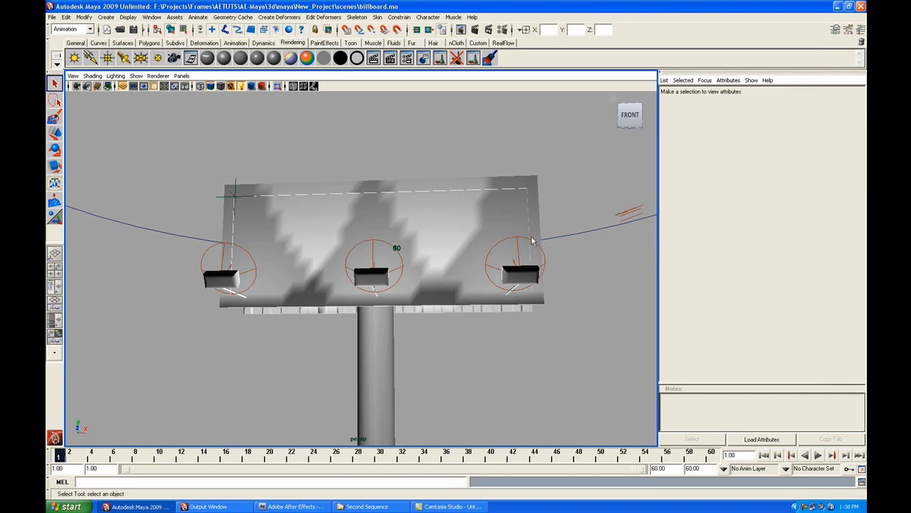
Open the render settings, choose mental ray as the renderer, and view its render passes.
left_click(504, 30)
left_click_drag(496, 51, 473, 58)
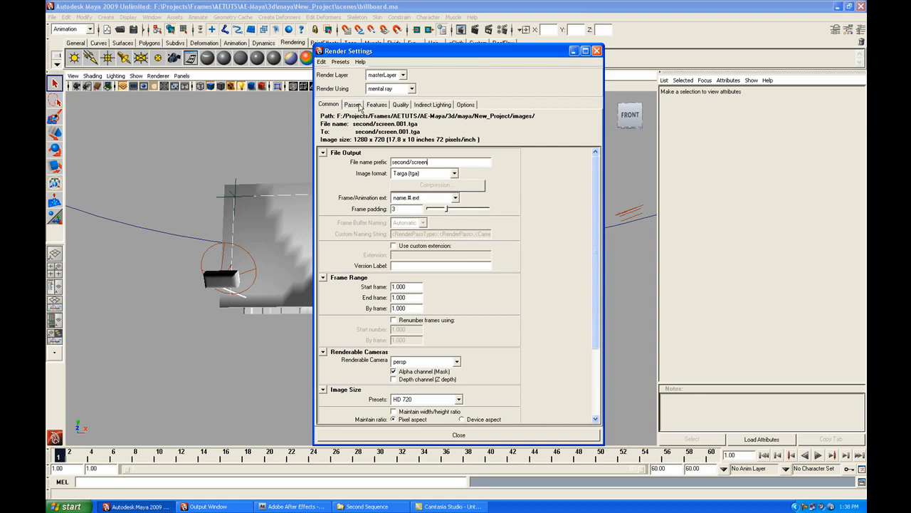
left_click(407, 90)
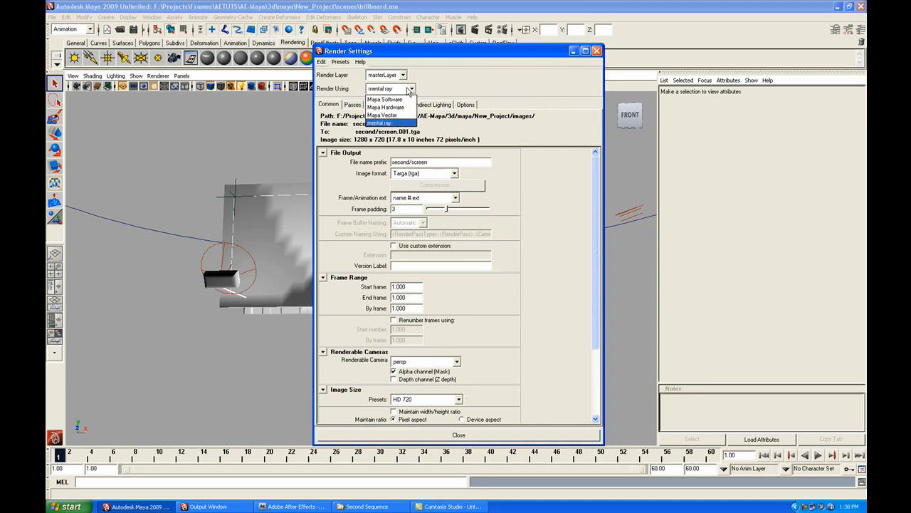
left_click(403, 123)
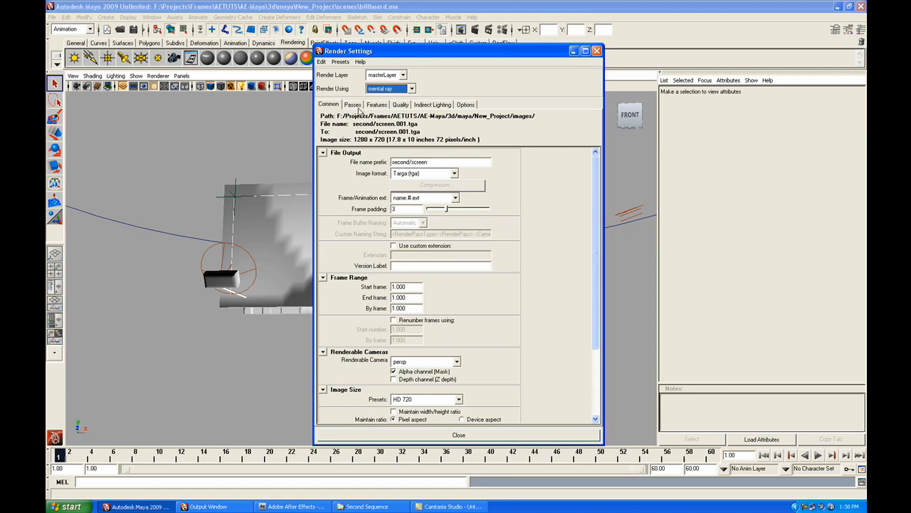
left_click(356, 107)
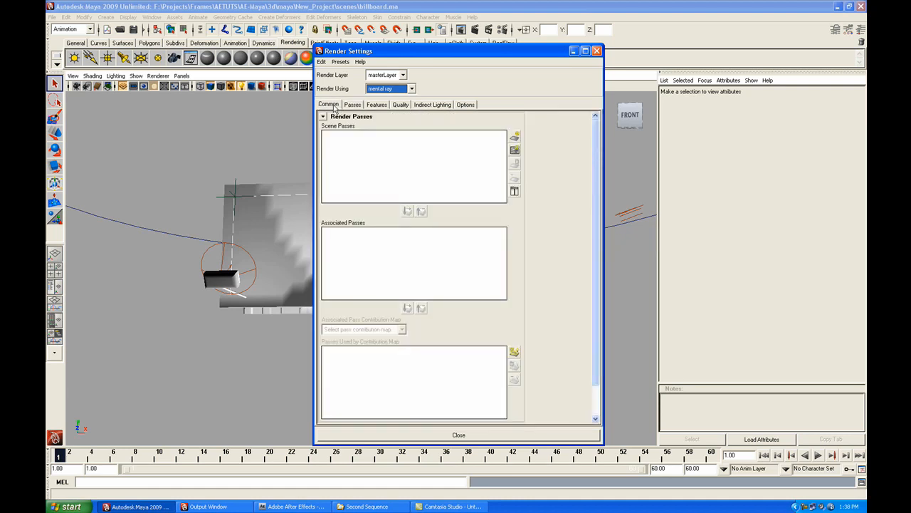
Switch the renderer to Maya Software to compare the available settings, and return it to mental ray.
left_click(329, 104)
left_click(388, 90)
left_click(392, 99)
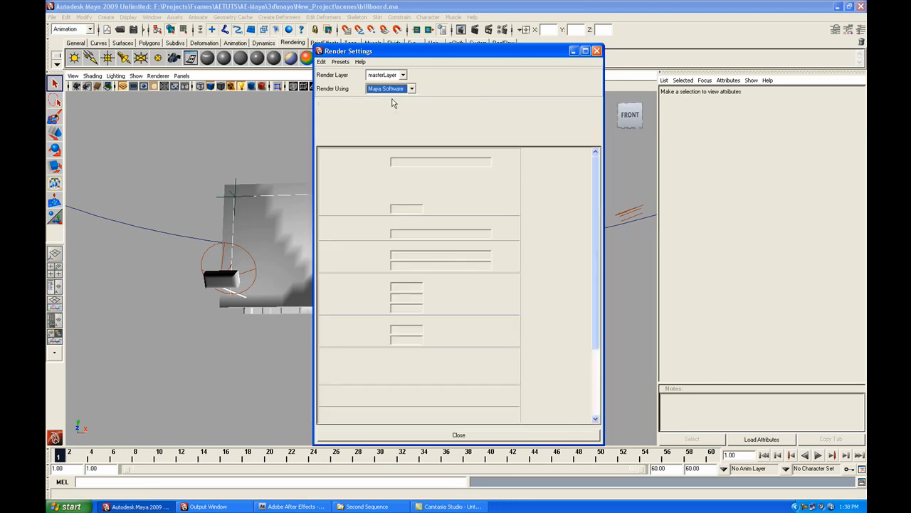
left_click(396, 89)
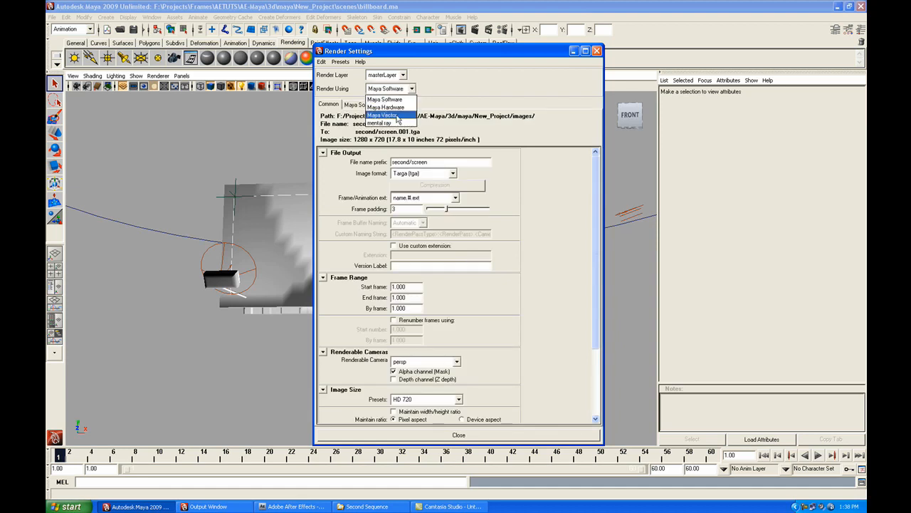
left_click(396, 124)
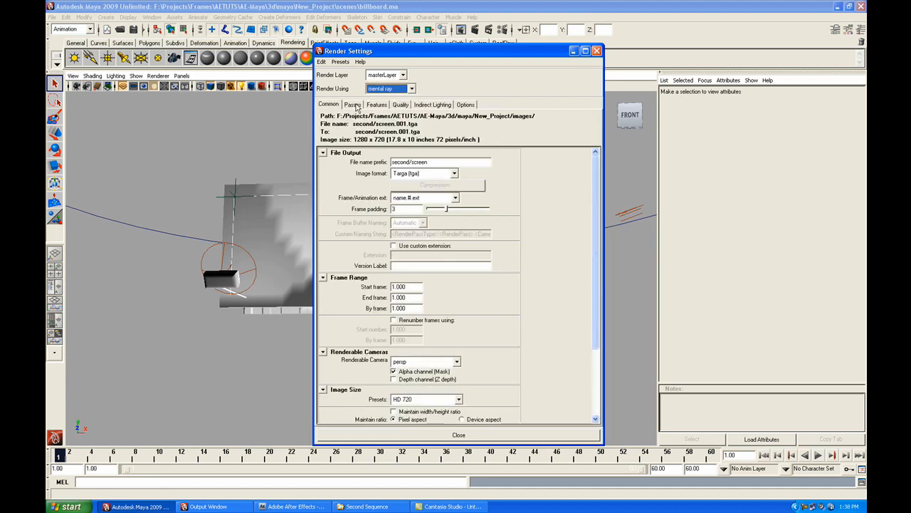
Create Beauty and Matte render passes in the mental ray settings, and narrow the Render Settings window.
left_click(354, 105)
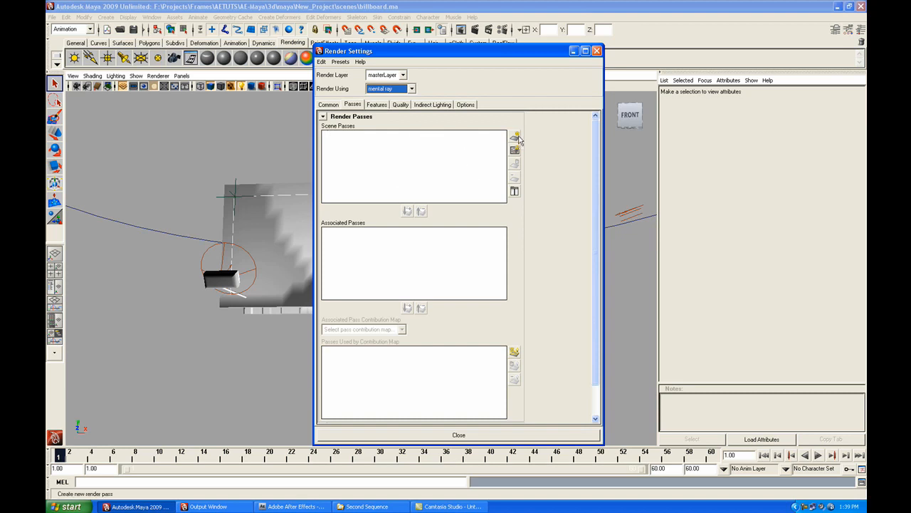
left_click_drag(602, 184, 511, 183)
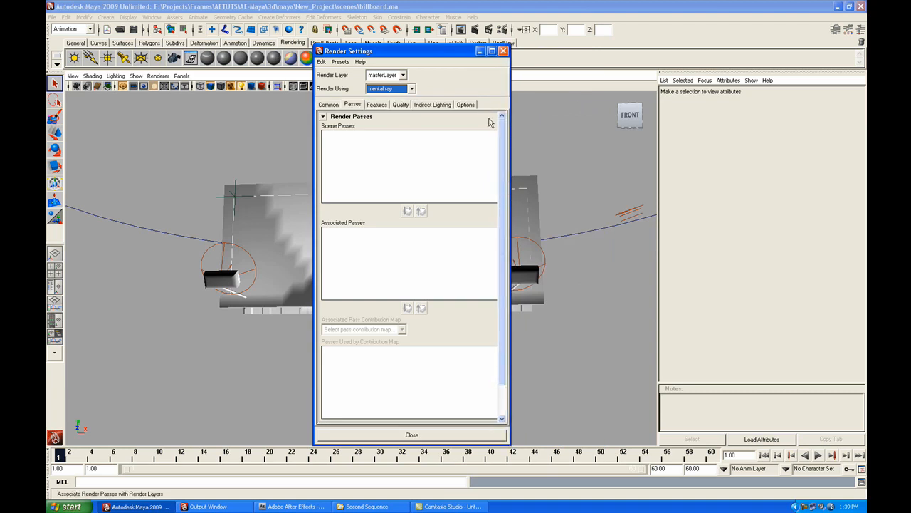
left_click_drag(510, 149, 553, 164)
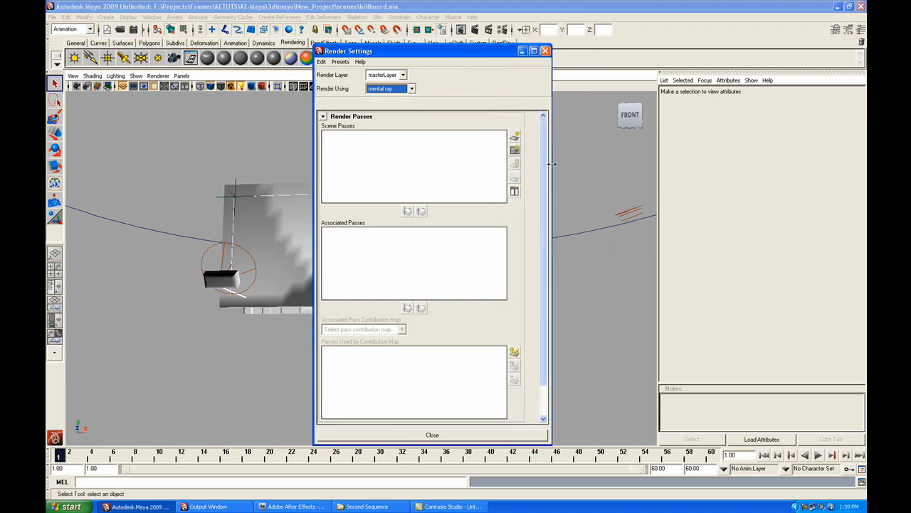
left_click(515, 137)
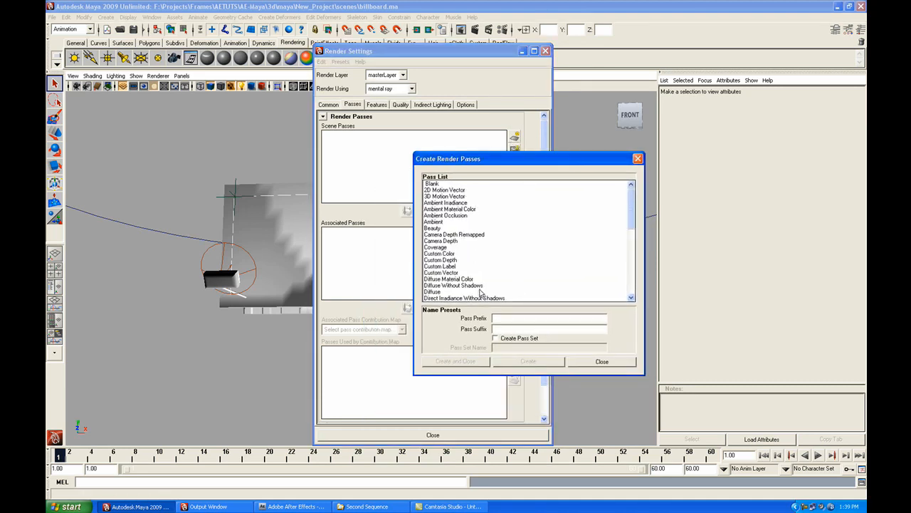
mouse_move(631, 208)
left_mouse_down()
mouse_move(629, 290)
mouse_move(633, 201)
left_mouse_up()
left_click(455, 228)
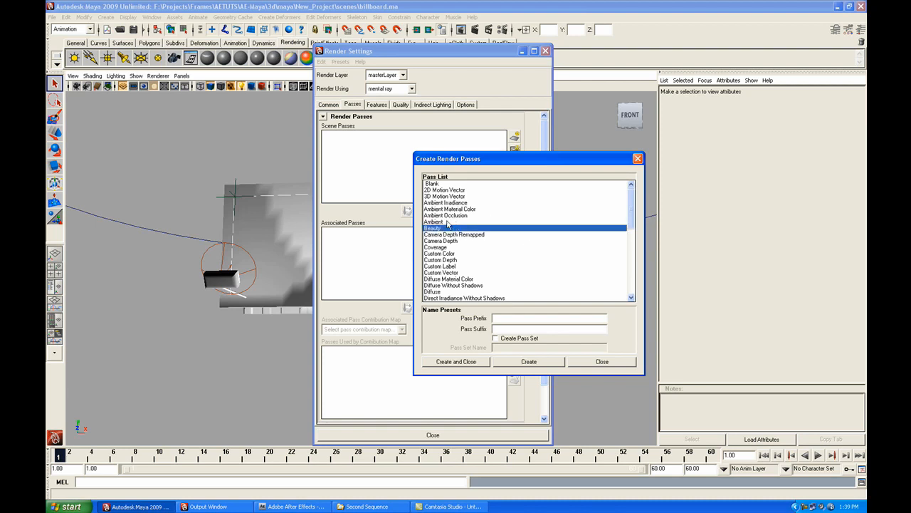
left_click_drag(632, 218, 631, 247)
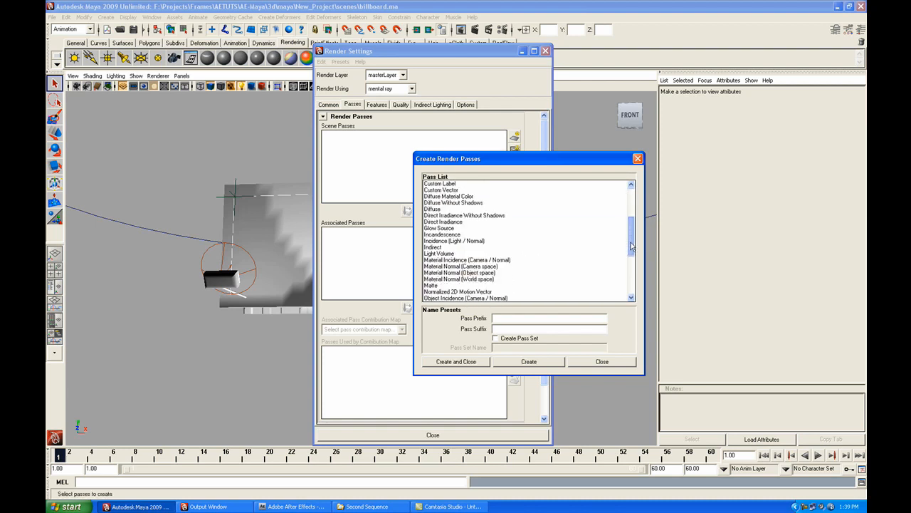
left_click(433, 286)
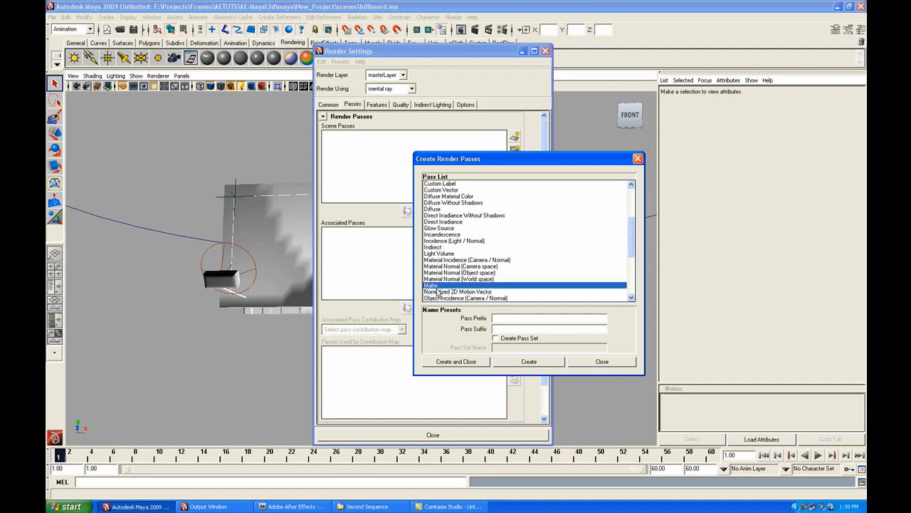
mouse_move(633, 243)
left_mouse_down()
mouse_move(633, 213)
mouse_move(634, 242)
left_mouse_up()
left_click(470, 365)
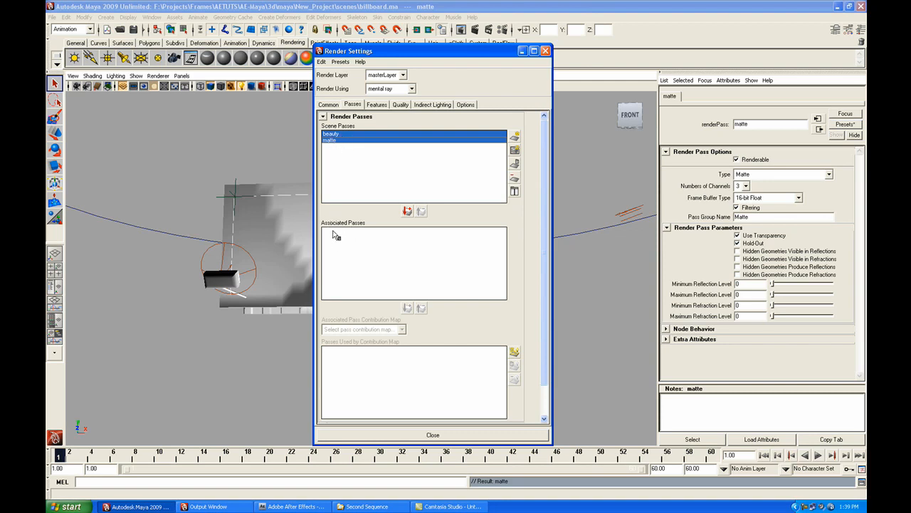
Associate the beauty and matte passes with the masterLayer render layer and select the associated matte pass.
left_click(407, 211)
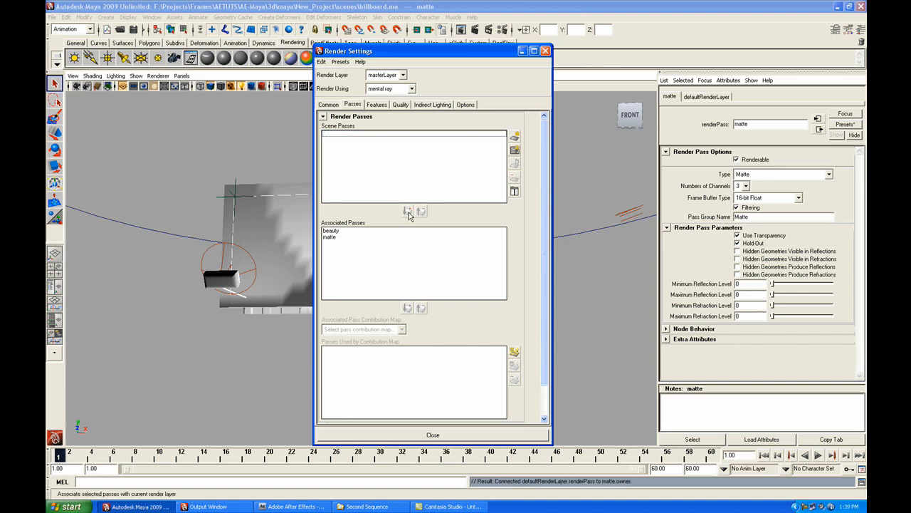
left_click(345, 236)
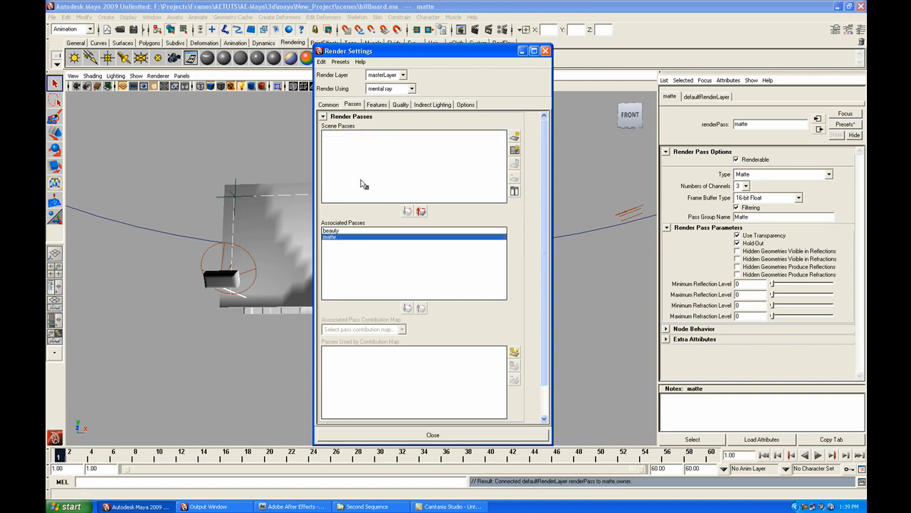
left_click(345, 231)
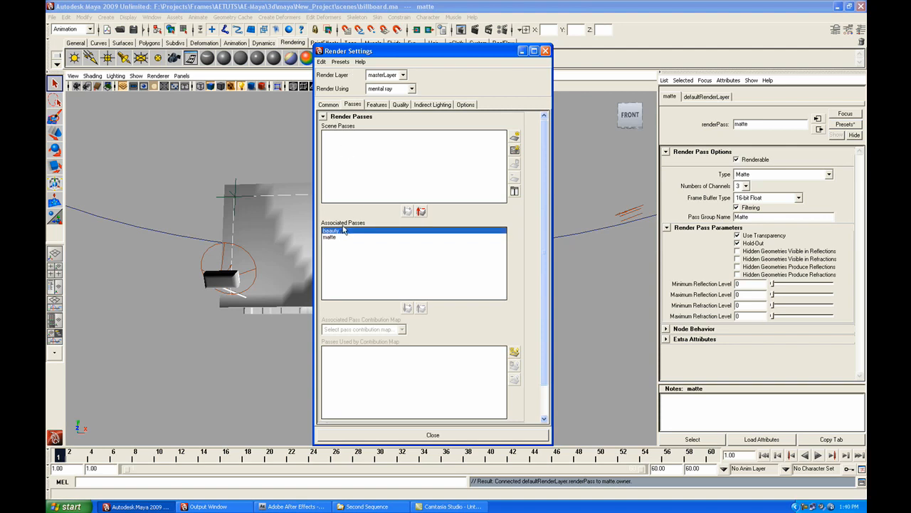
left_click(347, 238)
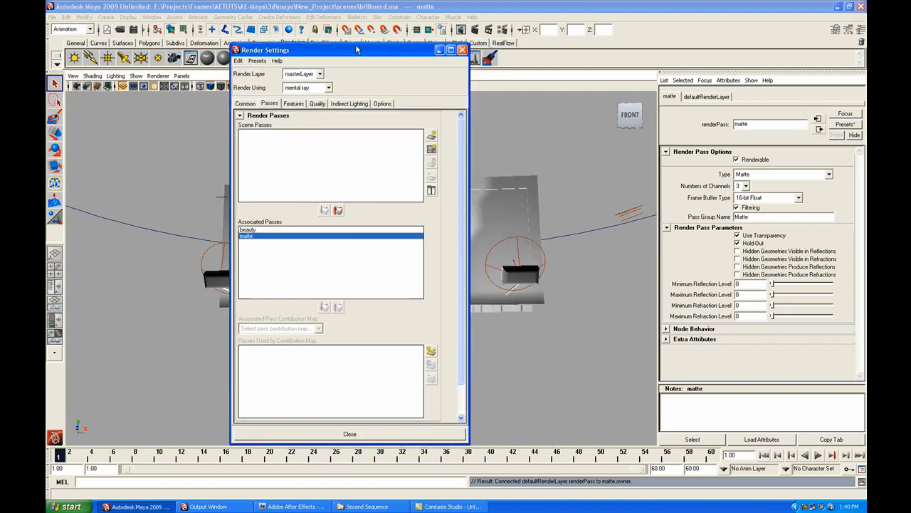
View the alpha channel of the rendered billboard in the Render View, and close the Render Settings.
left_click_drag(440, 51, 357, 51)
left_click(461, 29)
left_click_drag(463, 34, 525, 36)
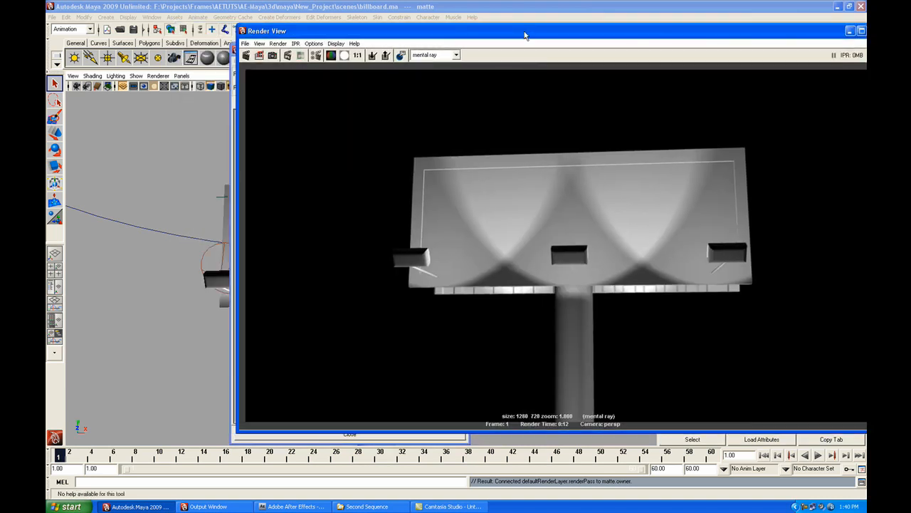
left_click(344, 54)
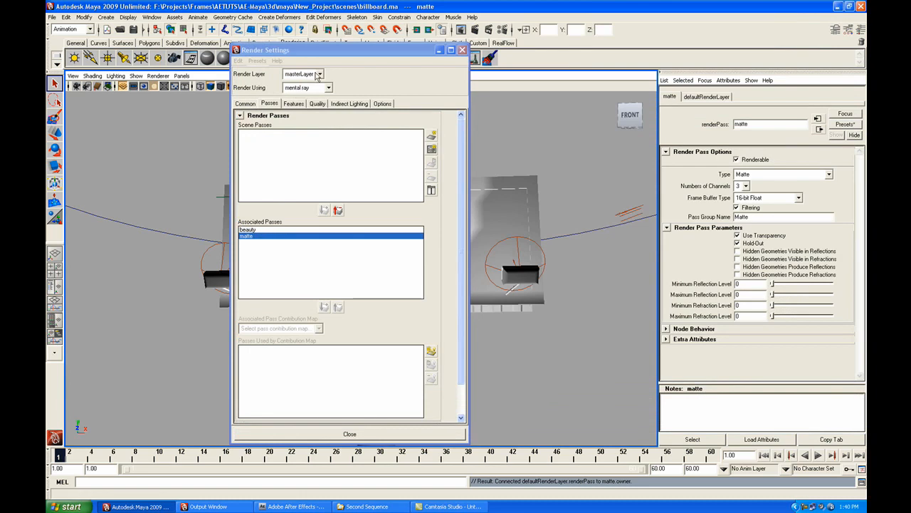
mouse_move(327, 41)
left_mouse_down()
mouse_move(329, 50)
mouse_move(338, 42)
left_mouse_up()
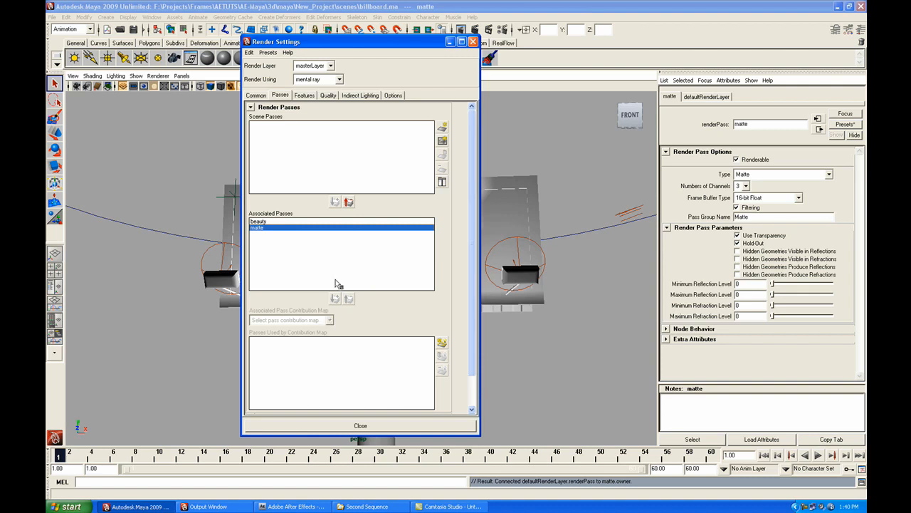
left_click(473, 42)
Select the board1 mesh on the back side of the billboard and display its channels with the layer editor.
left_click_drag(476, 327, 496, 334)
left_click_drag(424, 272, 366, 312)
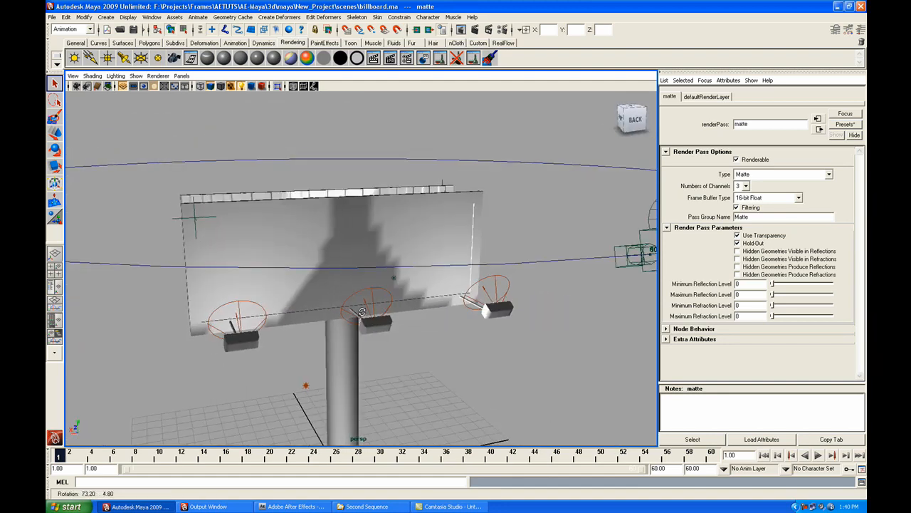
left_click(393, 228)
left_click_drag(392, 271, 432, 314)
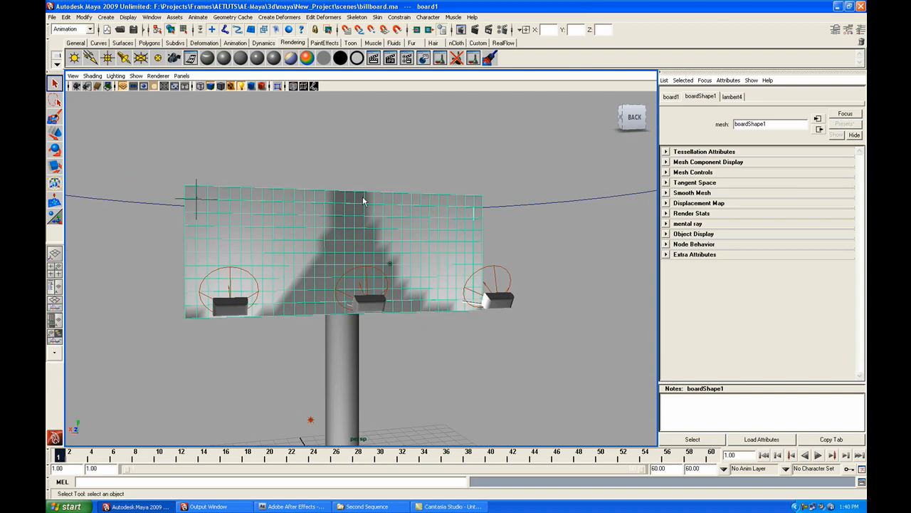
left_click_drag(321, 204, 413, 229)
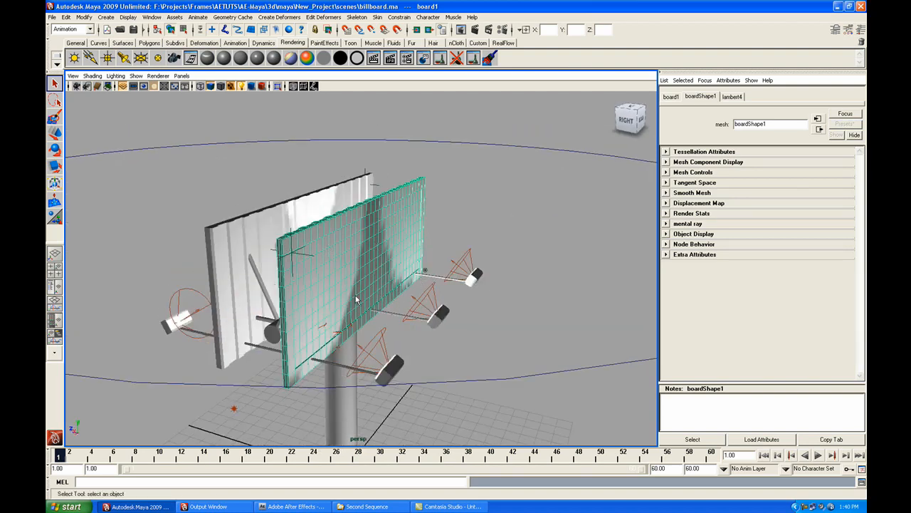
left_click_drag(374, 277, 430, 243)
key("ctrl+a")
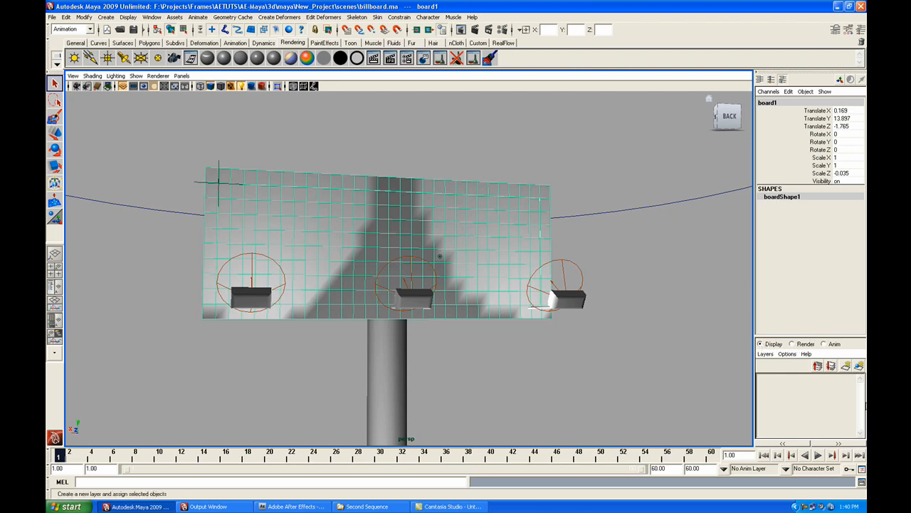
Show the render layers and create a pass contribution map on masterLayer that includes the selected board, and reveal it in the layer list.
left_click(812, 346)
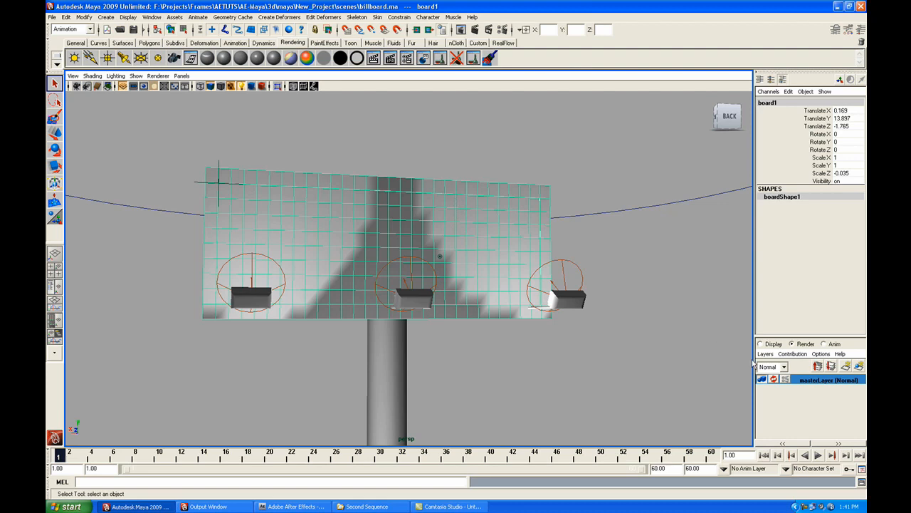
right_click(823, 381)
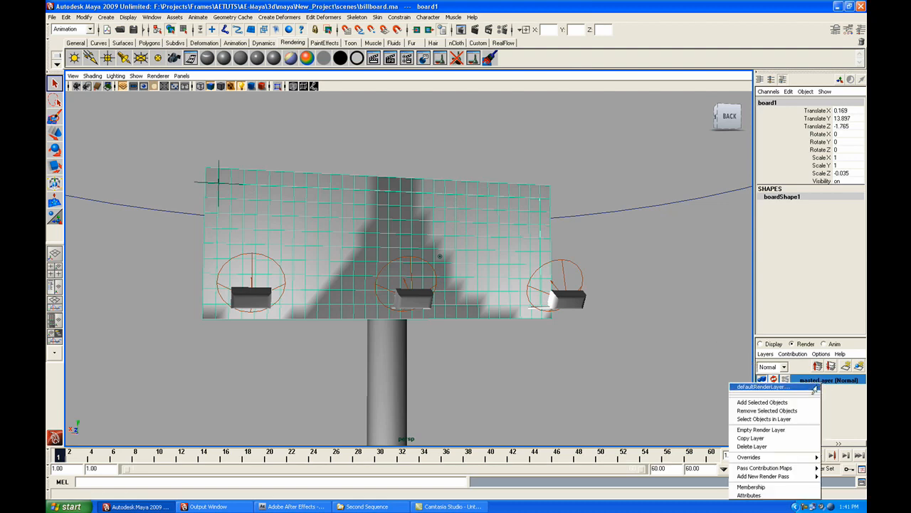
mouse_move(774, 477)
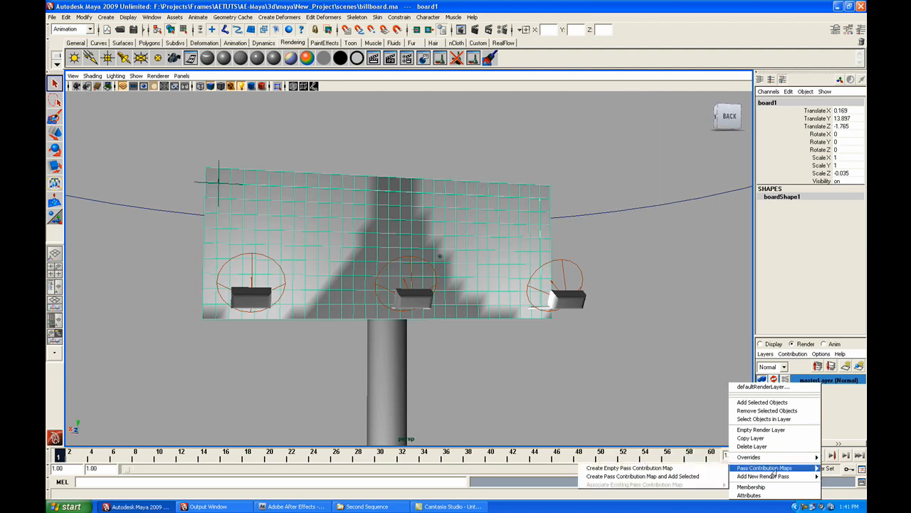
left_click(699, 476)
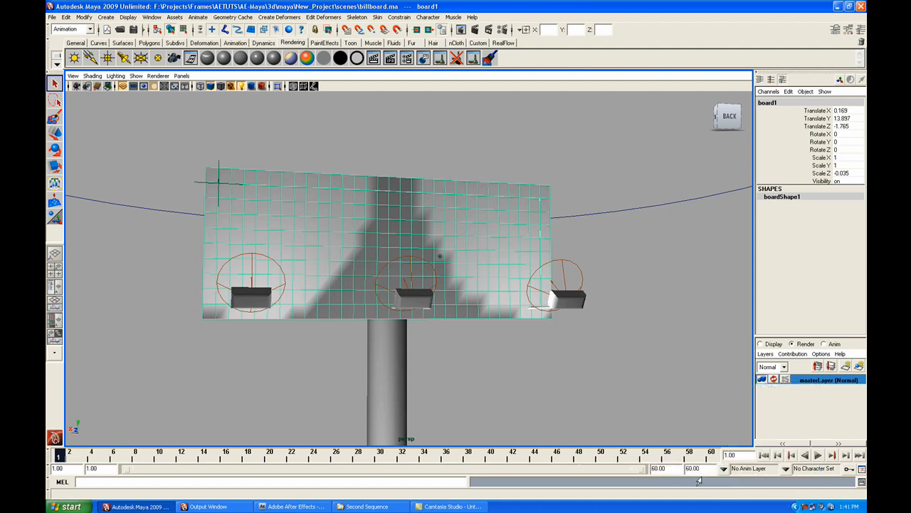
left_click(796, 381)
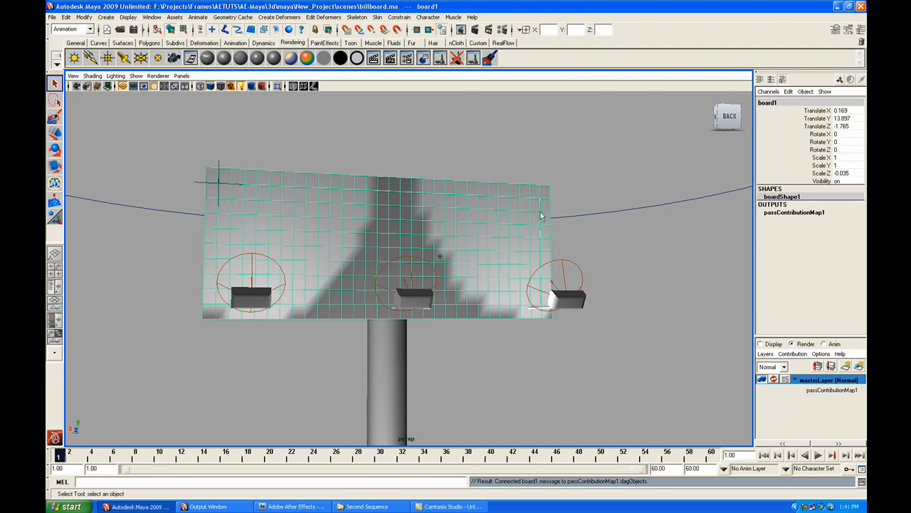
In the Render Settings, choose passContributionMap1 as the associated contribution map and assign the matte pass to it.
left_click(504, 31)
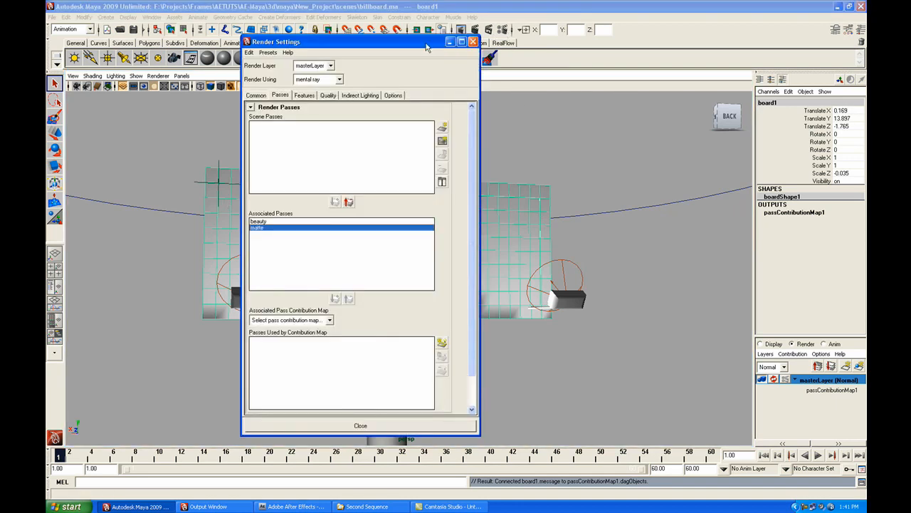
left_click_drag(428, 44, 474, 34)
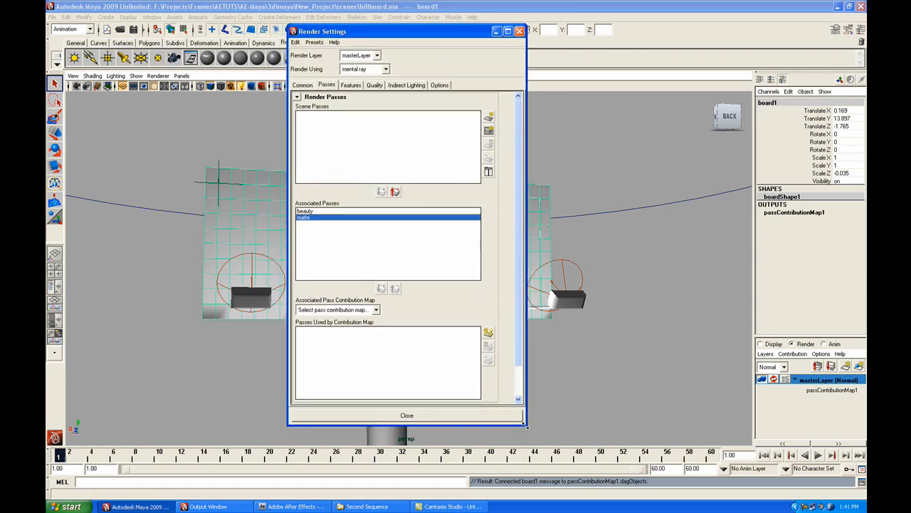
left_click_drag(525, 425, 539, 435)
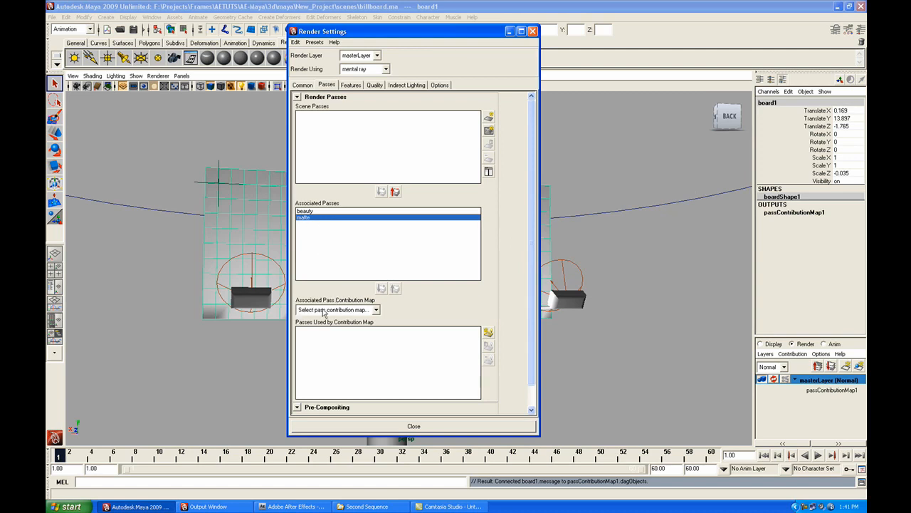
left_click(376, 310)
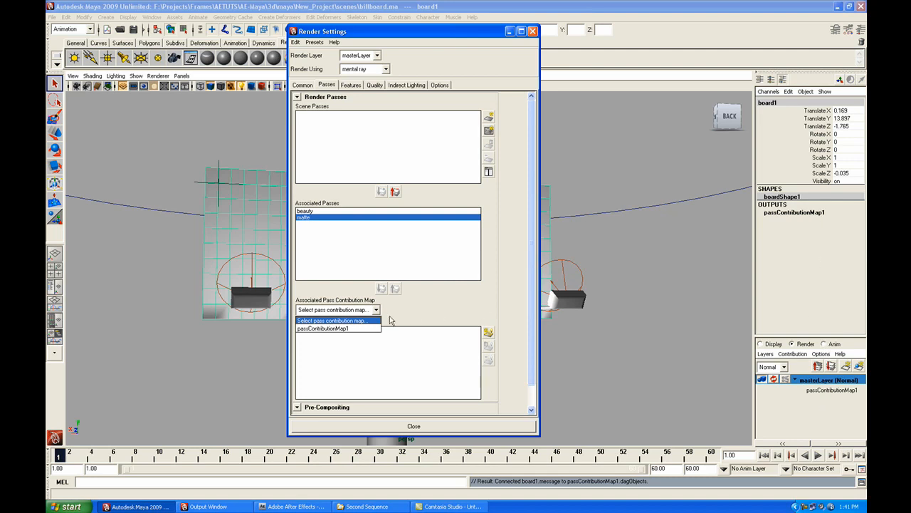
left_click(353, 328)
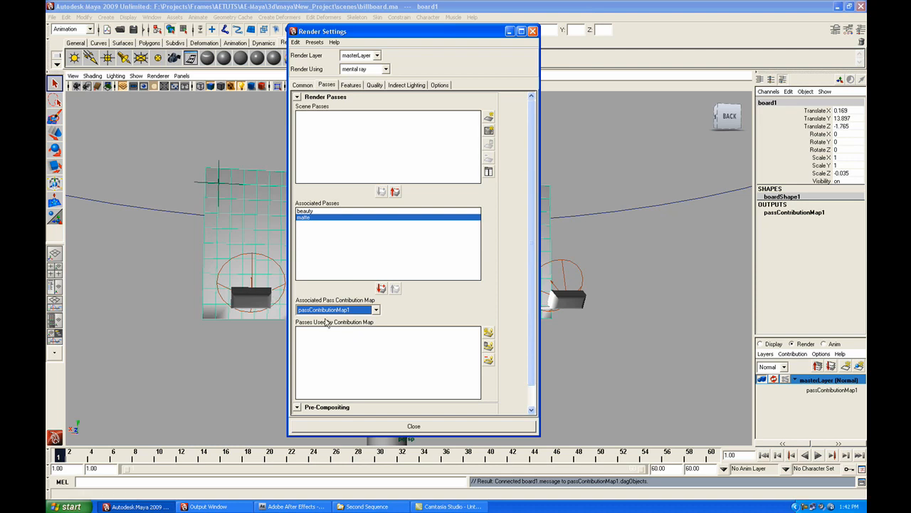
left_click(383, 290)
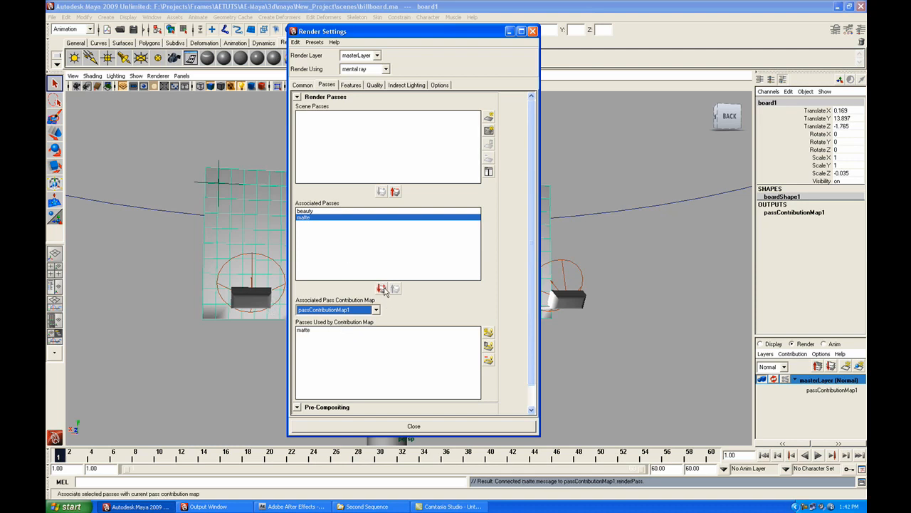
left_click(322, 334)
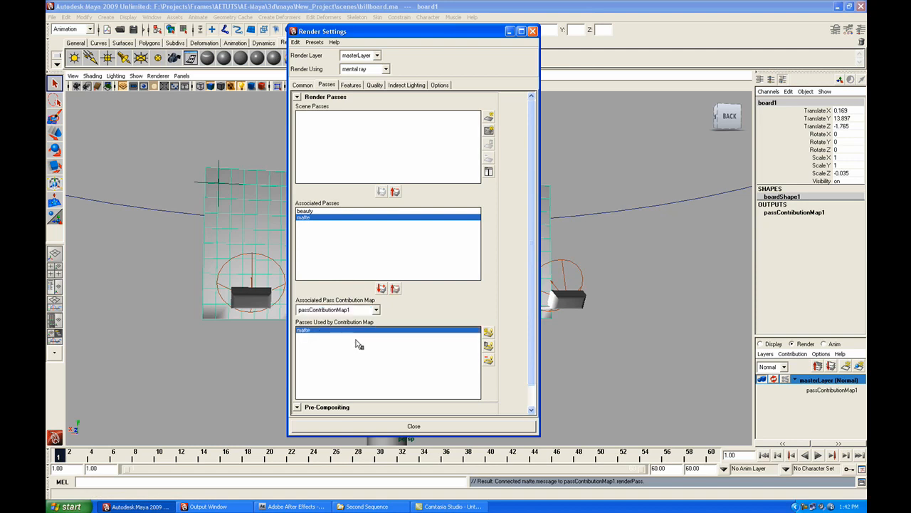
Review the common render output settings and batch render the billboard's beauty and matte passes.
left_click(302, 85)
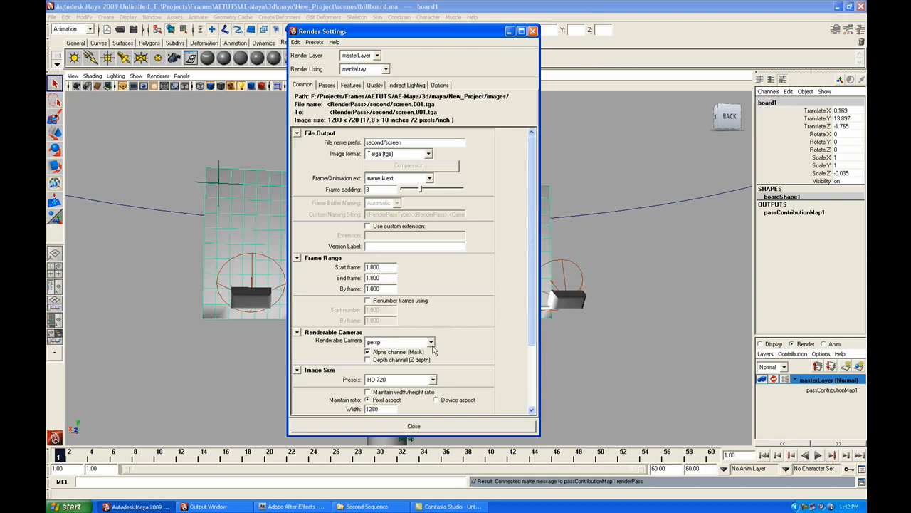
left_click(424, 428)
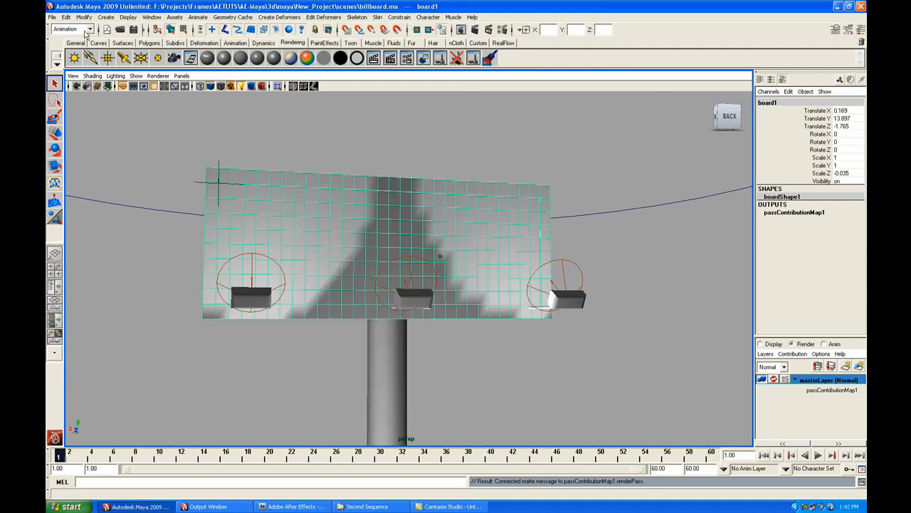
left_click(72, 29)
left_click(65, 70)
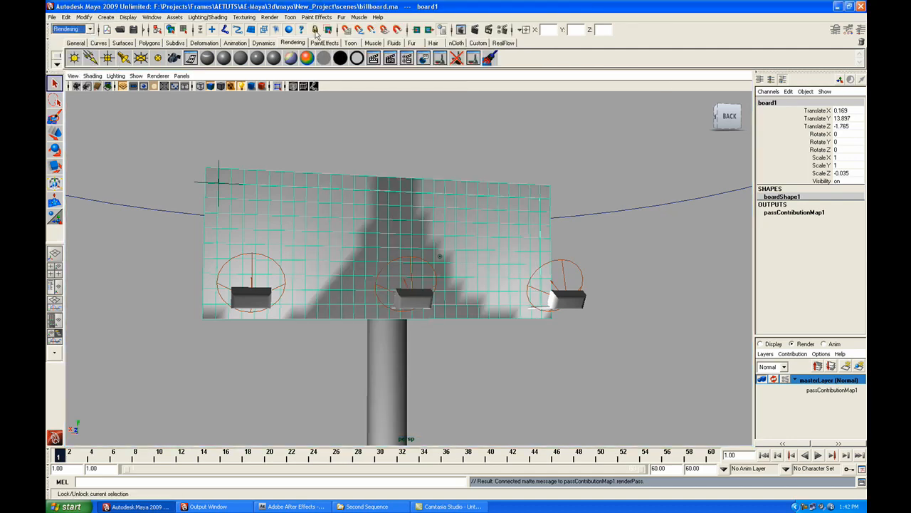
left_click(270, 16)
left_click(297, 103)
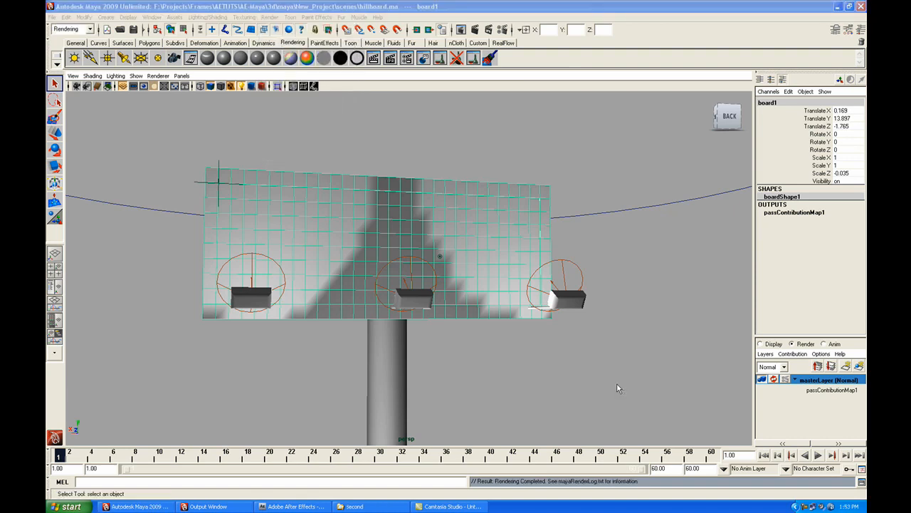
Review the associated render passes and the output path and file name in the Render Settings.
left_click(503, 30)
left_click(327, 84)
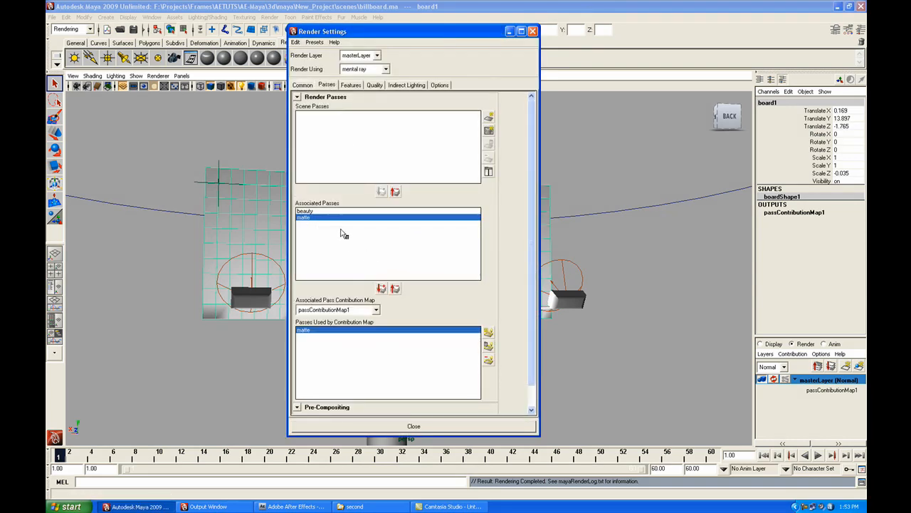
left_click(303, 84)
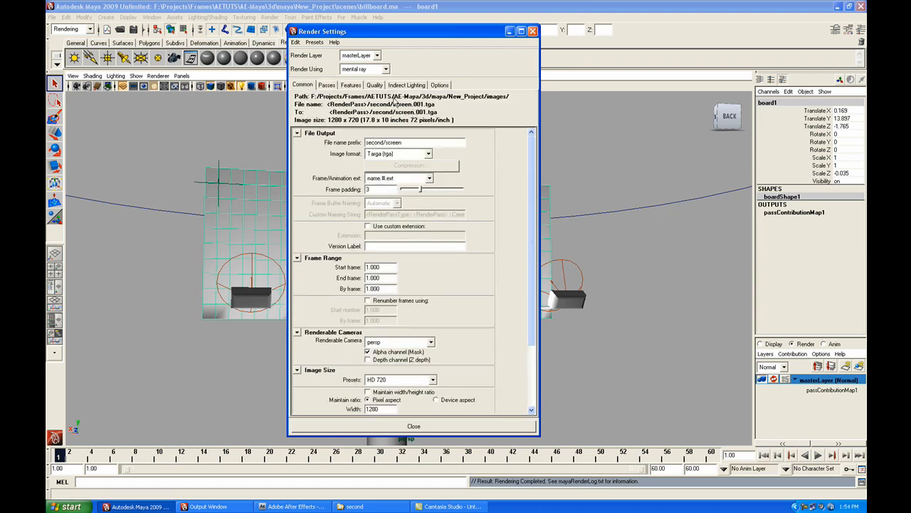
left_click(531, 31)
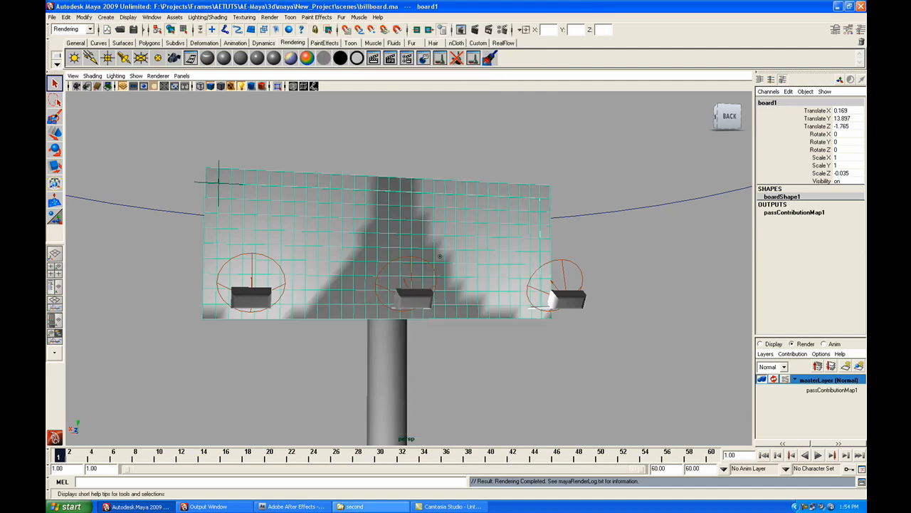
Switch to Windows Explorer, browse the rendered pass folders, and view the beauty pass image screen.001.
left_click(376, 509)
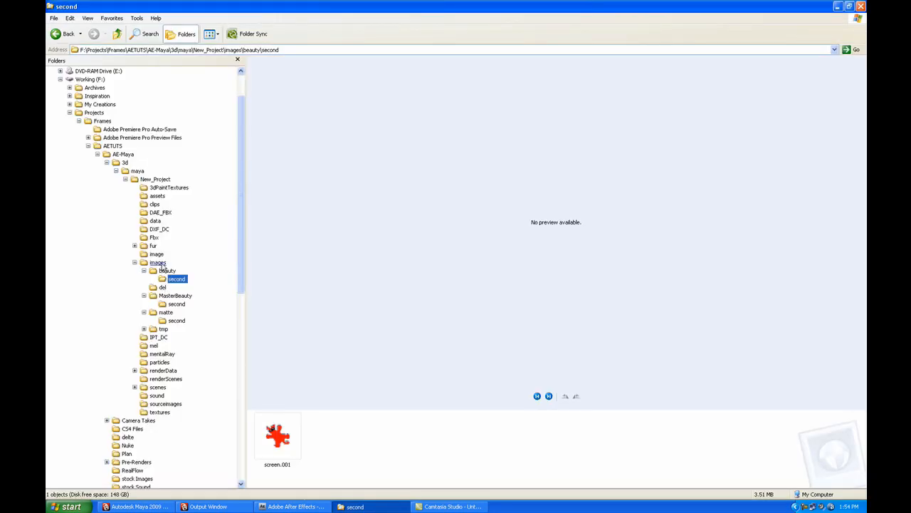
left_click(168, 271)
left_click(178, 280)
left_click(169, 312)
left_click(178, 321)
left_click(175, 296)
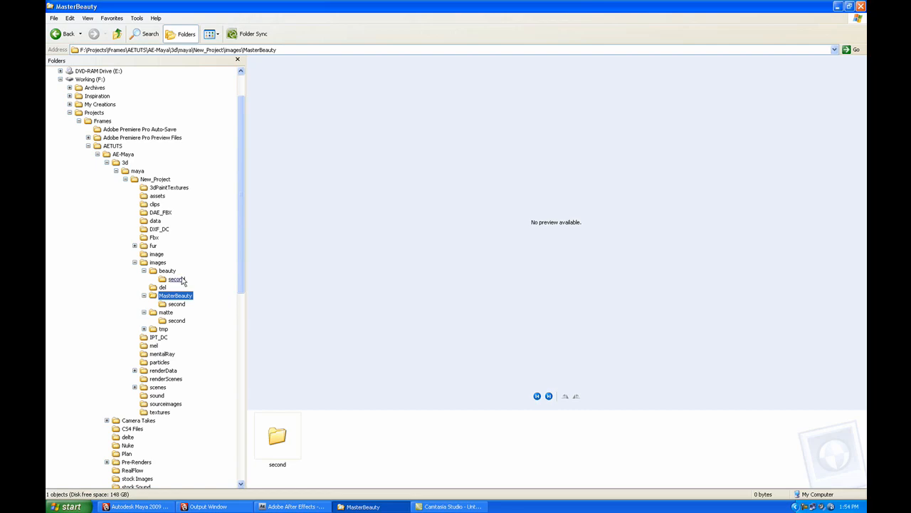
left_click(175, 279)
double_click(282, 440)
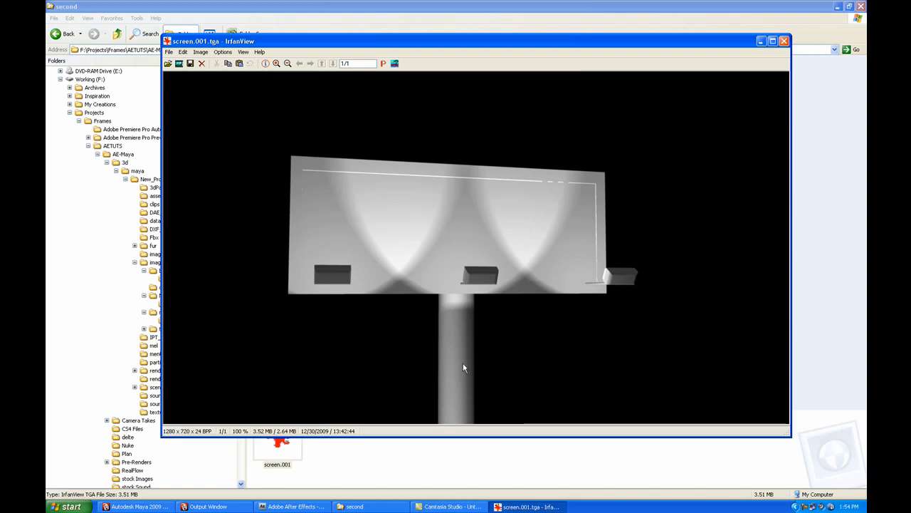
left_click(784, 42)
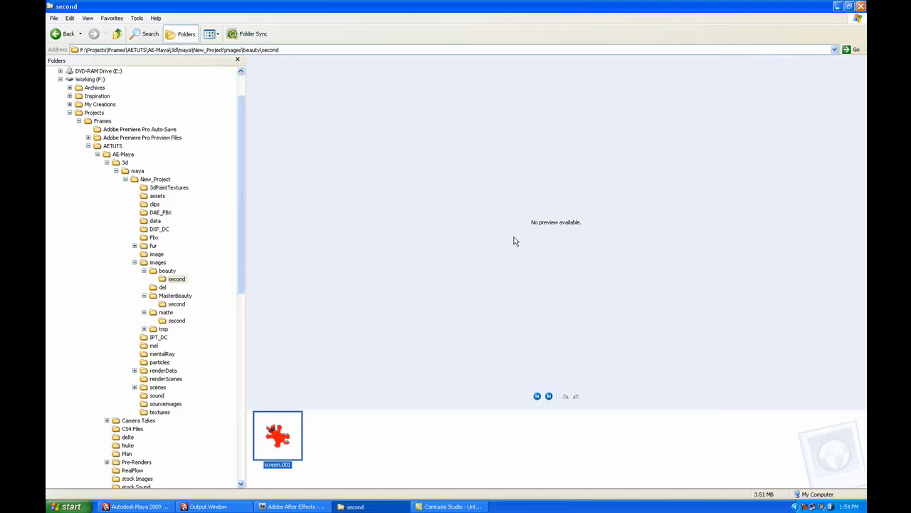
View the matte pass image screen.001 from the matte output folder.
left_click(176, 320)
double_click(277, 433)
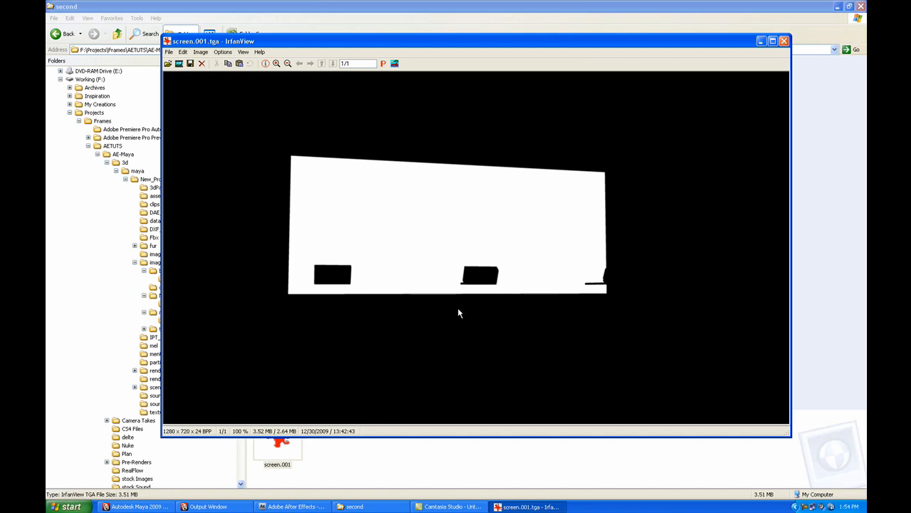
left_click(784, 40)
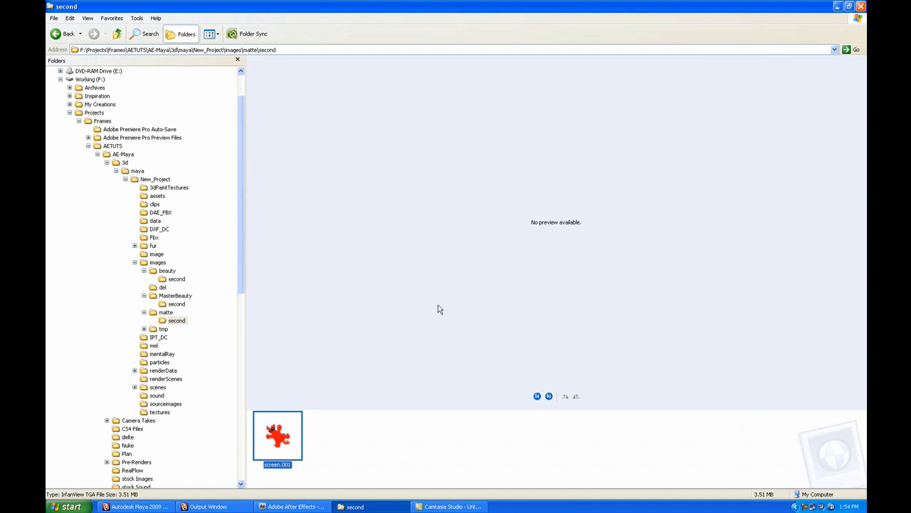
Switch to After Effects and examine the billboard render in the screen.003 composition.
left_click(295, 506)
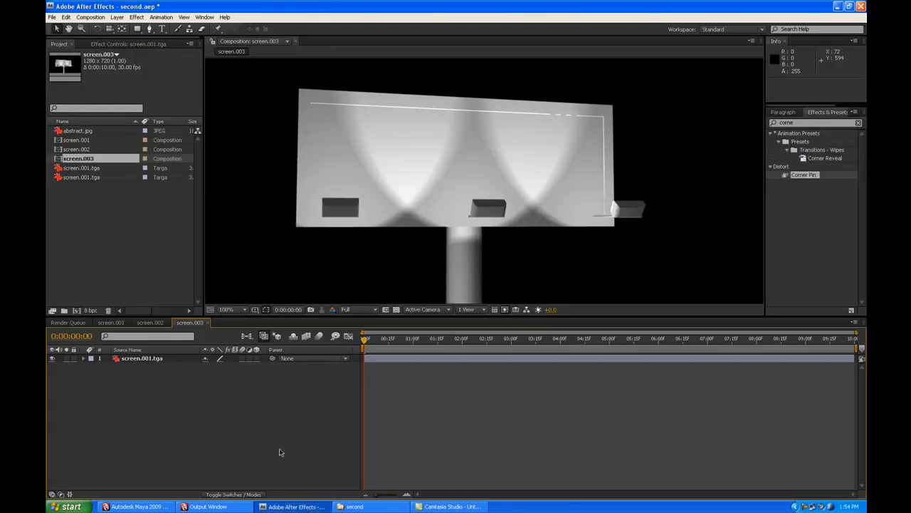
scroll(462, 203, "down", 1)
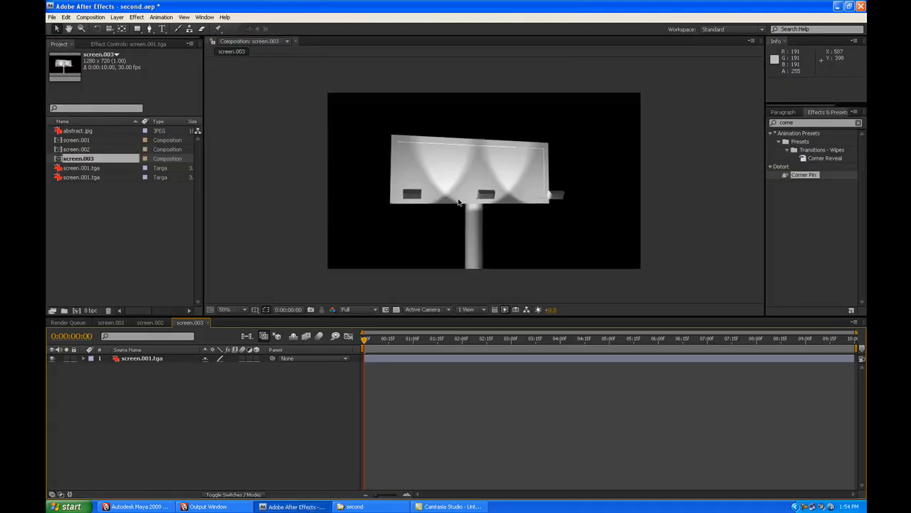
scroll(459, 199, "up", 1)
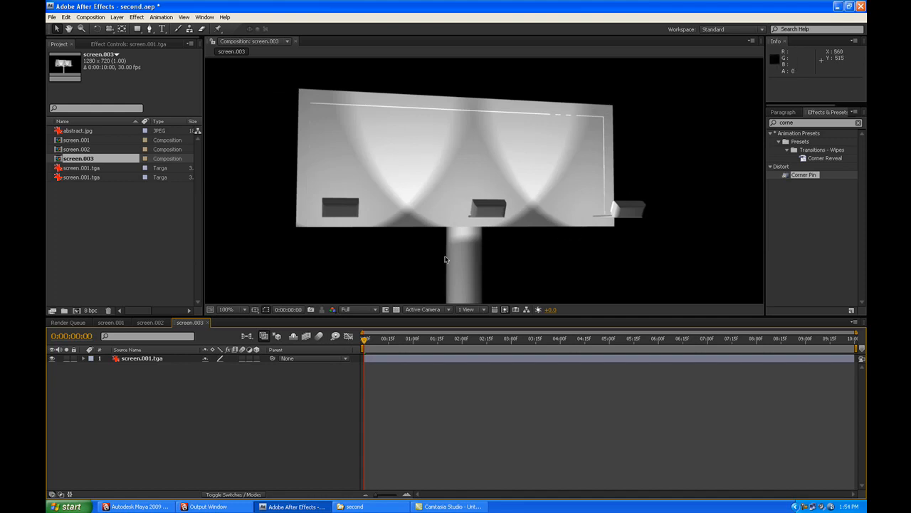
Compare the matte in the screen.002 composition with the beauty render in screen.003, and examine the screen.001.tga layer in screen.001.
left_click(163, 323)
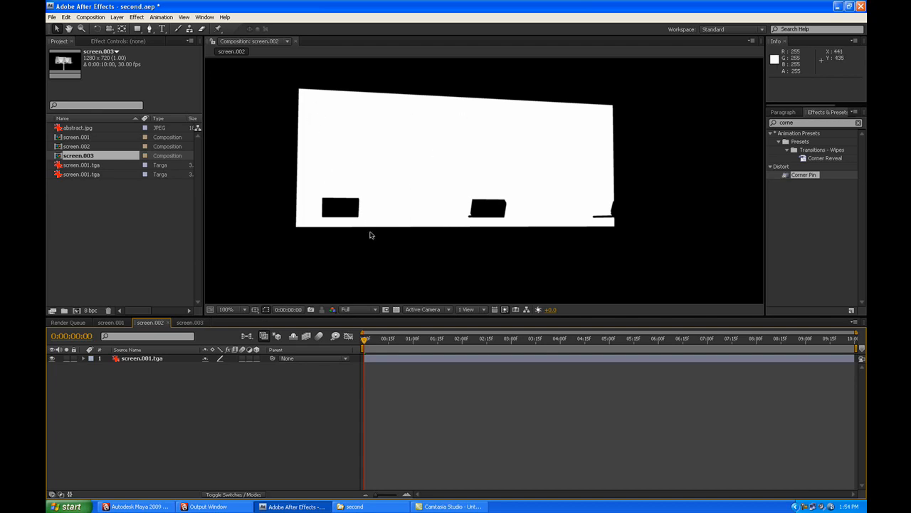
left_click(190, 322)
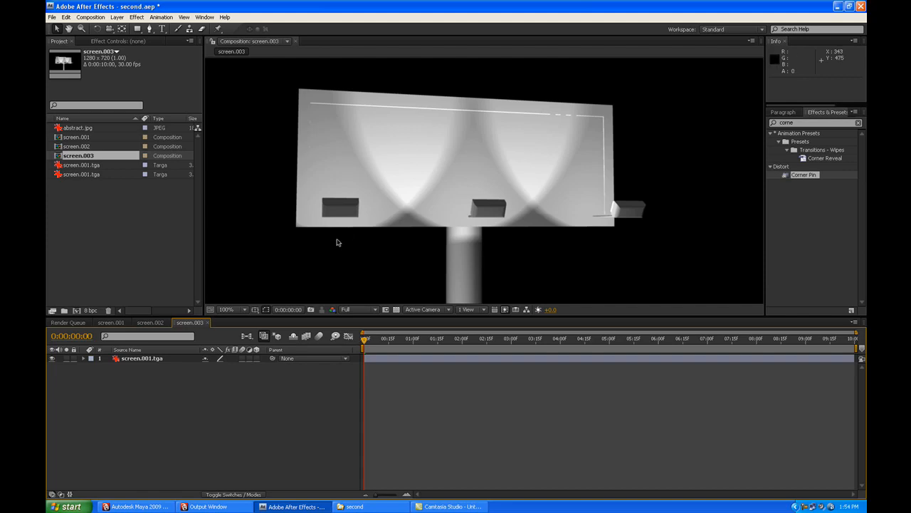
left_click(111, 322)
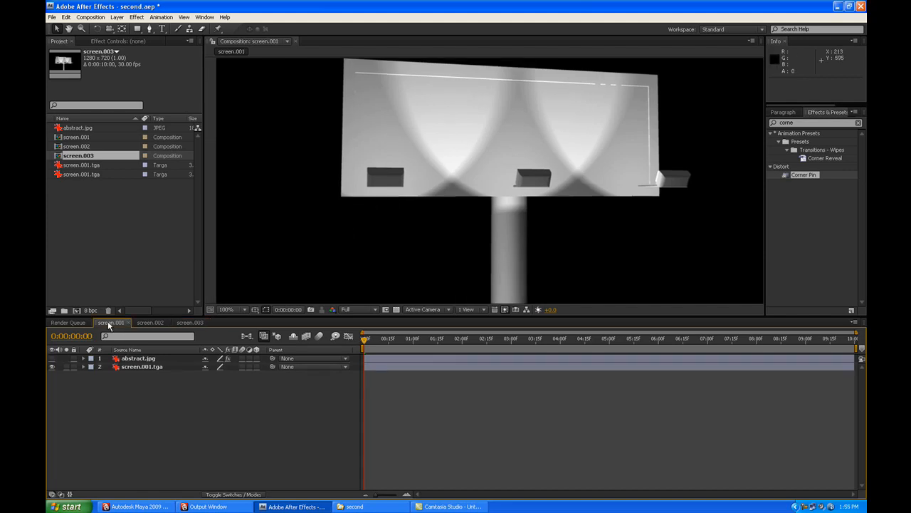
left_click(128, 367)
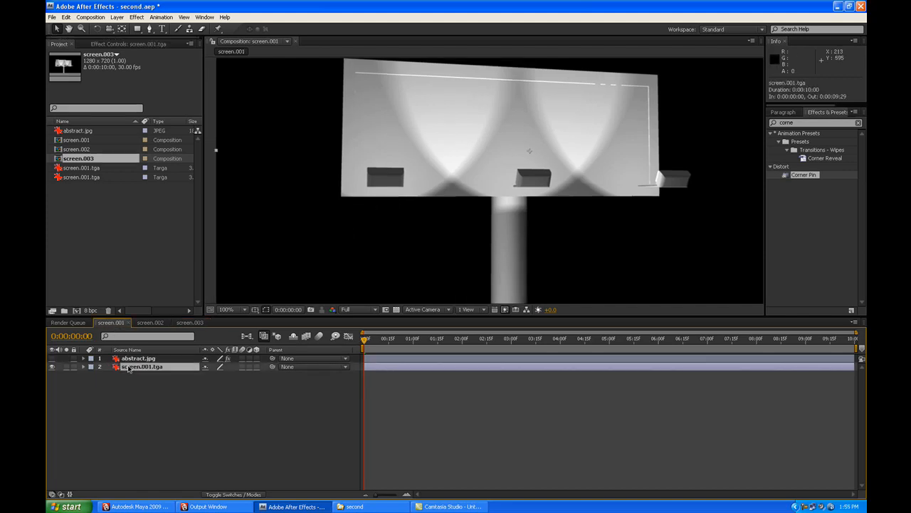
left_click(51, 366)
left_click(51, 366)
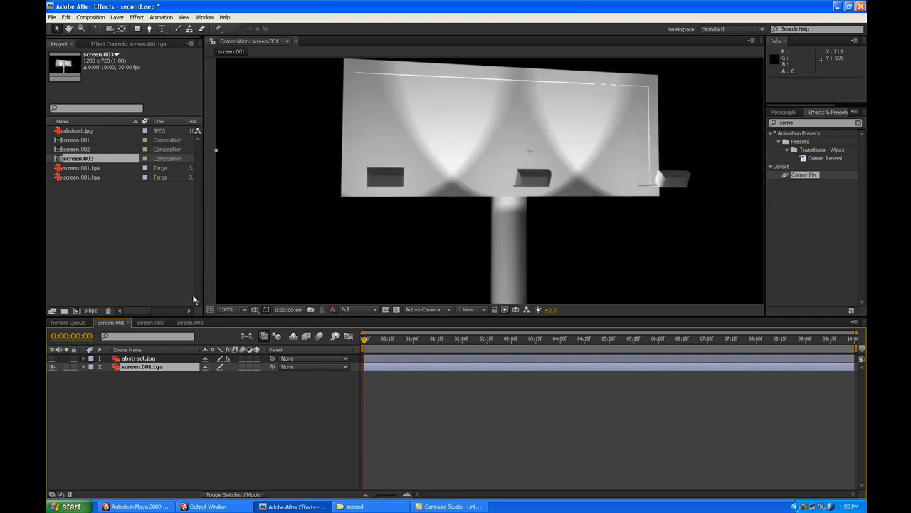
key("comma")
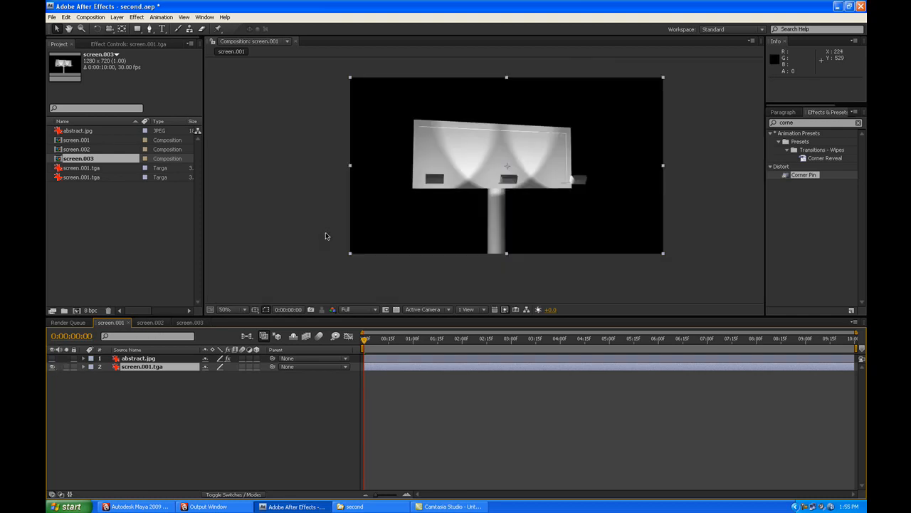
left_click(160, 368)
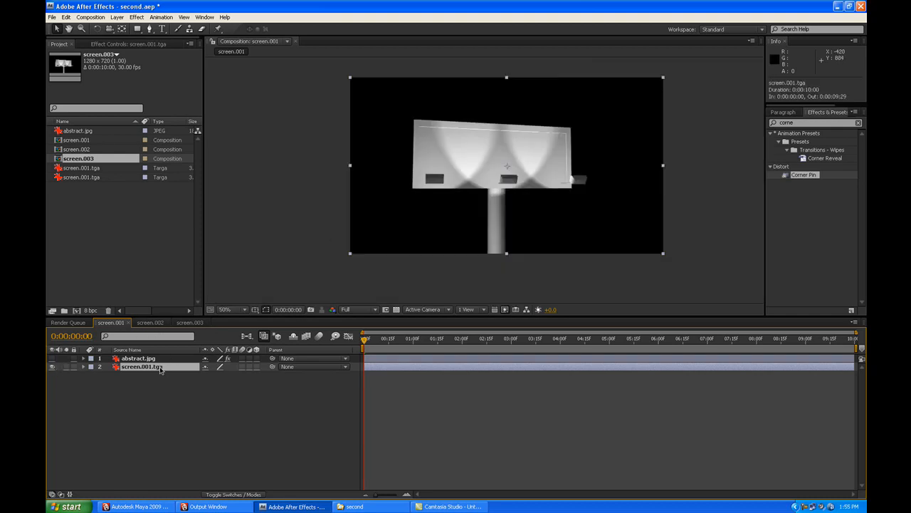
Make the abstract.jpg layer visible in the screen.001 composition and inspect its Corner Pin effect on the billboard.
left_click(103, 361)
left_click(52, 359)
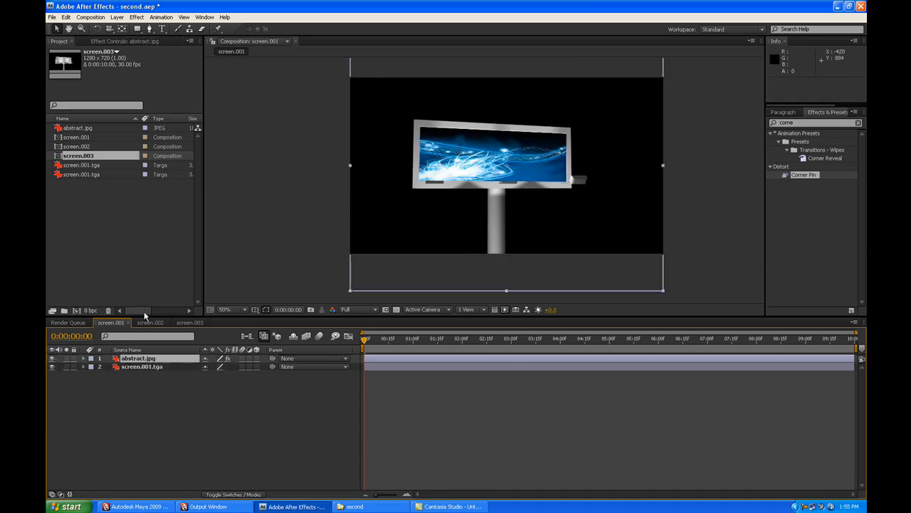
key("period")
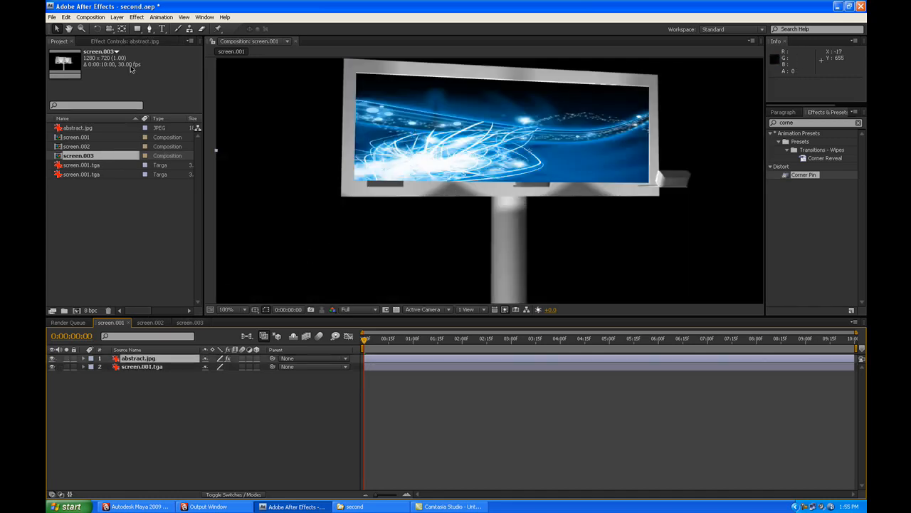
left_click(125, 40)
left_click(77, 60)
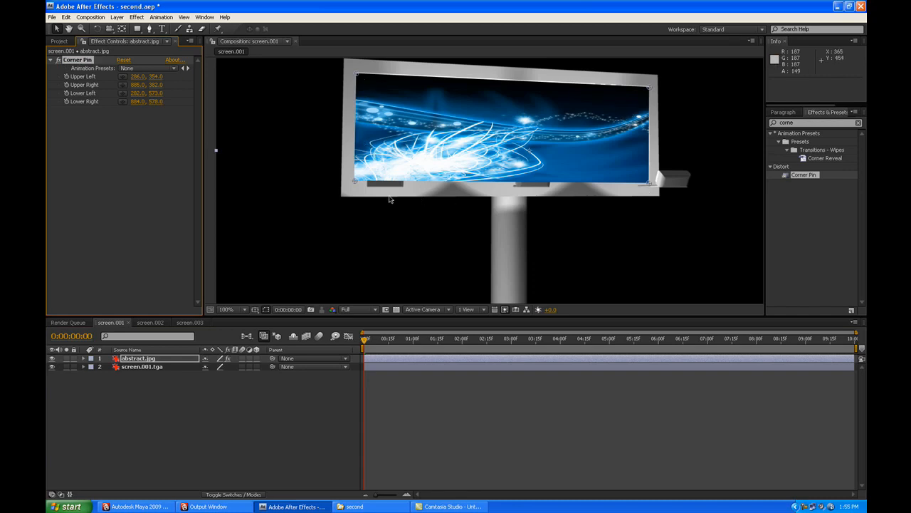
left_click(431, 397)
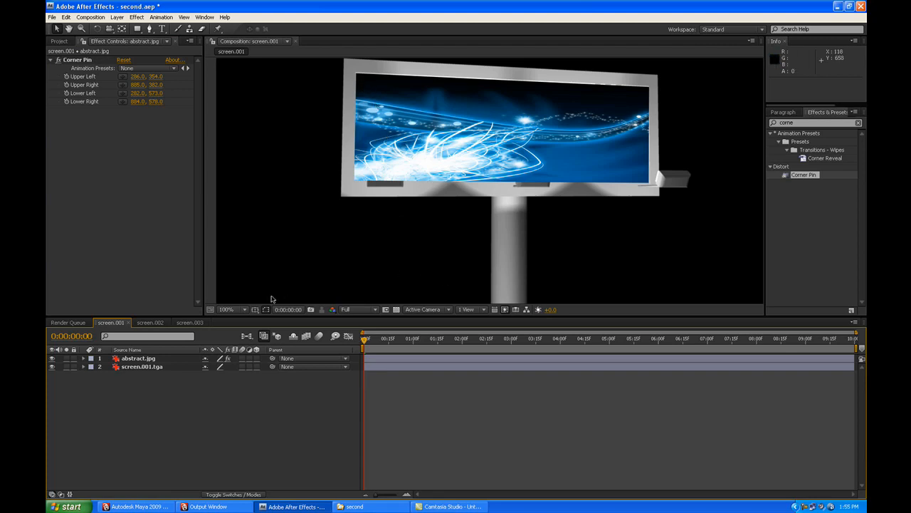
Add the matte pass footage screen.001.tga to the screen.001 composition, directly above the abstract.jpg layer.
left_click(59, 40)
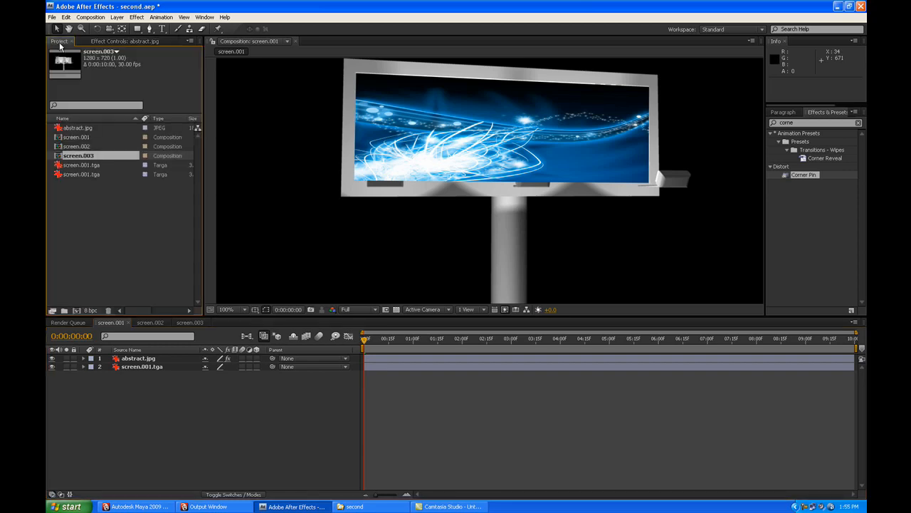
left_click(89, 165)
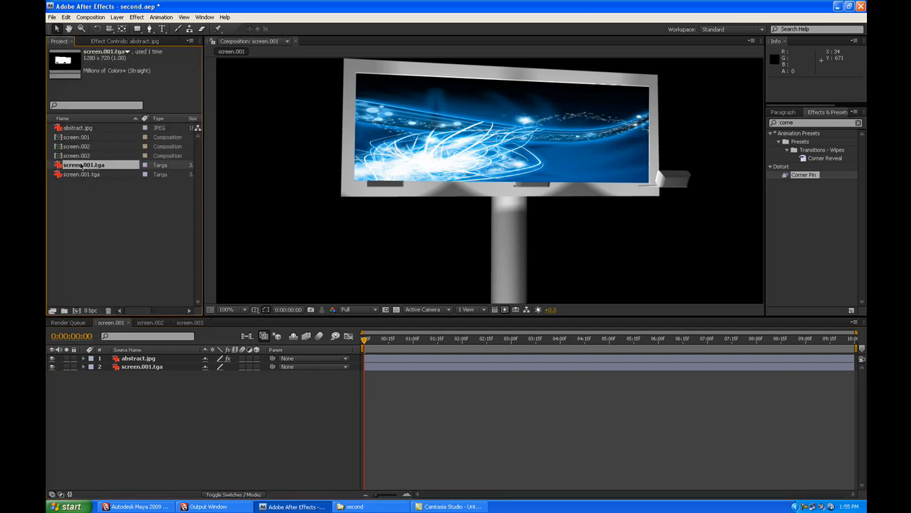
left_click_drag(84, 167, 162, 358)
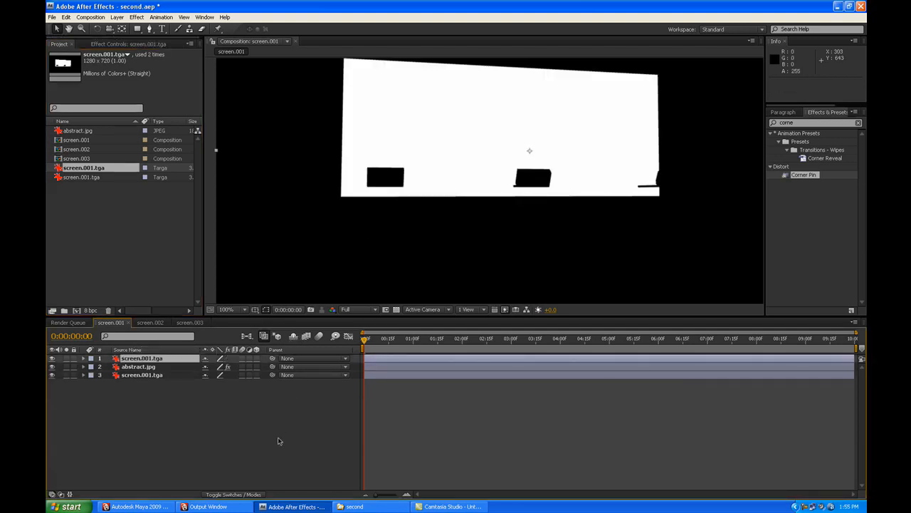
Set the abstract.jpg layer's track matte to Luma Matte using the screen.001.tga matte layer above it.
key("F4")
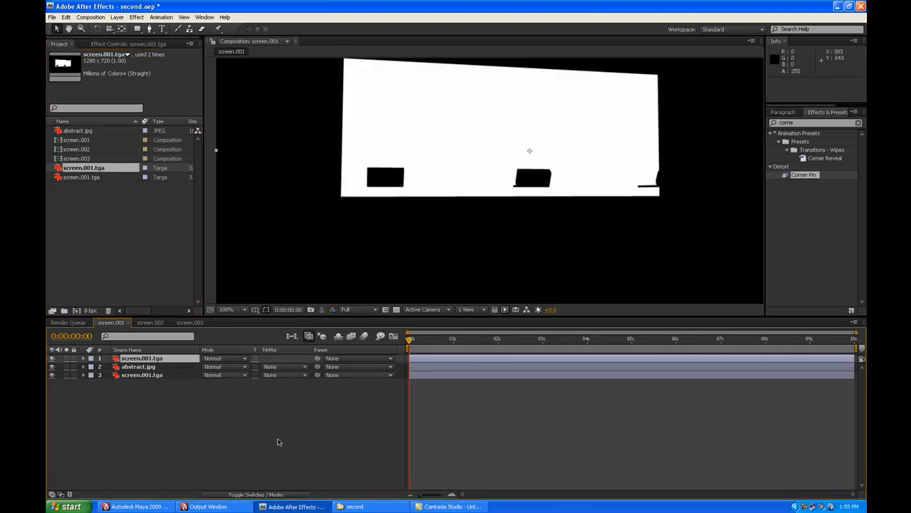
left_click(171, 368)
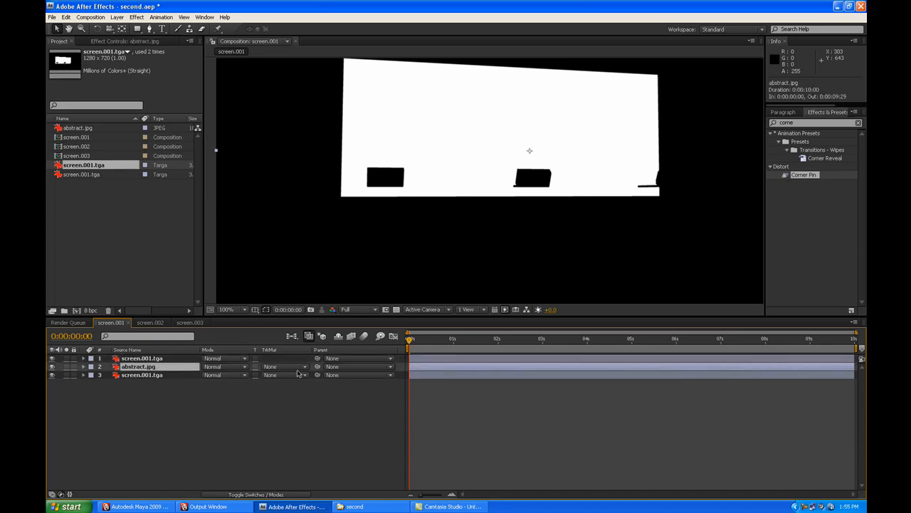
left_click(293, 368)
left_click(294, 397)
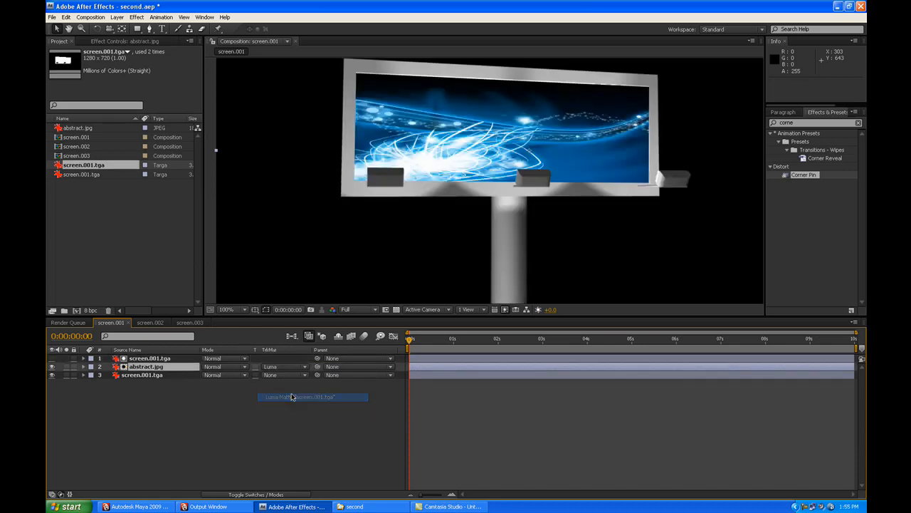
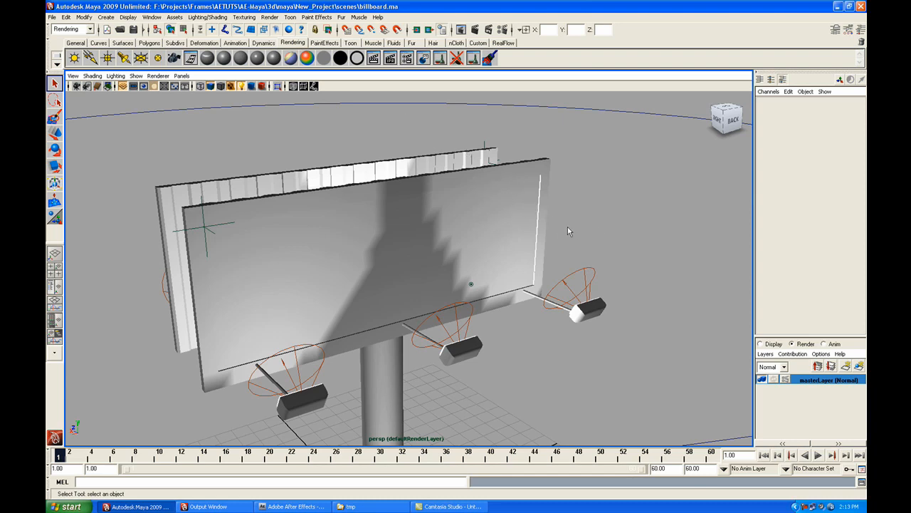
Switch to Maya and select the billboard's front board, board1, in the perspective view.
left_click_drag(567, 227, 581, 210)
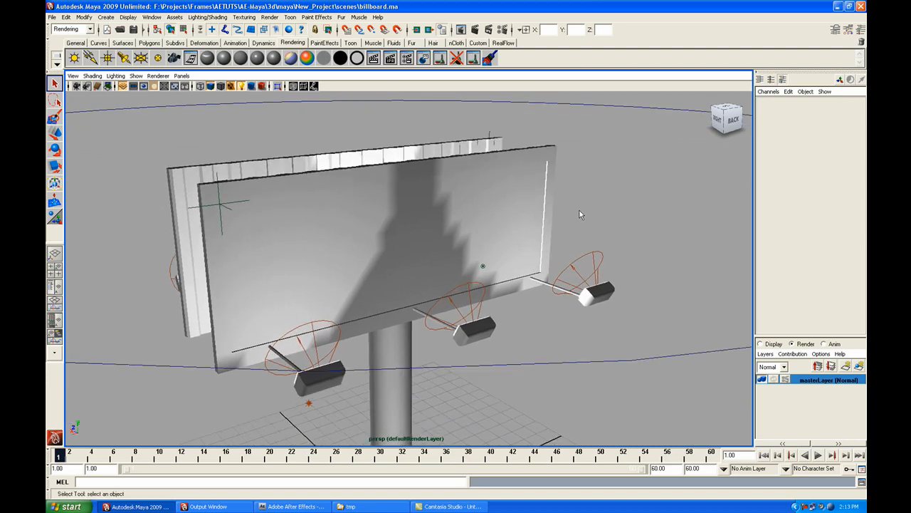
left_click(505, 178)
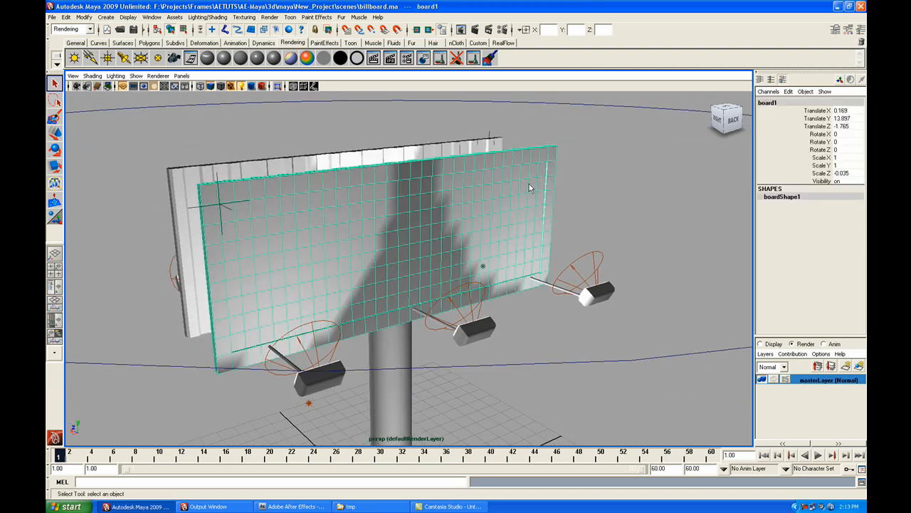
Create a pass contribution map on masterLayer that includes the selected board1.
right_click(820, 382)
mouse_move(803, 469)
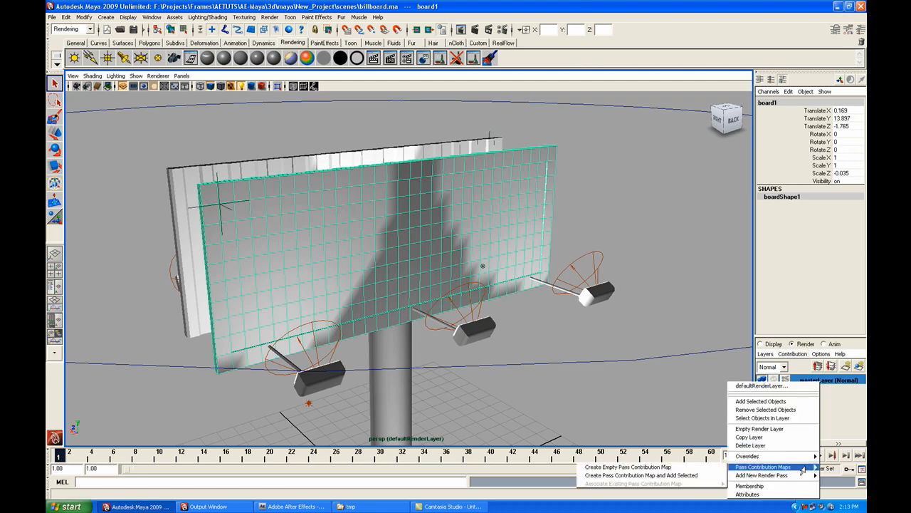
left_click(686, 475)
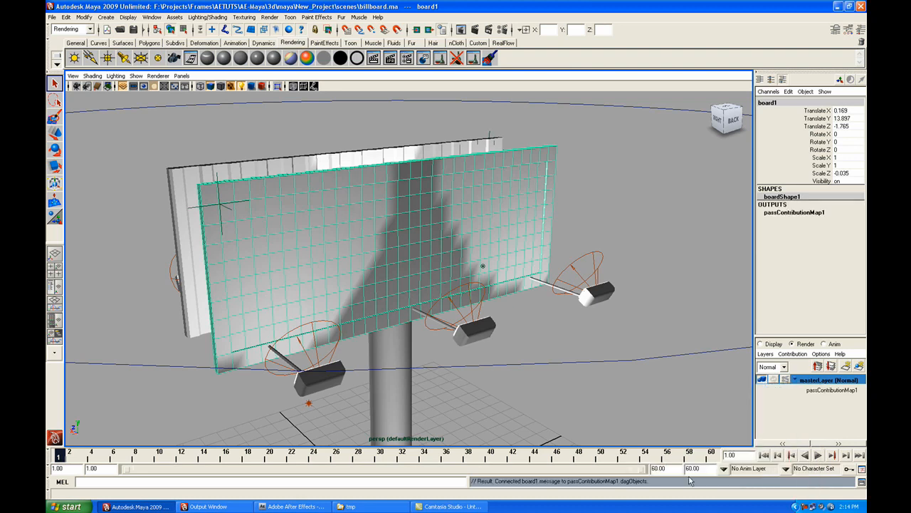
Rename board1's pass contribution map to screen1passContributionMap1.
left_click(832, 391)
double_click(832, 390)
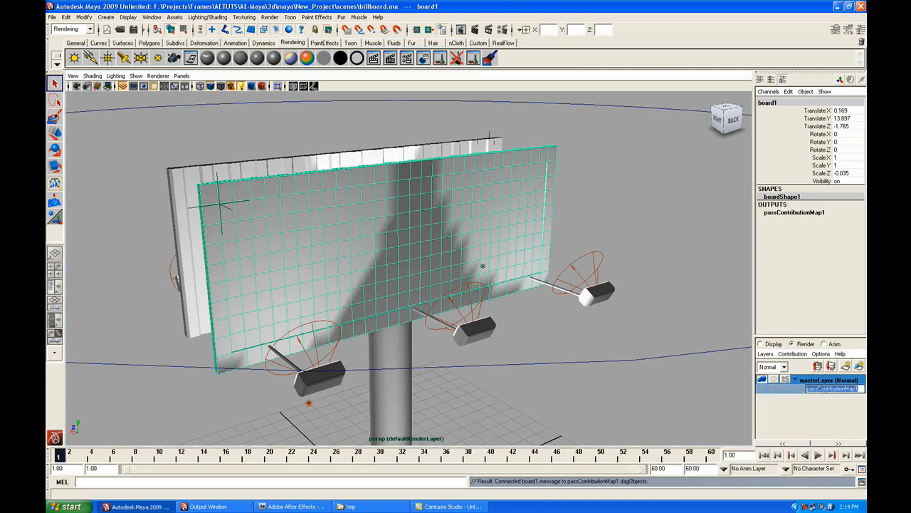
key("Home")
type("screen1")
key("Return")
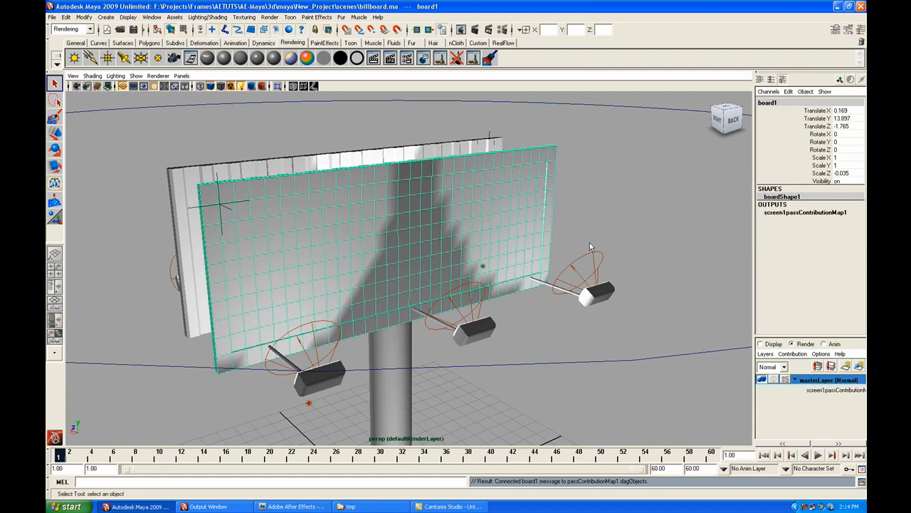
Select board2 on the opposite side of the billboard and create a masterLayer pass contribution map that includes it.
left_click_drag(577, 267, 636, 280)
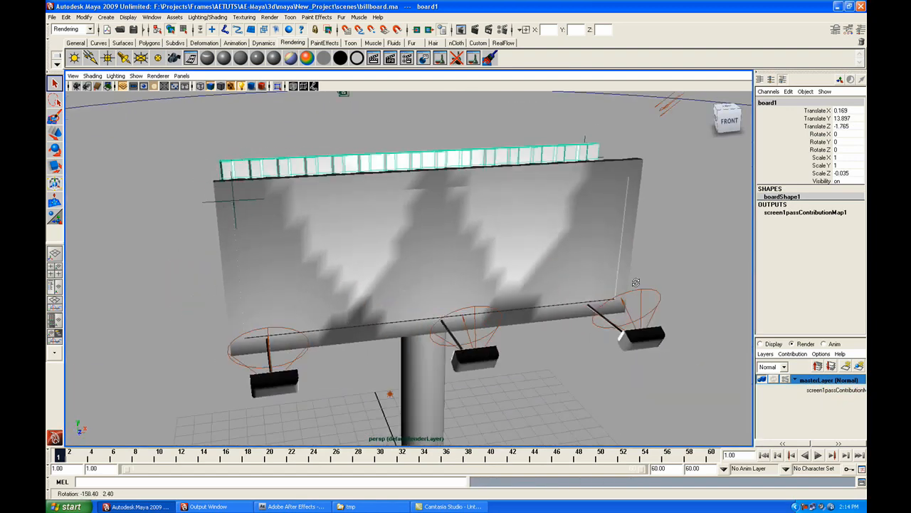
left_click(510, 199)
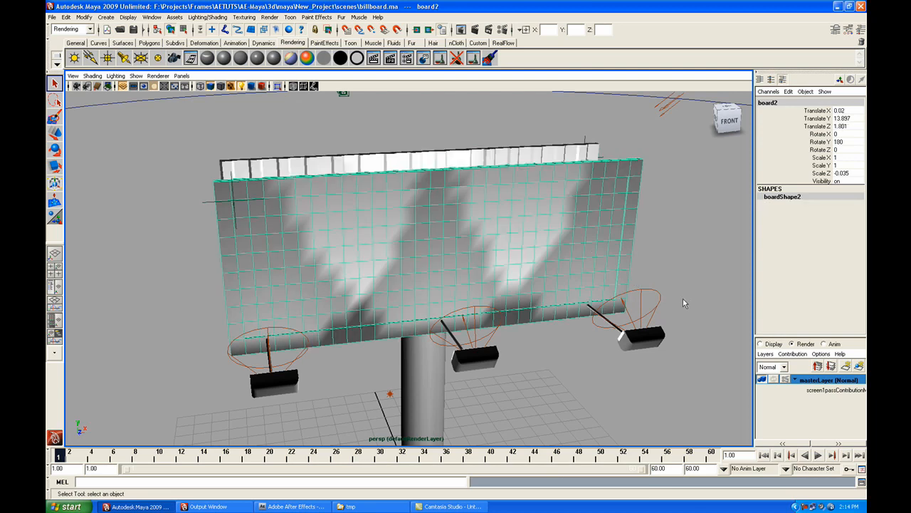
right_click(819, 381)
mouse_move(761, 470)
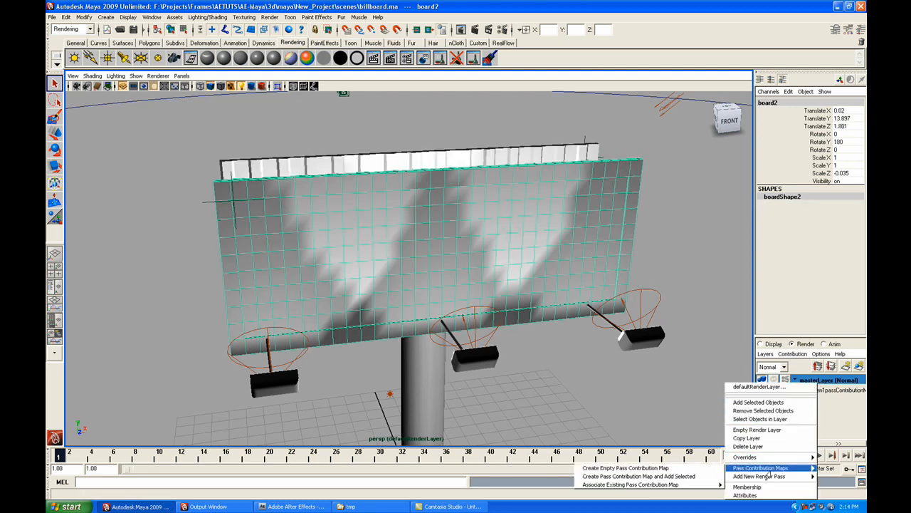
left_click(691, 477)
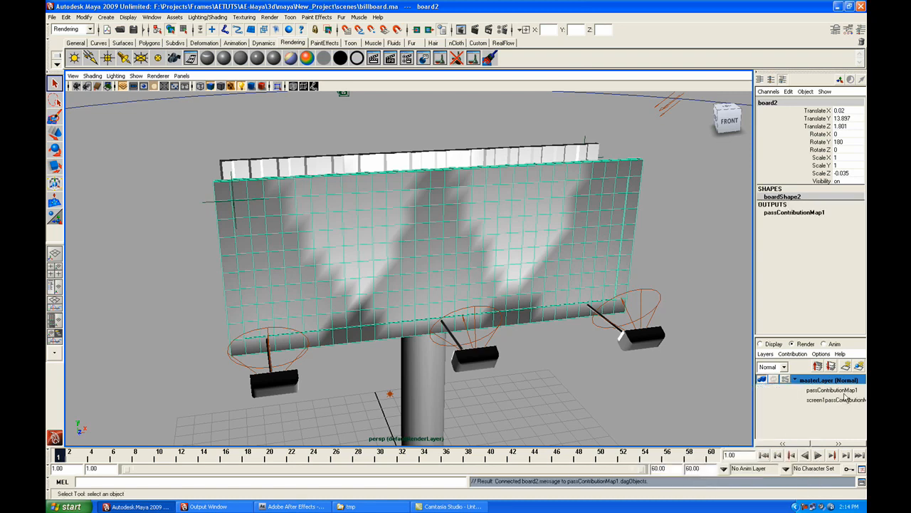
Rename board2's pass contribution map to screen2passContributionMap1.
double_click(832, 389)
key("Home")
type("screen")
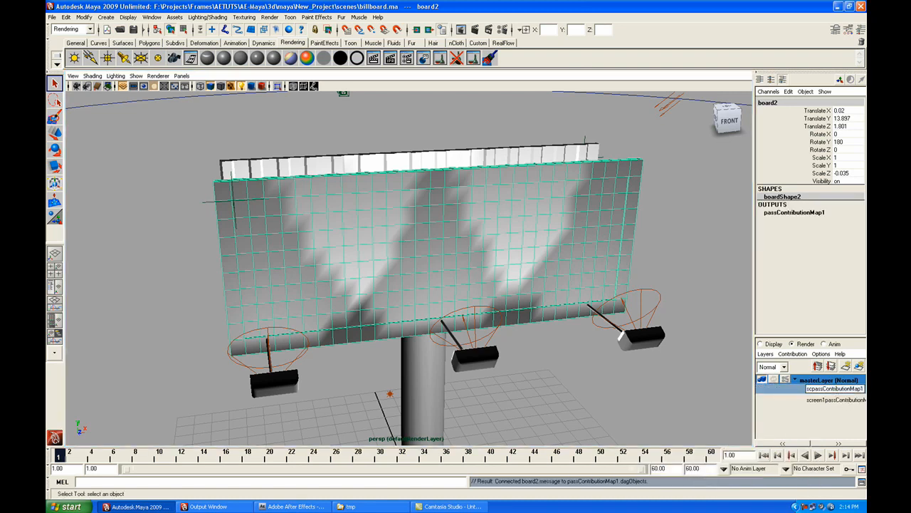
type("2")
key("Return")
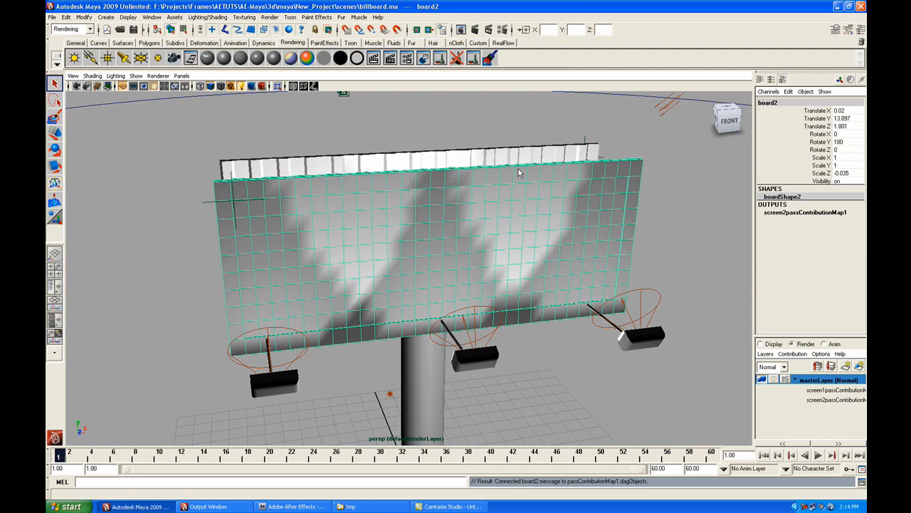
In the render settings, replace the output file name prefix with <RenderPass>/screens, using the render pass name keyword.
left_click_drag(661, 270, 490, 262)
left_click(510, 33)
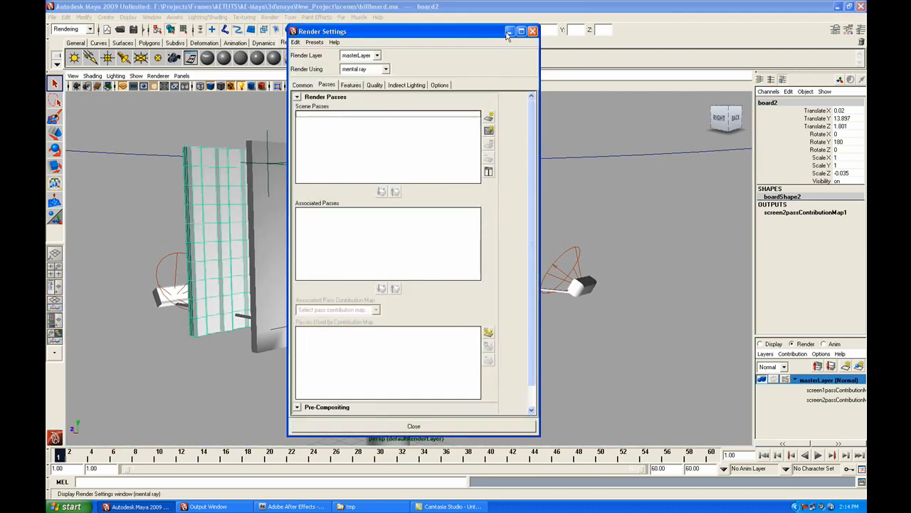
left_click_drag(467, 34, 472, 38)
left_click(307, 88)
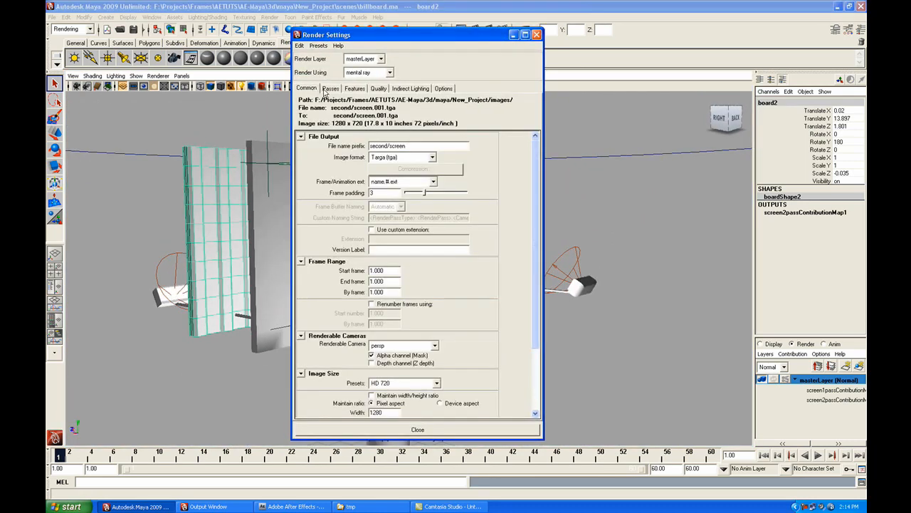
left_click_drag(390, 146, 361, 151)
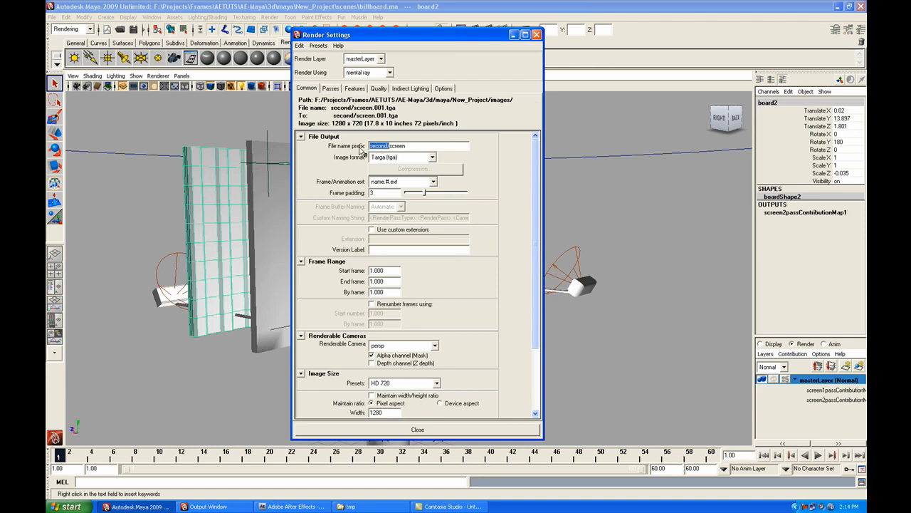
key("BackSpace")
left_click(393, 148)
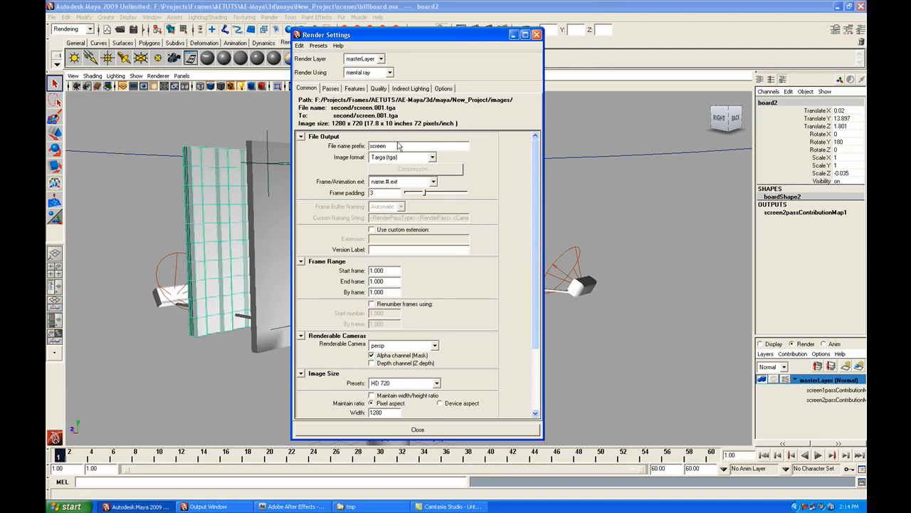
double_click(396, 147)
key("BackSpace")
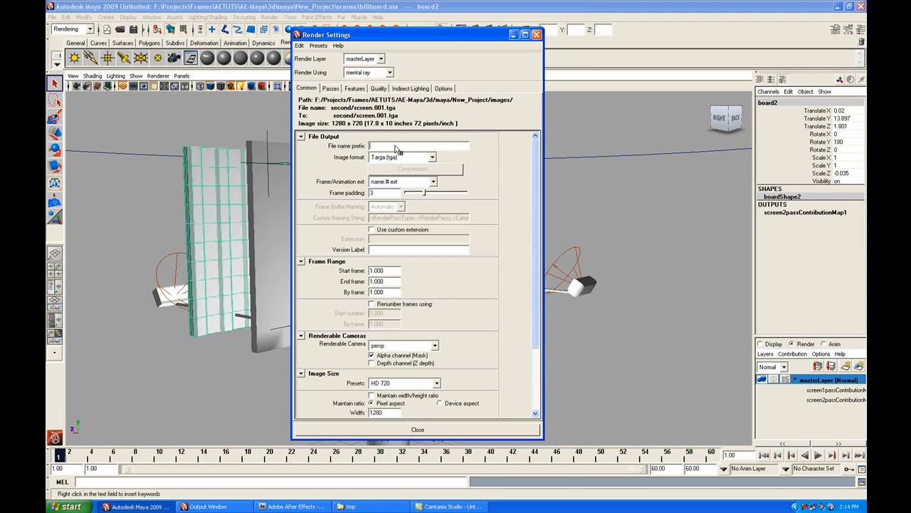
right_click(396, 147)
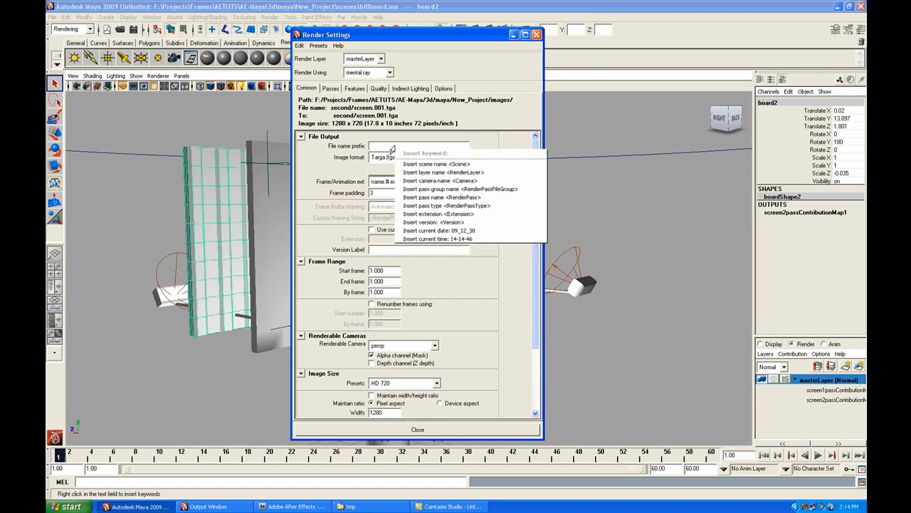
left_click(469, 198)
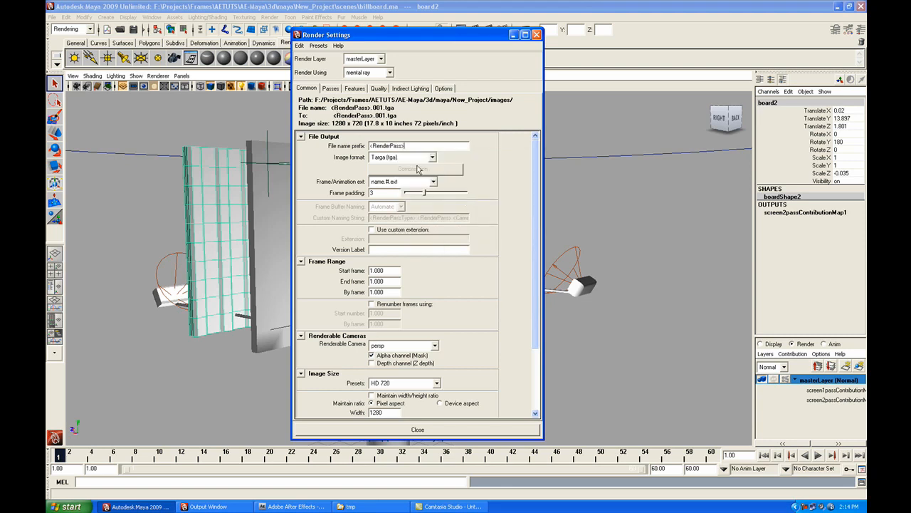
type("/screens")
Set the render's end frame to 60 and choose camera2 as the renderable camera.
left_click(386, 282)
type("60")
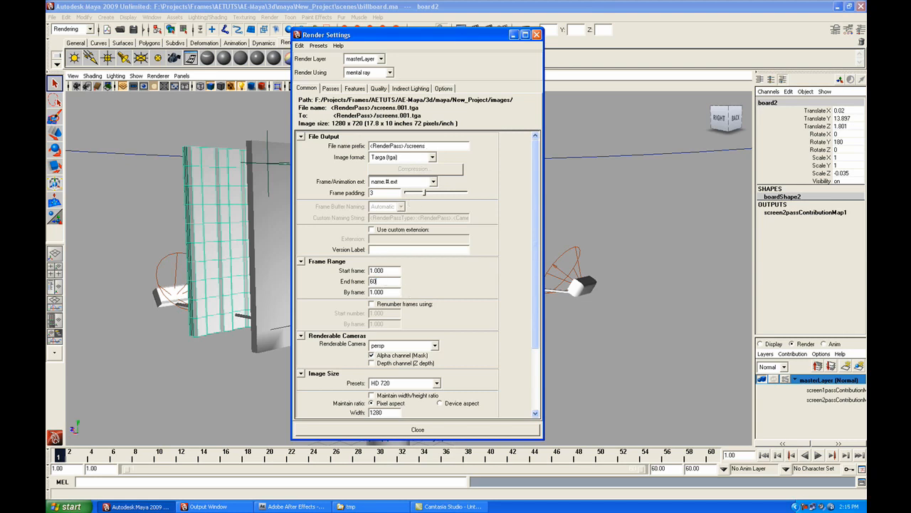
key("Return")
left_click(401, 347)
left_click(406, 378)
left_click_drag(537, 297, 545, 363)
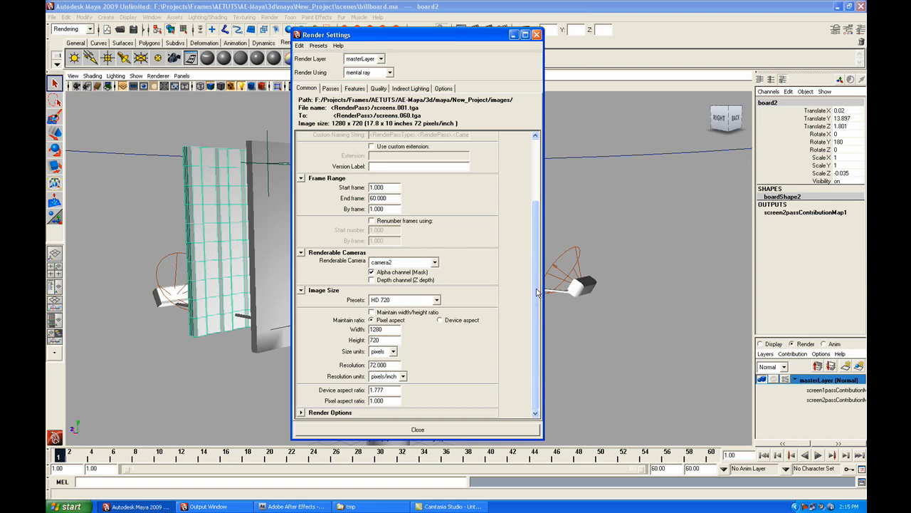
left_click_drag(536, 292, 537, 231)
Create a Matte render pass with the pass prefix screen1.
left_click(331, 88)
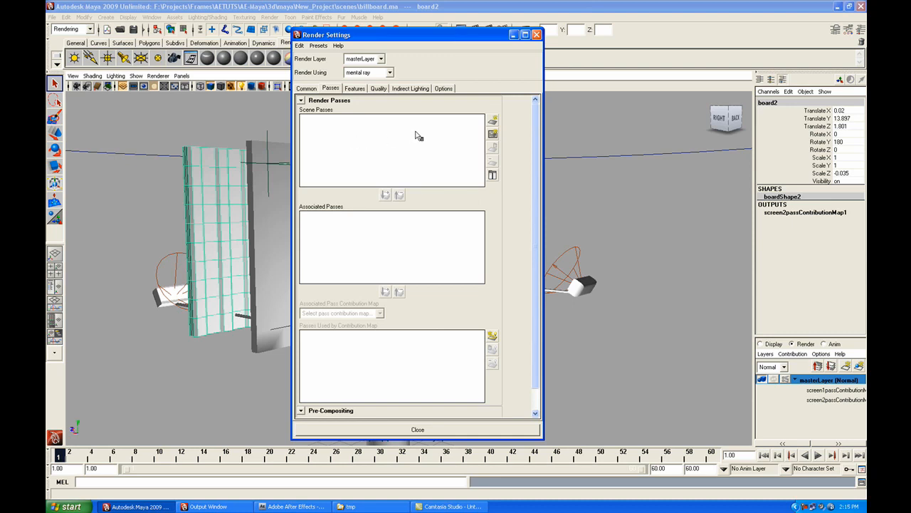
left_click(493, 122)
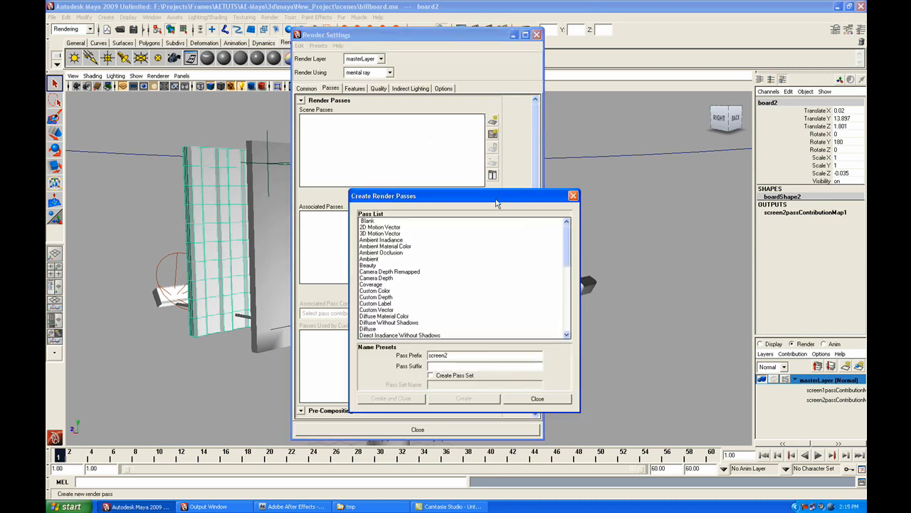
left_click_drag(497, 204, 587, 171)
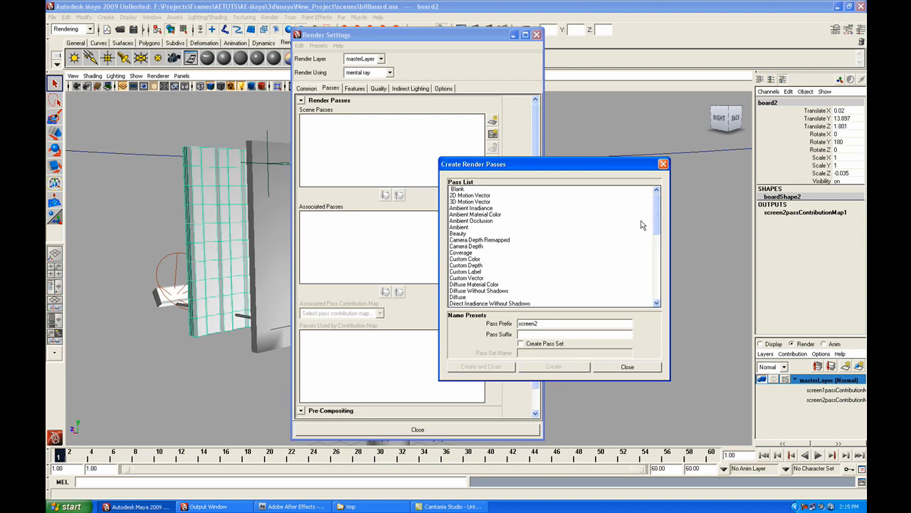
left_click_drag(659, 213, 659, 249)
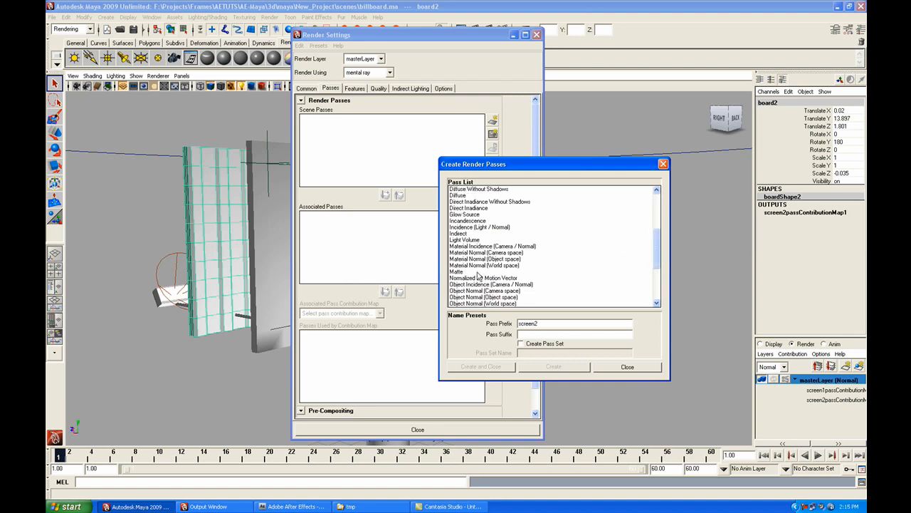
left_click(480, 271)
double_click(549, 324)
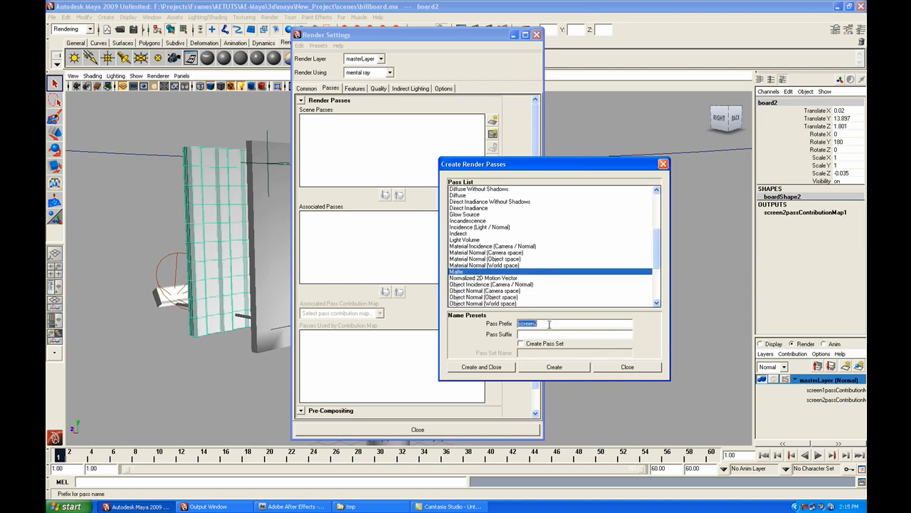
type("sc")
left_click(494, 367)
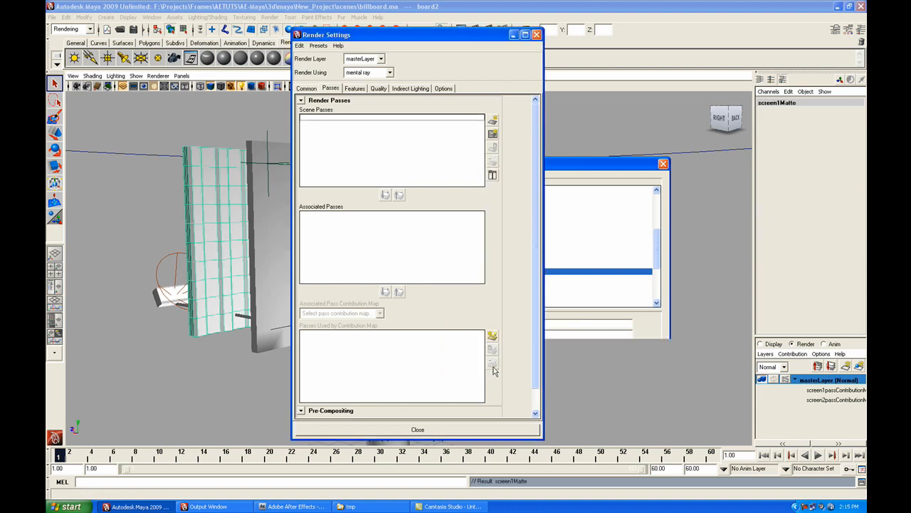
Create a second Matte render pass with the pass prefix screen2.
left_click(492, 120)
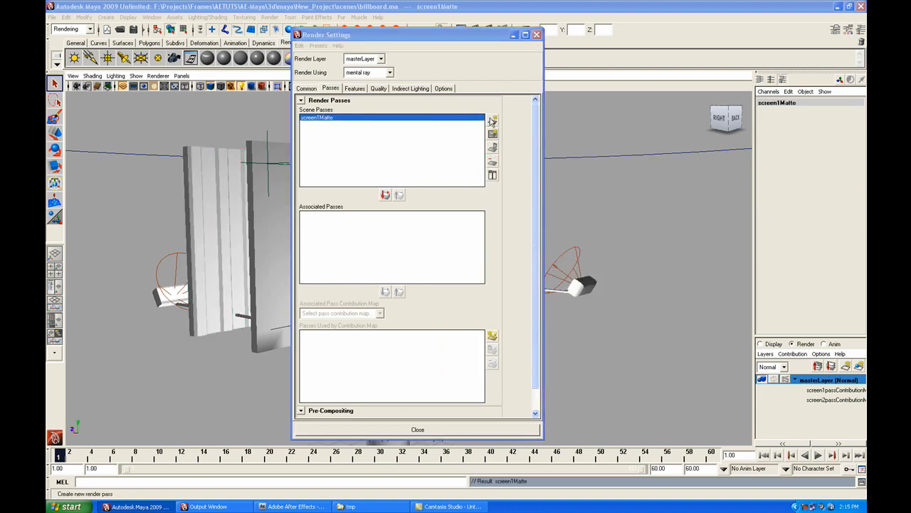
left_click_drag(399, 196, 491, 203)
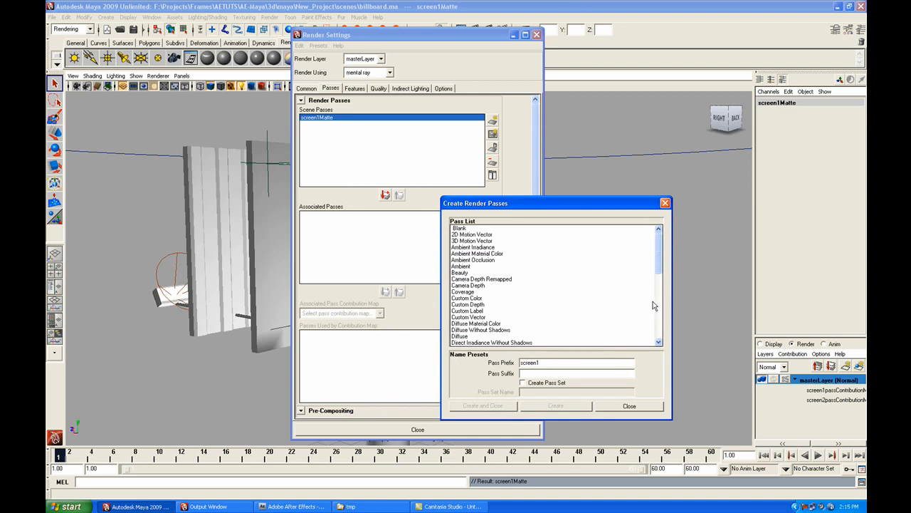
left_click(657, 304)
left_click(460, 298)
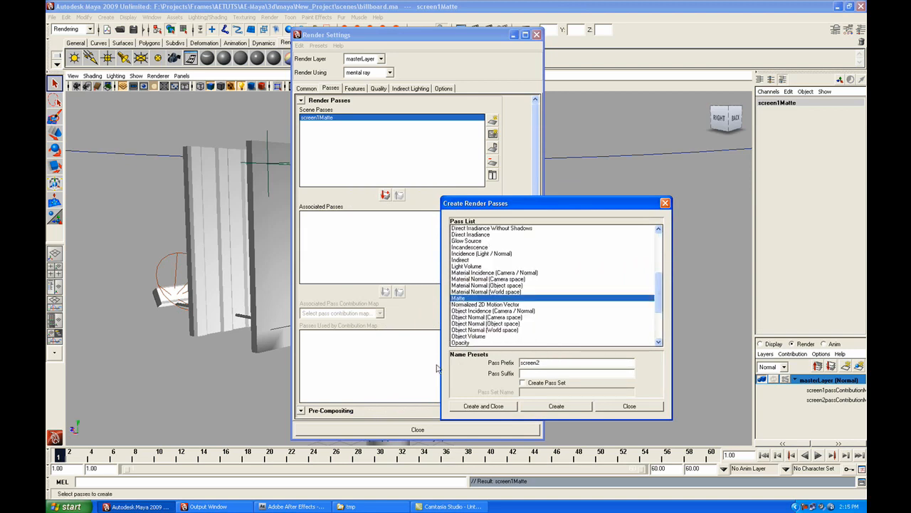
left_click(473, 405)
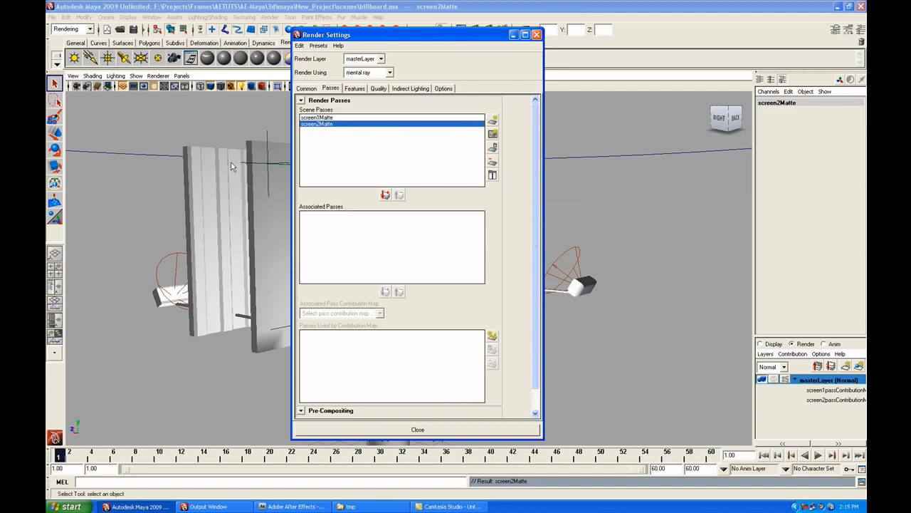
Associate both scene passes, screen1Matte and screen2Matte, with masterLayer.
left_click_drag(327, 118, 328, 123)
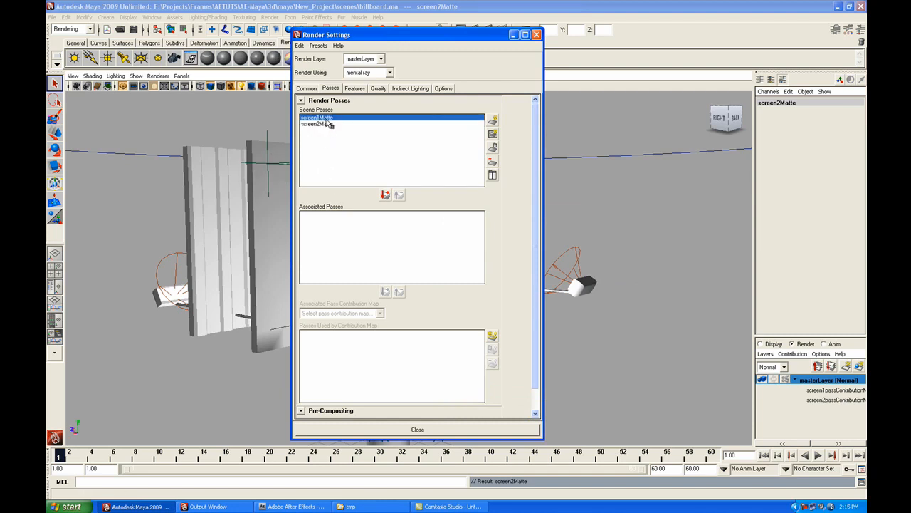
left_click(325, 127, "shift")
left_click(385, 194)
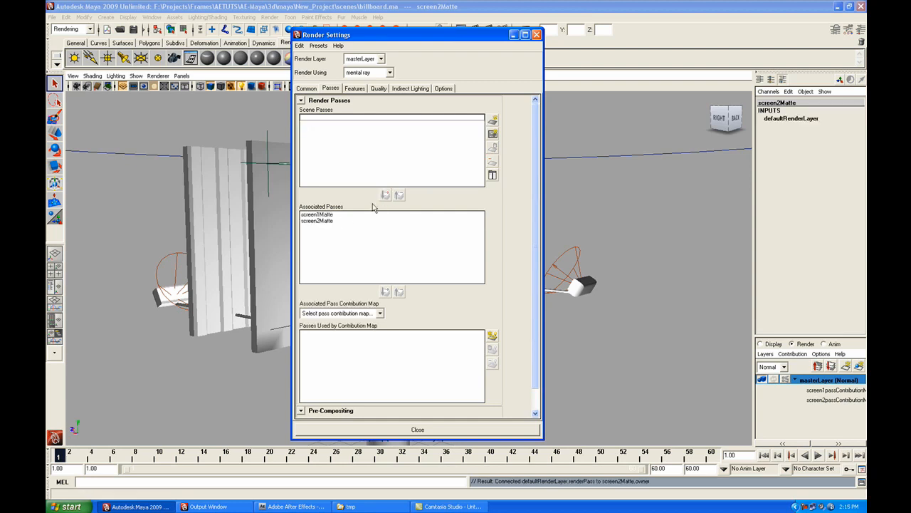
left_click(350, 235)
Associate the screen1Matte pass with the contribution map screen1passContributionMap1.
left_click(326, 215)
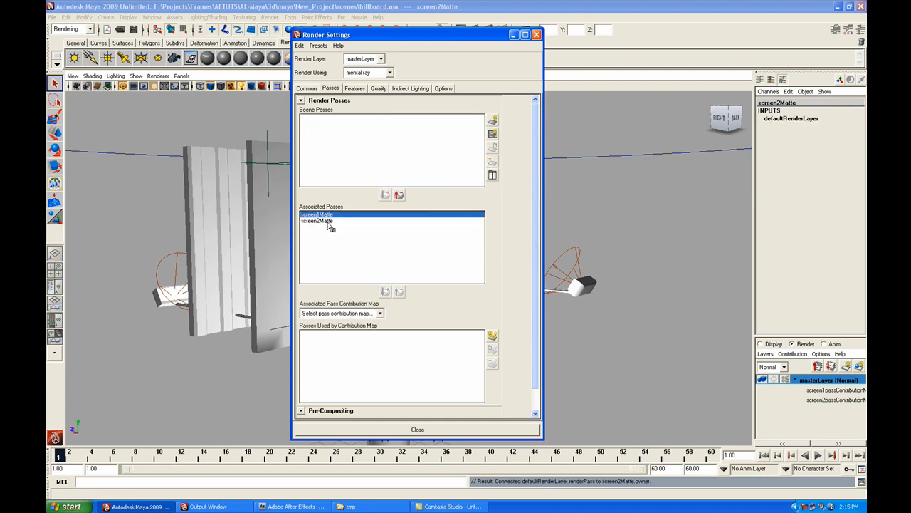
left_click(332, 221)
left_click(332, 216)
left_click(333, 220)
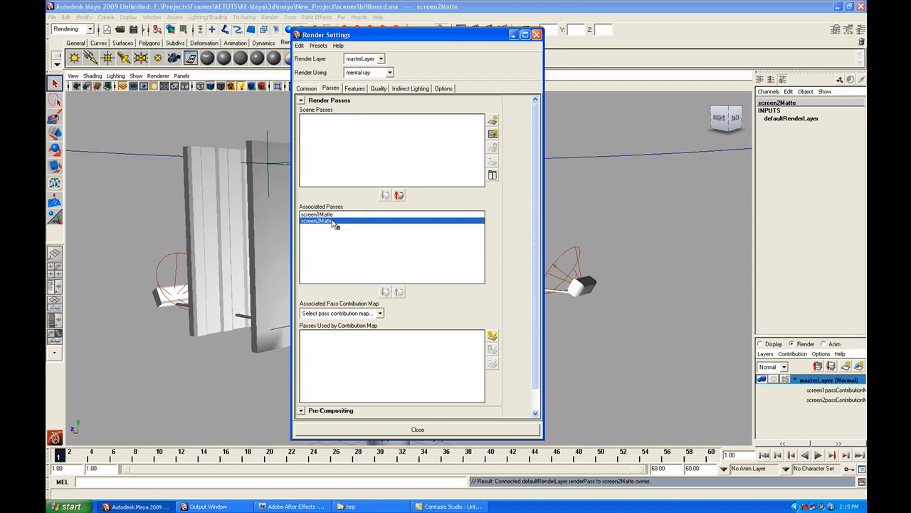
left_click(326, 215)
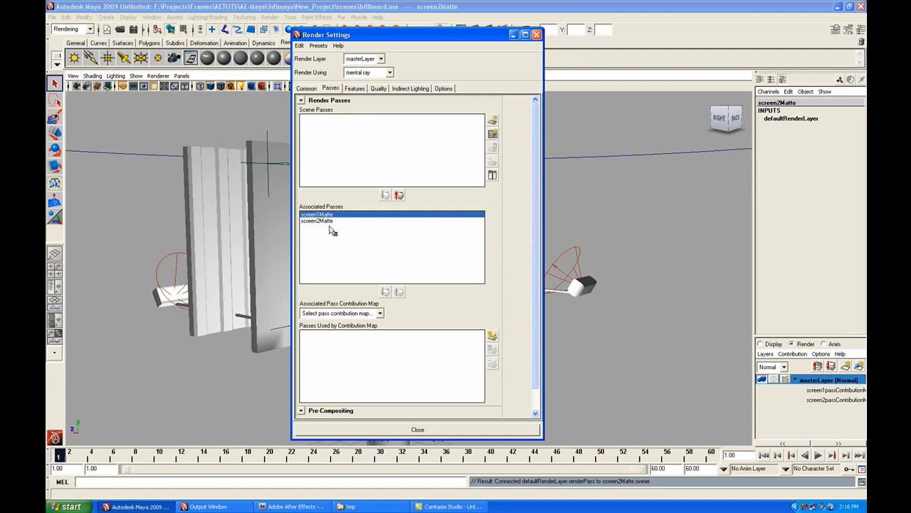
left_click(380, 313)
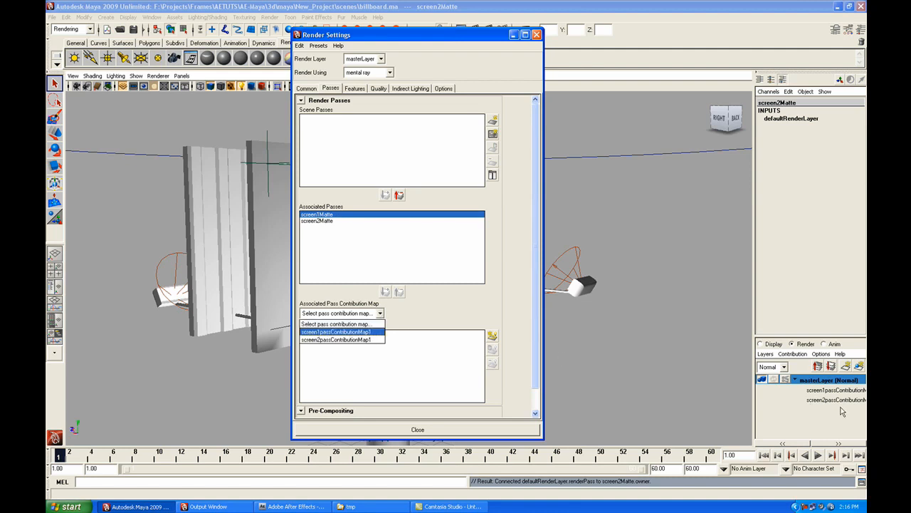
left_click(353, 332)
left_click(385, 292)
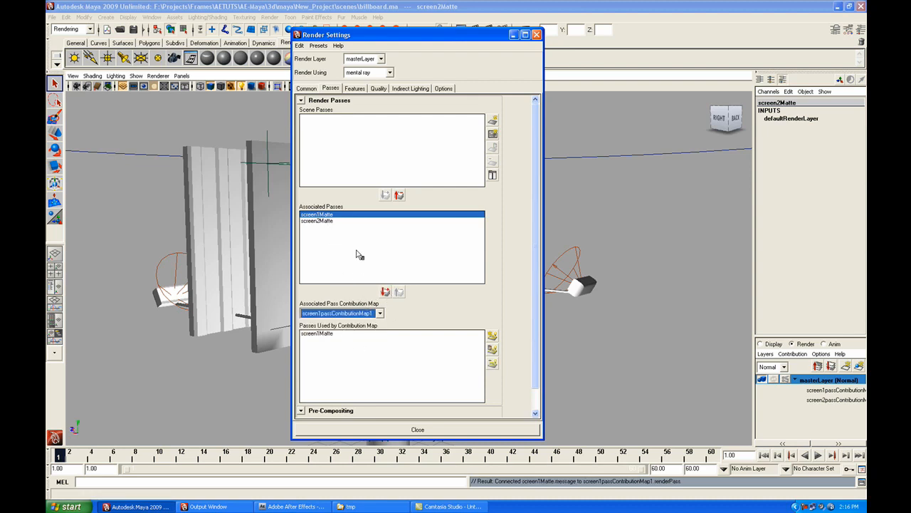
Associate the screen2Matte pass with the contribution map screen2passContributionMap1.
left_click(333, 222)
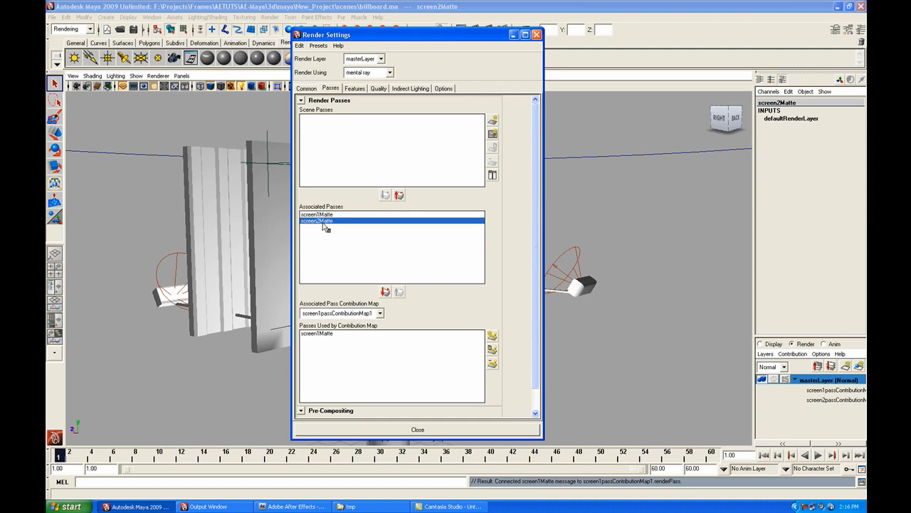
left_click(379, 313)
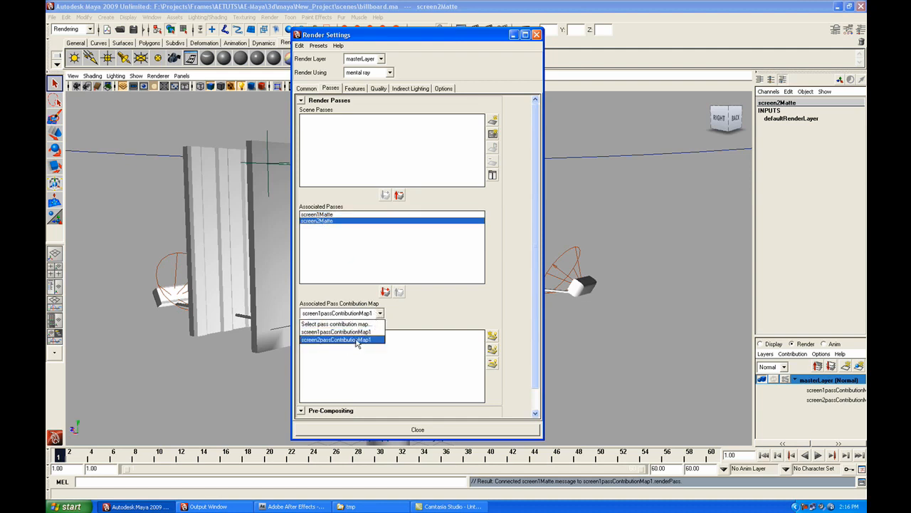
left_click(358, 340)
left_click(385, 293)
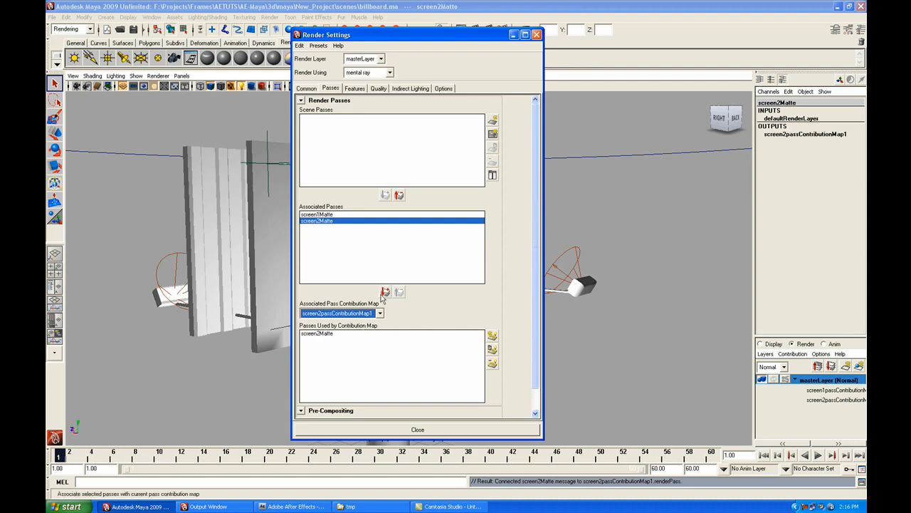
left_click(345, 215)
left_click(342, 222)
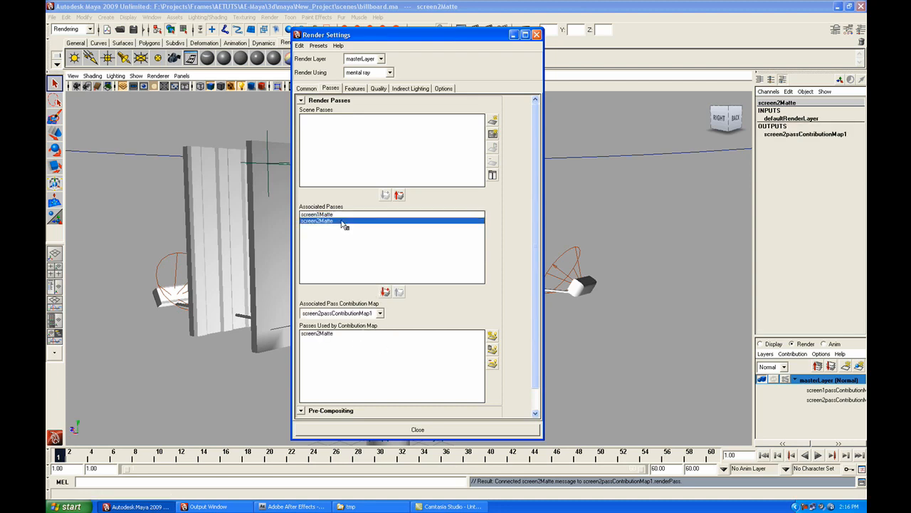
Review the common output settings, close the render settings and start a batch render of the scene.
left_click(306, 88)
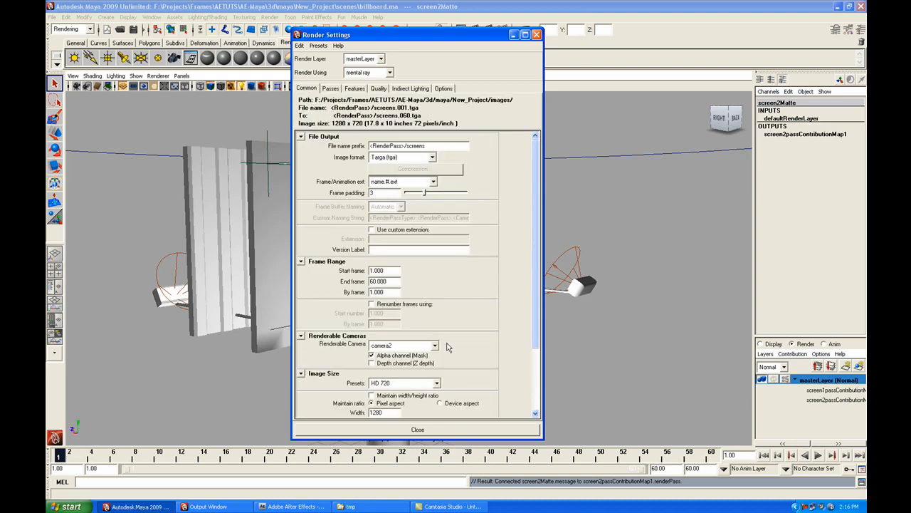
left_click(452, 429)
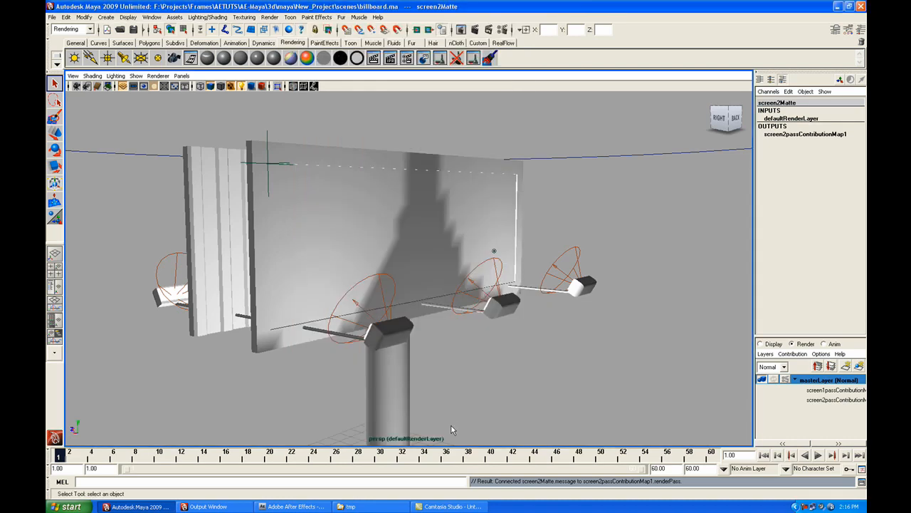
left_click(269, 18)
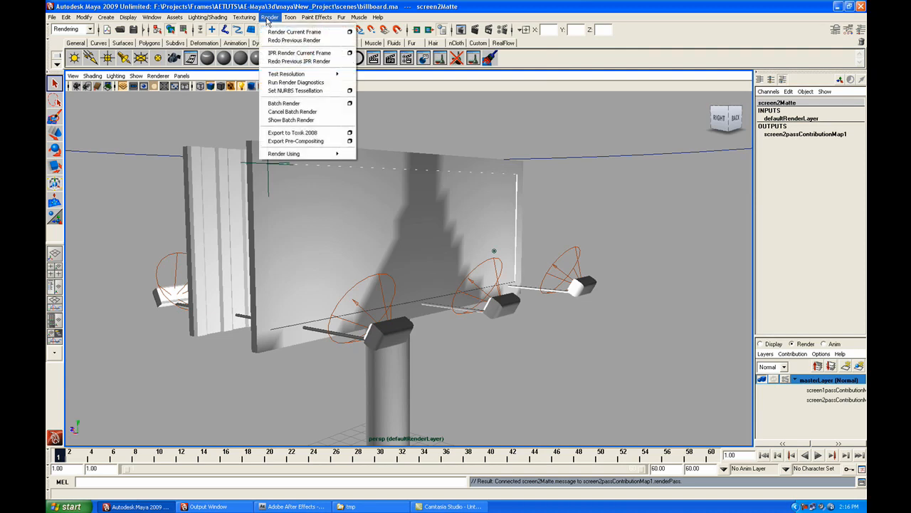
left_click(305, 104)
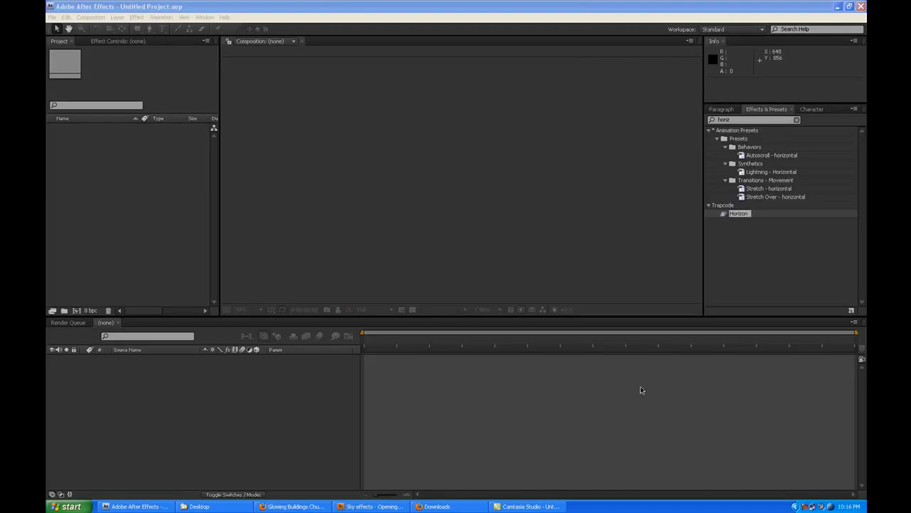
Switch to After Effects and import the Maya scene file billboard from the scenes folder.
left_click(482, 220)
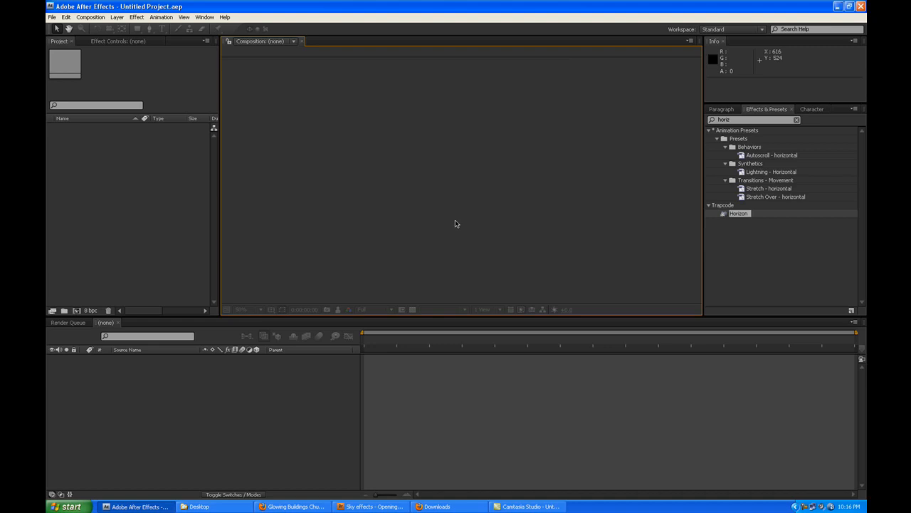
double_click(181, 223)
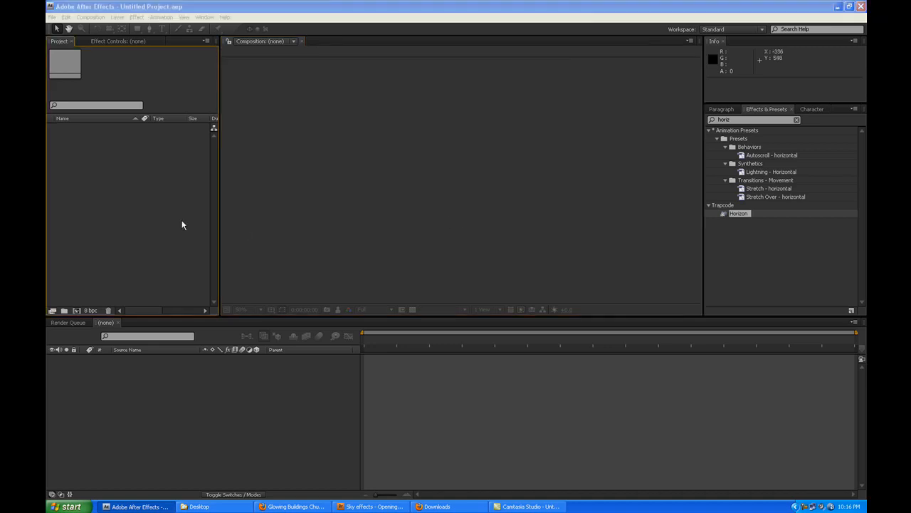
left_click(400, 140)
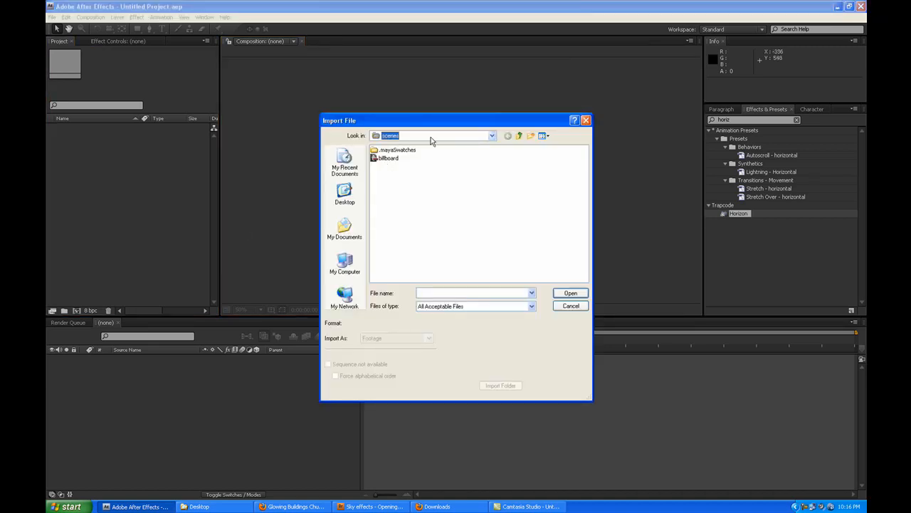
left_click(444, 207)
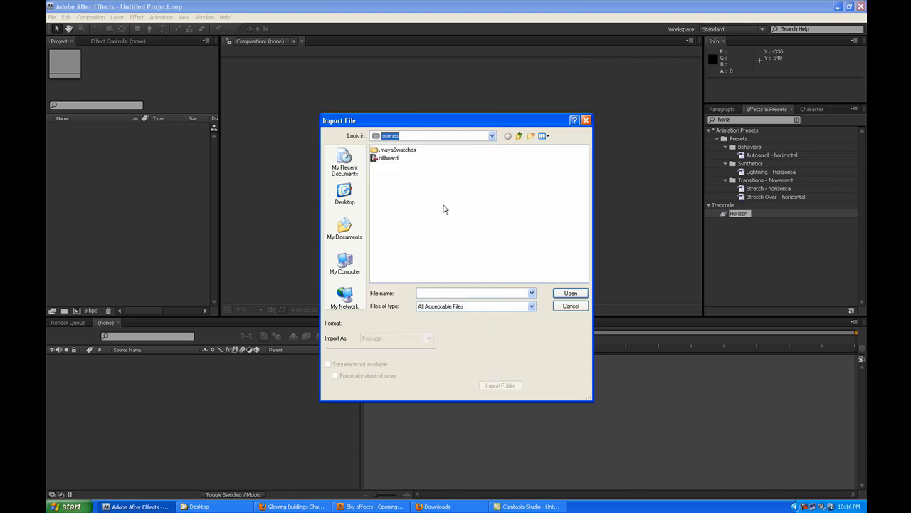
left_click(390, 158)
left_click(582, 296)
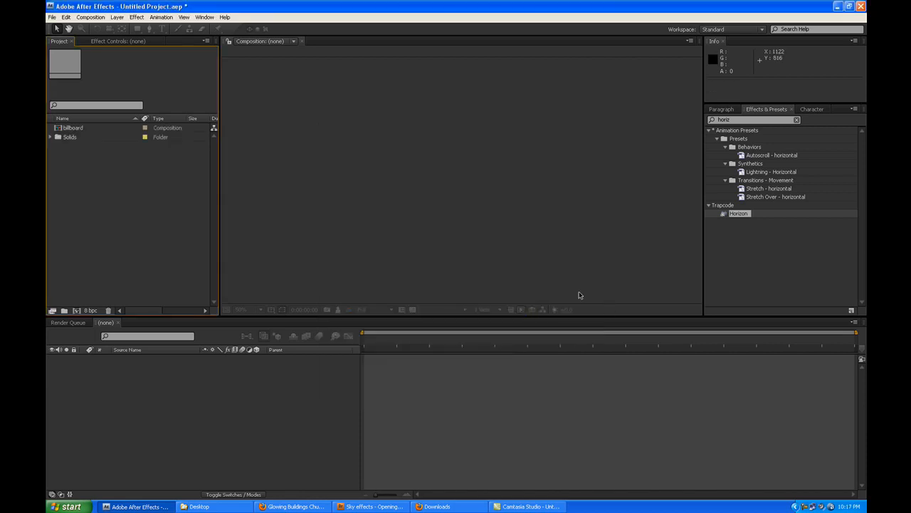
Open the imported billboard composition and scrub its timeline to preview the camera move, returning to the first frame.
left_click(83, 130)
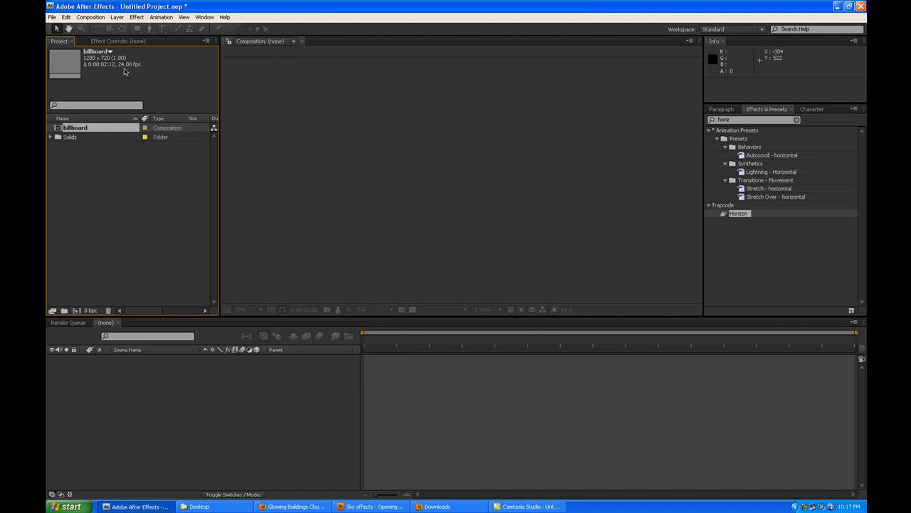
double_click(62, 129)
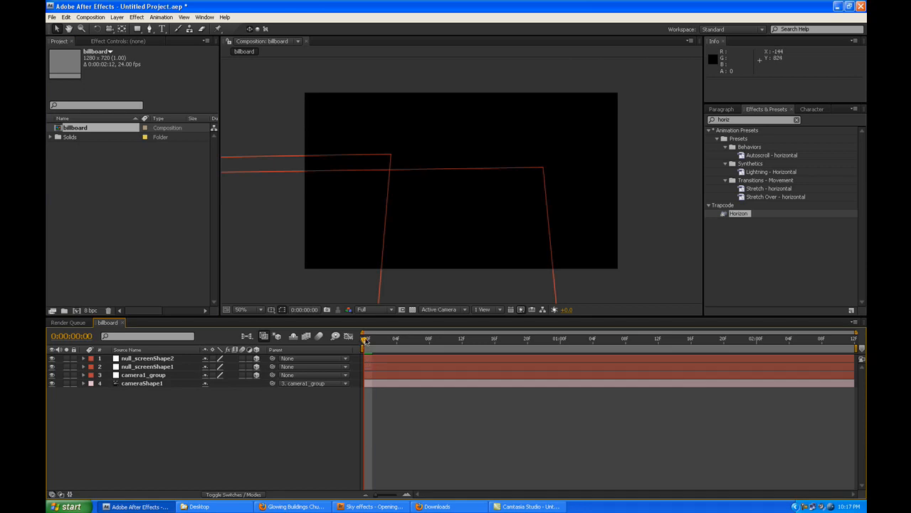
left_click_drag(365, 340, 438, 344)
left_click_drag(505, 353, 356, 354)
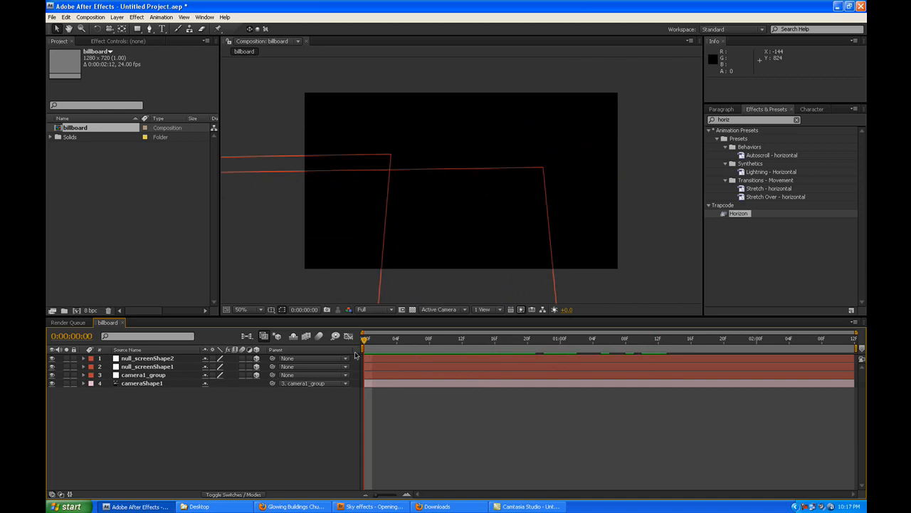
Remove all Position, Scale and X, Y and Z Rotation keyframes from the null_screenShape1 layer and collapse its properties.
left_click(176, 367)
left_click(178, 361)
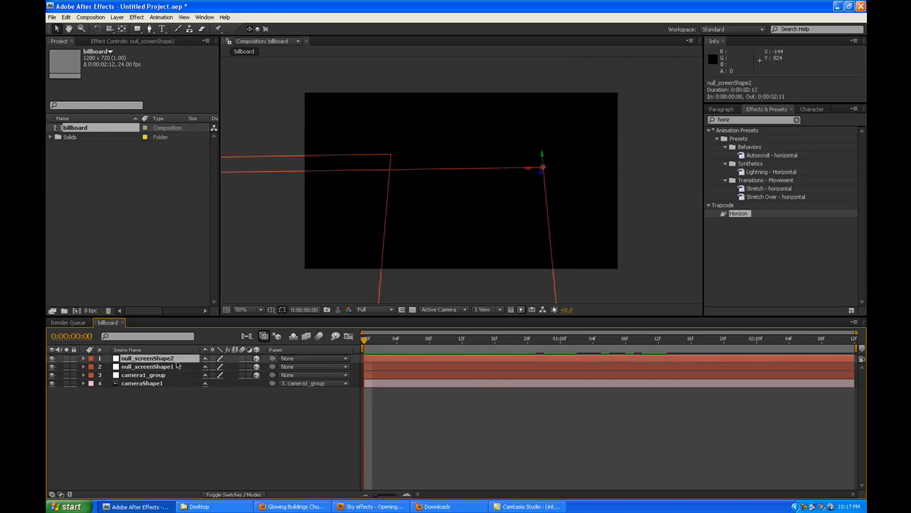
left_click(177, 367)
key("u")
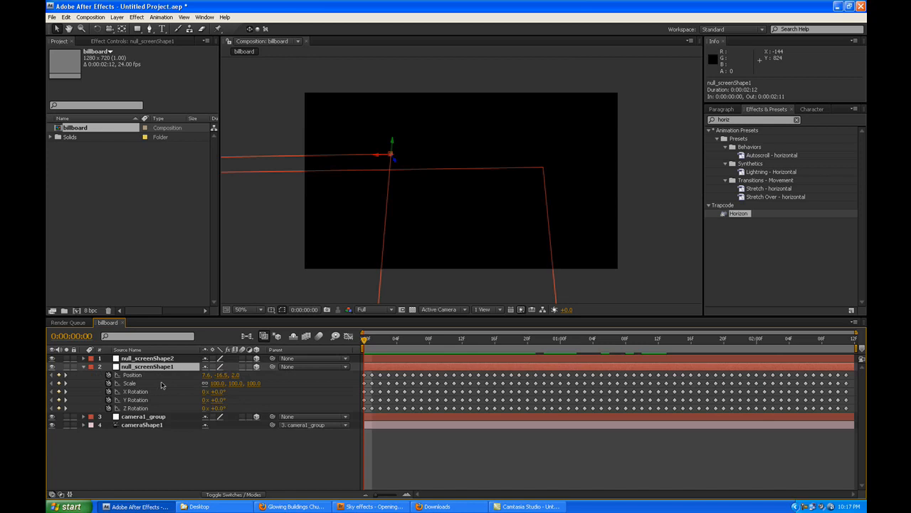
left_click_drag(112, 377, 118, 394)
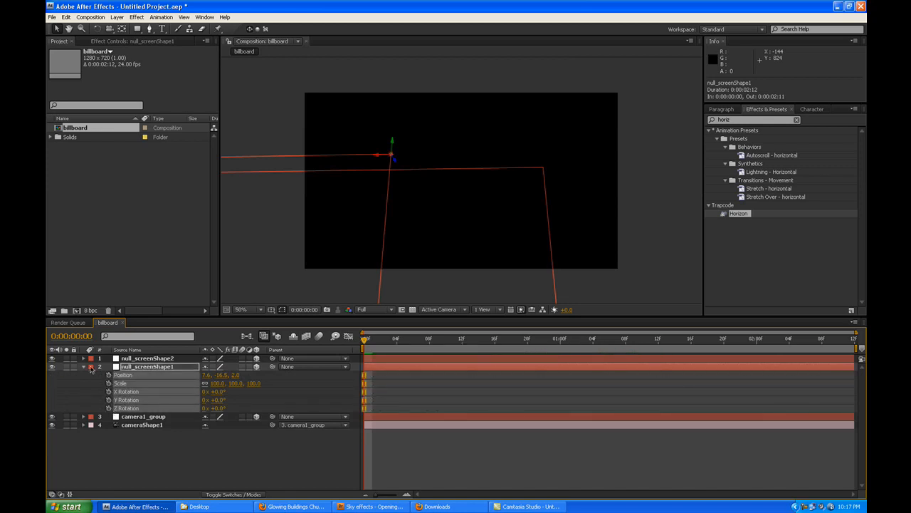
left_click(84, 367)
Remove all Position, Scale and X, Y and Z Rotation keyframes from the null_screenShape2 layer and collapse its properties.
left_click(130, 360)
key("u")
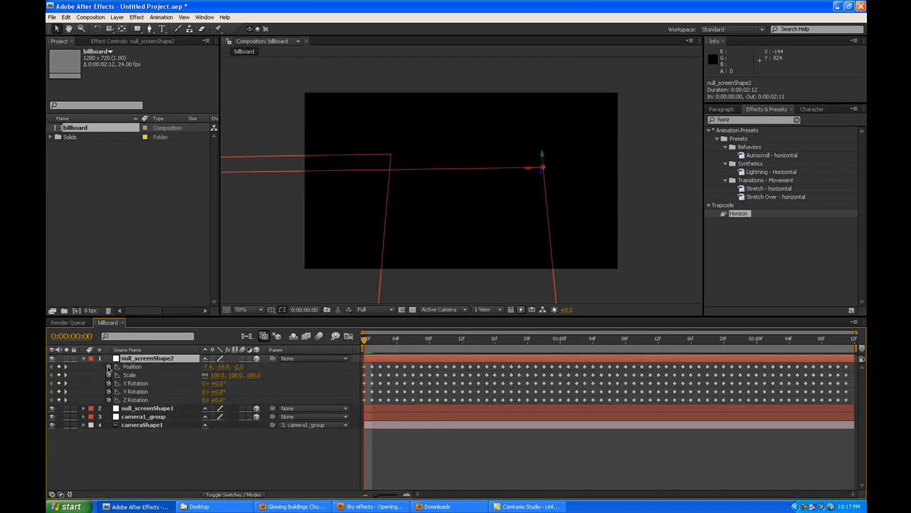
left_click_drag(107, 371, 115, 400)
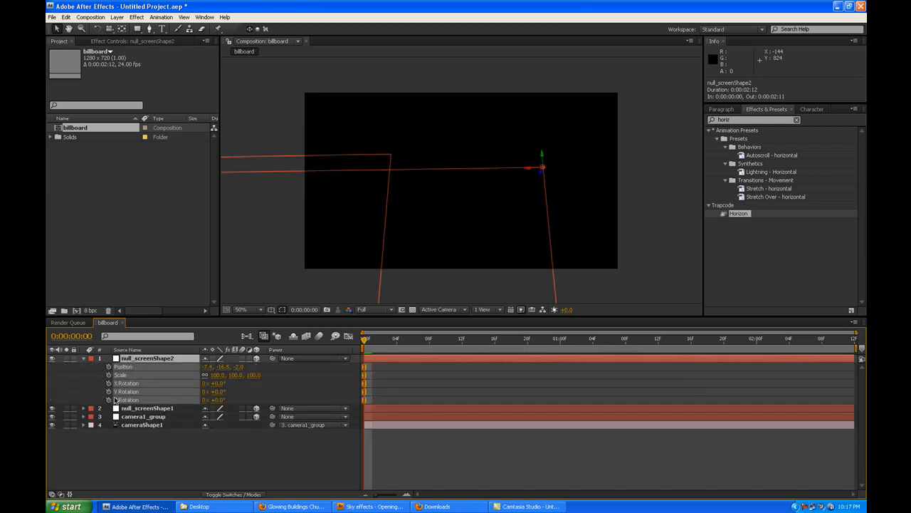
left_click(84, 359)
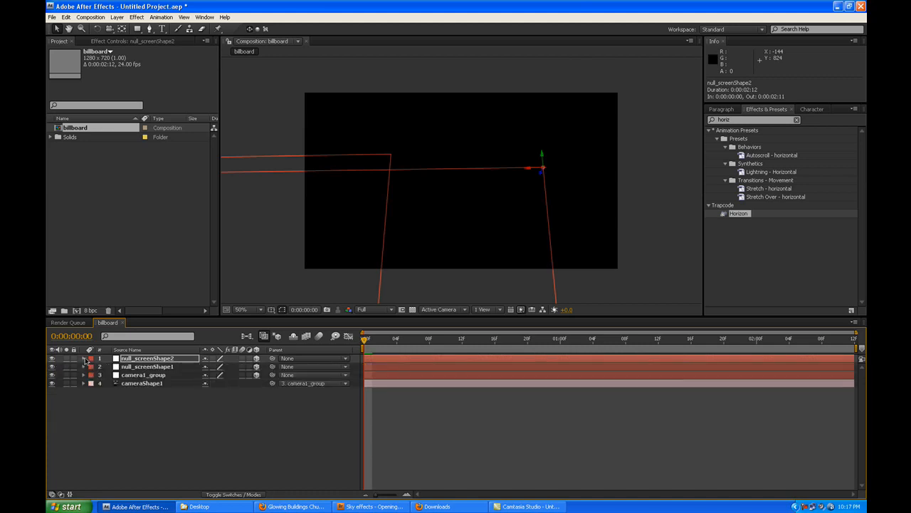
left_click(143, 367)
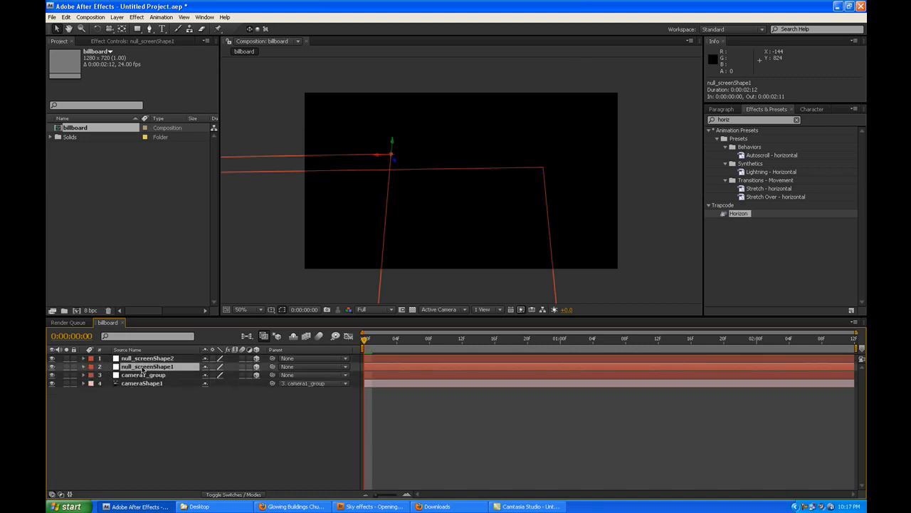
left_click(188, 413)
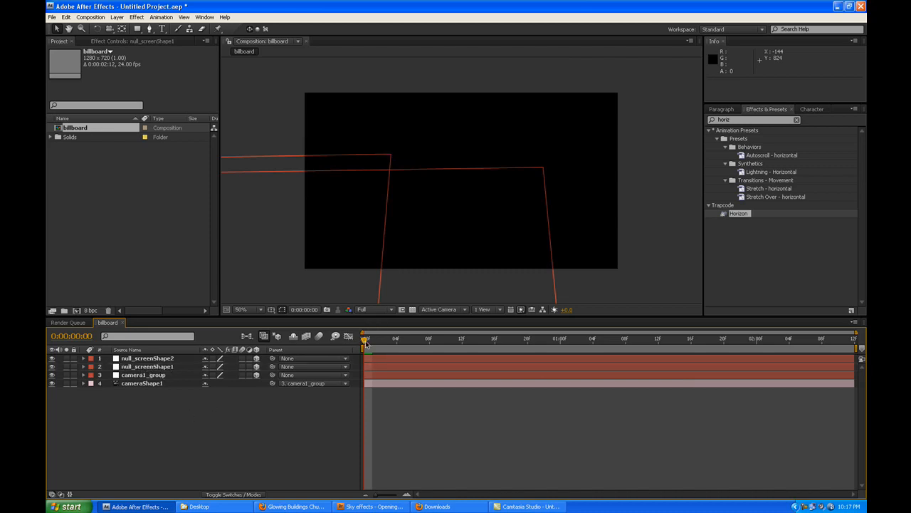
Import the rendered frames starting at screens.001 from the images/MasterBeauty folder as a Targa sequence.
double_click(114, 213)
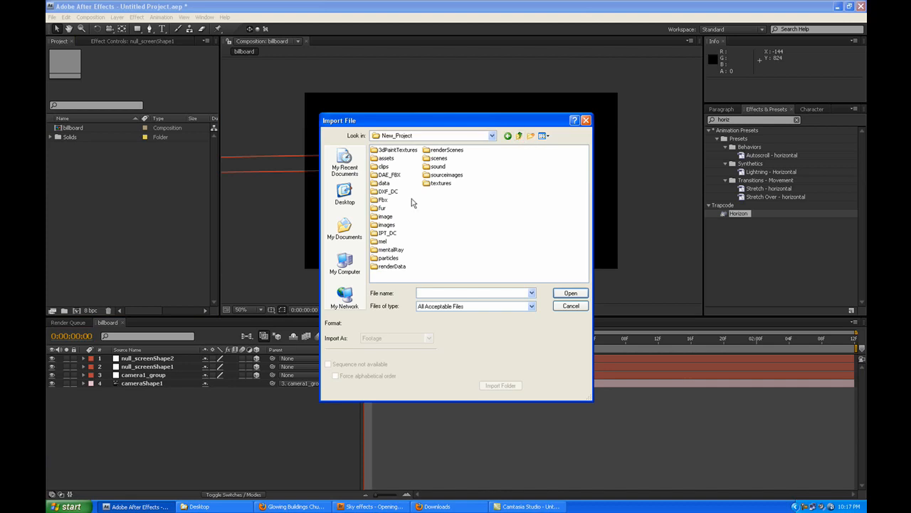
double_click(387, 224)
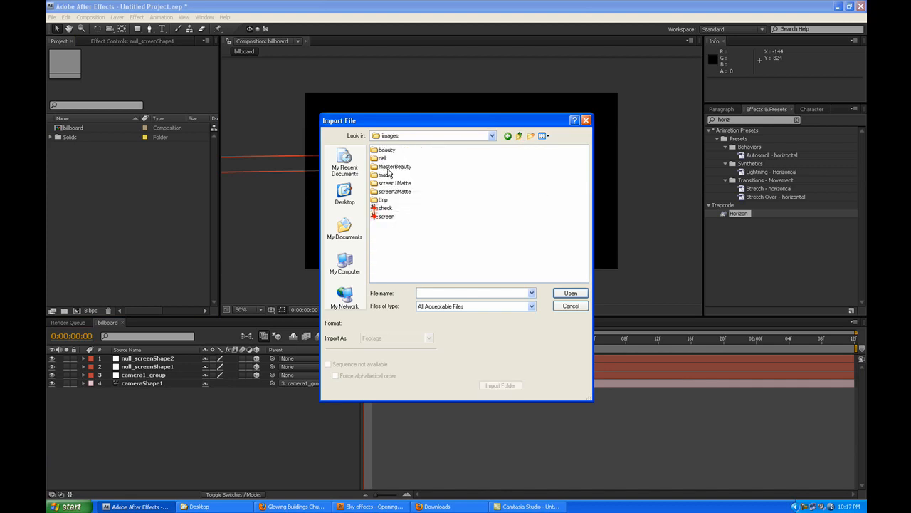
double_click(395, 166)
left_click(391, 157)
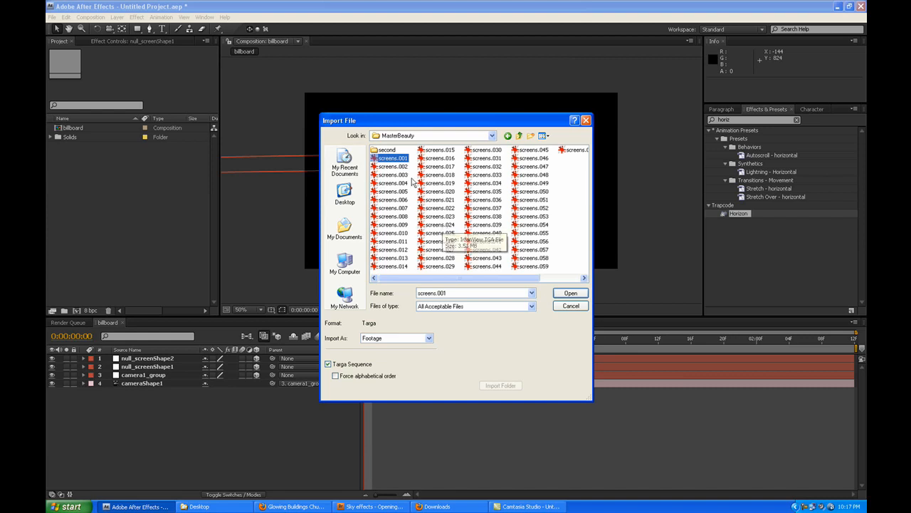
left_click(570, 294)
left_click(476, 310)
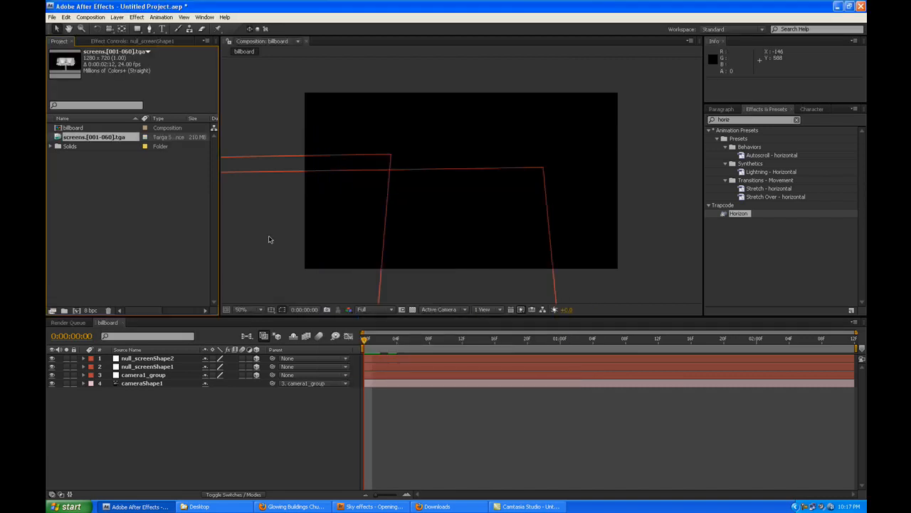
Add the screens.[001-060].tga sequence to the billboard composition beneath cameraShape1 and scrub the timeline to check its alignment with the nulls.
left_click_drag(110, 141, 199, 400)
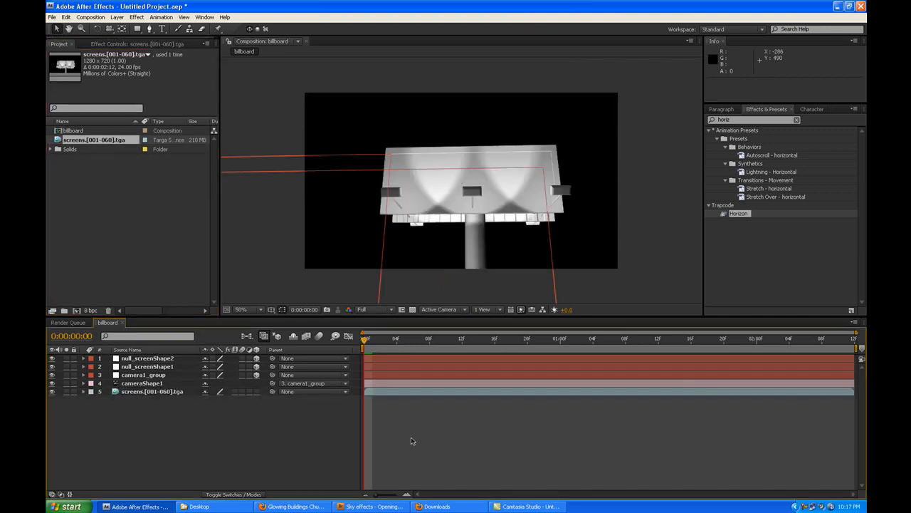
mouse_move(375, 349)
left_mouse_down()
mouse_move(484, 349)
mouse_move(364, 358)
left_mouse_up()
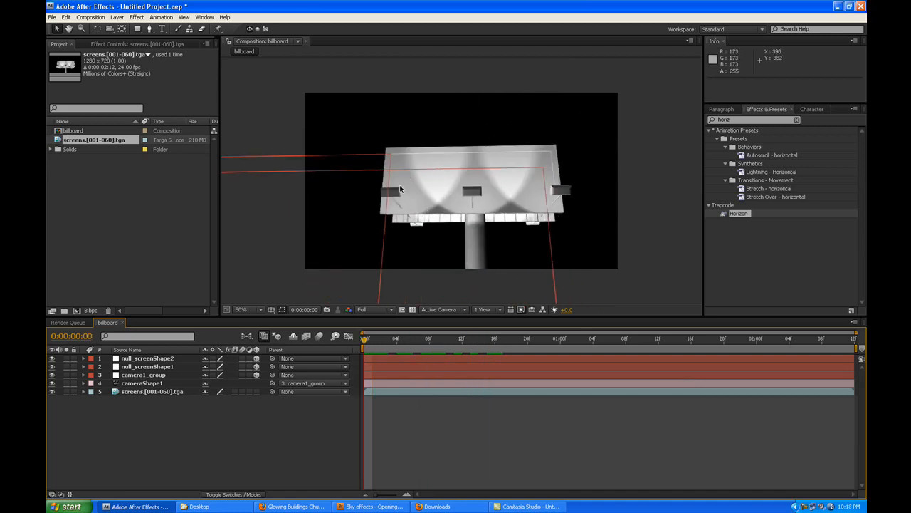
Preview the billboard animation and inspect how null_screenShape1 and null_screenShape2 sit and face on the rendered screens.
scroll(401, 186, "up", 2)
scroll(407, 197, "down", 2)
key("space")
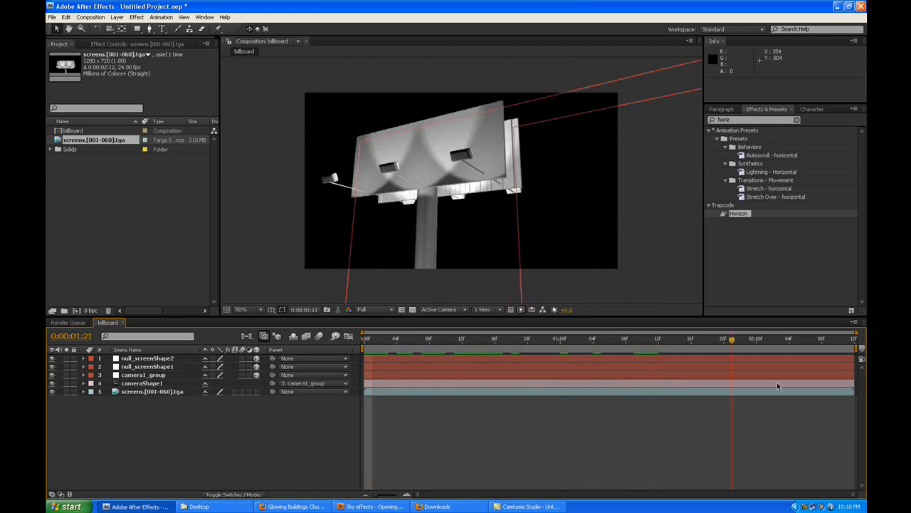
key("space")
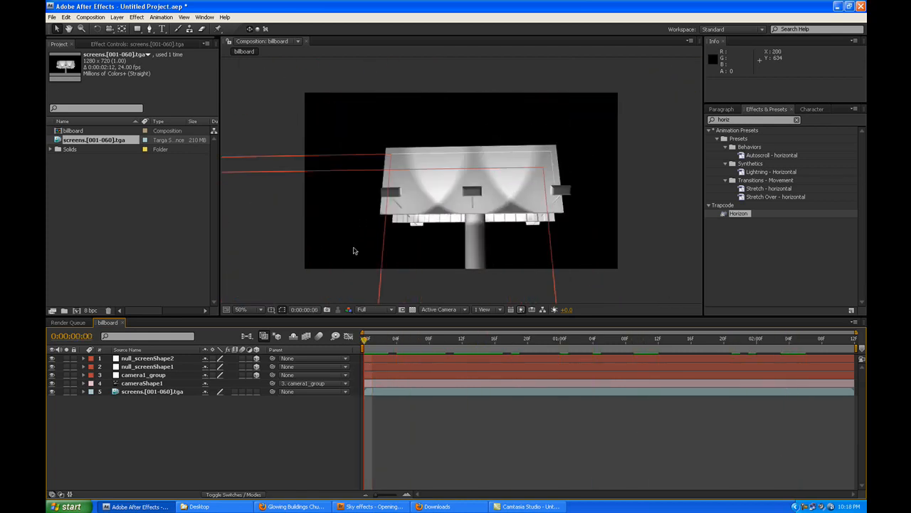
left_click(179, 368)
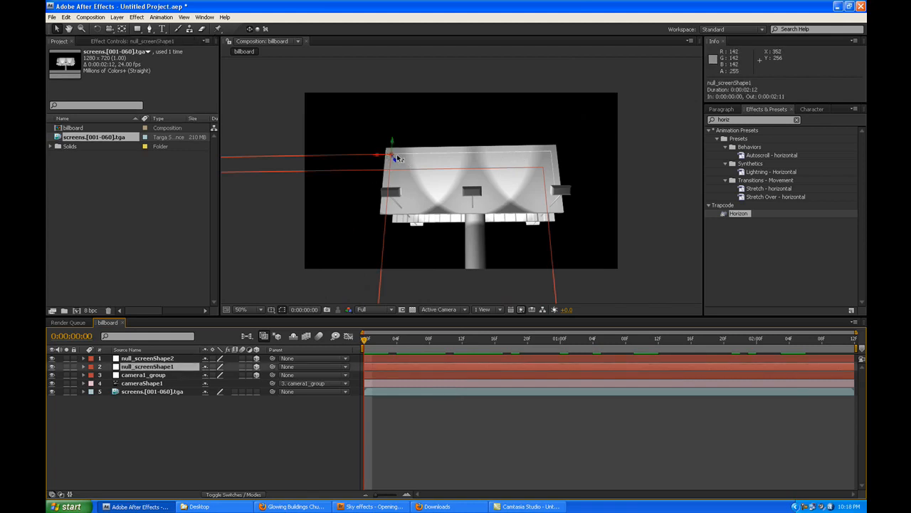
left_click(179, 360)
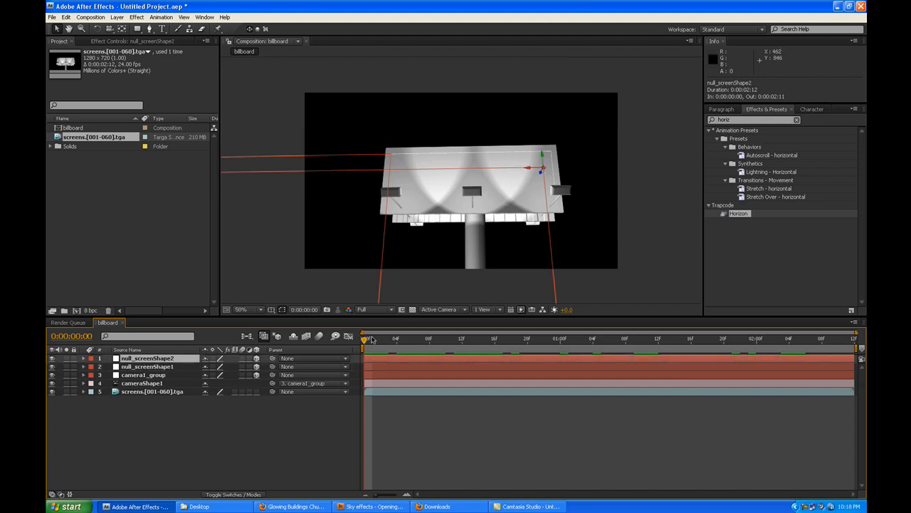
left_click_drag(366, 340, 334, 340)
Set the Y Rotation of the null_screenShape1 layer to 180°.
left_click(180, 367)
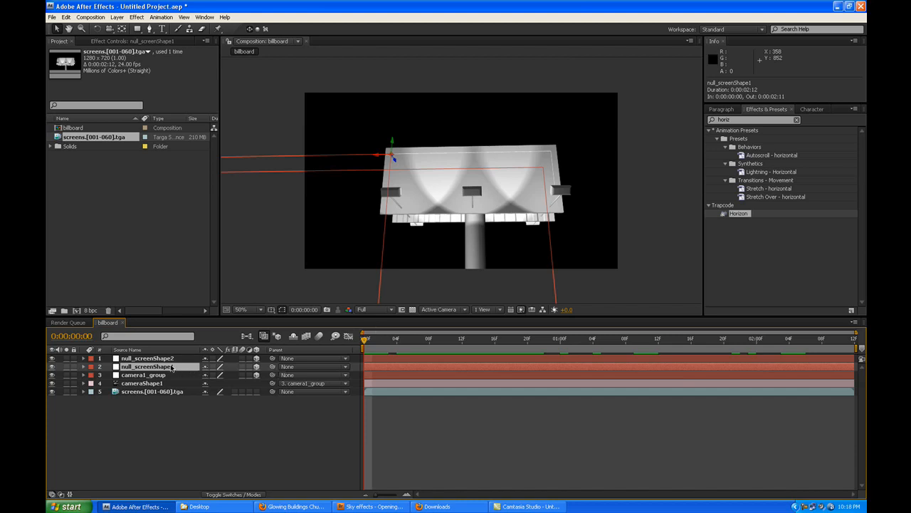
key("r")
left_click(218, 392)
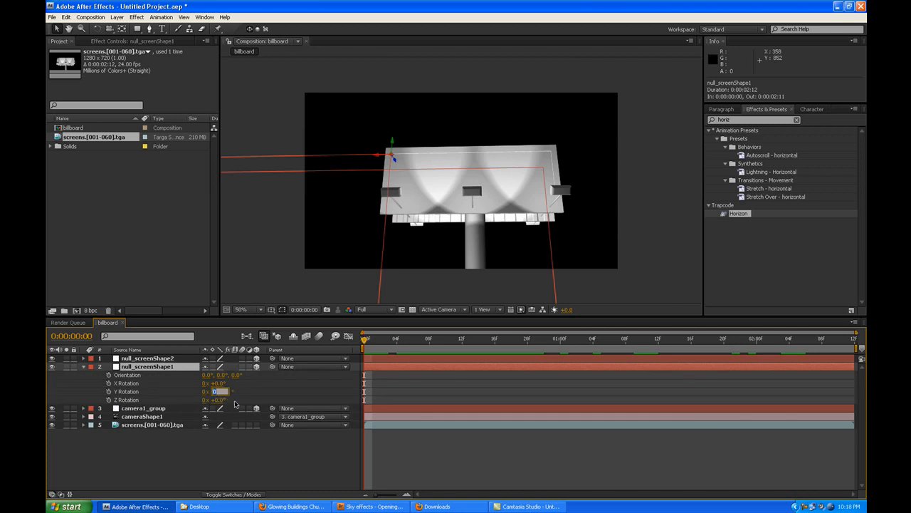
key("Return")
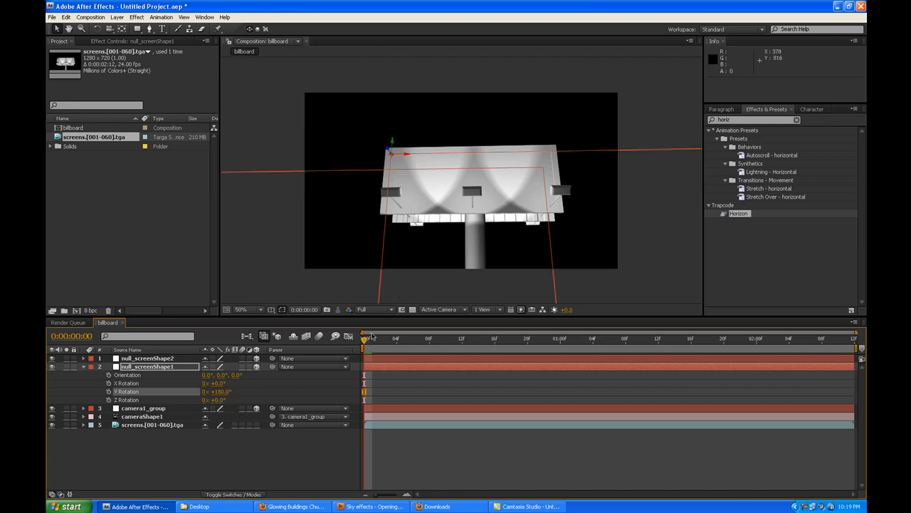
Scale null_screenShape1 to about 14.9, 5.2, 7.0% so its outline fits the front billboard screen.
left_click(191, 369)
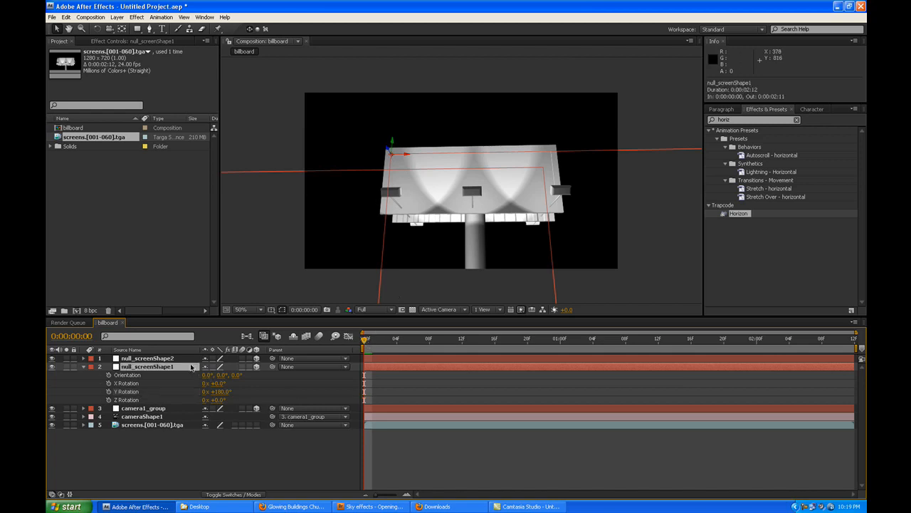
key("s")
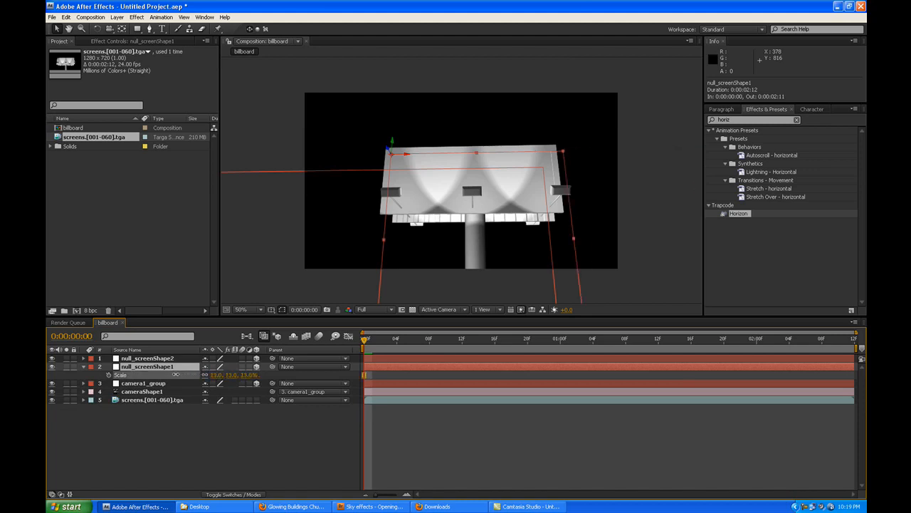
left_click_drag(176, 374, 172, 376)
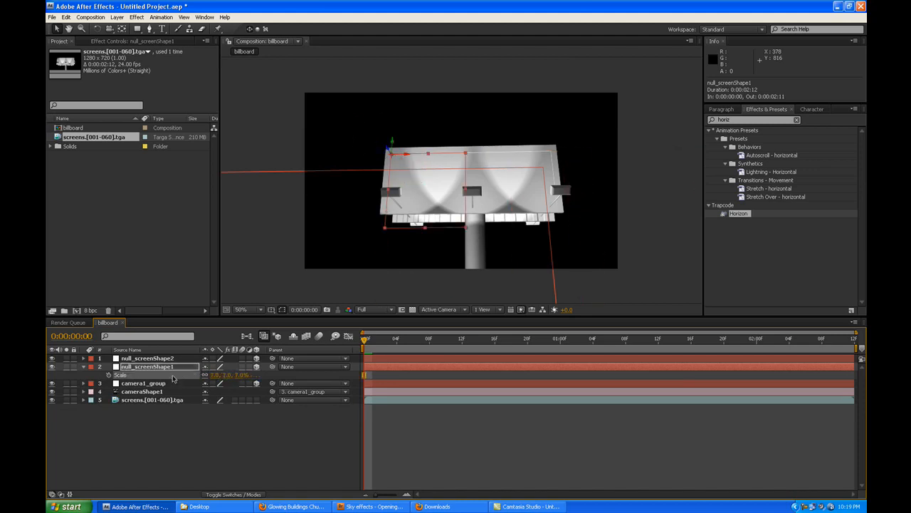
left_click_drag(465, 228, 558, 208)
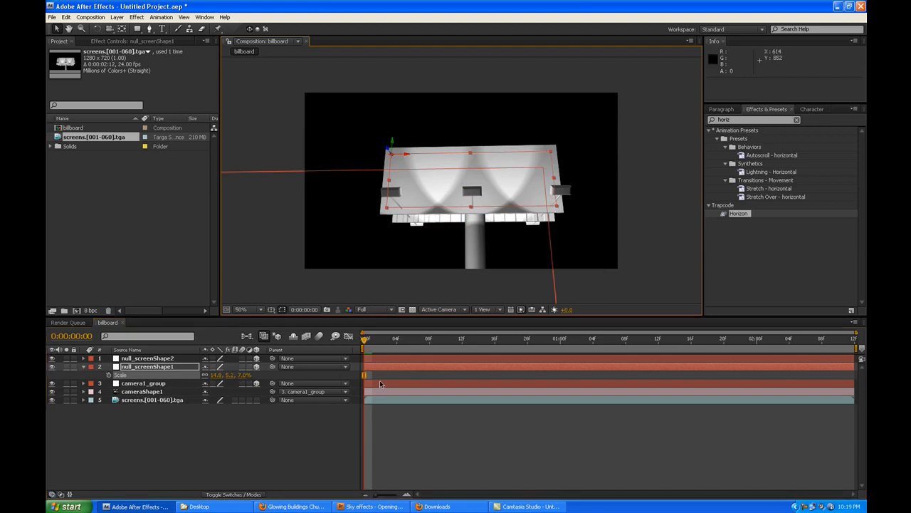
At 0:00:01:02, scale null_screenShape2 to about 14.9, 5.3, 6.0% so its outline fits the second billboard screen.
left_click_drag(365, 342, 580, 354)
left_click(174, 359)
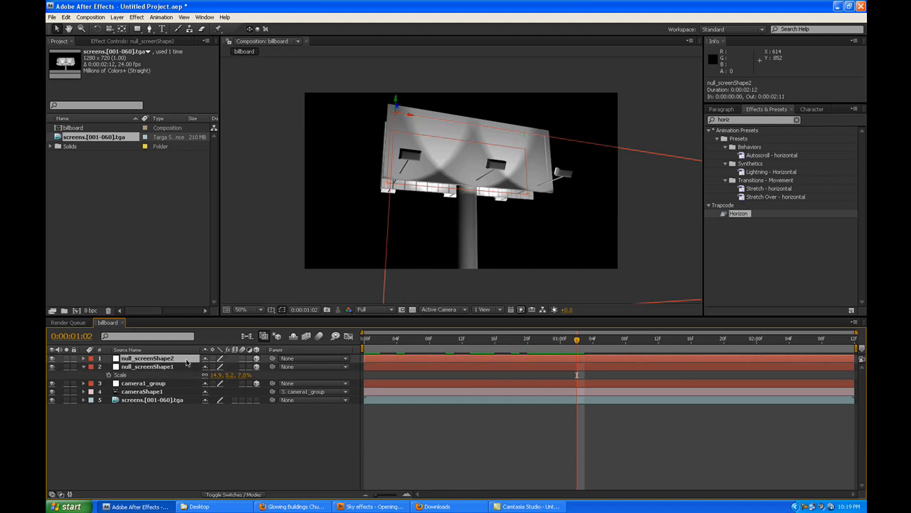
key("s")
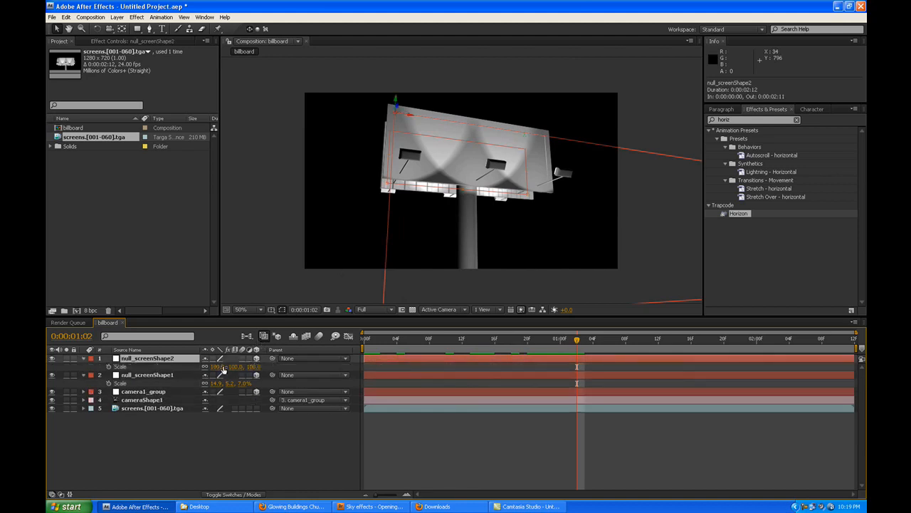
left_click_drag(196, 366, 168, 366)
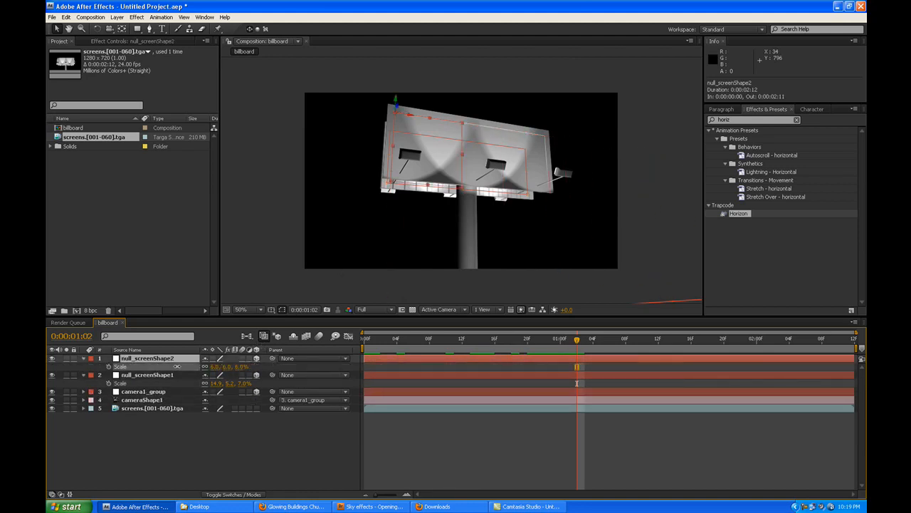
left_click_drag(526, 190, 548, 191)
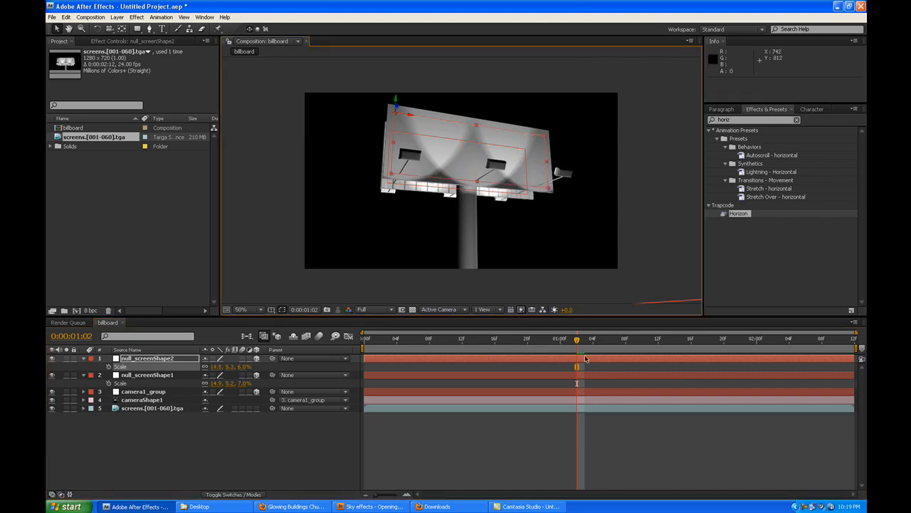
Return to the first frame and collapse the Scale properties of both screen nulls.
left_click_drag(577, 339, 363, 364)
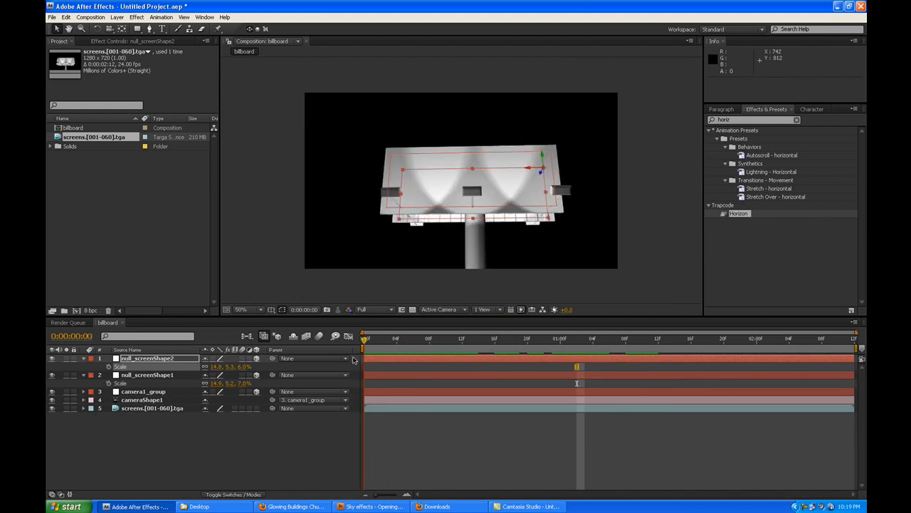
left_click(427, 438)
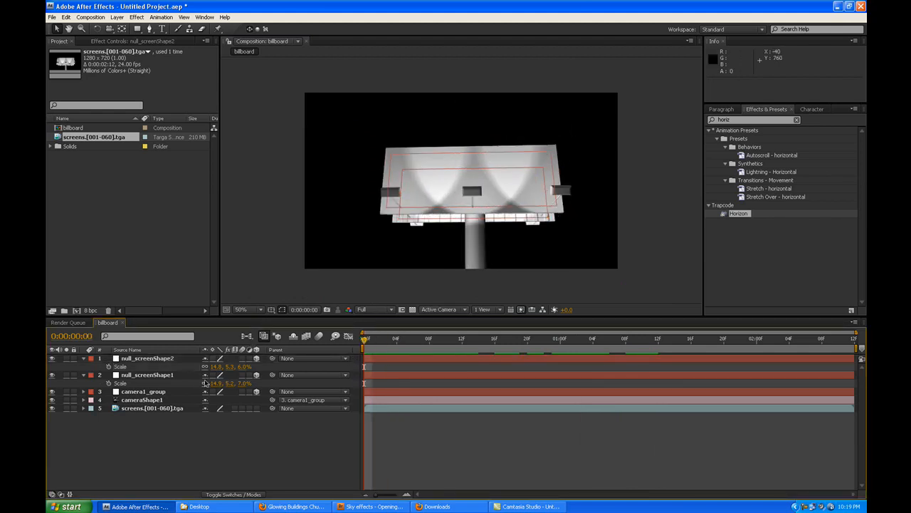
left_click(86, 359)
left_click(84, 367)
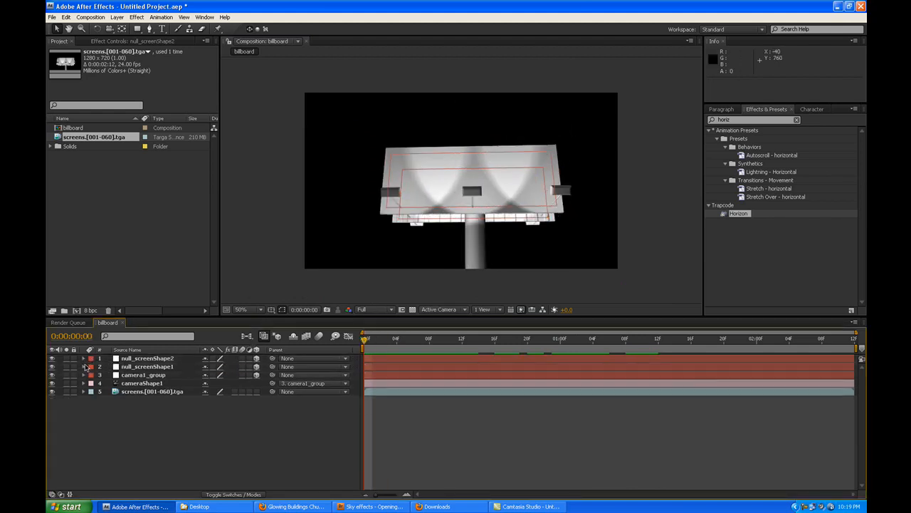
Import flickr_Photo1_by_Wonderlane and flickr_Photo2_by_Wonderlane from the AETUTS/stock images folder as still footage, with JPEG Sequence off.
double_click(117, 226)
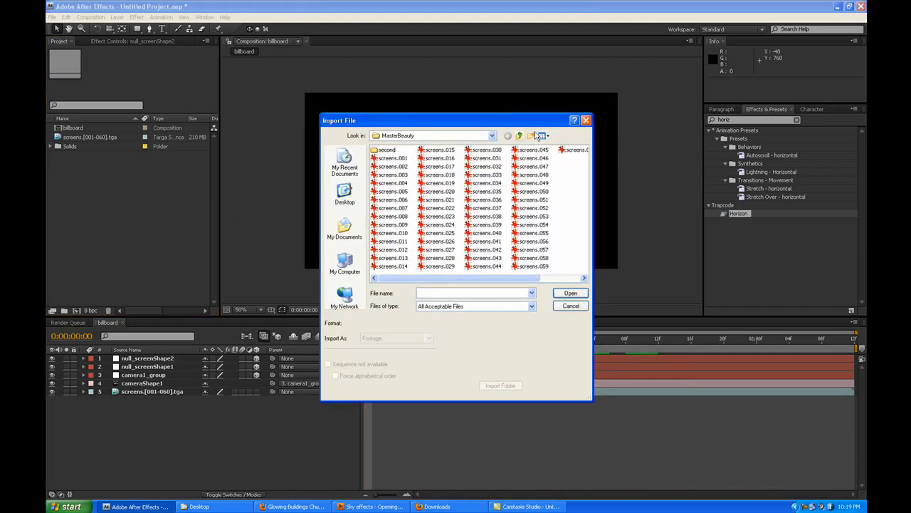
left_click(520, 136)
left_click(521, 136)
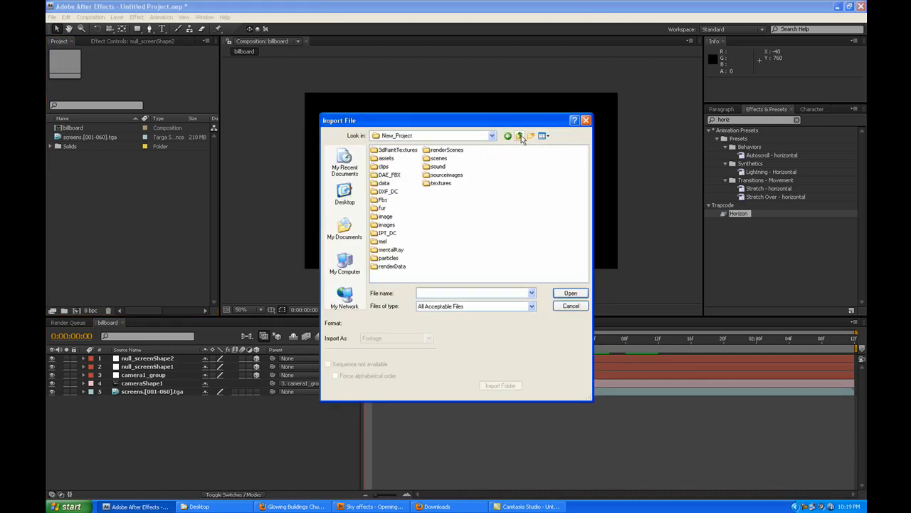
left_click(521, 136)
left_click(521, 136)
left_click(521, 136)
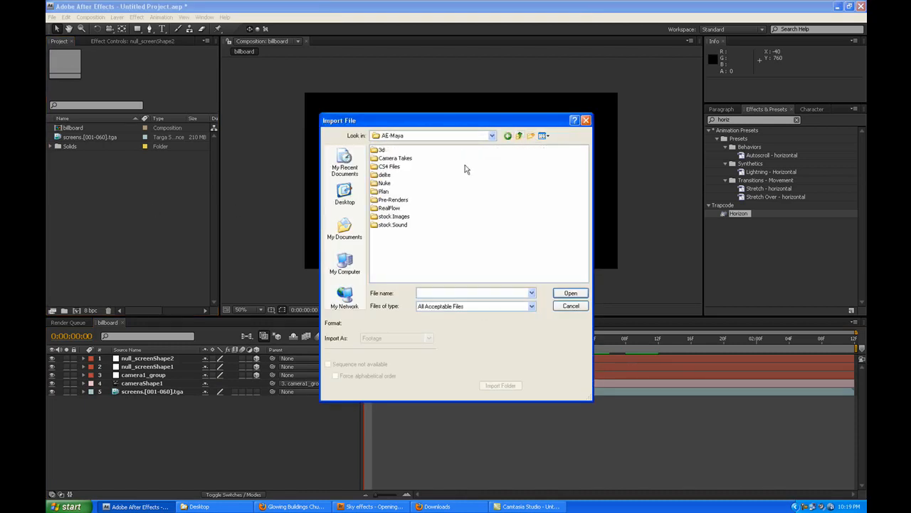
left_click(521, 136)
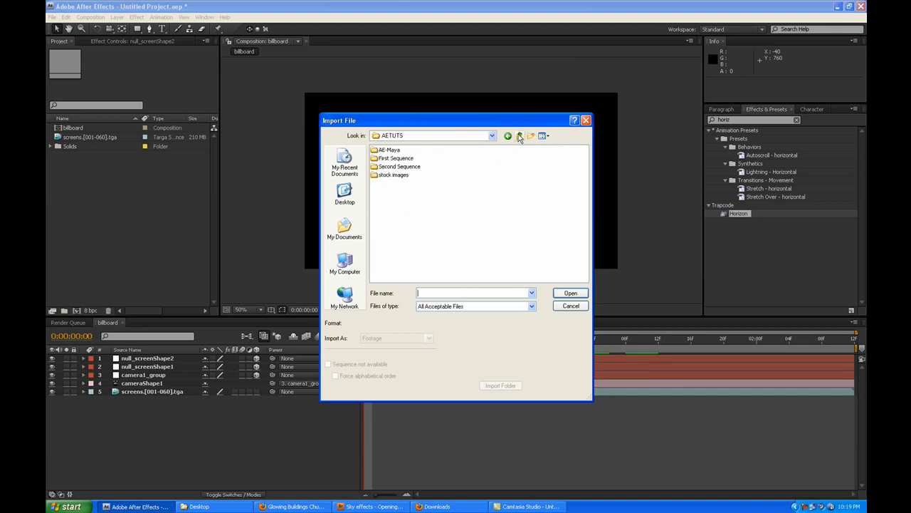
double_click(401, 175)
left_click(421, 151)
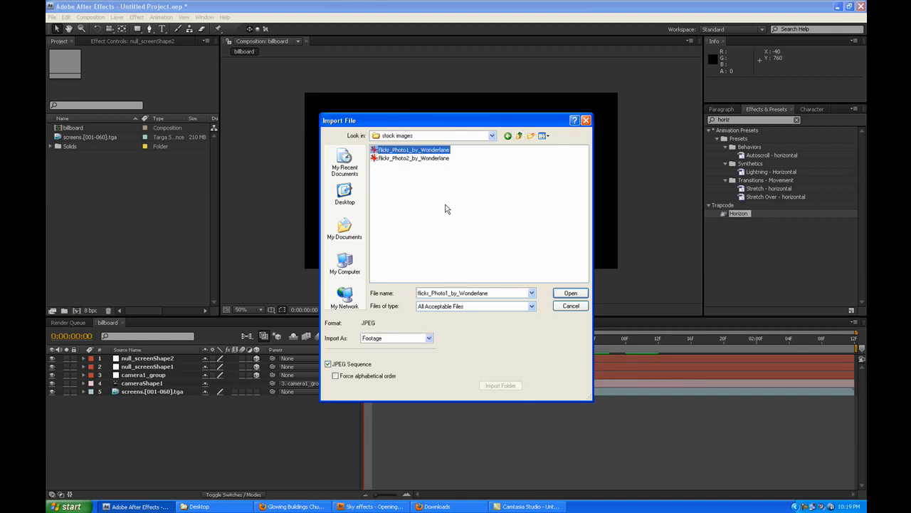
left_click(361, 364)
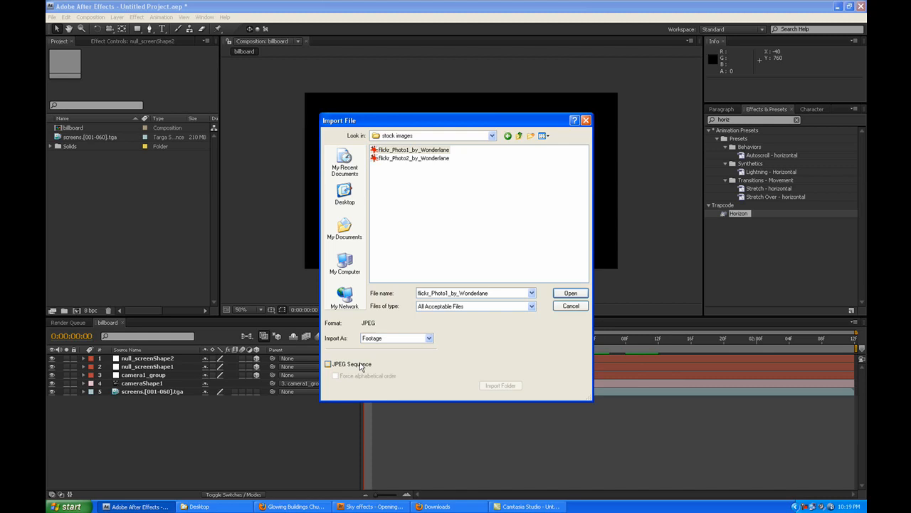
left_click(436, 157, "shift")
left_click(563, 292)
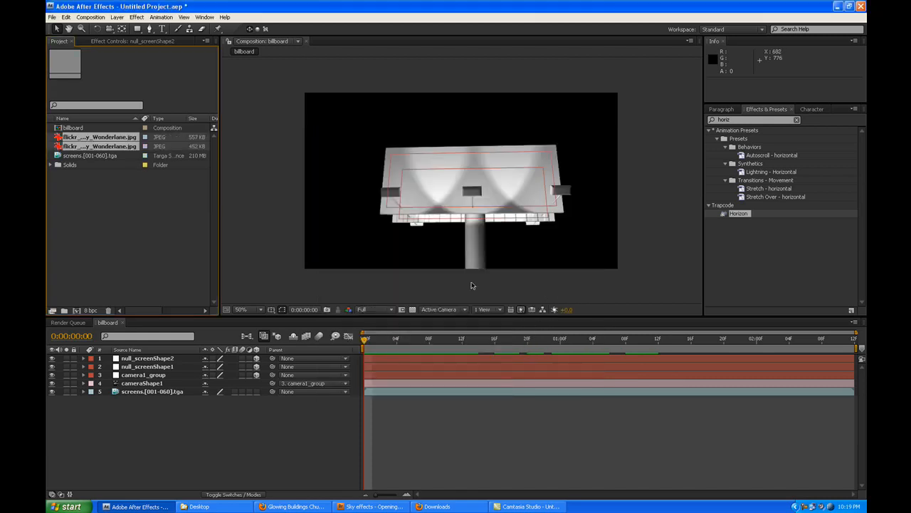
left_click(164, 231)
Add flickr_Photo1_by_Wonderlane.jpg to the billboard composition directly above null_screenShape1 and make it a 3D layer.
left_click(118, 138)
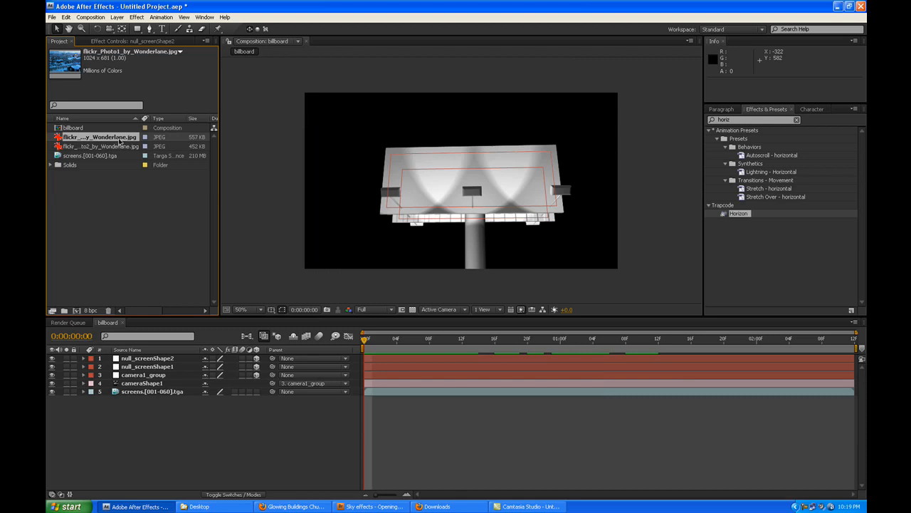
left_click_drag(110, 139, 172, 366)
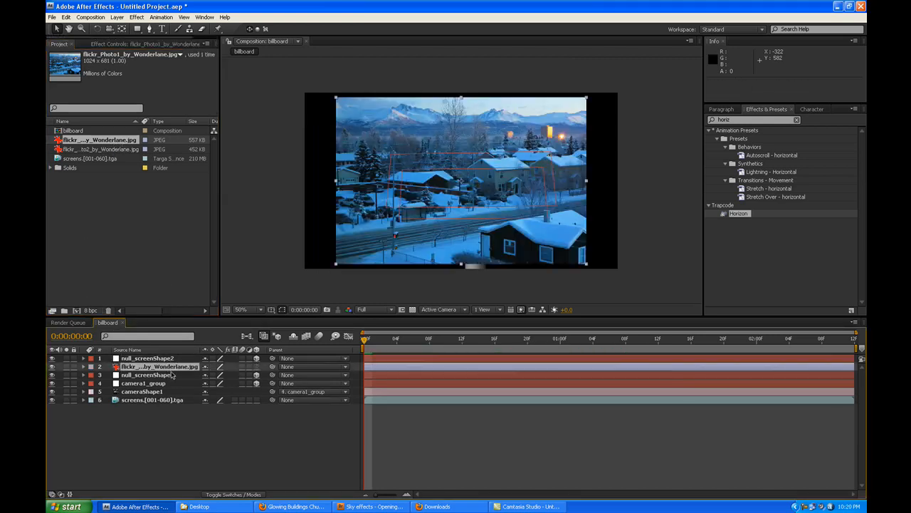
left_click(257, 366)
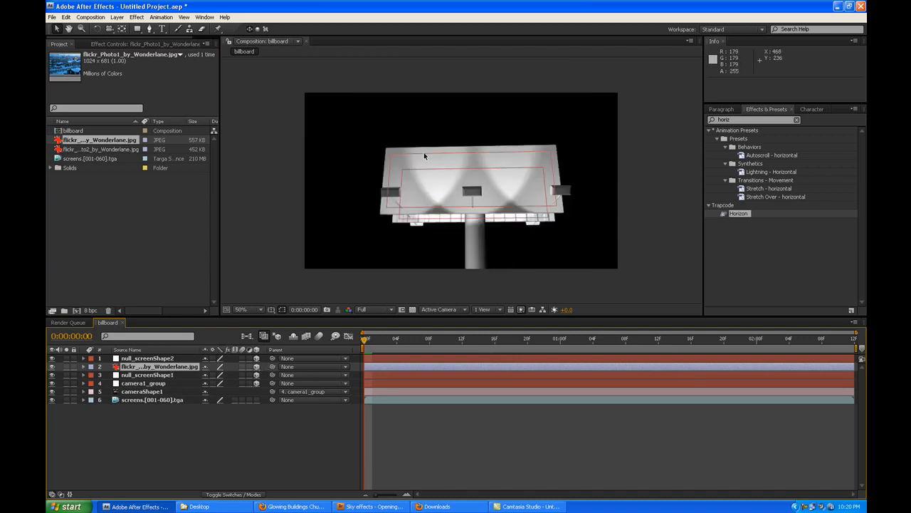
Examine where the 3D photo layer lies in the composition relative to the billboard, ending at 50% magnification.
key("comma")
key("comma")
key("comma")
key("comma")
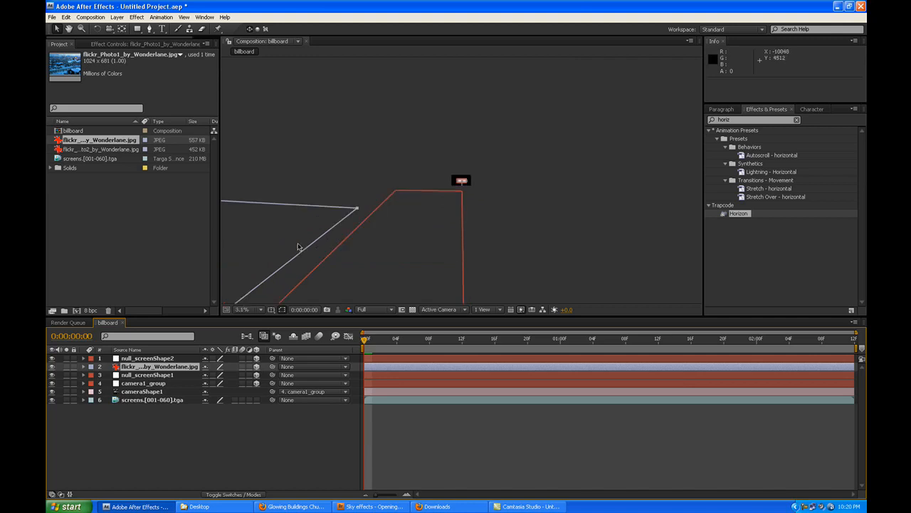
key("period")
key("period")
key("period")
key("period")
key("period")
key("period")
key("period")
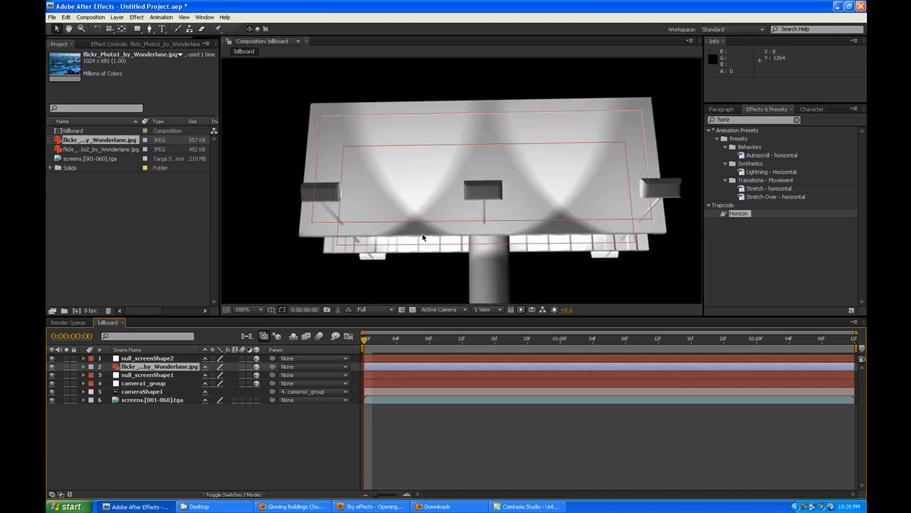
key("comma")
key("comma")
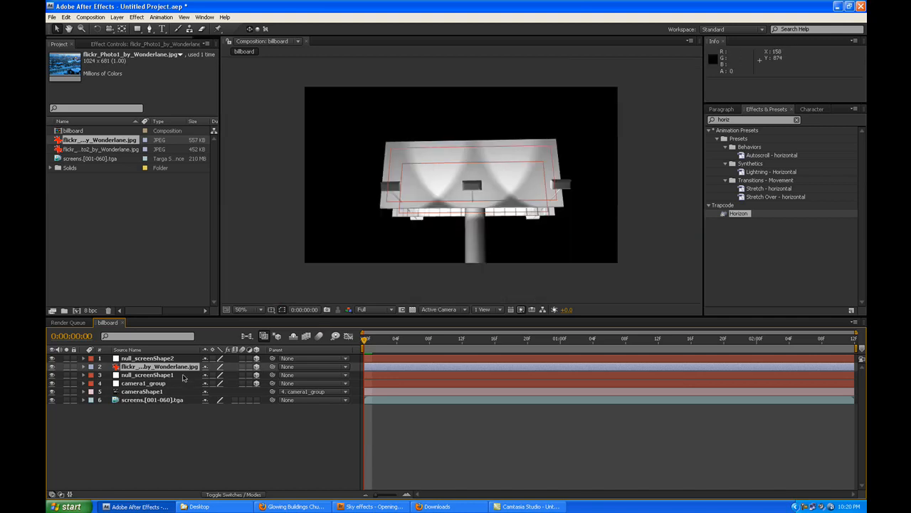
Copy the Position value of null_screenShape1 onto the flickr_Photo1_by_Wonderlane.jpg layer.
left_click(149, 374)
key("p")
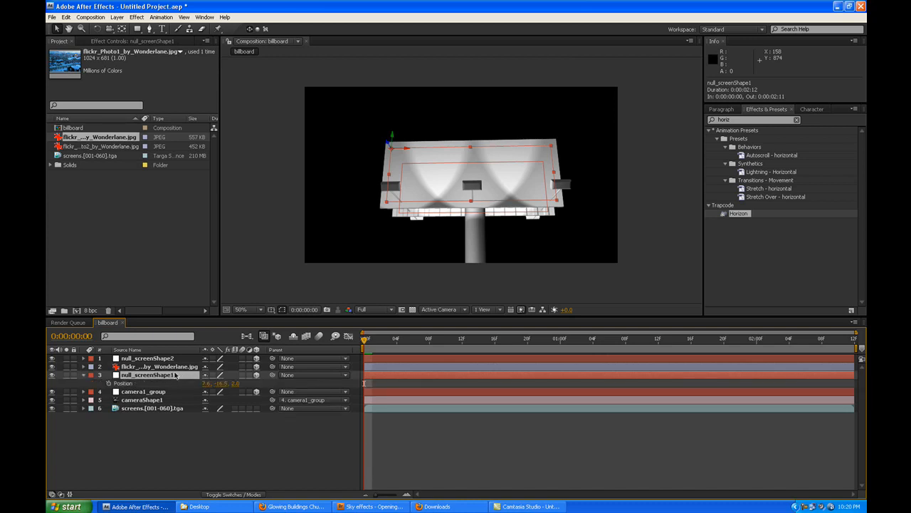
left_click(152, 383)
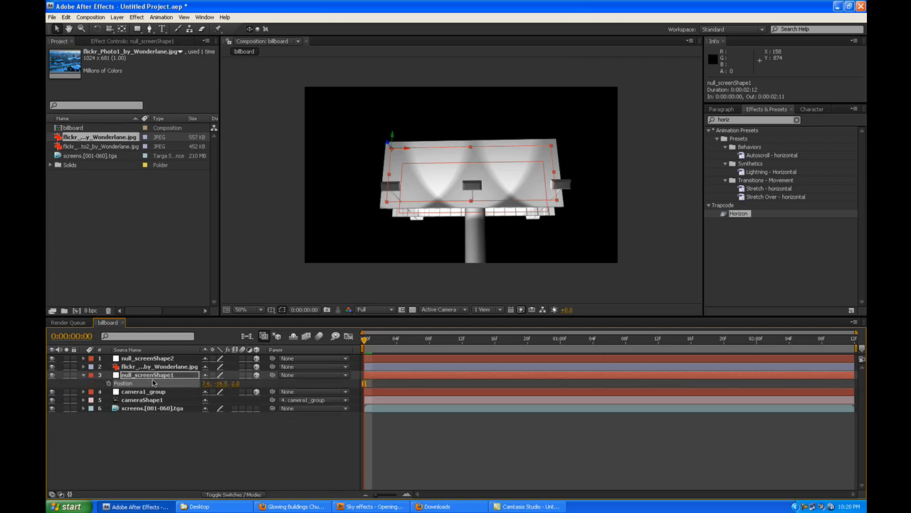
left_click(151, 367)
key("p")
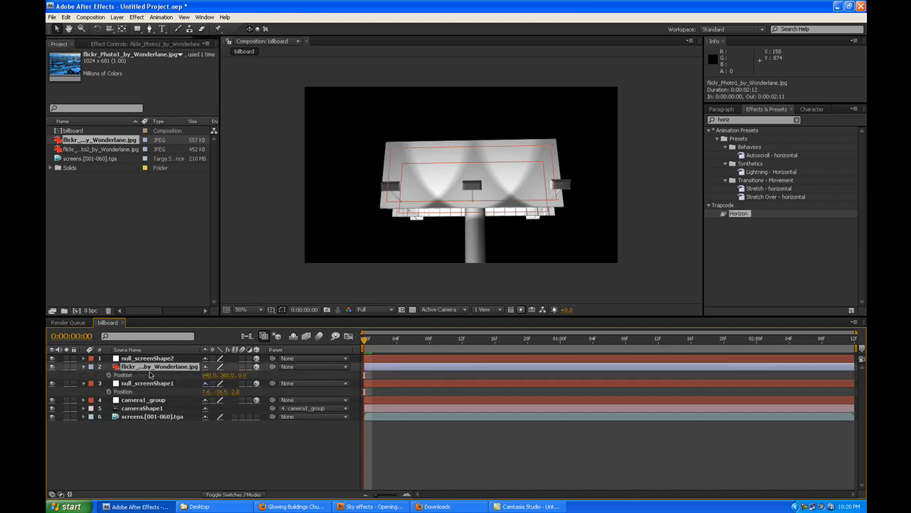
key("ctrl+v")
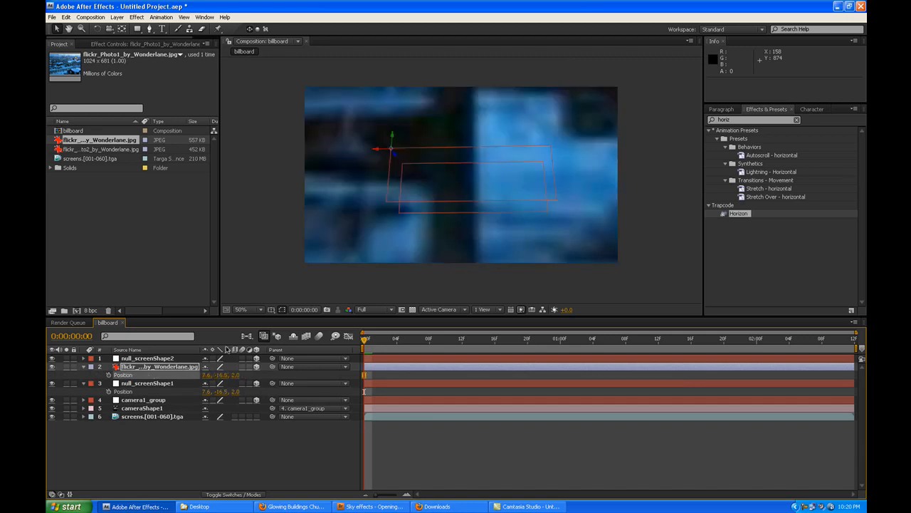
Scale the flickr_Photo1_by_Wonderlane.jpg layer down to 1%.
left_click(162, 386)
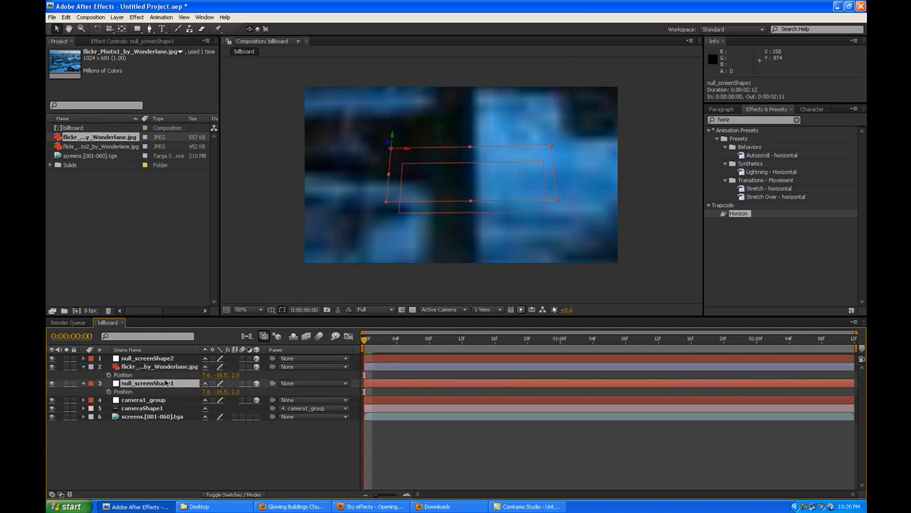
left_click(168, 367)
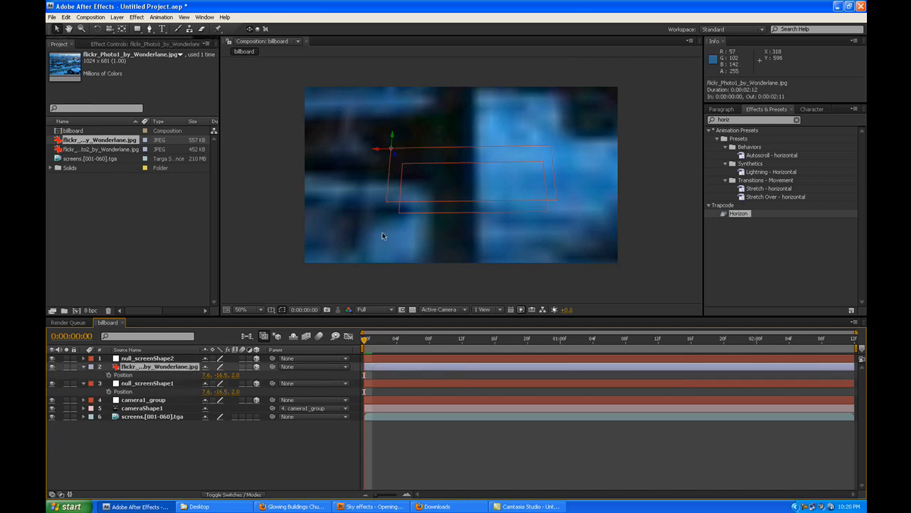
key("s")
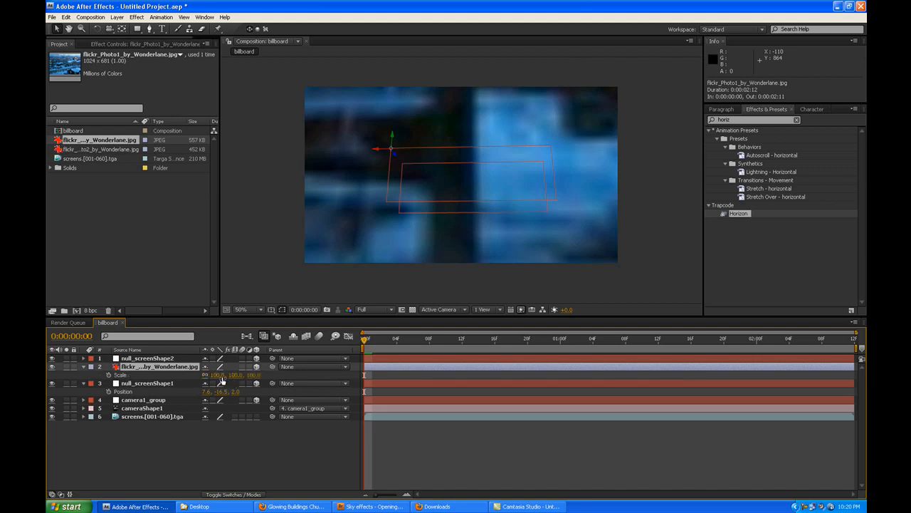
left_click_drag(221, 375, 172, 374)
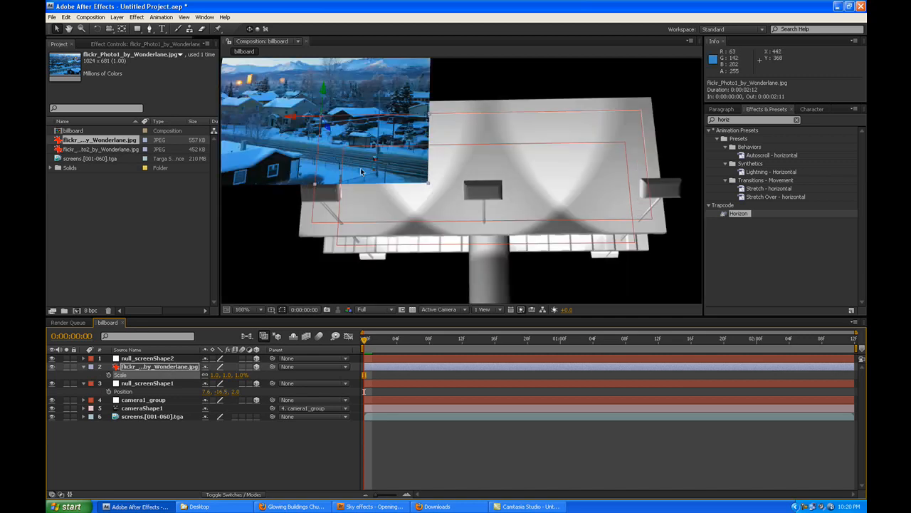
Set the flickr_Photo1_by_Wonderlane.jpg layer's Anchor Point to 0, 0, 0 to match null_screenShape1.
left_click(177, 369)
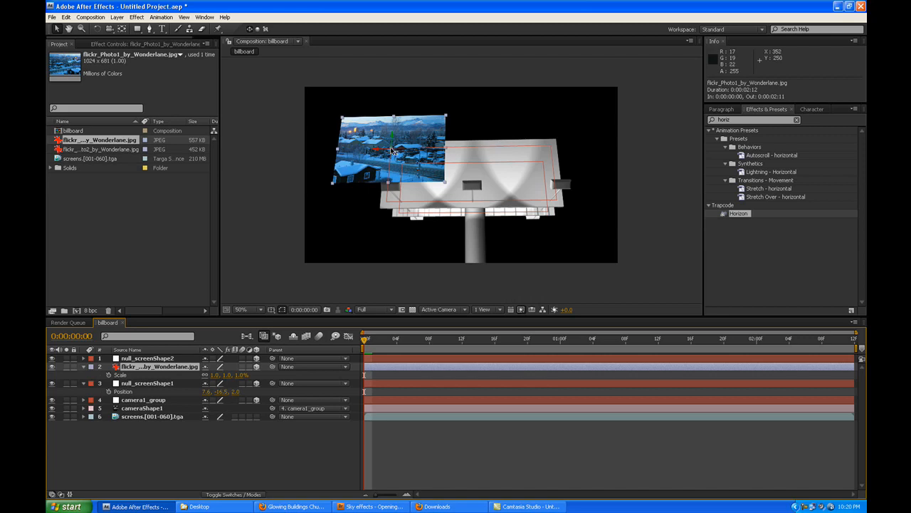
left_click(185, 384)
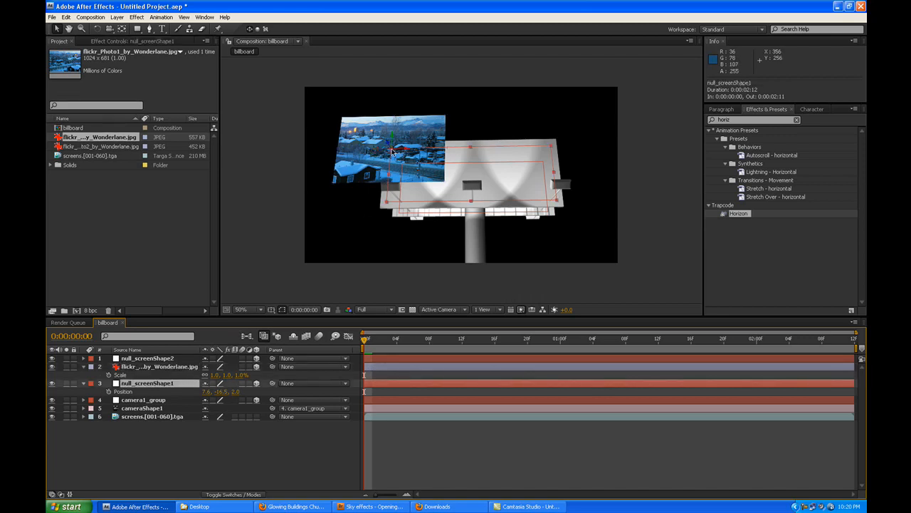
left_click(371, 155)
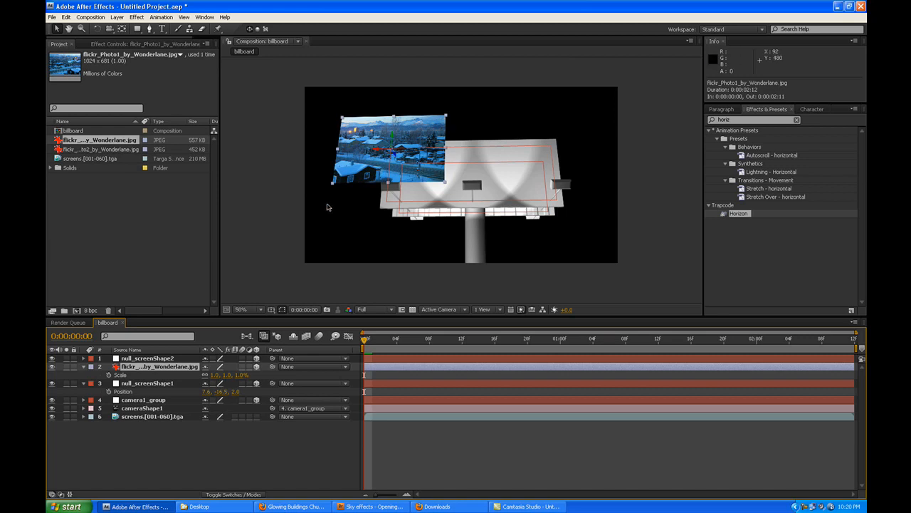
left_click(171, 384)
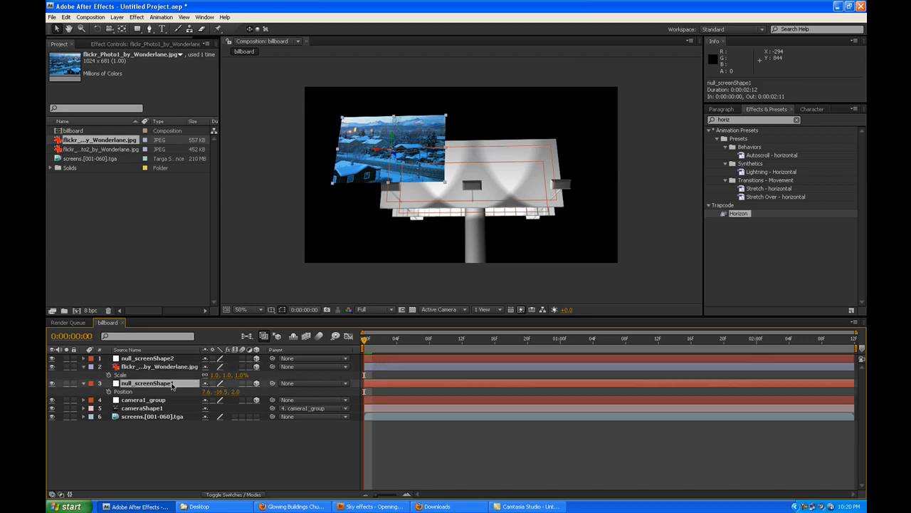
key("a")
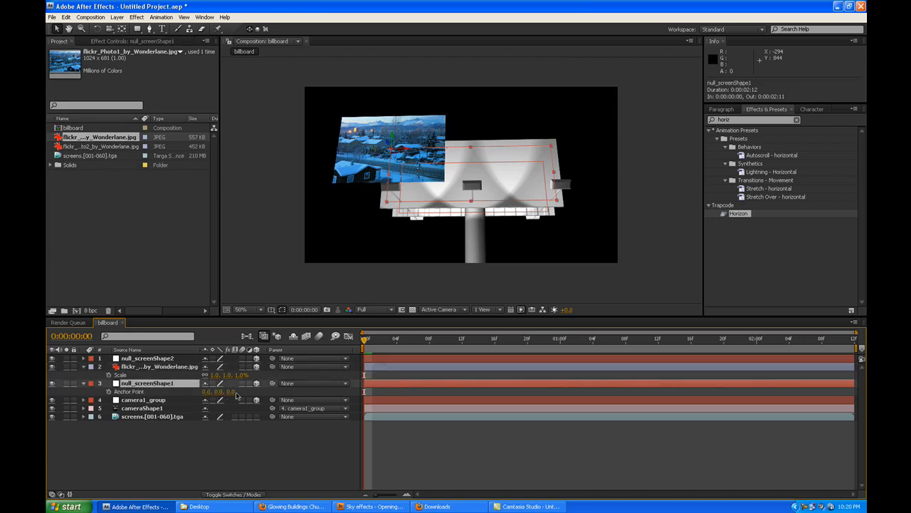
left_click(160, 366)
key("a")
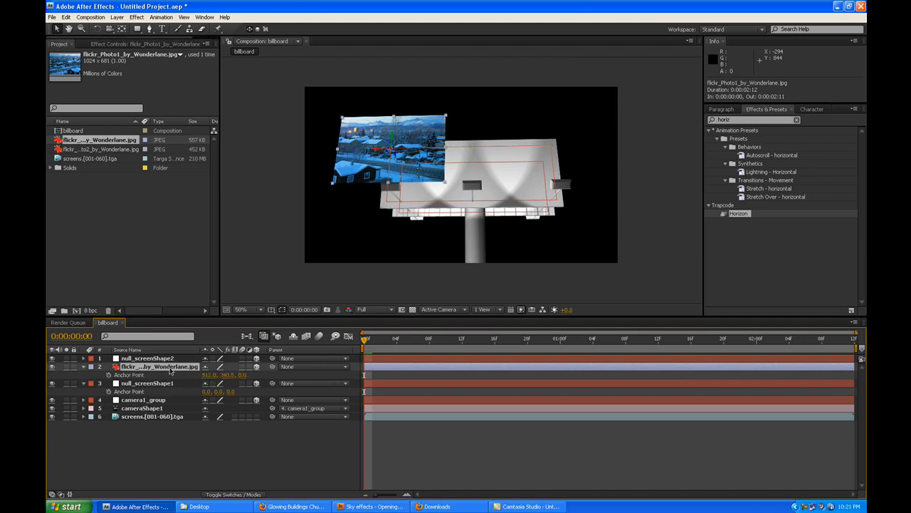
left_click(210, 376)
type("0")
key("Tab")
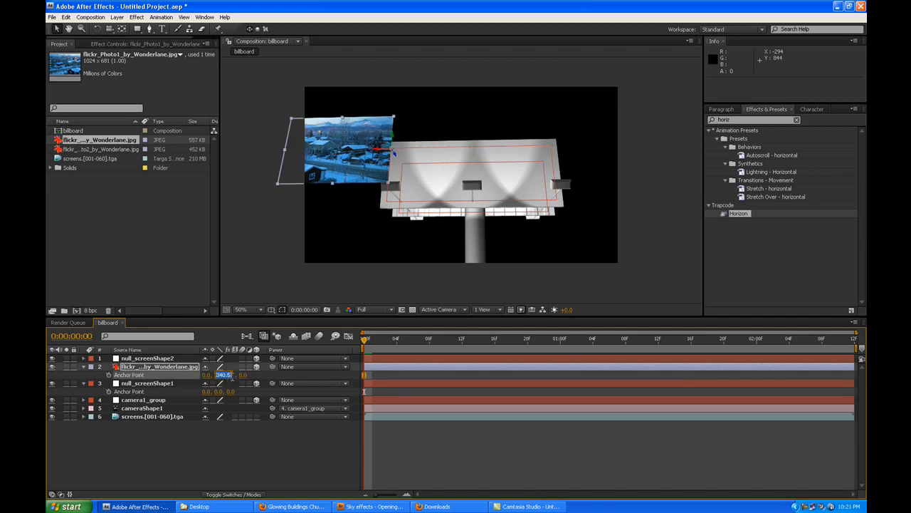
type("0")
key("Return")
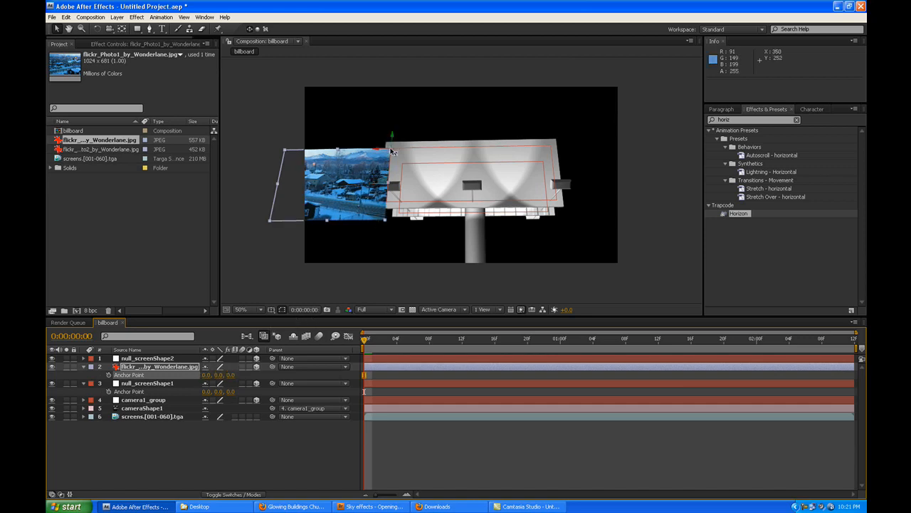
Set the flickr_Photo1_by_Wonderlane.jpg layer's Y Rotation to 180 degrees.
left_click(181, 367)
key("r")
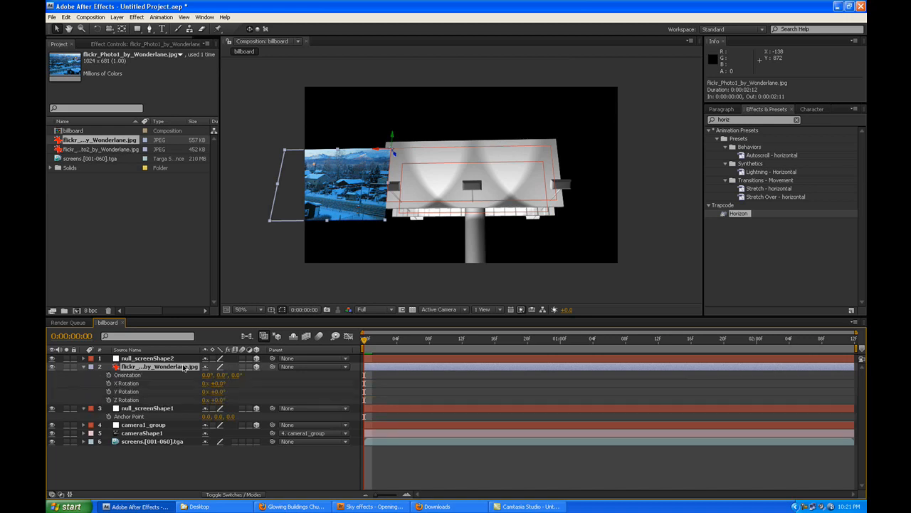
left_click(223, 392)
key("Return")
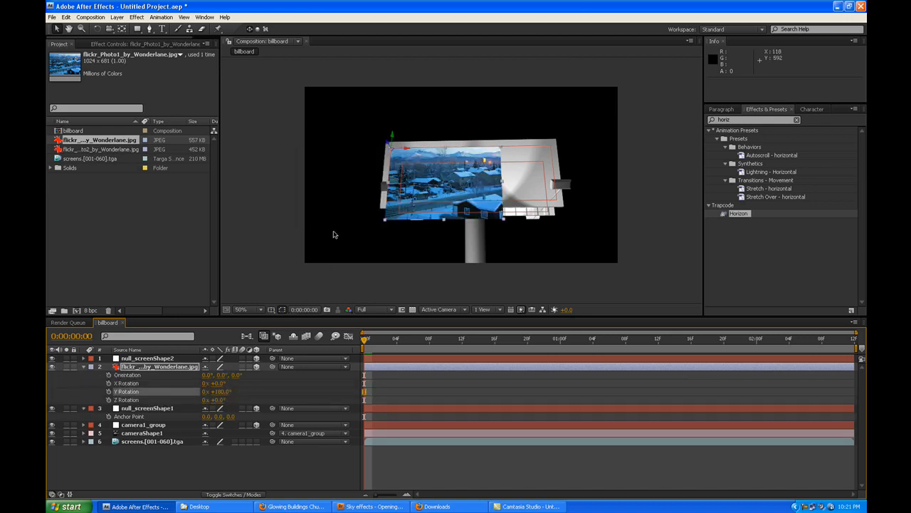
Resize the flickr_Photo1_by_Wonderlane.jpg layer by its lower corner to fill the null_screenShape1 outline, and collapse its properties.
key("period")
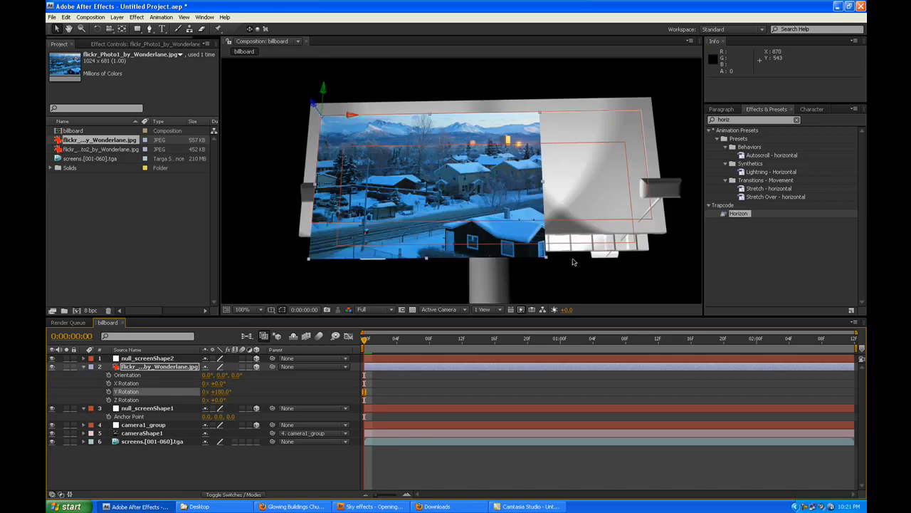
left_click_drag(546, 261, 654, 222)
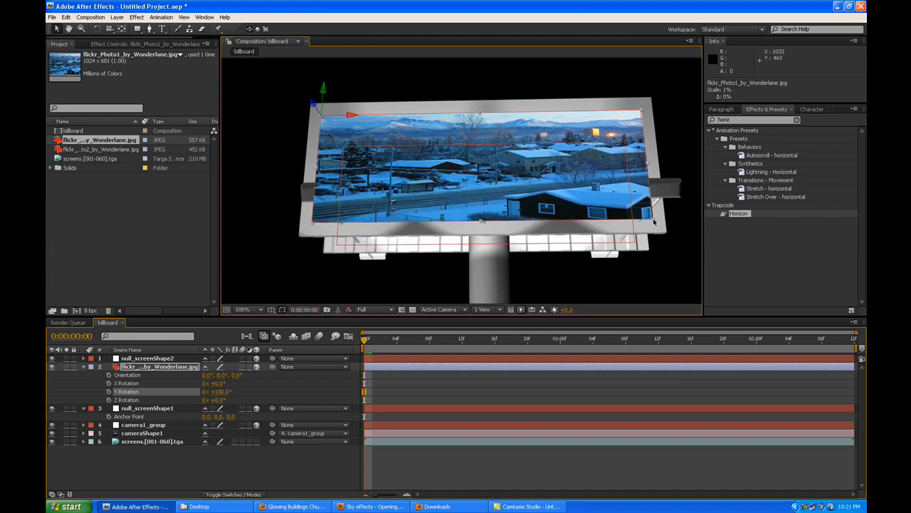
left_click(563, 470)
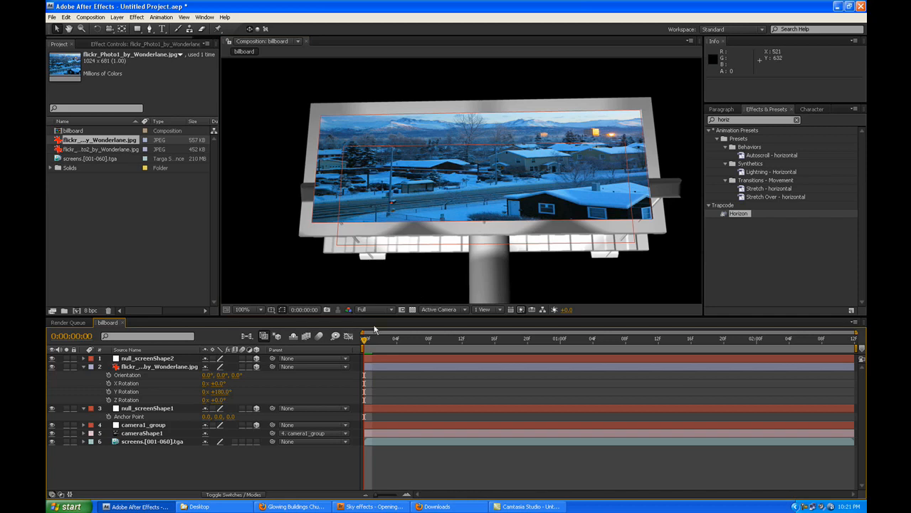
left_click(83, 366)
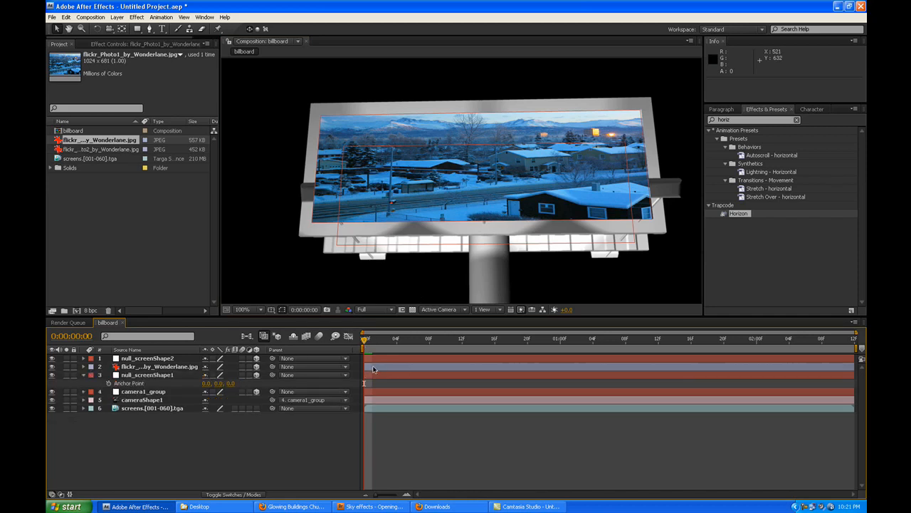
Go to 0:00:01:03 and add flickr_Photo2_by_Wonderlane.jpg to the billboard composition directly above null_screenShape2.
left_click_drag(366, 341, 584, 365)
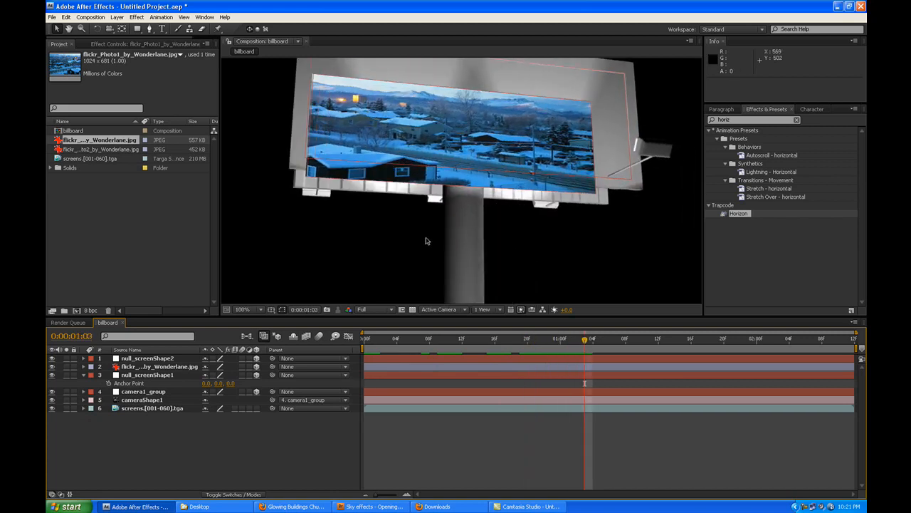
scroll(427, 241, "down", 1)
left_click(112, 149)
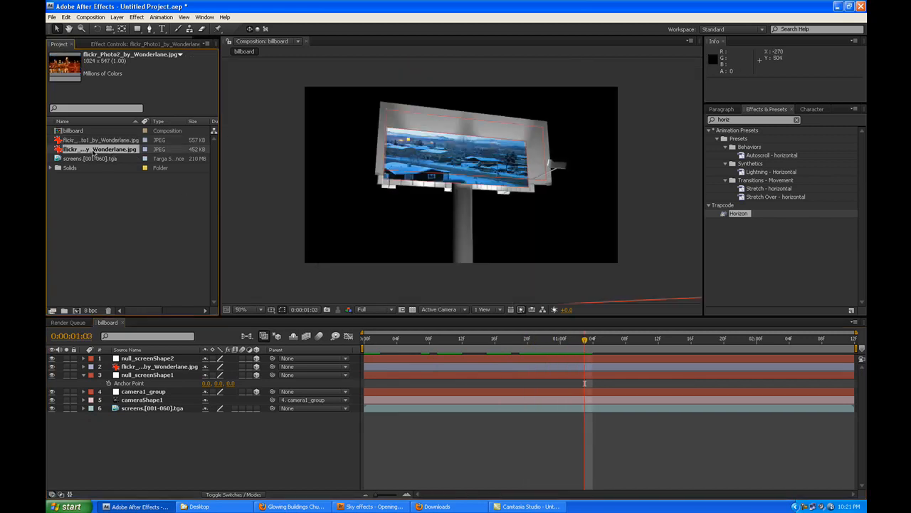
left_click_drag(92, 152, 163, 355)
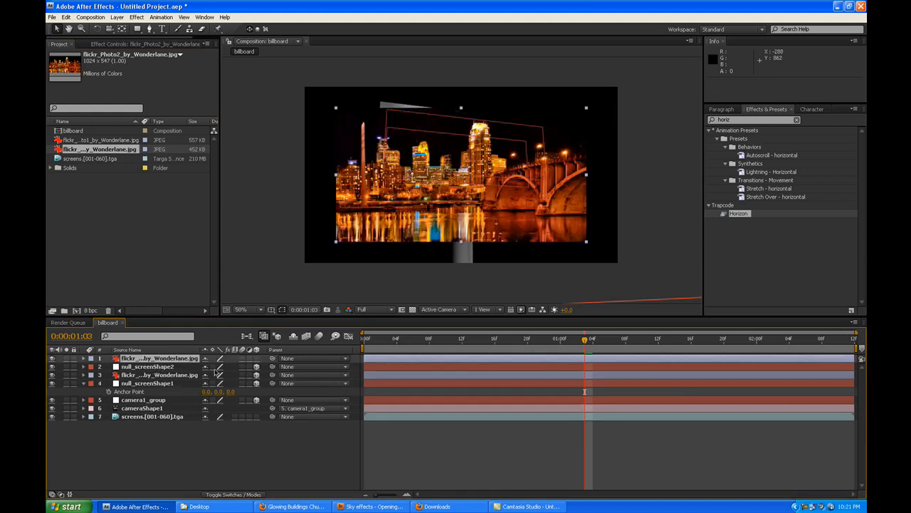
Make the flickr_Photo2_by_Wonderlane.jpg layer 3D and copy the full Position value of null_screenShape2 onto it.
left_click(148, 366)
key("p")
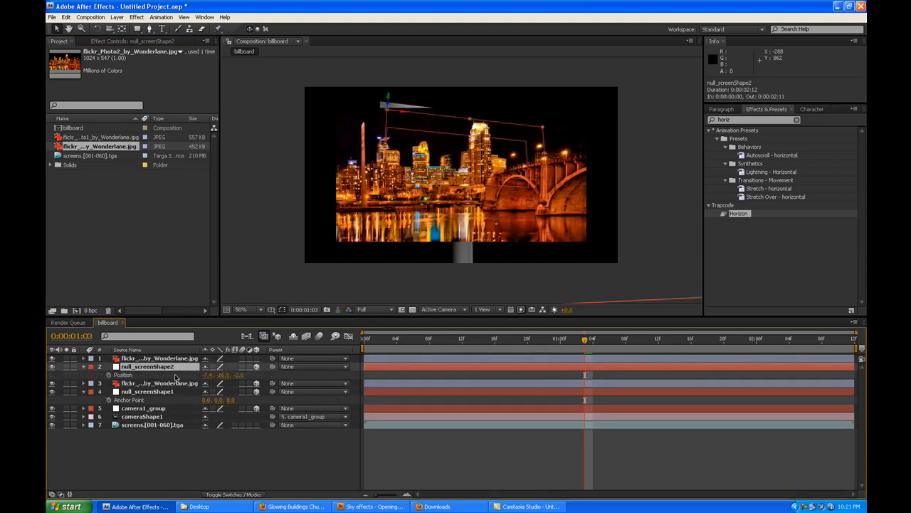
left_click(177, 360)
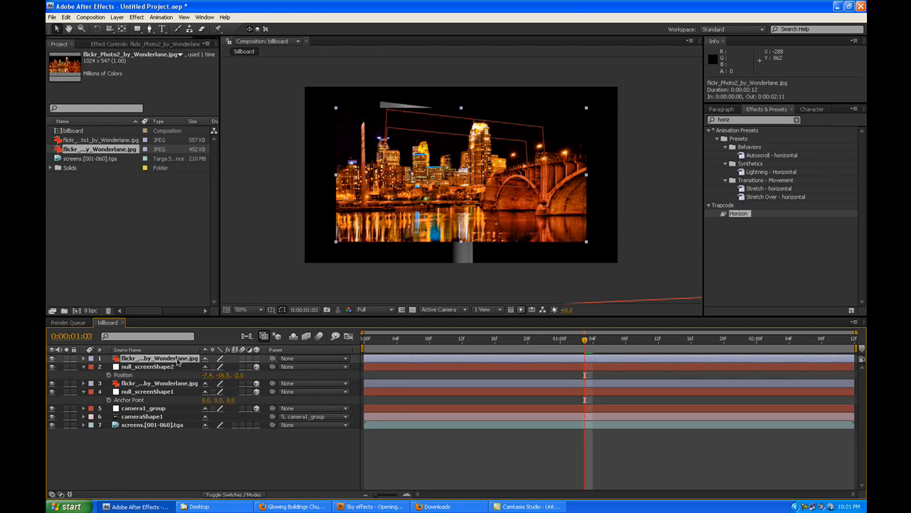
key("p")
key("ctrl+v")
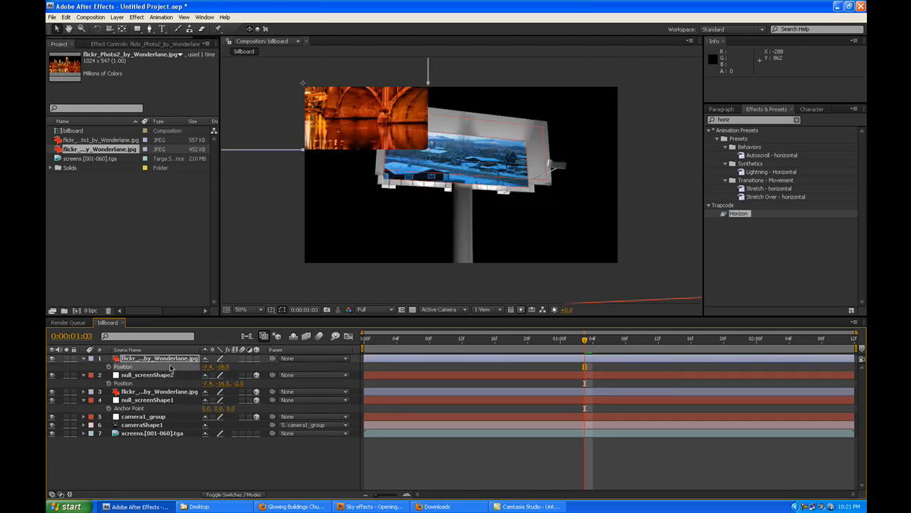
left_click(256, 359)
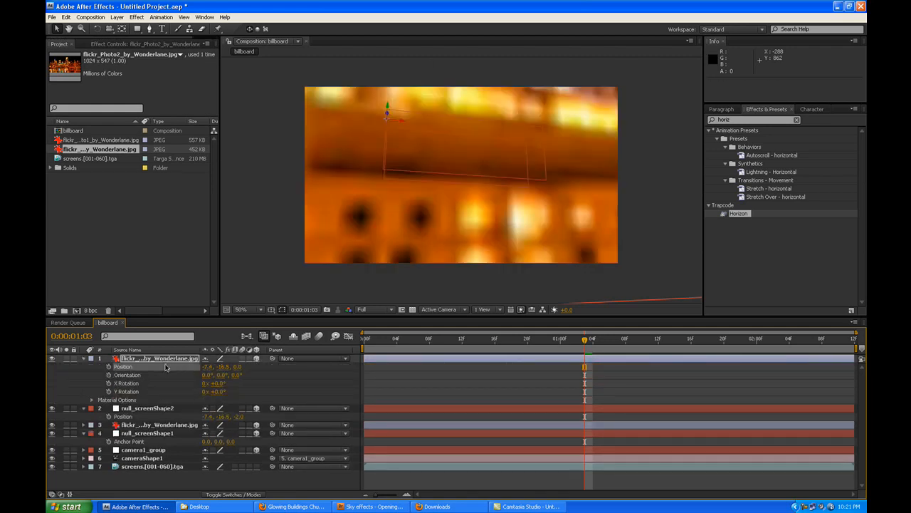
left_click(165, 367)
key("ctrl+v")
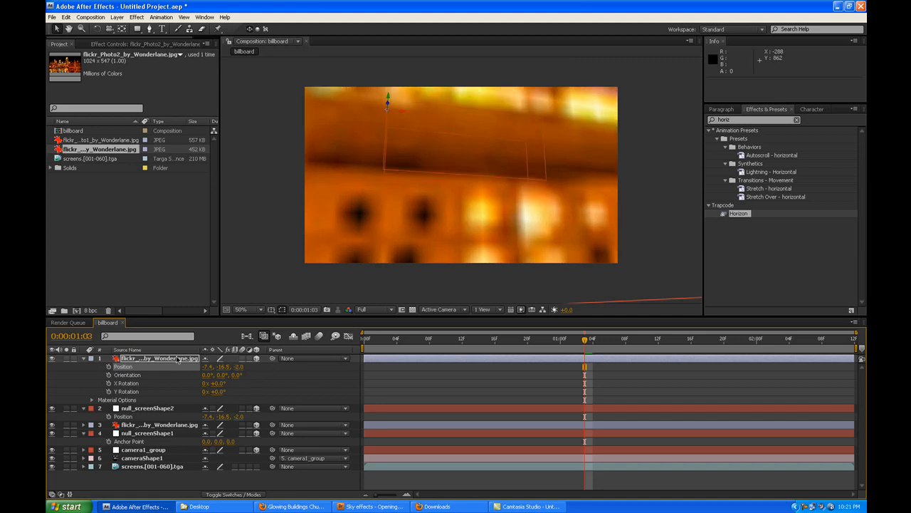
Scale the flickr_Photo2_by_Wonderlane.jpg layer down to 2%.
left_click(176, 358)
key("s")
left_click_drag(219, 367, 171, 366)
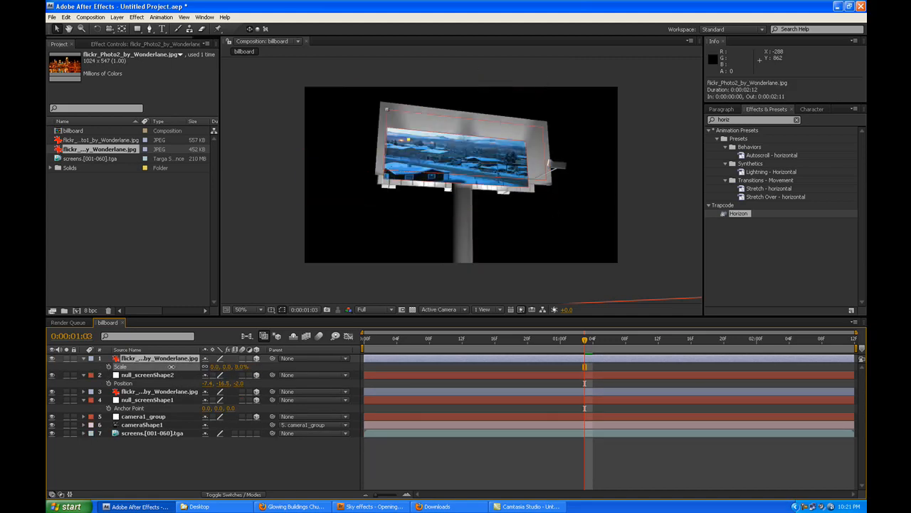
Set the flickr_Photo2_by_Wonderlane.jpg layer's Anchor Point to 0, 0, 0 to match null_screenShape2.
left_click(182, 375)
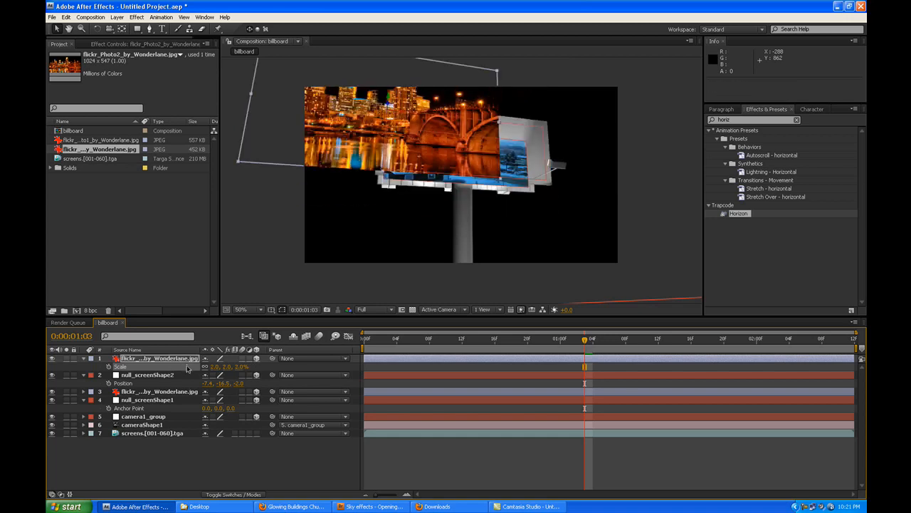
key("a")
left_click(160, 358)
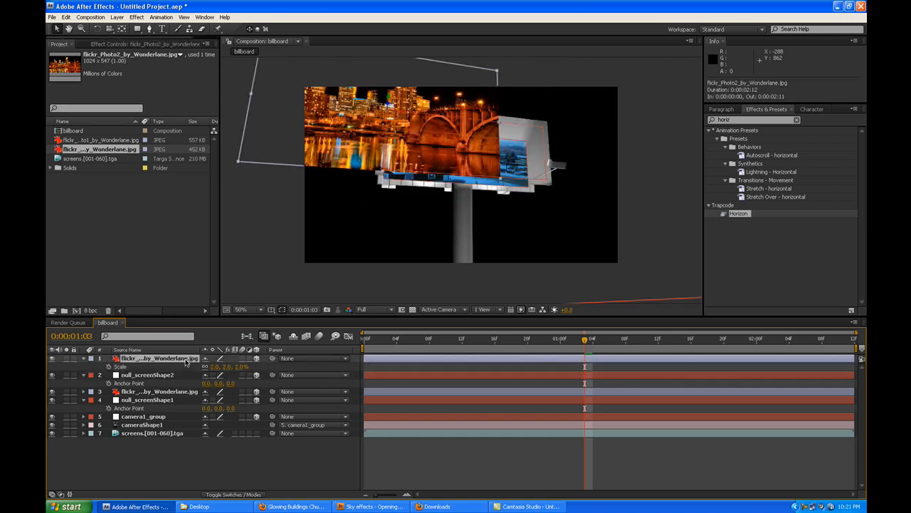
key("a")
left_click(209, 366)
type("0")
key("Return")
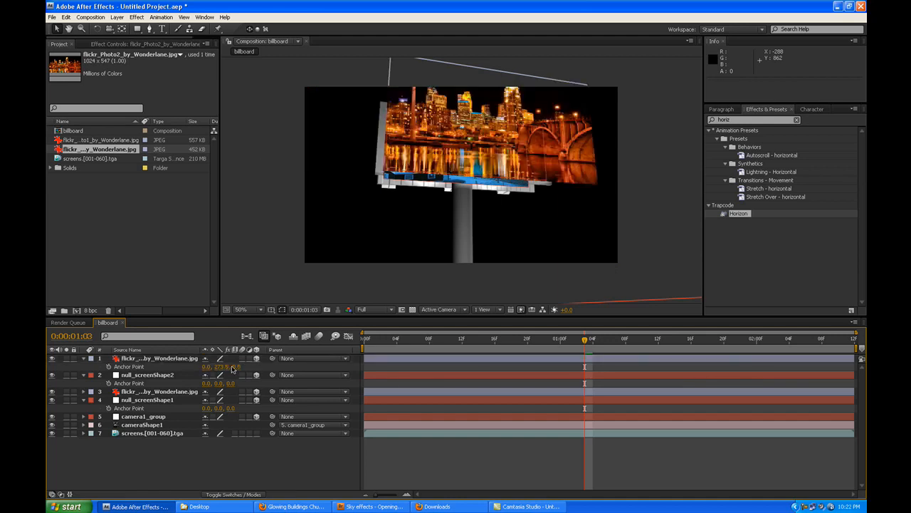
left_click(226, 366)
type("0")
key("Return")
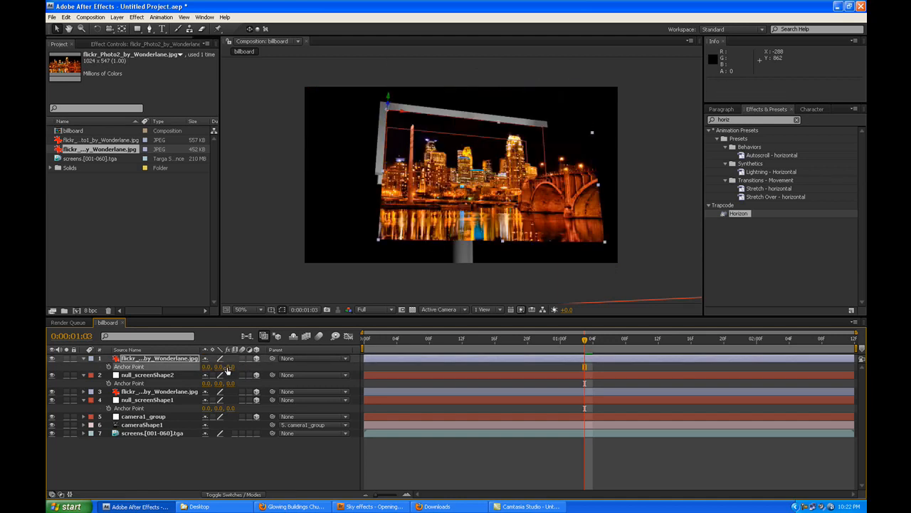
Resize the flickr_Photo2_by_Wonderlane.jpg layer by its lower corner to fit the null_screenShape2 outline on the billboard.
left_click_drag(605, 242, 525, 233)
scroll(550, 204, "up", 1)
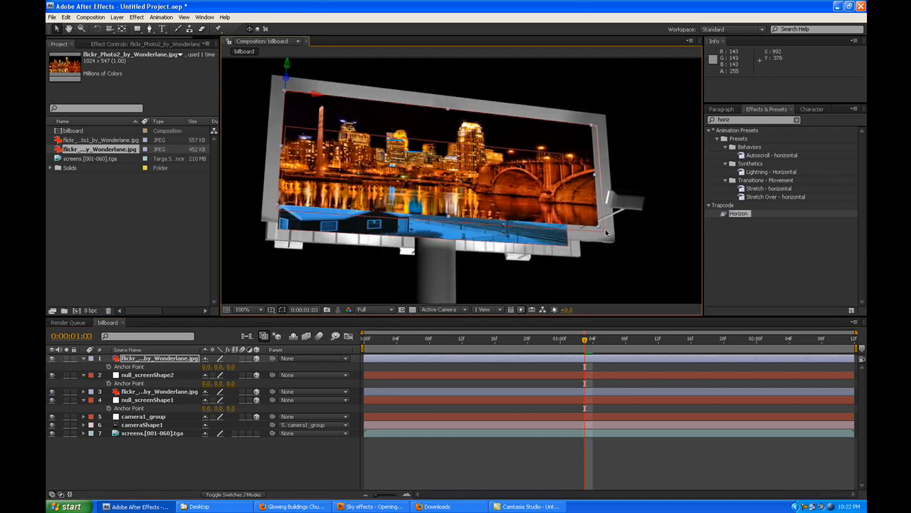
left_click_drag(600, 228, 604, 228)
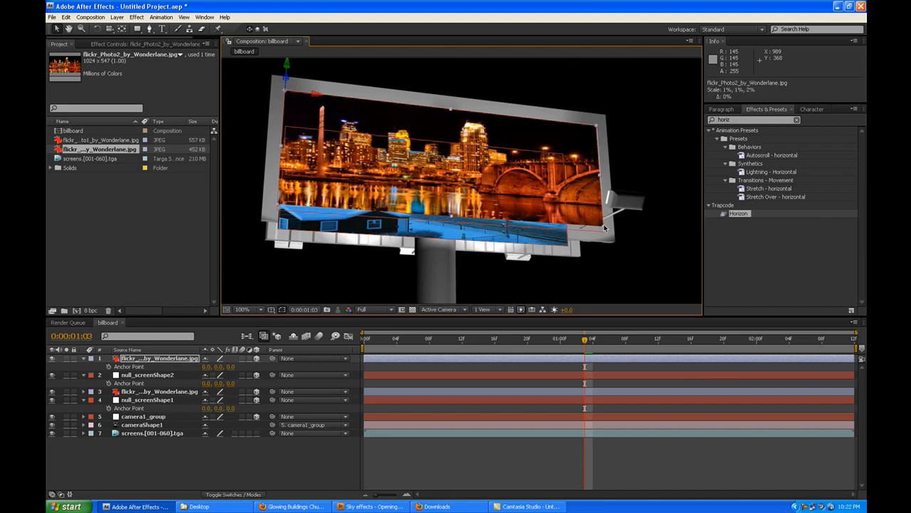
left_click(641, 445)
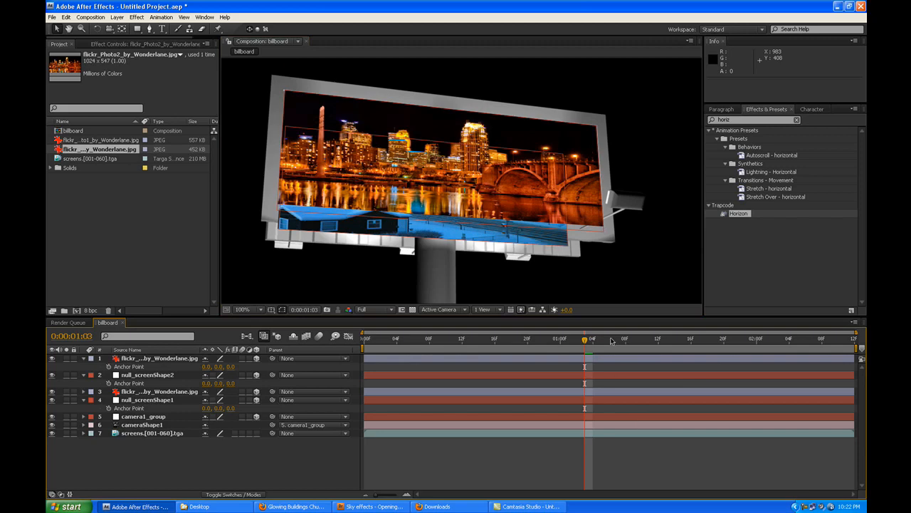
Scrub back to the first frame and check how both photos sit on the billboard's two screens.
left_click_drag(586, 341, 350, 357)
key("space")
left_click_drag(441, 246, 457, 184)
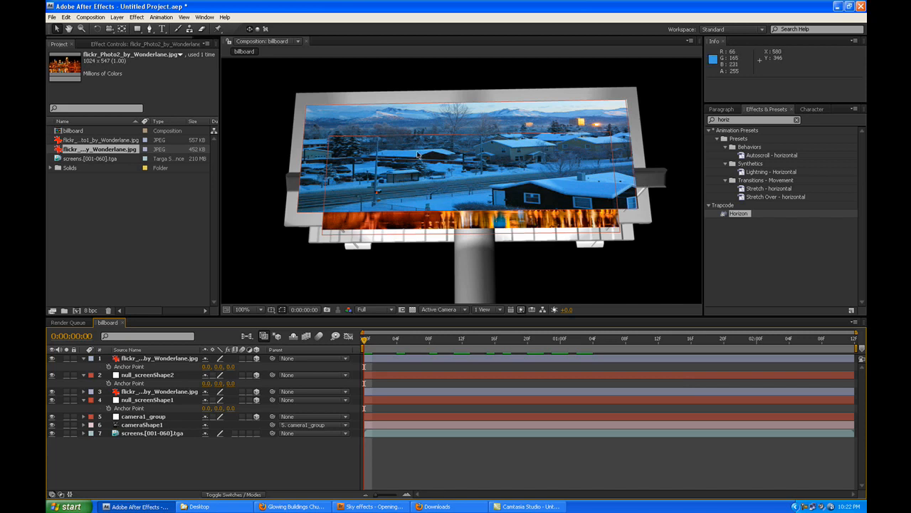
Collapse the open Anchor Point properties of the photo and null layers in the billboard composition.
left_click(83, 359)
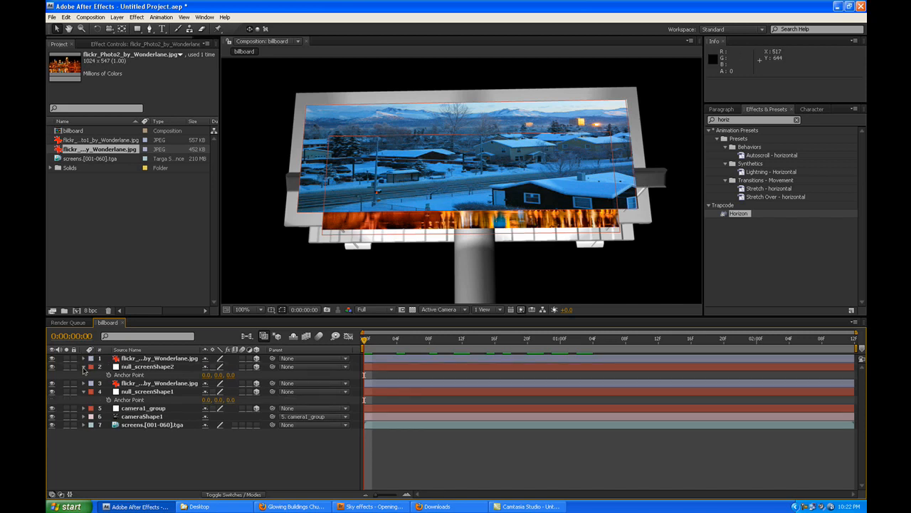
left_click(83, 366)
left_click(83, 384)
Import the screen1Matte render from the Maya project's images folder as a Targa sequence starting at screens.001, accepting the offered alpha interpretation.
left_click(140, 238)
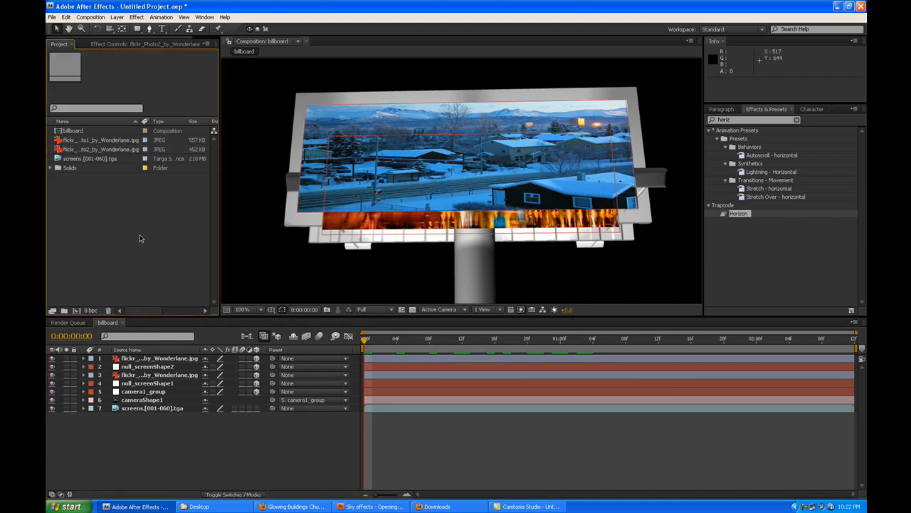
double_click(137, 228)
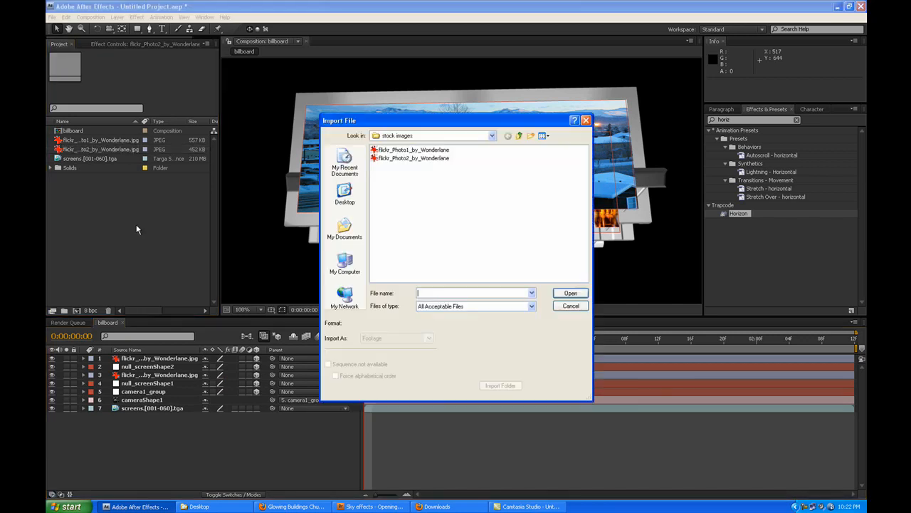
left_click(519, 136)
double_click(378, 151)
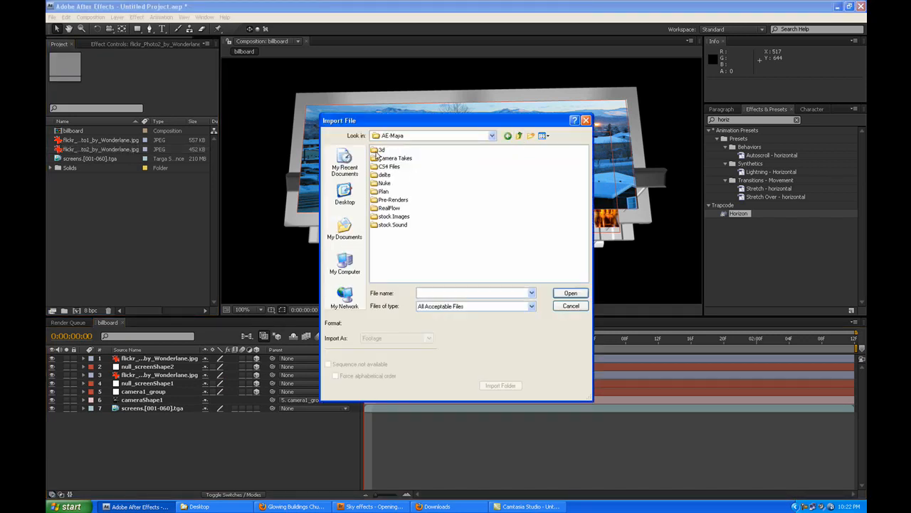
double_click(382, 150)
double_click(384, 150)
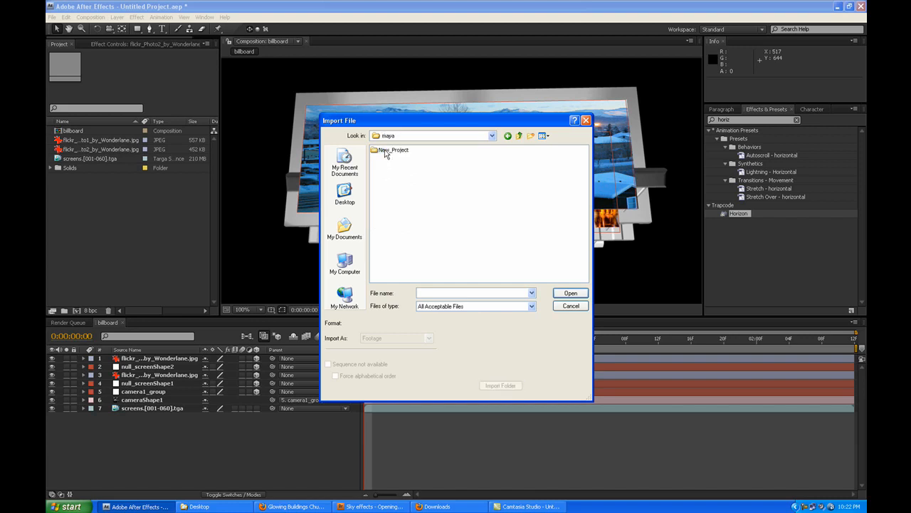
double_click(385, 151)
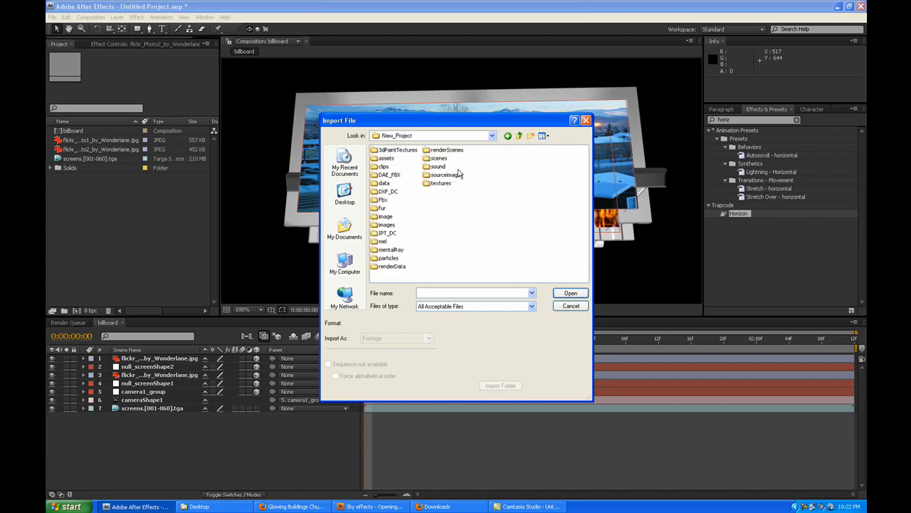
double_click(386, 225)
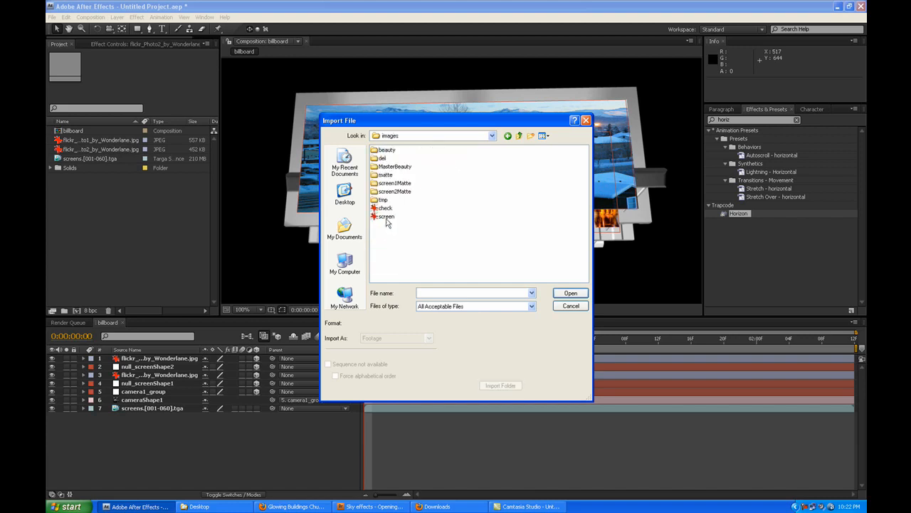
double_click(404, 184)
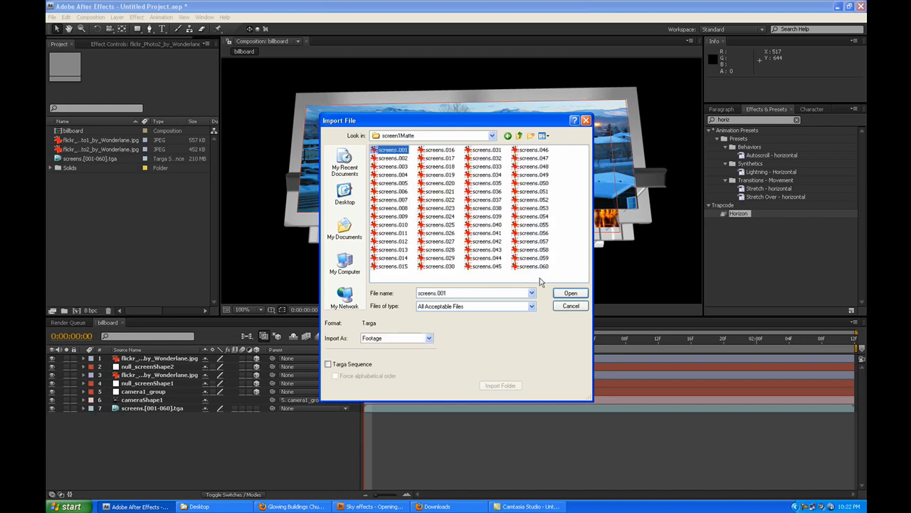
left_click(355, 365)
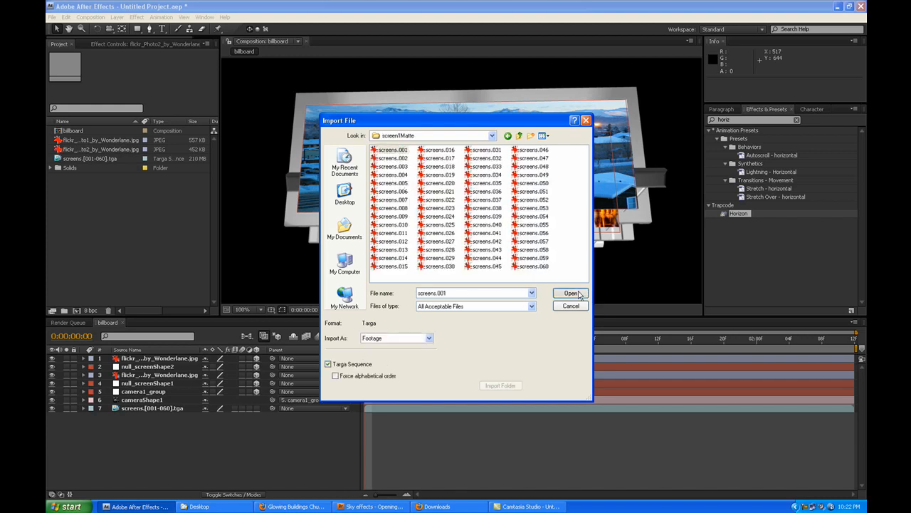
left_click(572, 293)
left_click(476, 311)
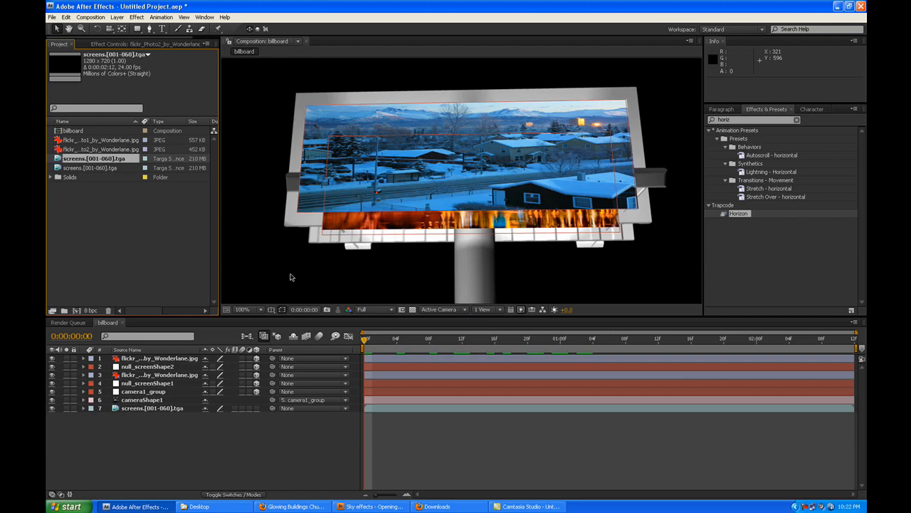
Import the screen2Matte render as a Targa sequence starting at screens.001, with its alpha interpreted as Straight - Unmatted.
double_click(142, 245)
left_click(506, 137)
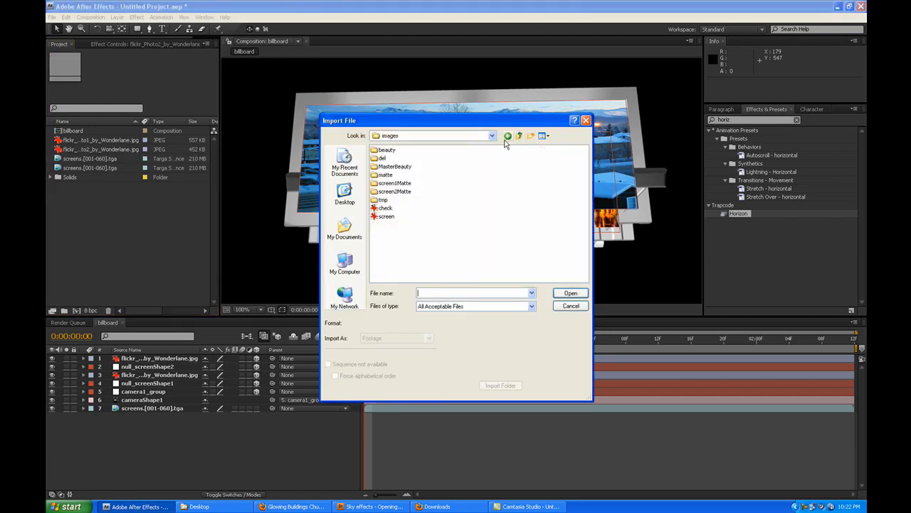
double_click(395, 191)
left_click(387, 151)
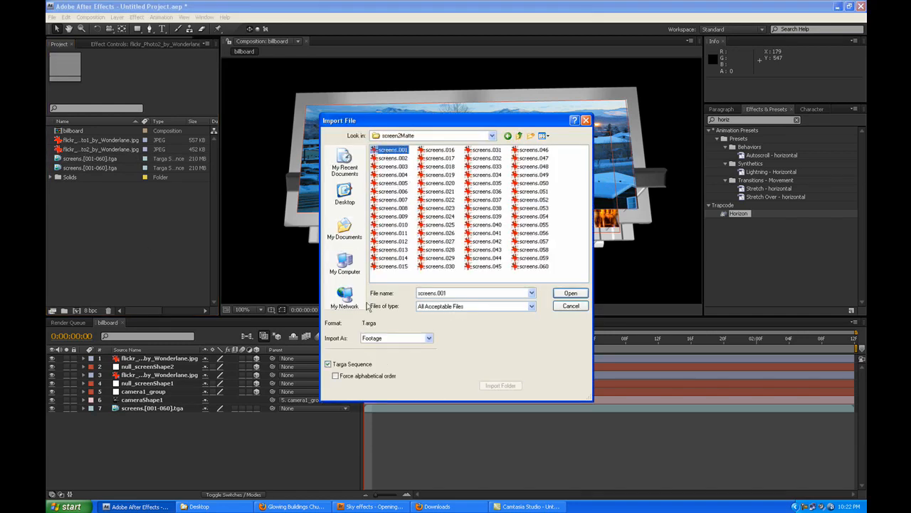
left_click(563, 296)
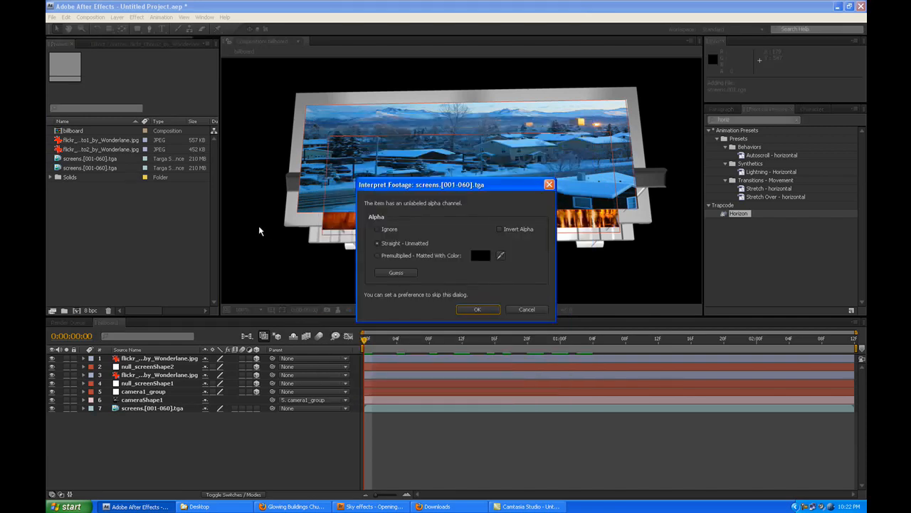
left_click(477, 309)
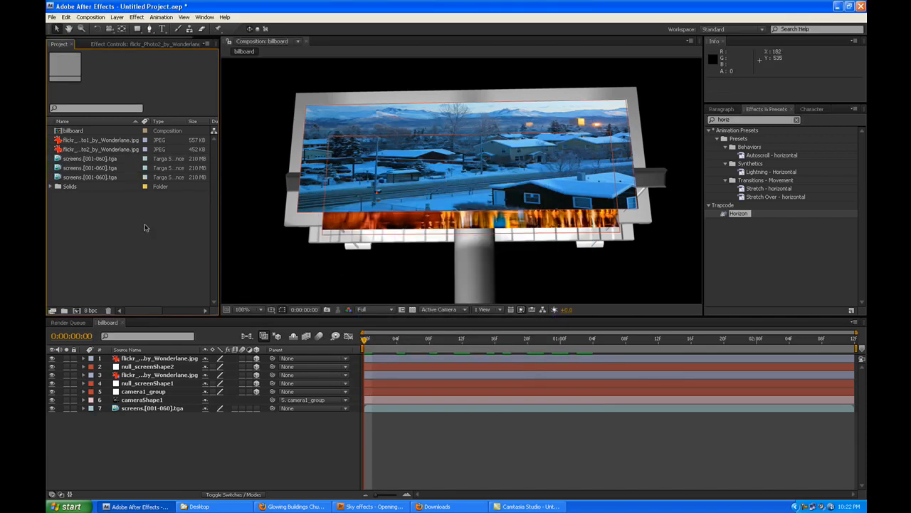
Place the front screen's matte sequence directly above the flickr_Photo1_by_Wonderlane.jpg layer and use it as that layer's Luma Matte.
left_click(106, 169)
left_click_drag(97, 173, 184, 369)
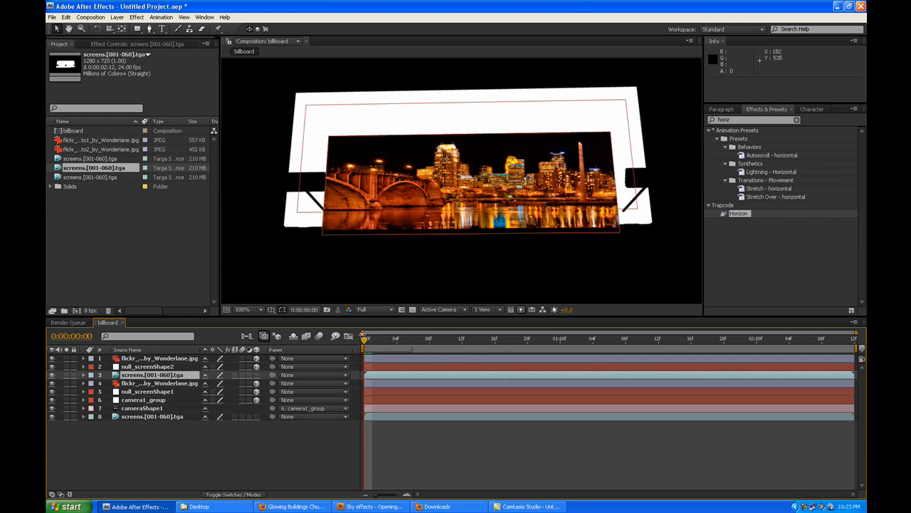
key("F4")
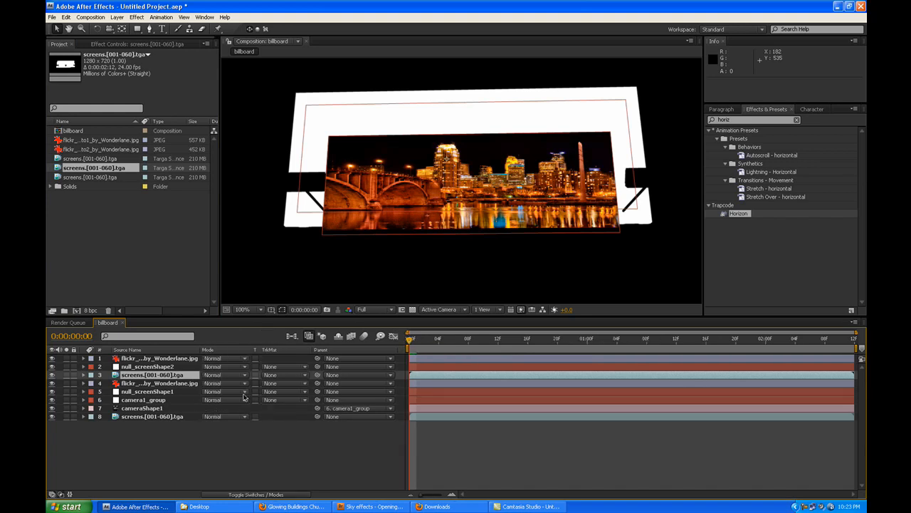
left_click(278, 388)
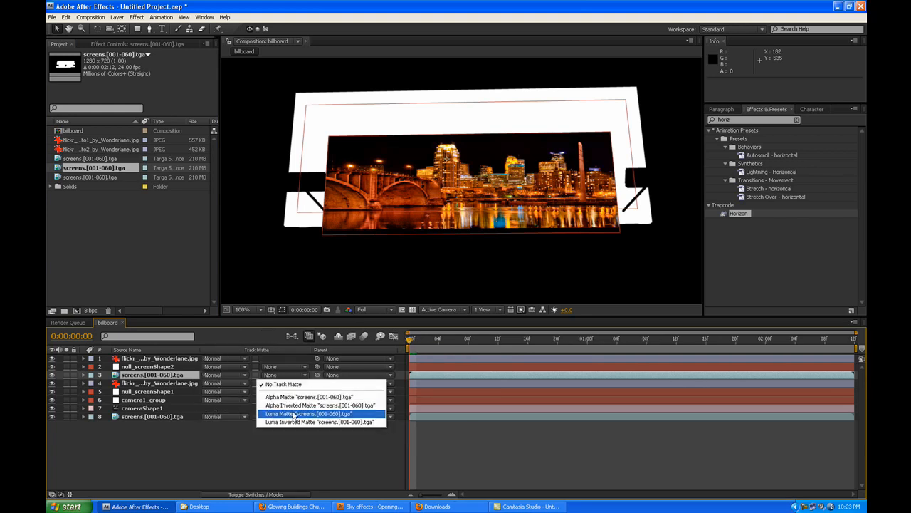
left_click(285, 413)
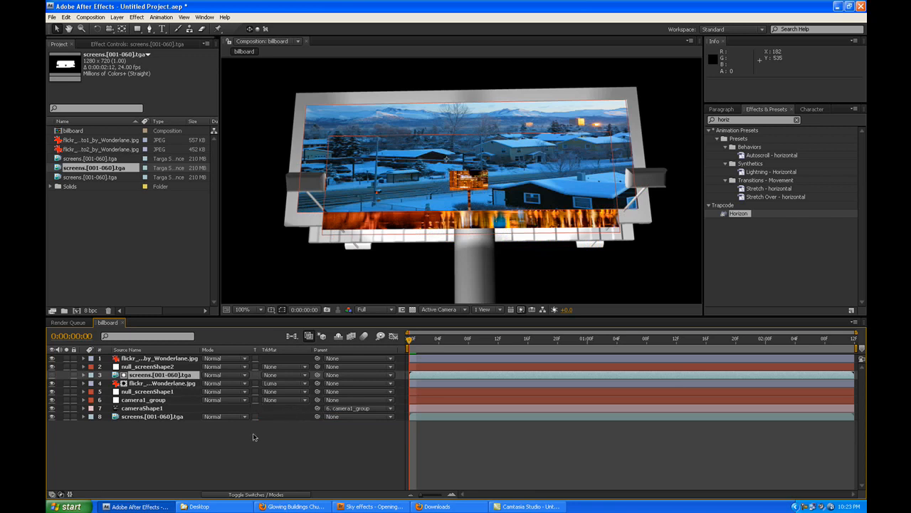
left_click(290, 461)
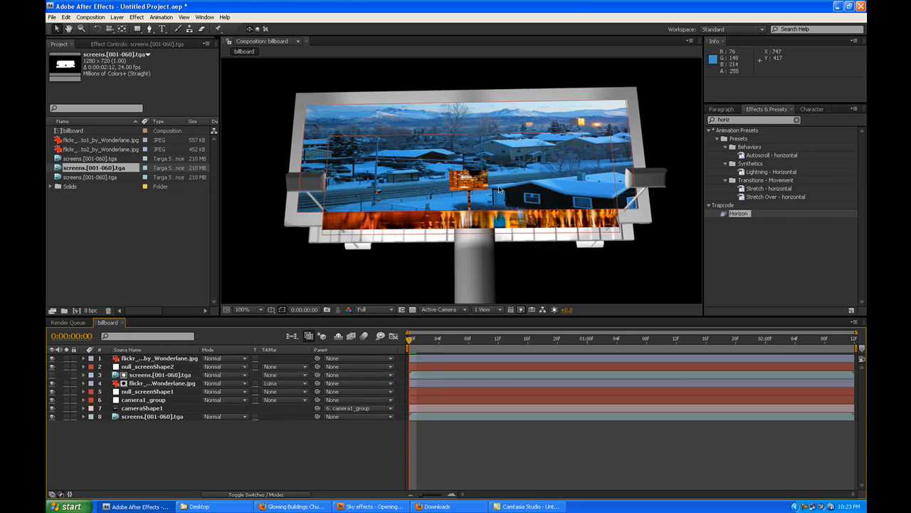
mouse_move(412, 342)
left_mouse_down()
mouse_move(466, 341)
mouse_move(399, 344)
left_mouse_up()
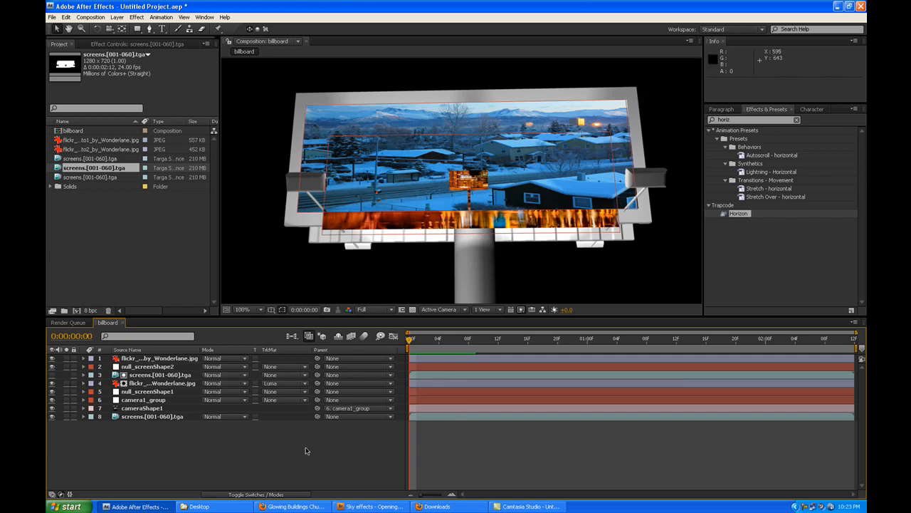
Place the back screen's matte sequence directly above the flickr_Photo2_by_Wonderlane.jpg layer and use it as that layer's Luma Matte.
left_click(106, 159)
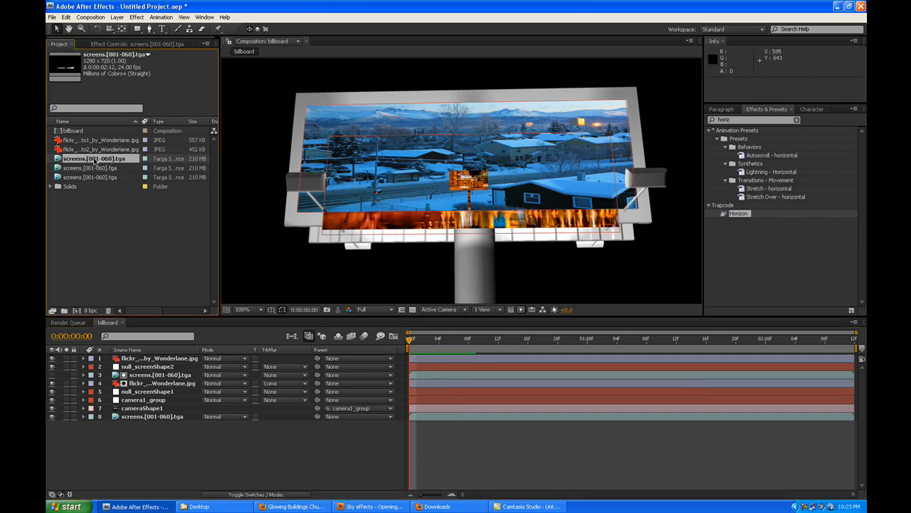
left_click_drag(94, 161, 178, 358)
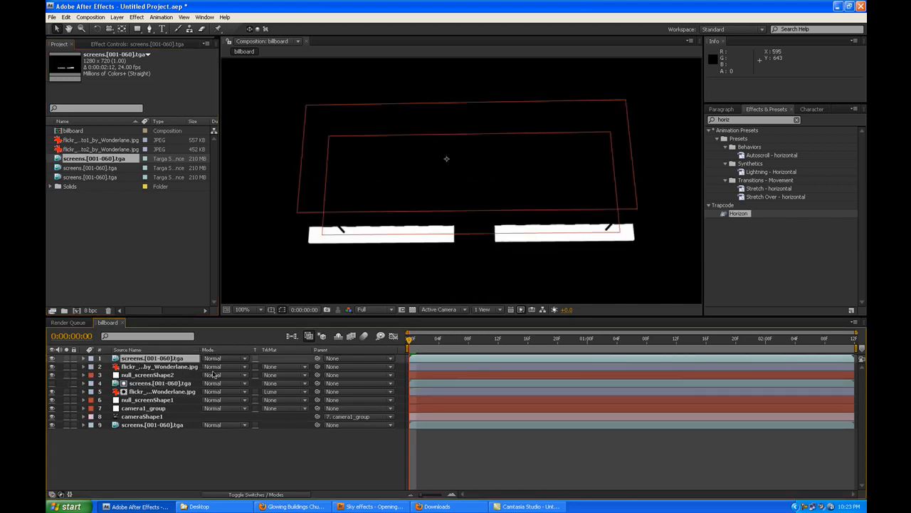
left_click(279, 366)
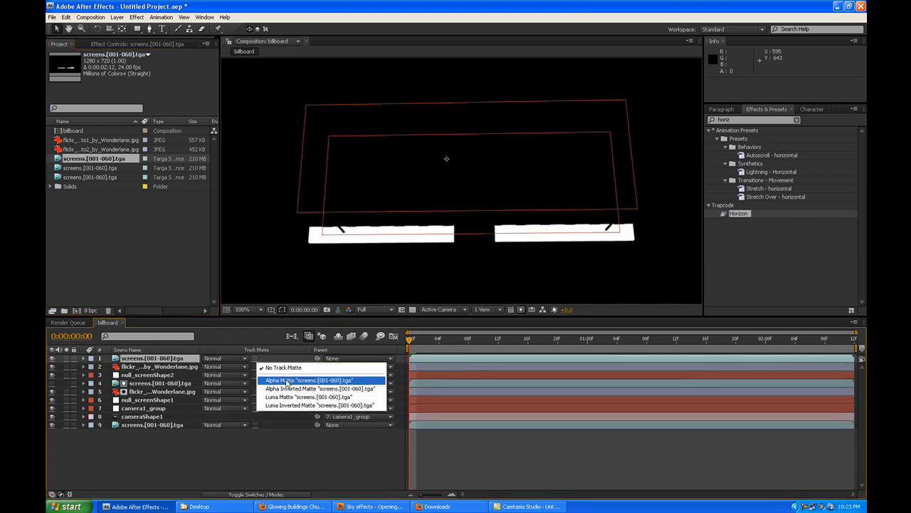
left_click(309, 400)
left_click(473, 454)
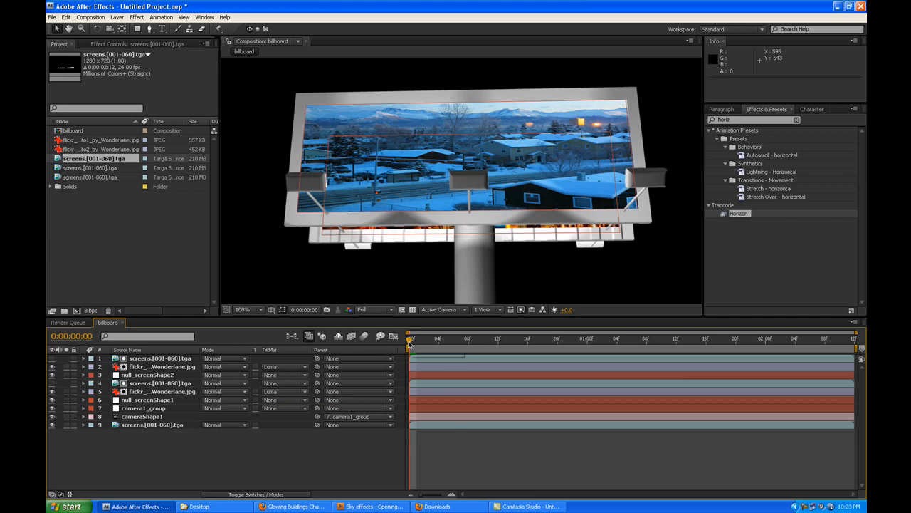
Scrub through the animation up to 0:00:01:01 and back to the first frame to check both matted photos on the billboard.
left_click_drag(410, 343, 438, 342)
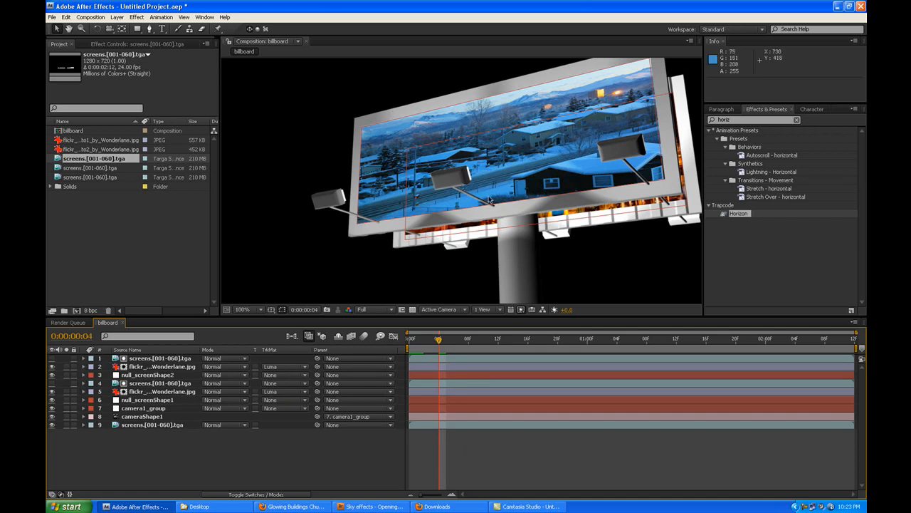
left_click_drag(440, 342, 596, 347)
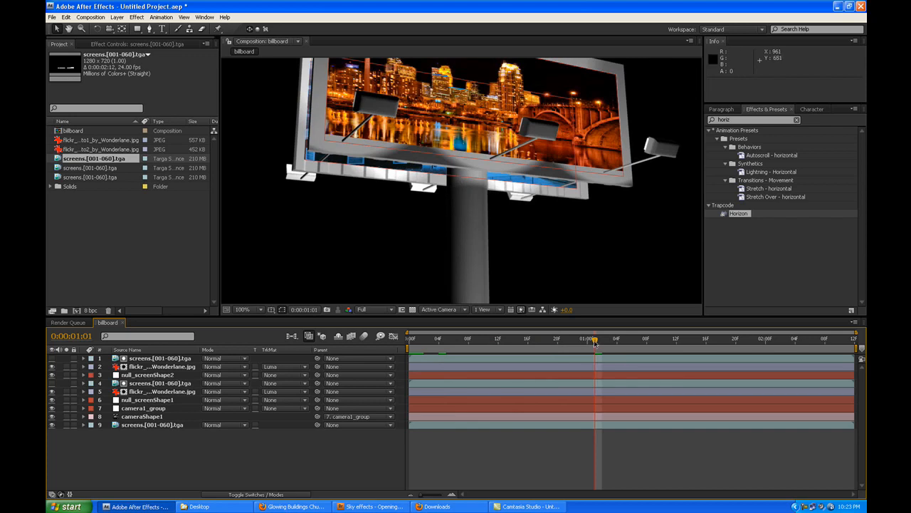
scroll(541, 229, "down", 2)
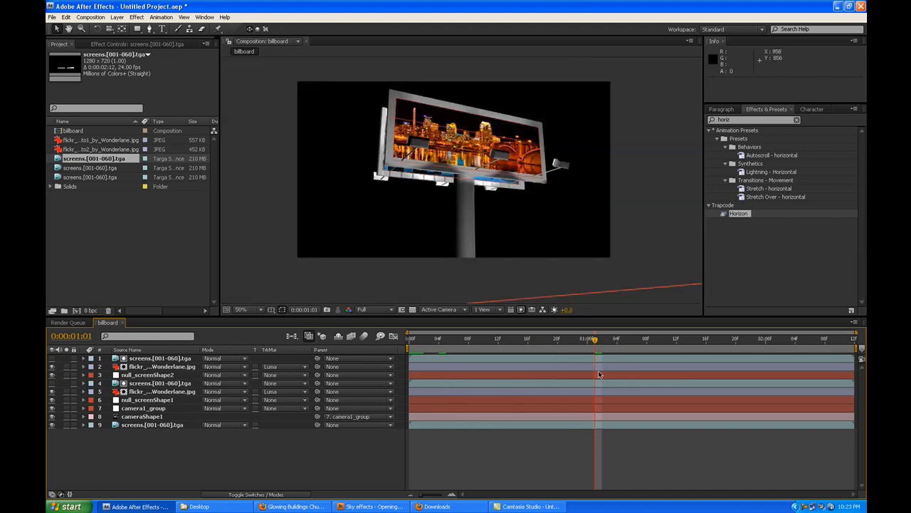
left_click_drag(594, 339, 407, 346)
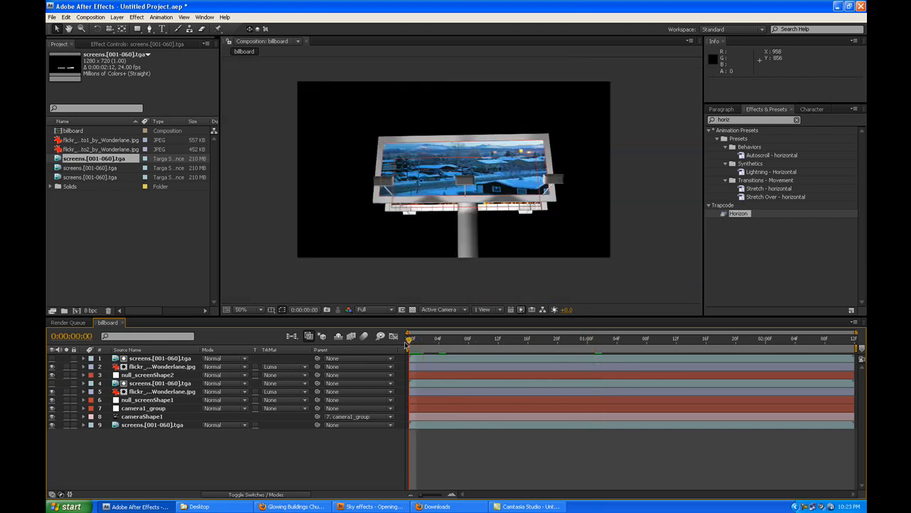
Set the blending mode of both the flickr_Photo2 and flickr_Photo1 layers to Multiply.
left_click(162, 367)
left_click(237, 367)
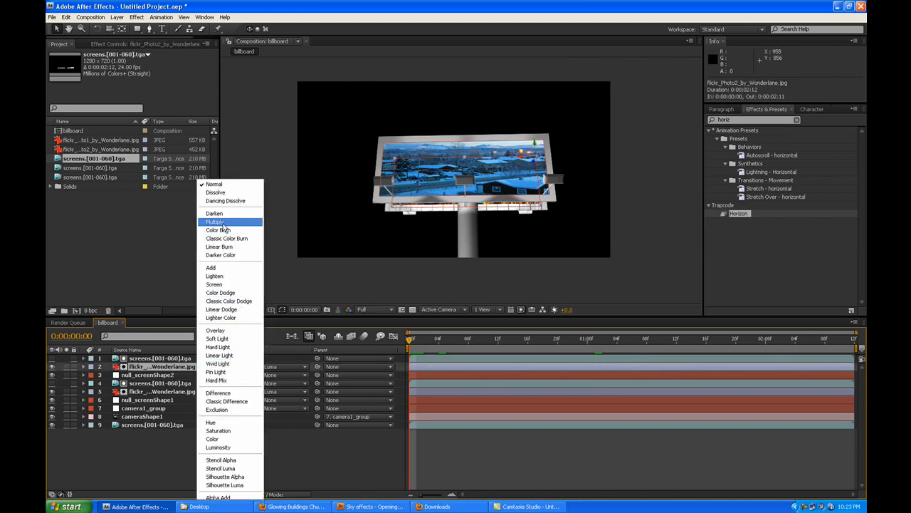
left_click(215, 222)
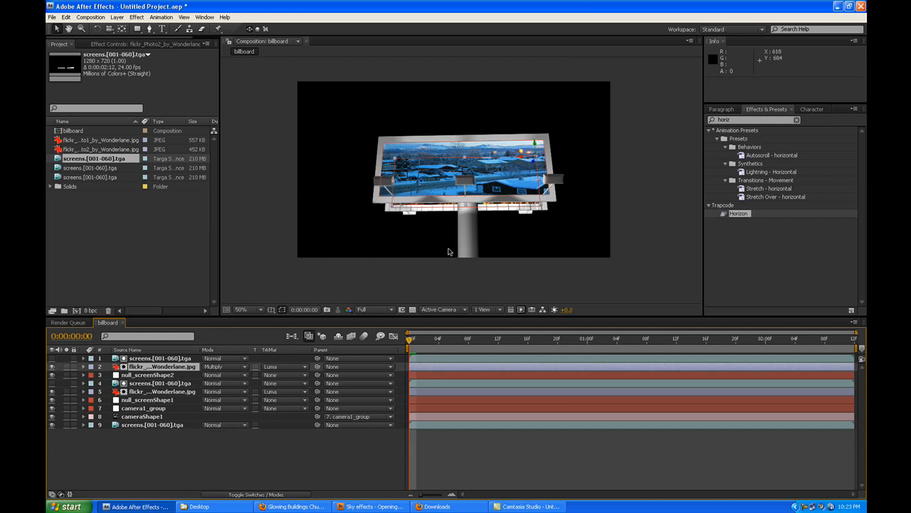
left_click(221, 392)
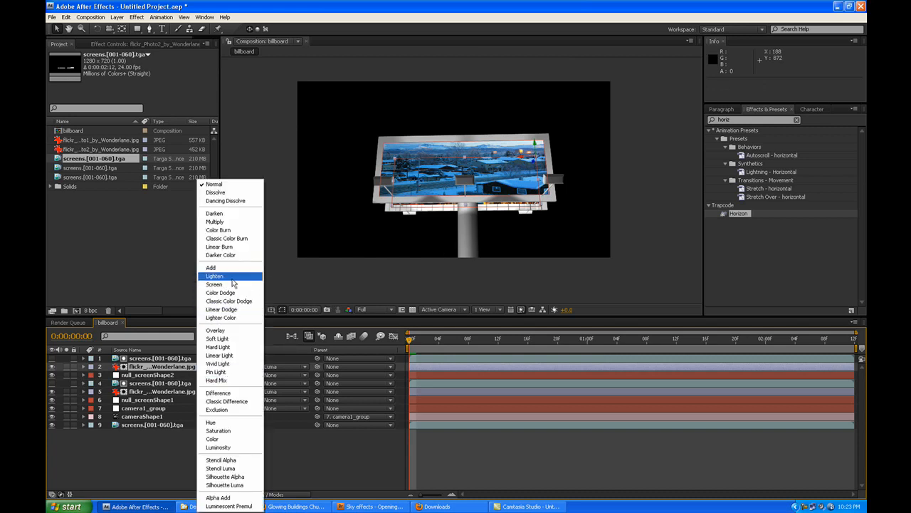
left_click(215, 221)
key("slash")
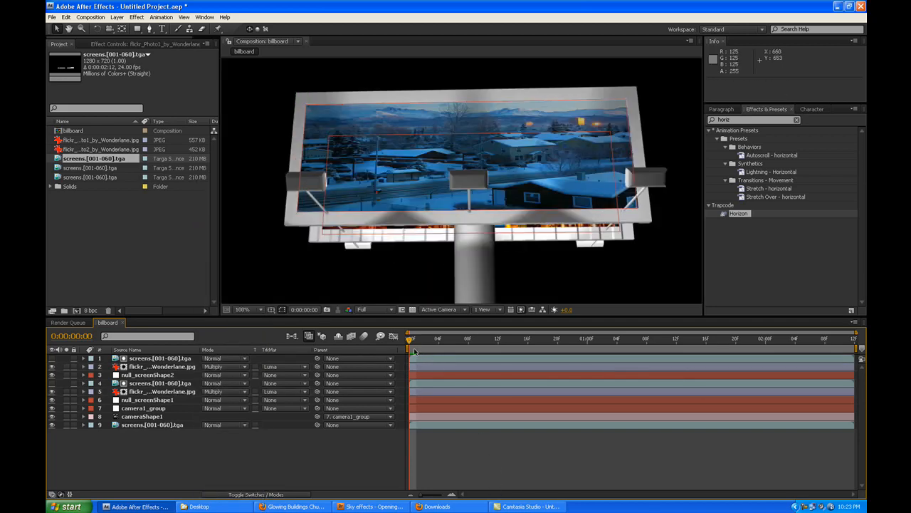
Check the blend at frame 0:00:00:05 and change the flickr_Photo1_by_Wonderlane.jpg layer's blending mode to Overlay.
left_click_drag(417, 341, 451, 343)
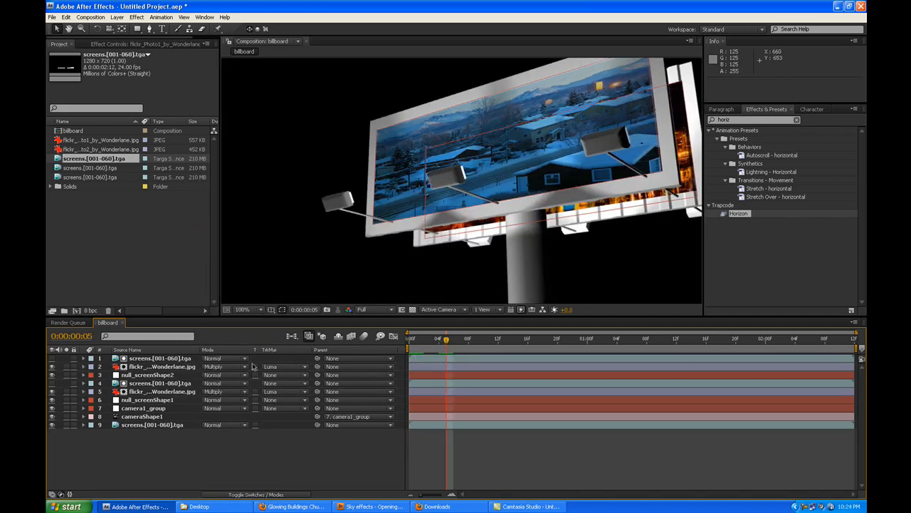
left_click(237, 394)
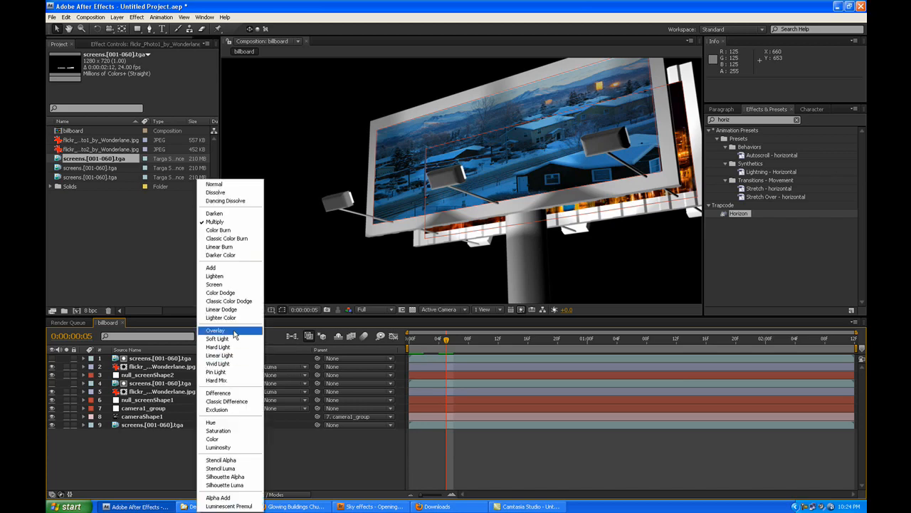
left_click(234, 333)
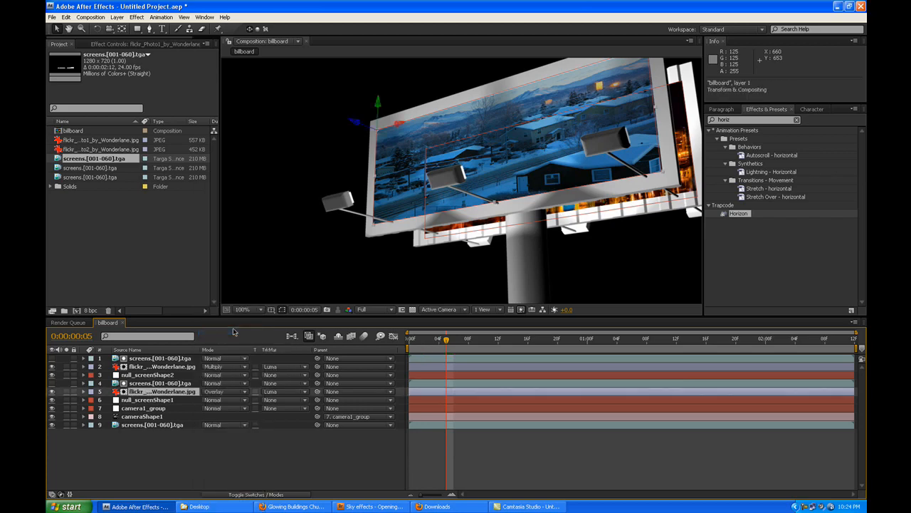
Try the Add and Screen blending modes on the flickr_Photo1_by_Wonderlane.jpg layer, and set it to Multiply.
left_click(228, 392)
left_click(240, 275)
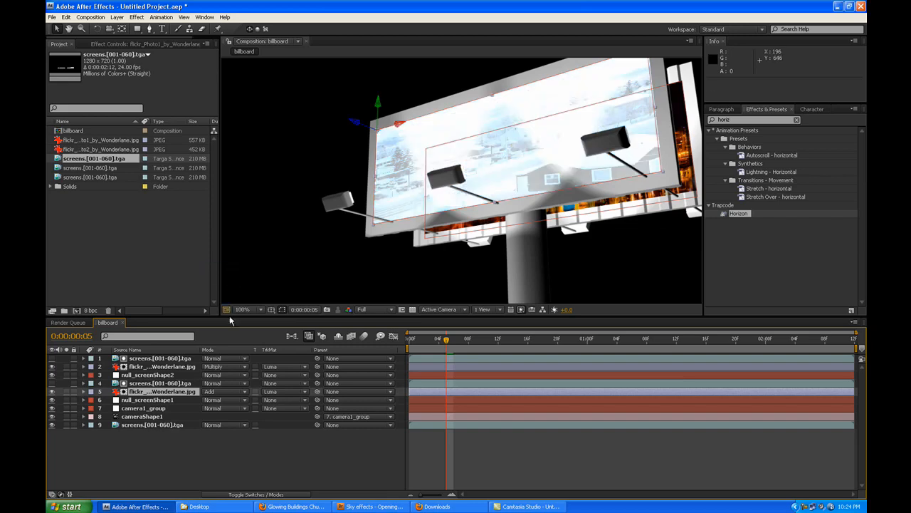
left_click(232, 393)
left_click(244, 286)
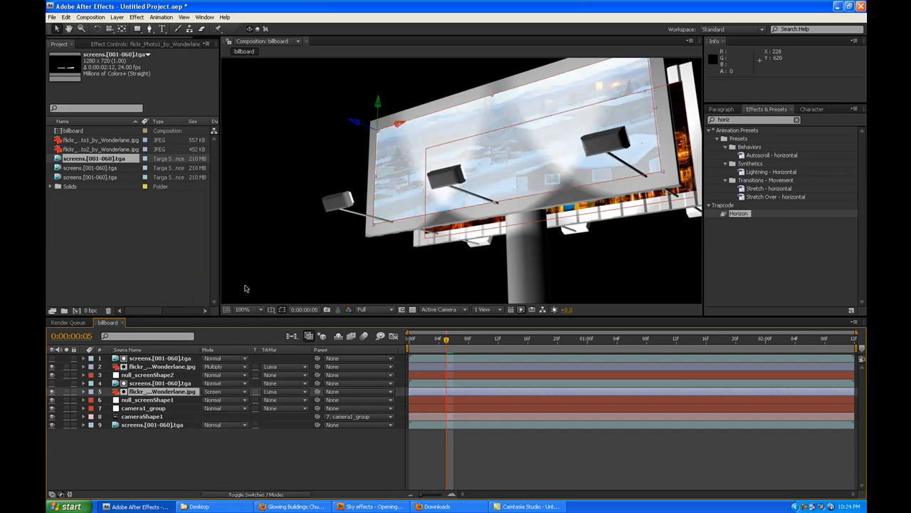
left_click(237, 394)
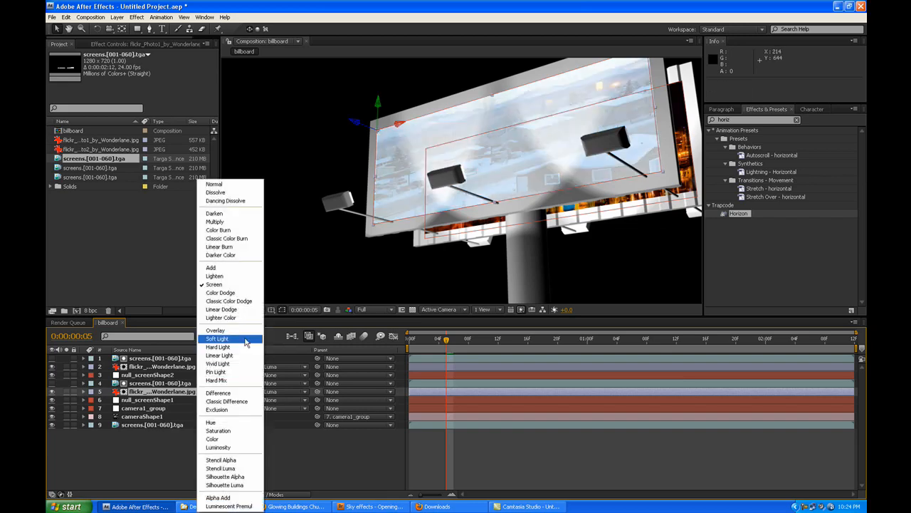
left_click(242, 228)
left_click(561, 472)
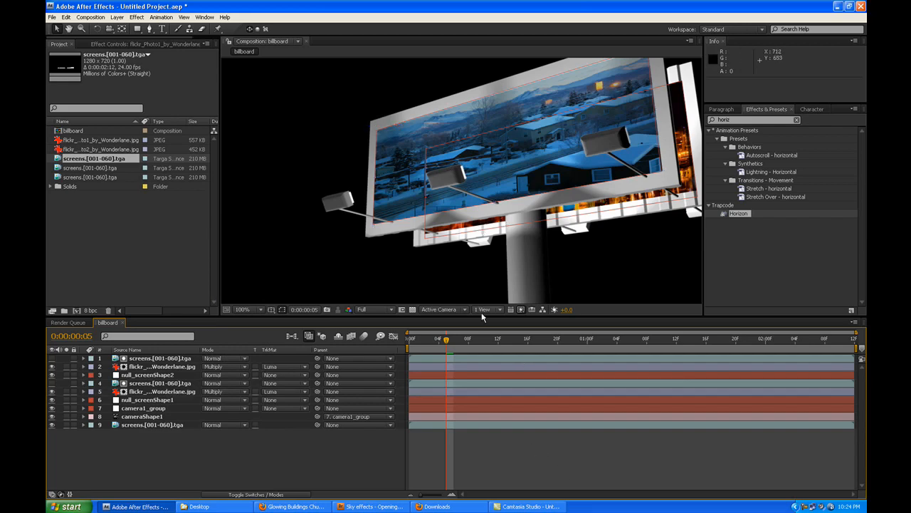
Return to the first frame, show the layer switches instead of the modes, and play the billboard animation to review the composite.
left_click_drag(447, 344, 405, 343)
scroll(506, 224, "down", 1)
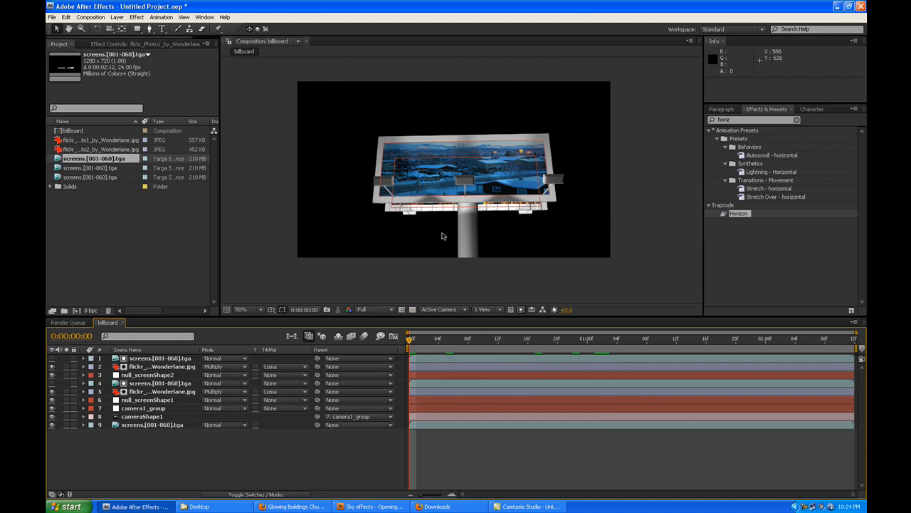
scroll(505, 233, "up", 1)
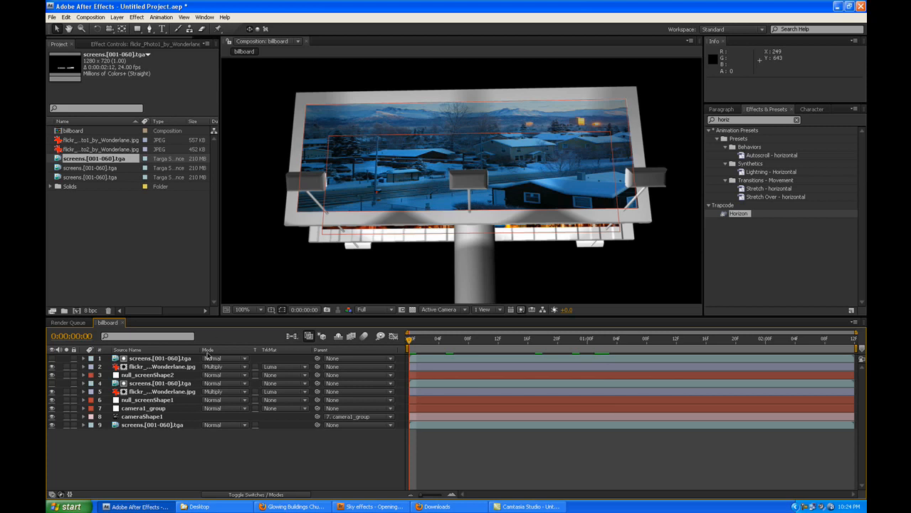
key("F4")
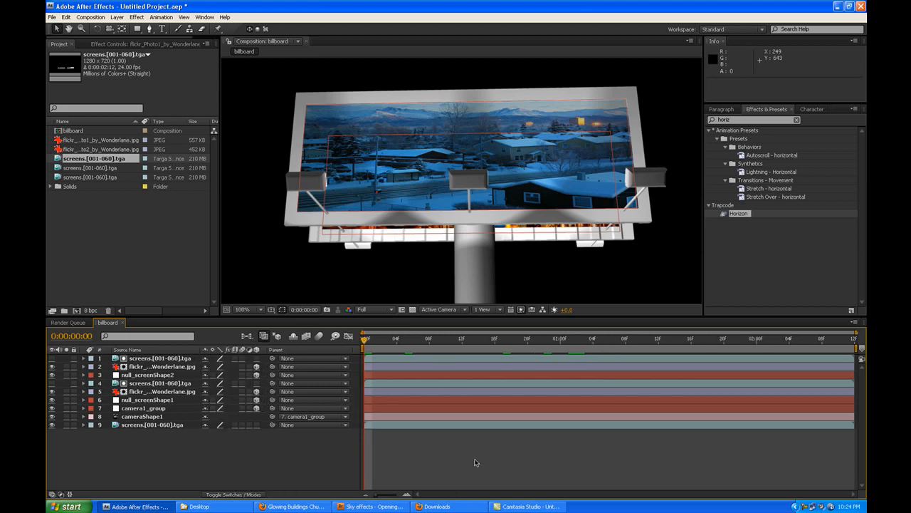
key("space")
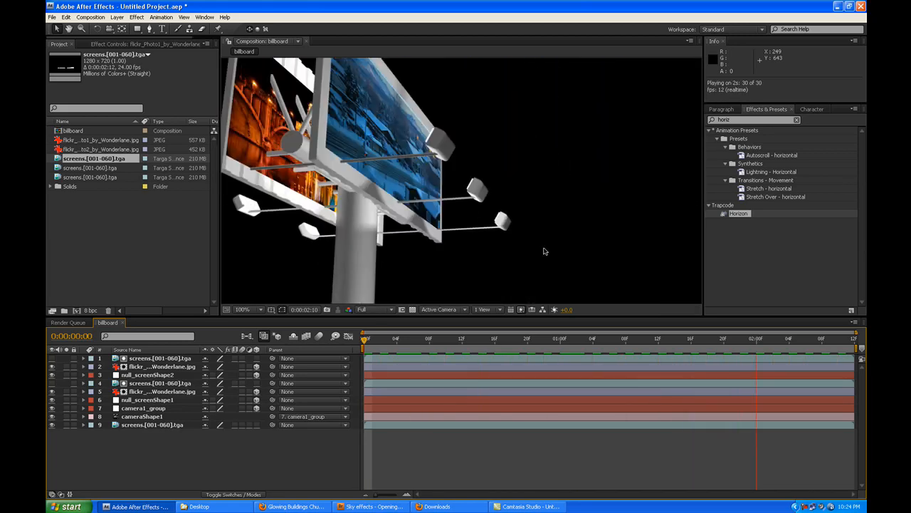
key("space")
Scrub from the first frame to 0:00:00:14 and 0:00:00:15 to examine how the front photo behaves as the billboard turns edge-on.
scroll(535, 223, "down", 2)
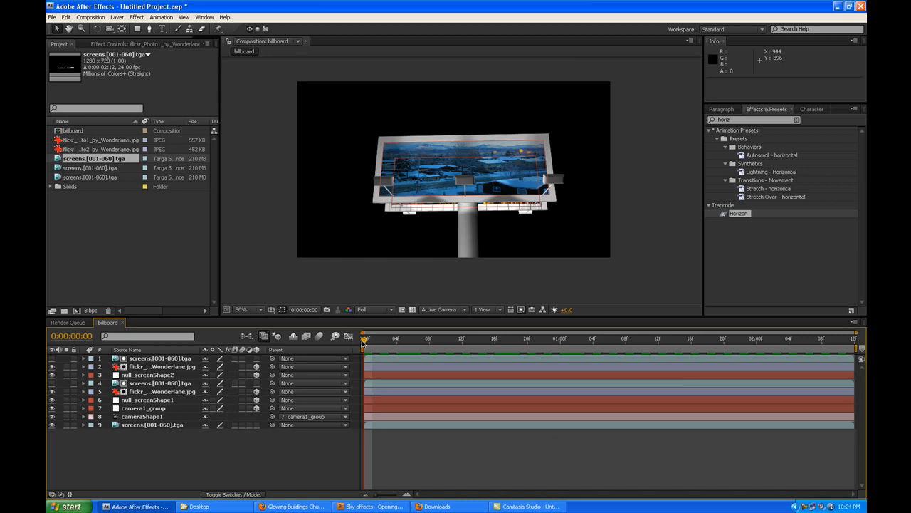
left_click_drag(364, 345, 477, 354)
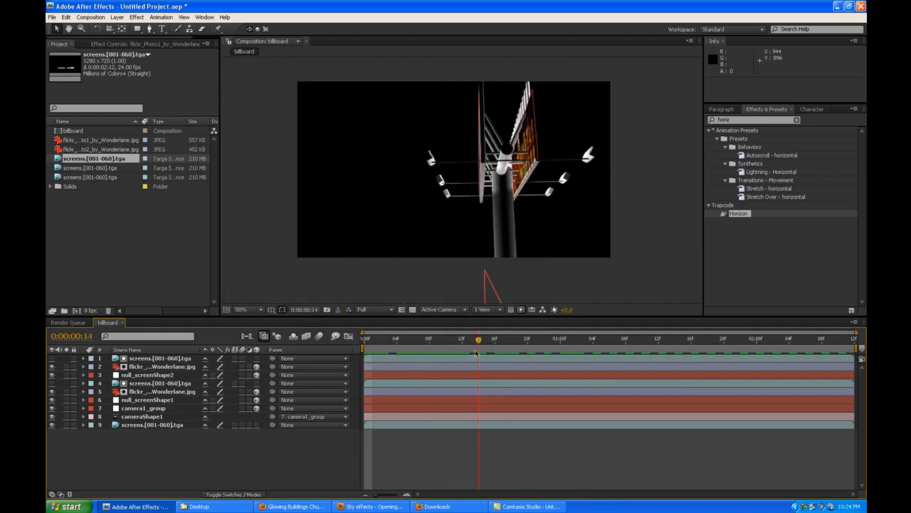
key("period")
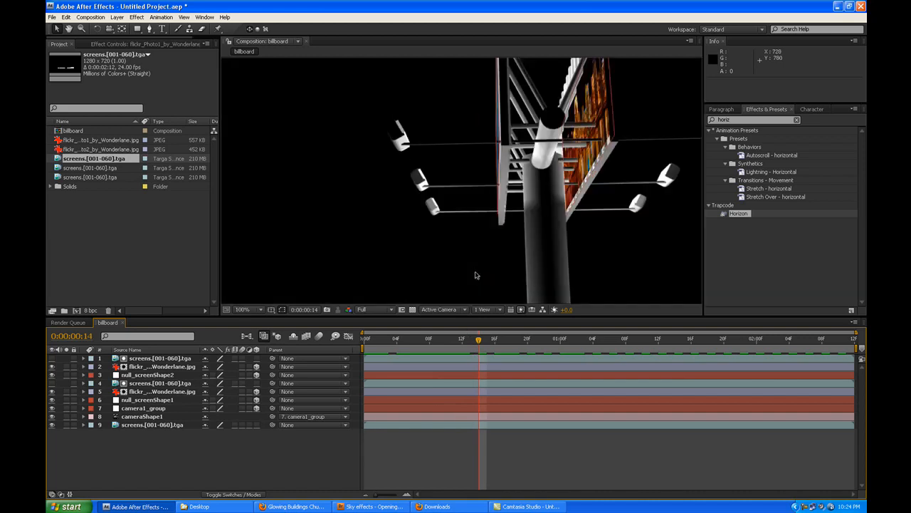
left_click(483, 344)
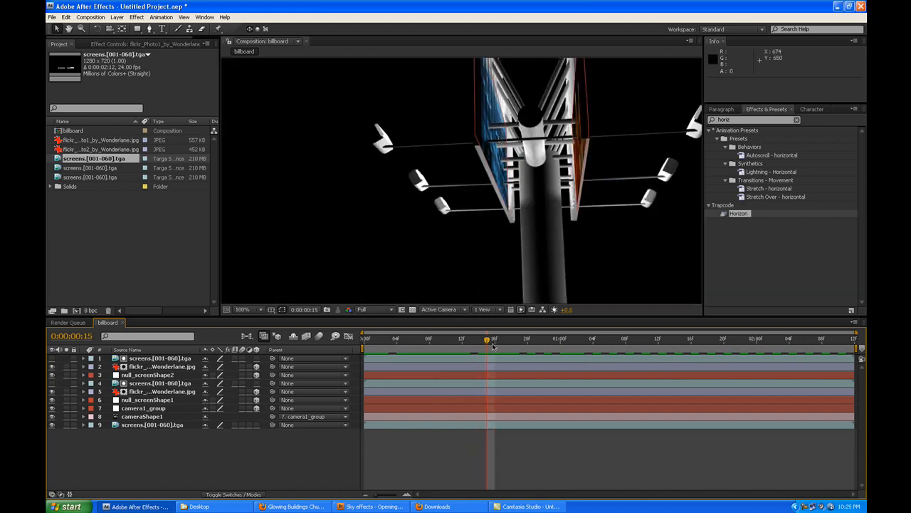
Keyframe the opacity of the flickr_Photo1 layer and its matte at 100% on 0:00:00:14 and 0% on 0:00:00:15.
left_click_drag(486, 342, 479, 341)
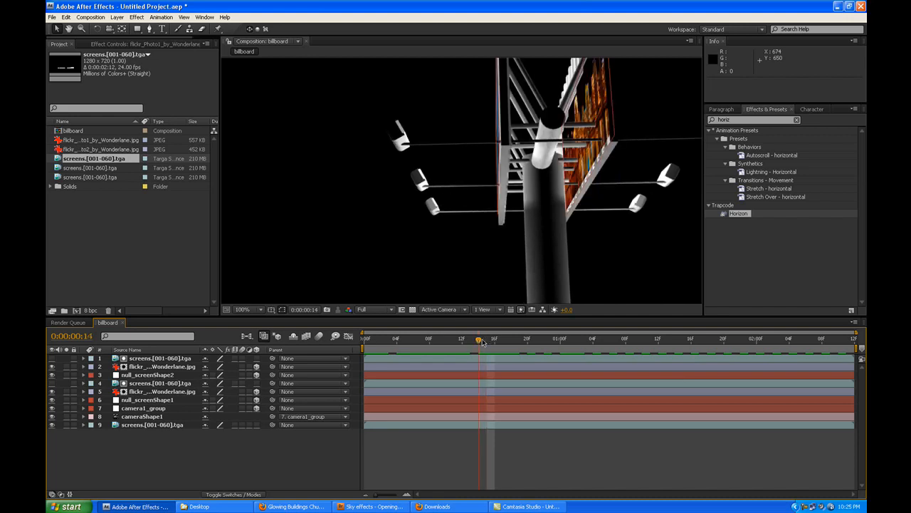
left_click(165, 376)
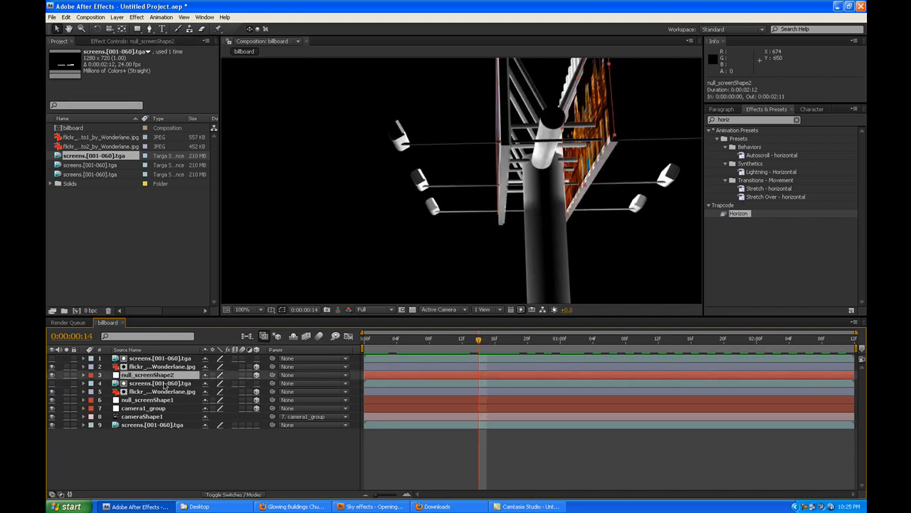
left_click(165, 384)
left_click(166, 392, "shift")
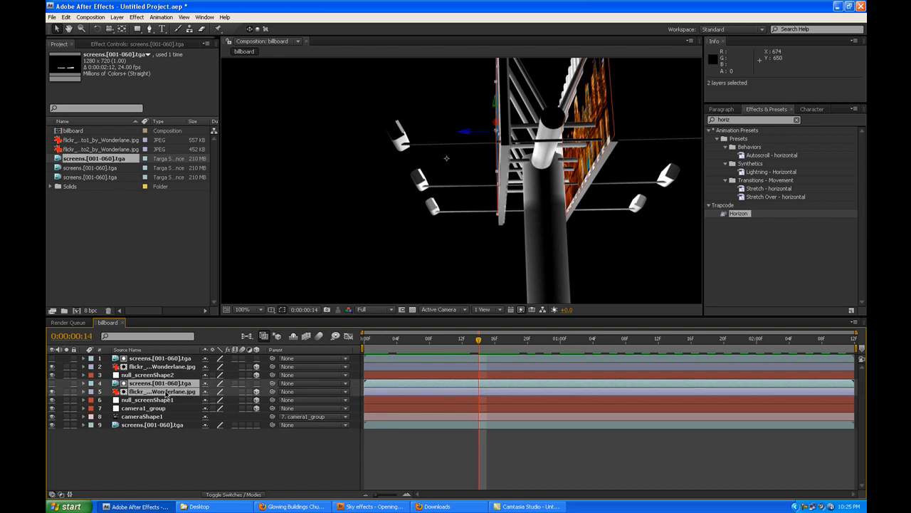
key("t")
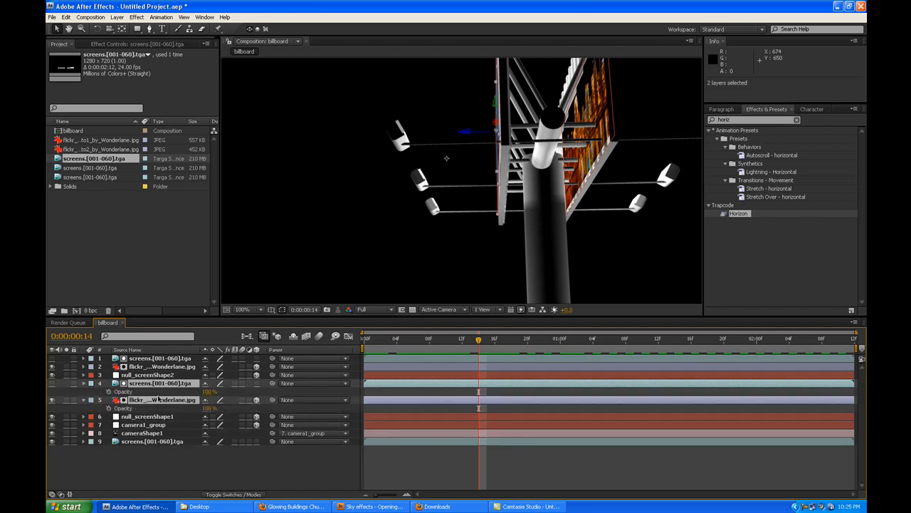
left_click(108, 391)
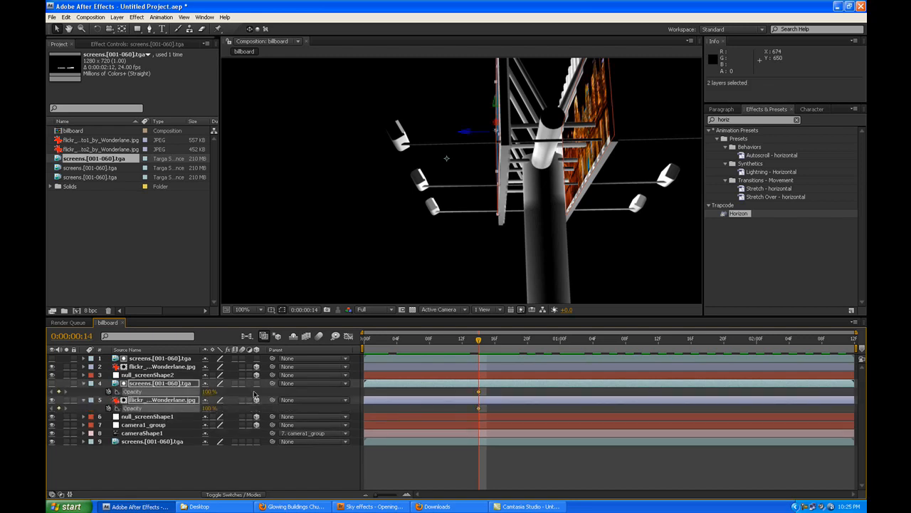
key("Page_Down")
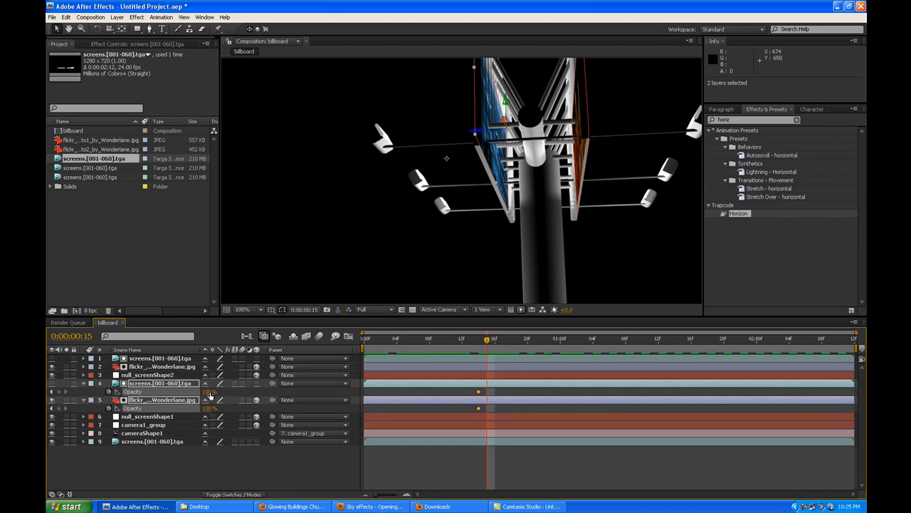
left_click_drag(208, 393, 135, 392)
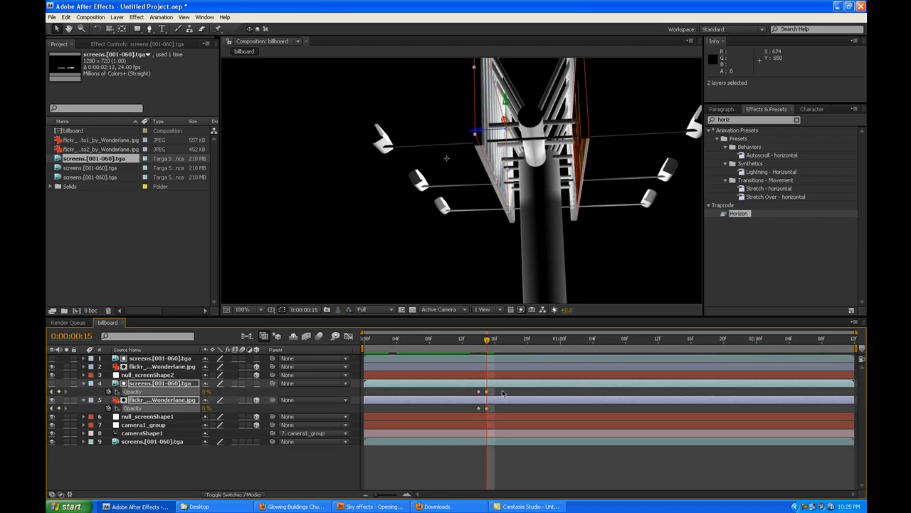
Keyframe the opacity of the flickr_Photo1 layer and its matte at 0% on 0:00:01:21 and 100% on 0:00:01:22.
left_click_drag(489, 346, 733, 360)
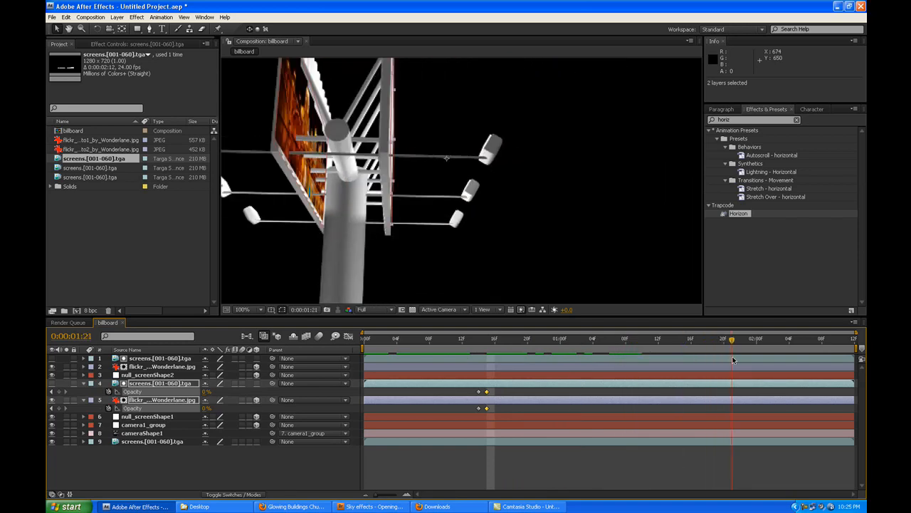
left_click(59, 391)
left_click(60, 407)
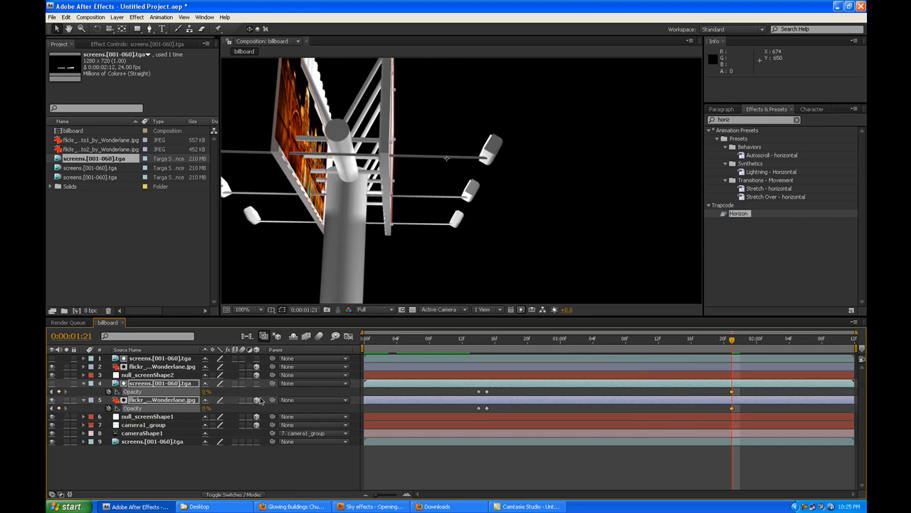
key("Page_Down")
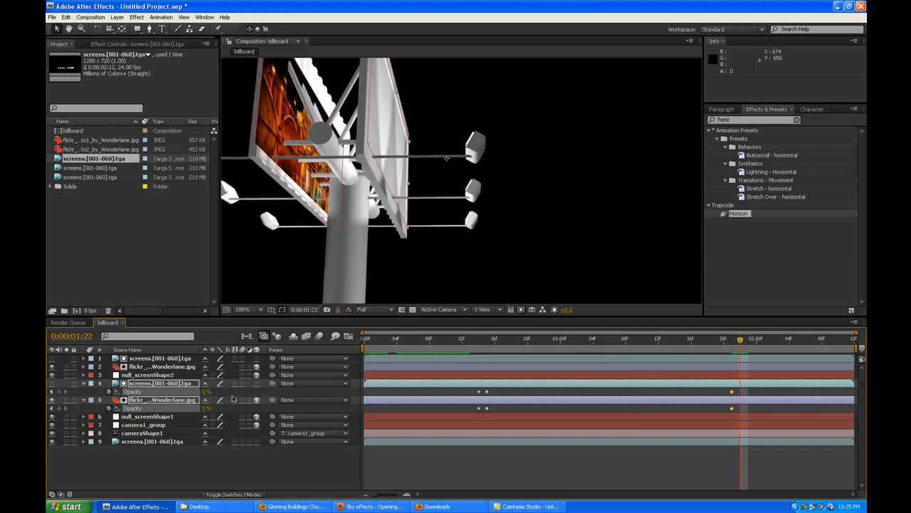
left_click_drag(206, 392, 298, 397)
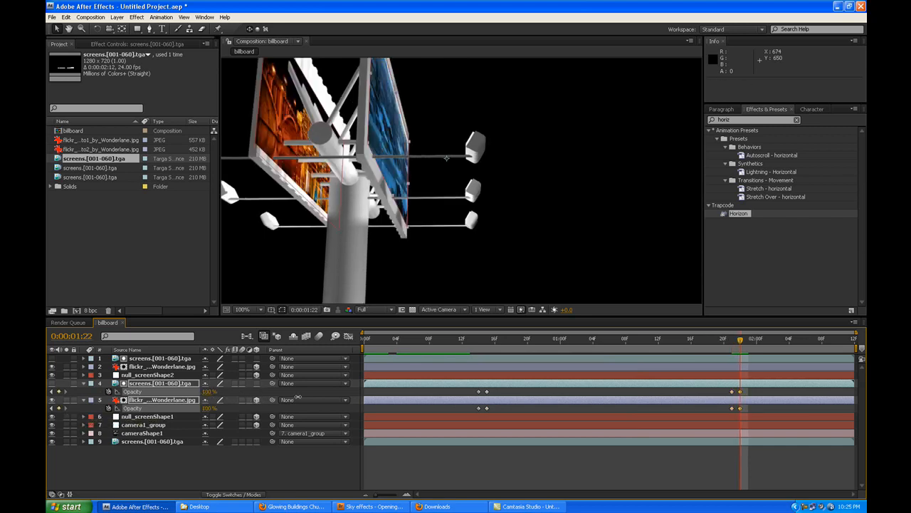
left_click(651, 464)
At the first frame, keyframe the opacity of the flickr_Photo2 layer and its matte at 0%.
left_click_drag(740, 343, 363, 352)
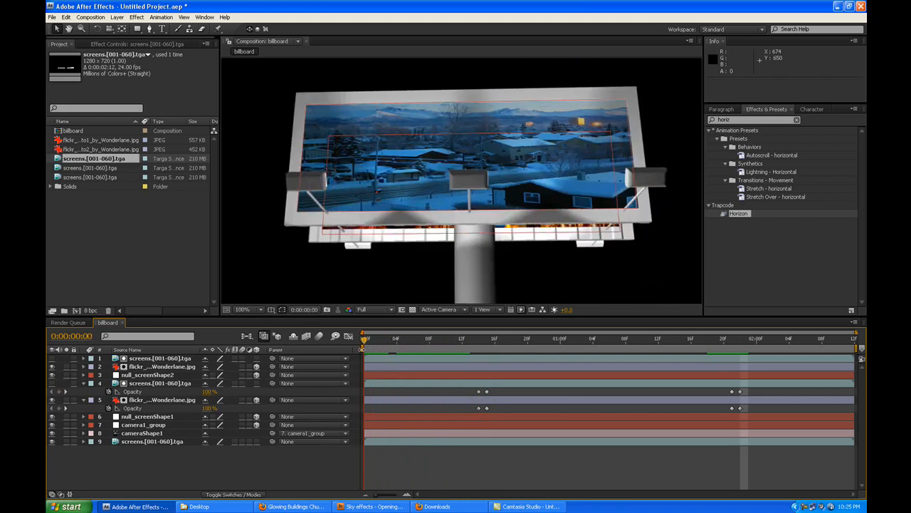
left_click(170, 358)
left_click(170, 366, "shift")
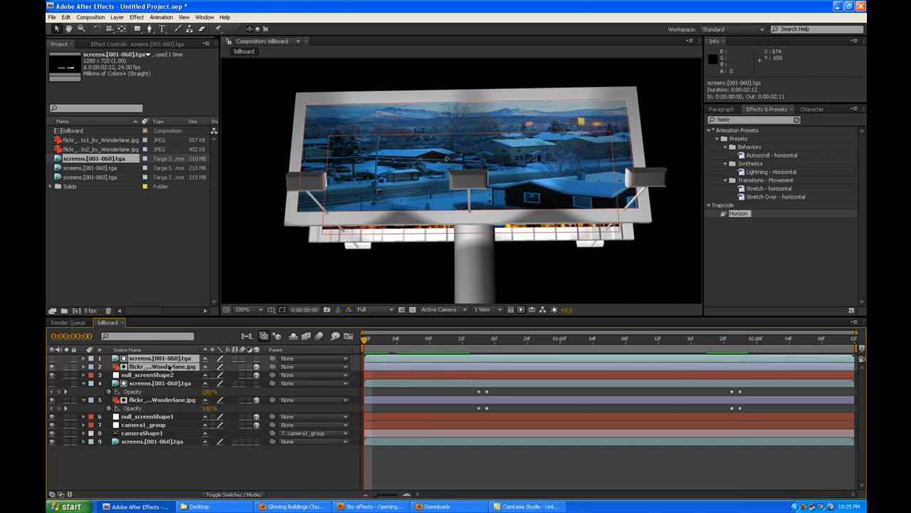
key("t")
left_click(108, 366)
left_click(108, 383)
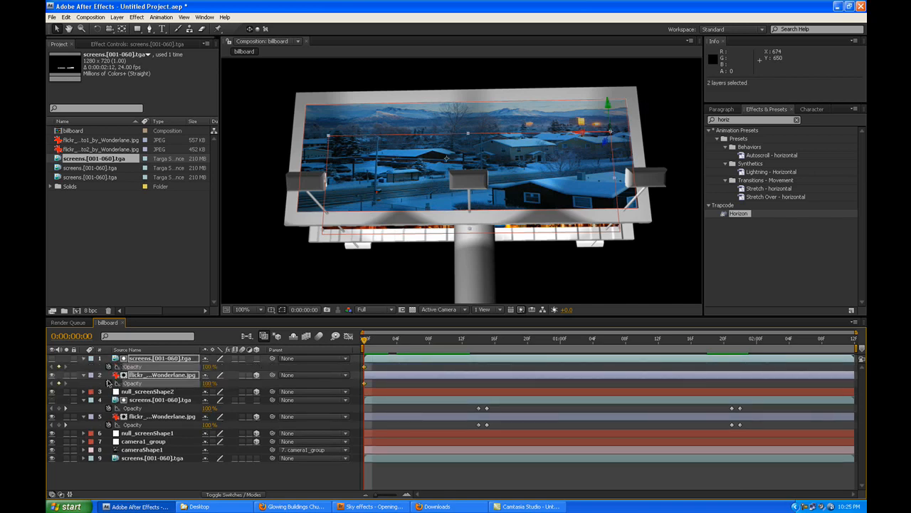
left_click(207, 367)
type("0")
key("Return")
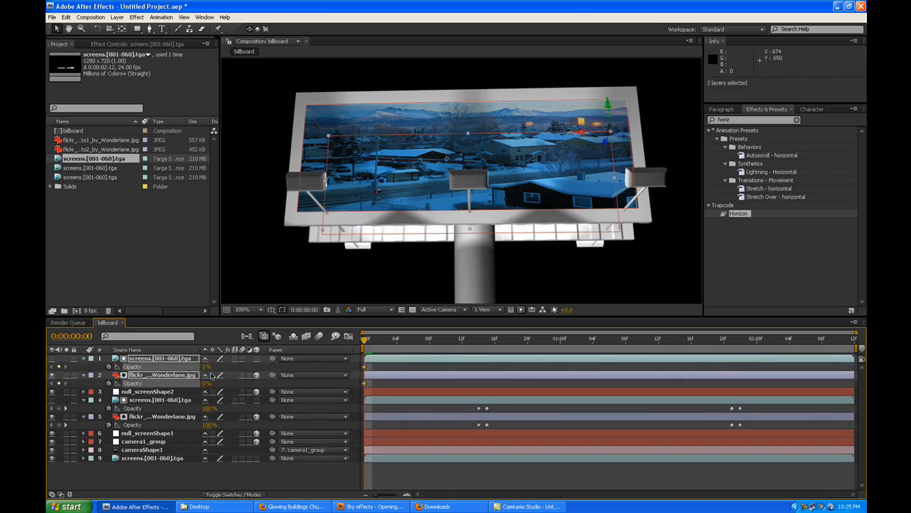
Keyframe the opacity of the flickr_Photo2 layer and its matte at 0% on 0:00:00:15 and 100% on 0:00:00:16.
left_click_drag(363, 341, 487, 344)
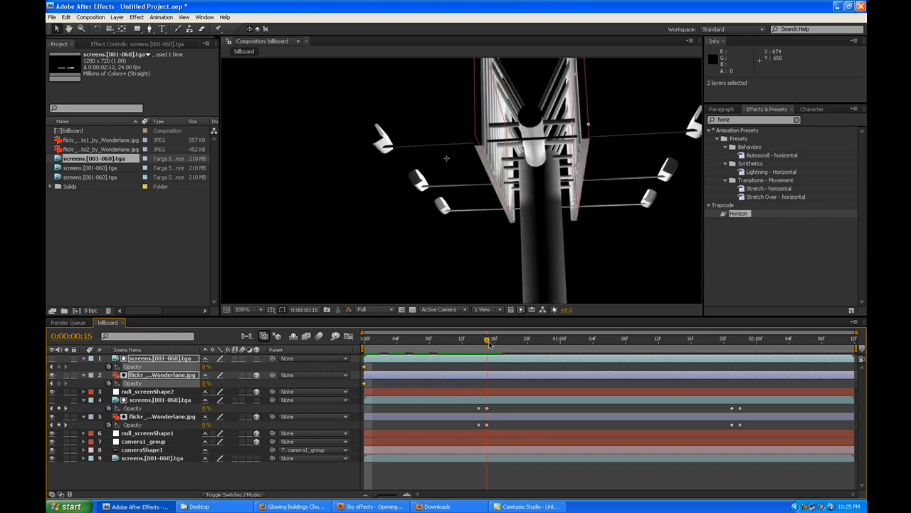
left_click(59, 367)
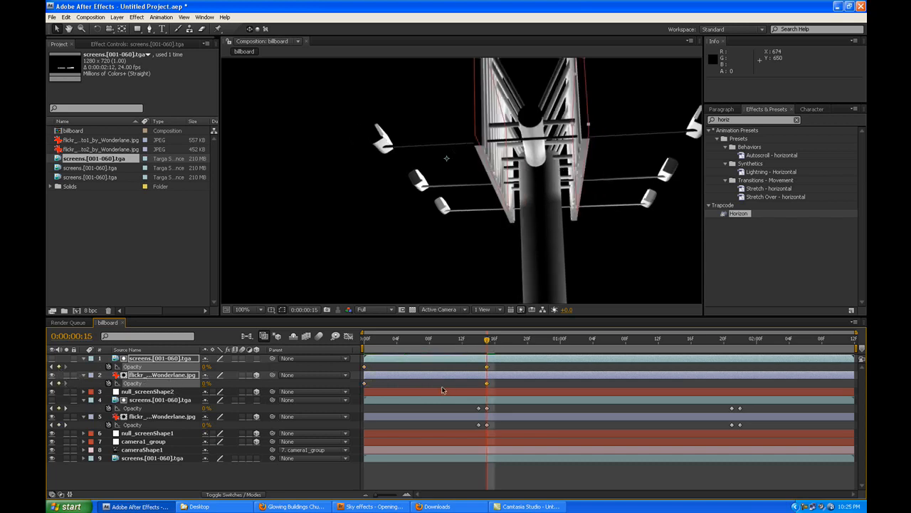
key("Page_Down")
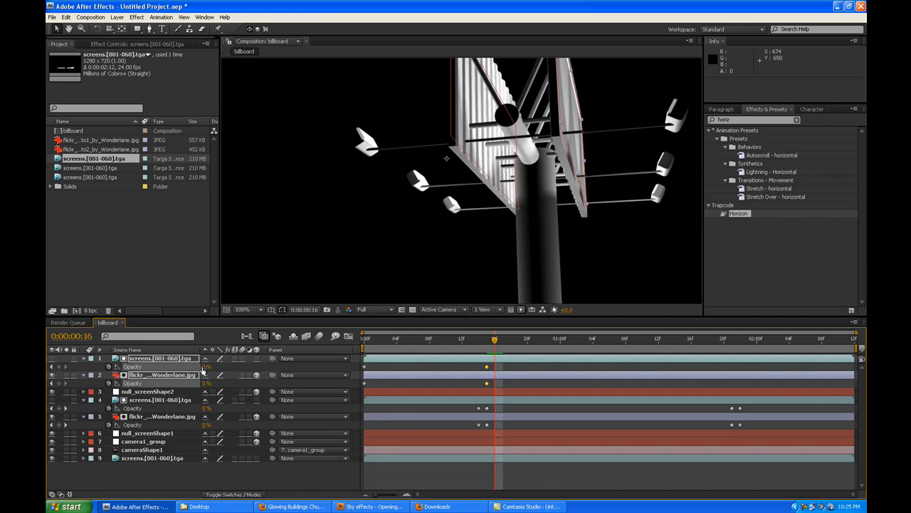
left_click_drag(206, 367, 365, 370)
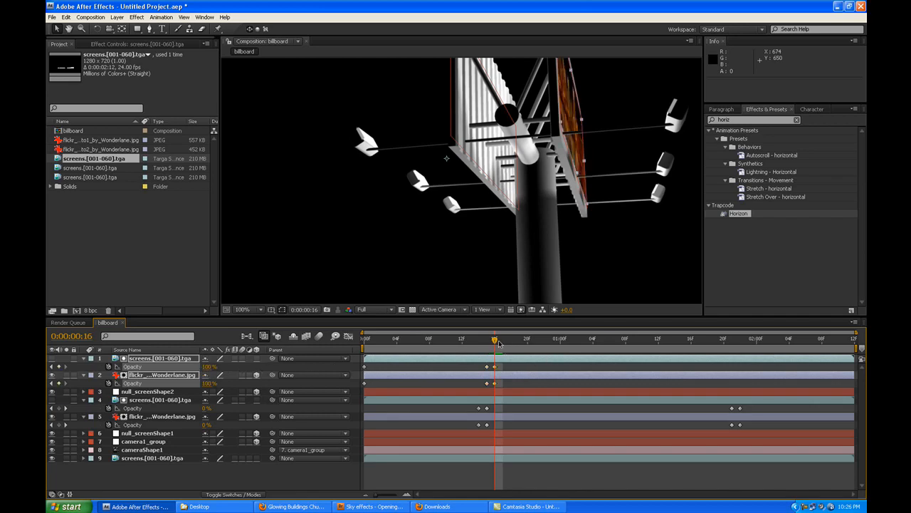
Keyframe the opacity of the flickr_Photo2 layer and its matte at 100% on 0:00:01:19 and 0% on 0:00:01:20.
left_click_drag(498, 344, 729, 367)
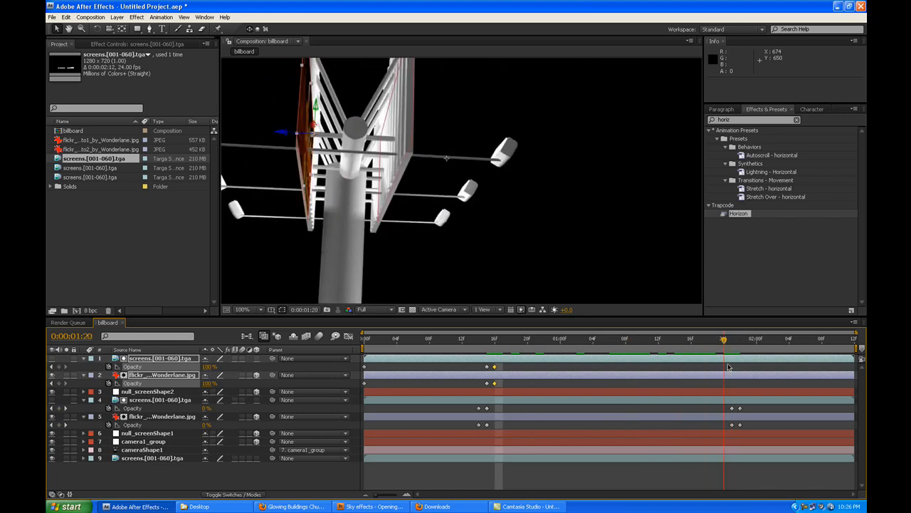
left_click_drag(722, 367, 718, 367)
left_click(59, 367)
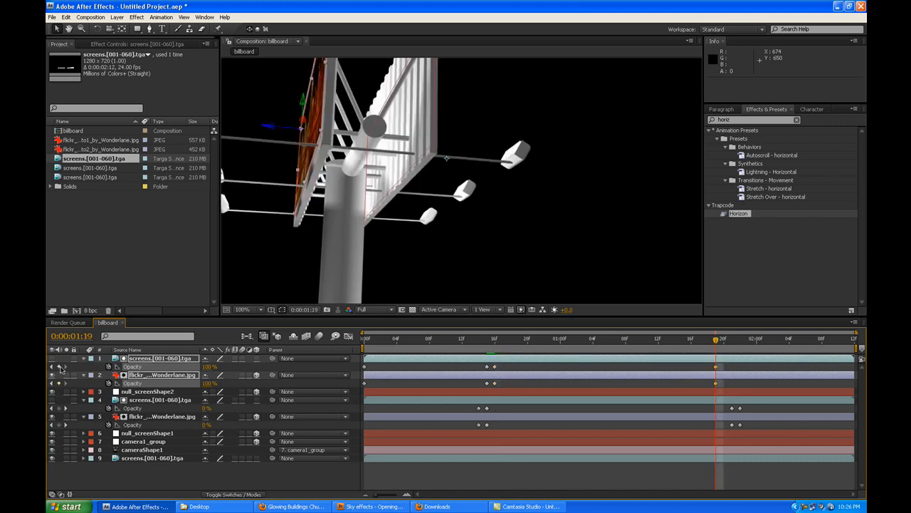
key("Page_Down")
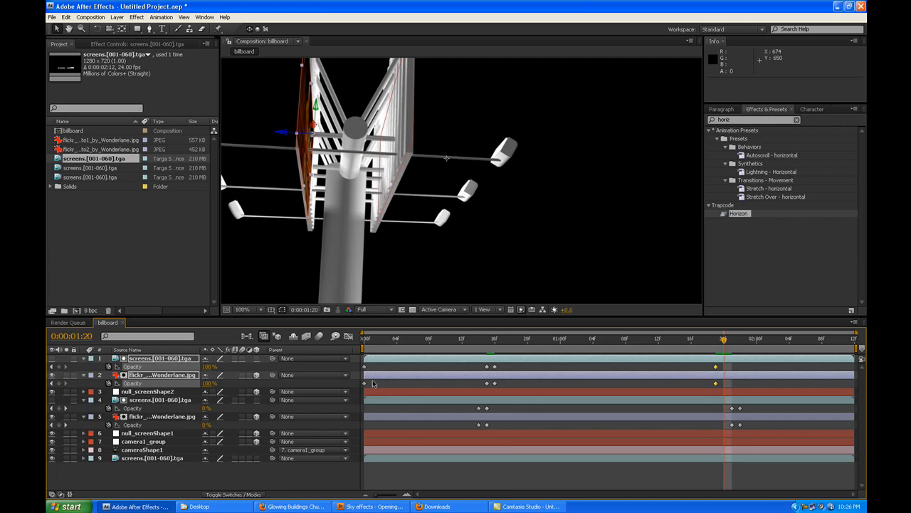
left_click_drag(205, 368, 110, 371)
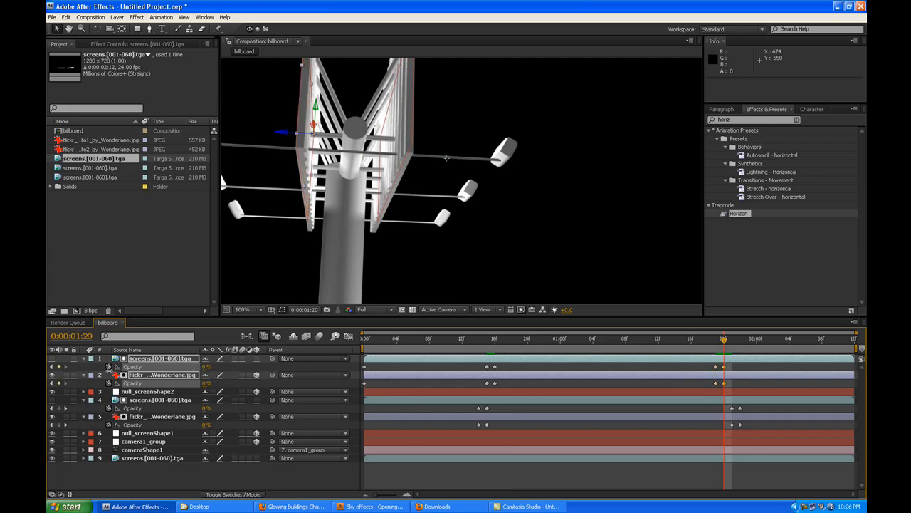
Return to the first frame and preview the whole billboard animation with both opacity-keyed photos.
left_click(607, 486)
left_click_drag(731, 349, 363, 357)
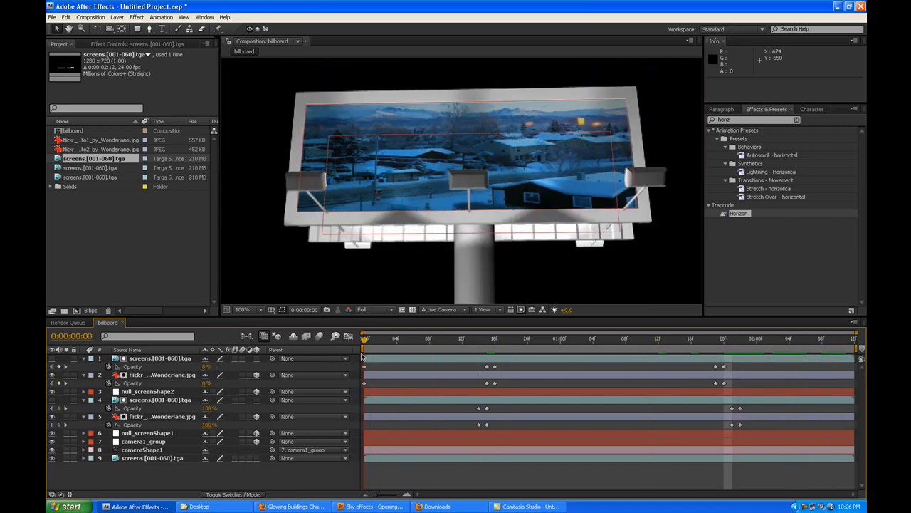
scroll(450, 233, "down", 2)
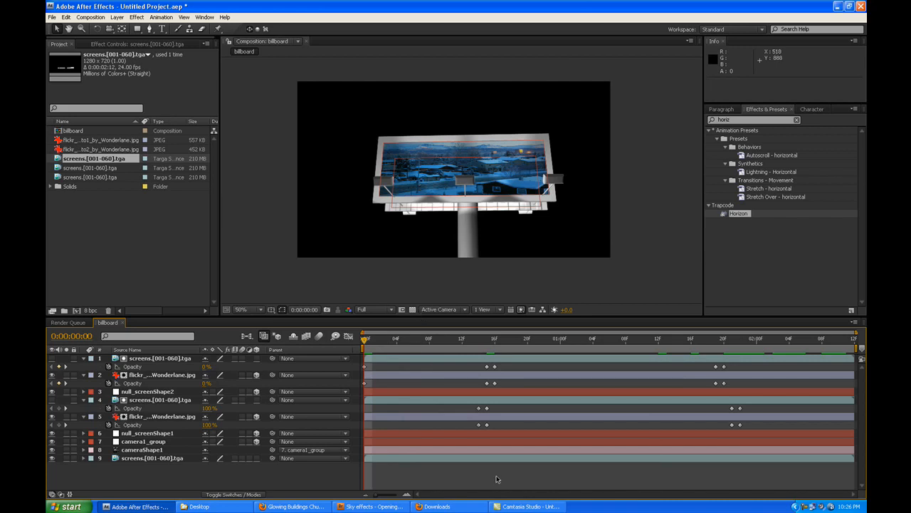
key("KP_0")
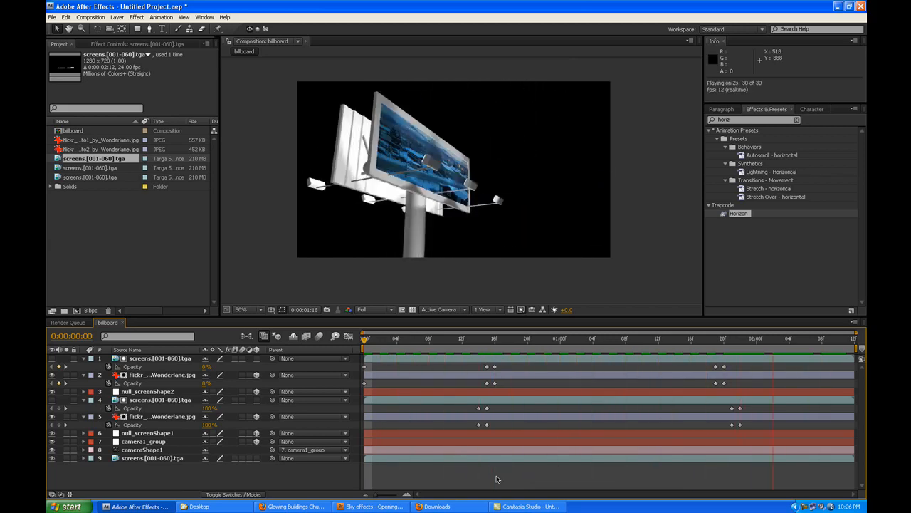
key("space")
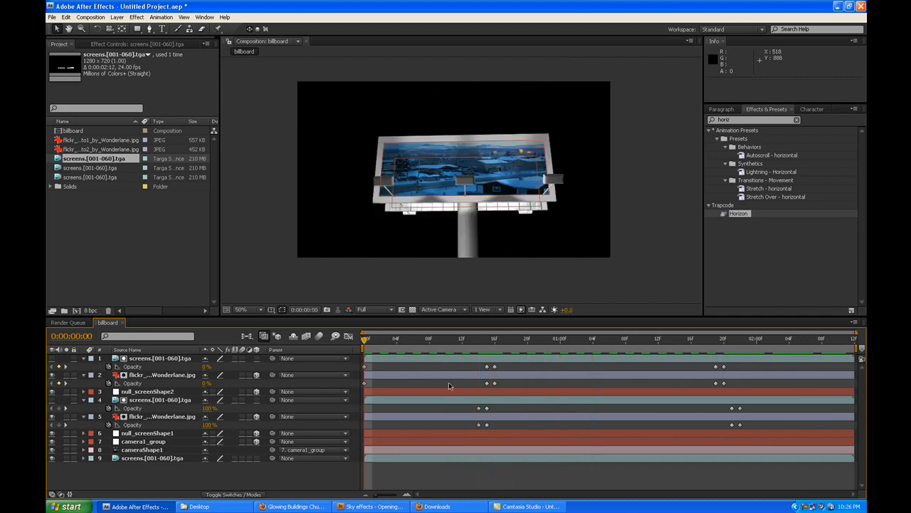
Scrub from the first frame to 0:00:00:06 and back to check the photo on the front screen.
left_click_drag(365, 341, 414, 341)
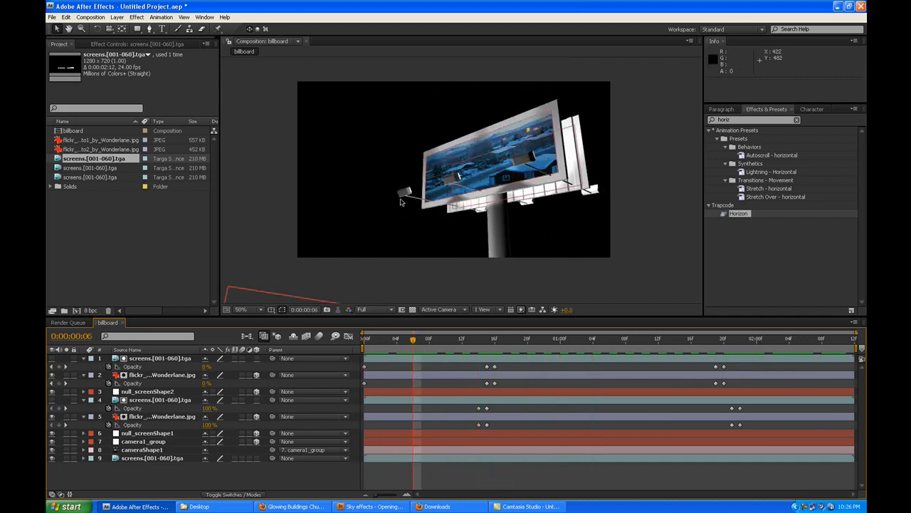
scroll(466, 220, "up", 1)
scroll(478, 221, "down", 1)
left_click_drag(416, 343, 365, 340)
key("period")
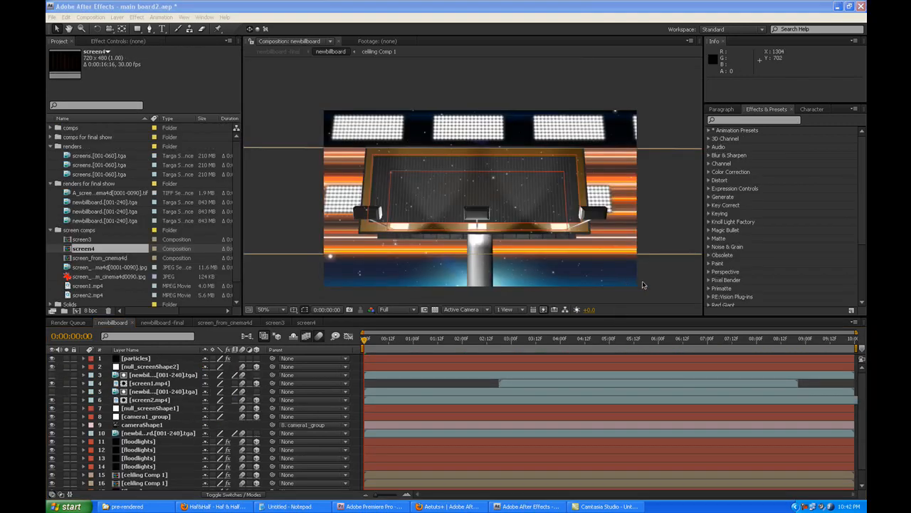
At 0:00:00:16 in the newbillboard composition of main board2.aep, examine the screen1.mp4 and screen2.mp4 layers and their newbillboard mattes.
left_click(643, 285)
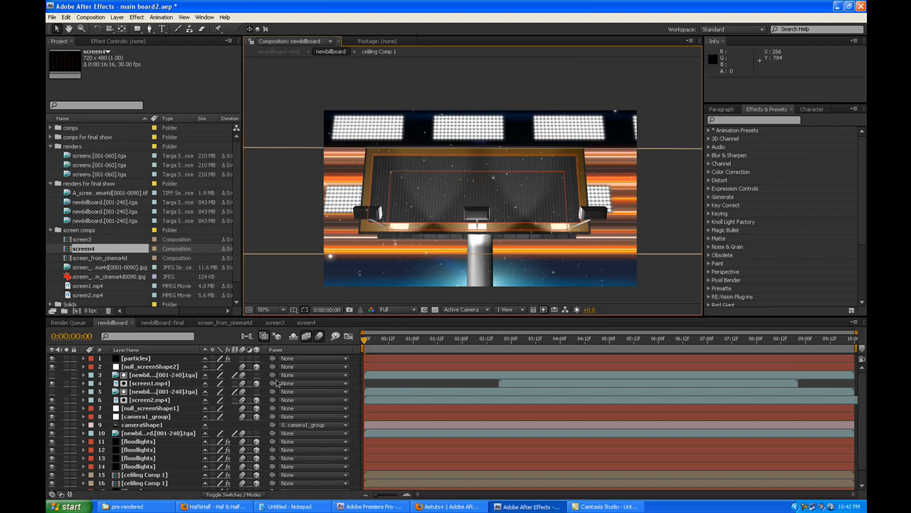
key("KP_0")
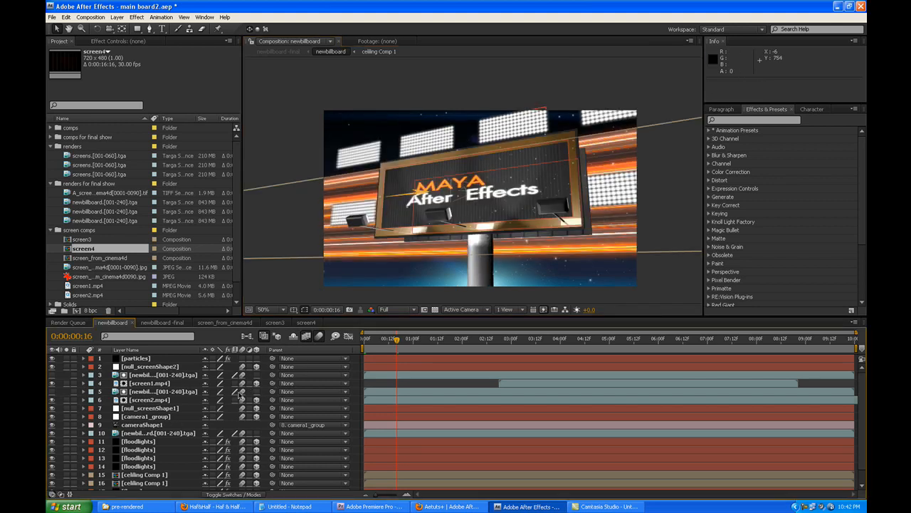
left_click(158, 377)
left_click(164, 385)
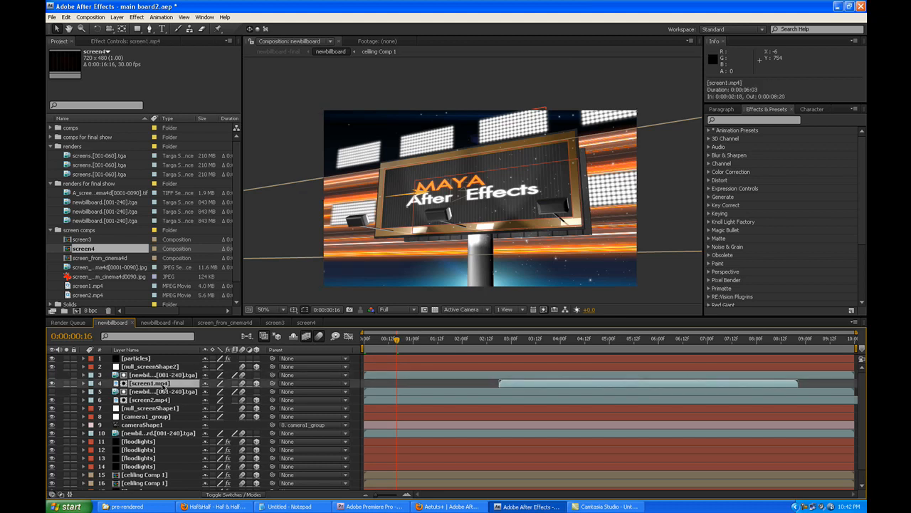
left_click(168, 399)
left_click(169, 393)
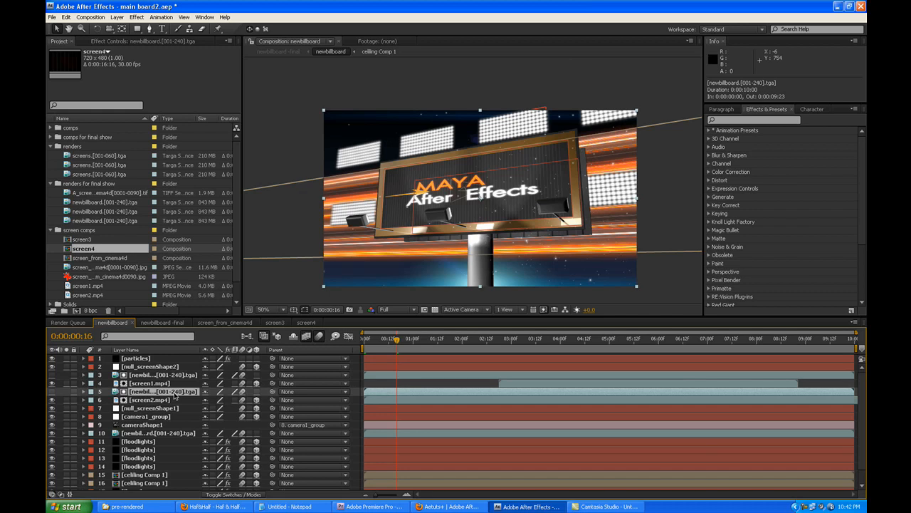
Examine the particles, floodlights, ceiling Comp 1 and flares layers that dress the newbillboard scene.
left_click(172, 361)
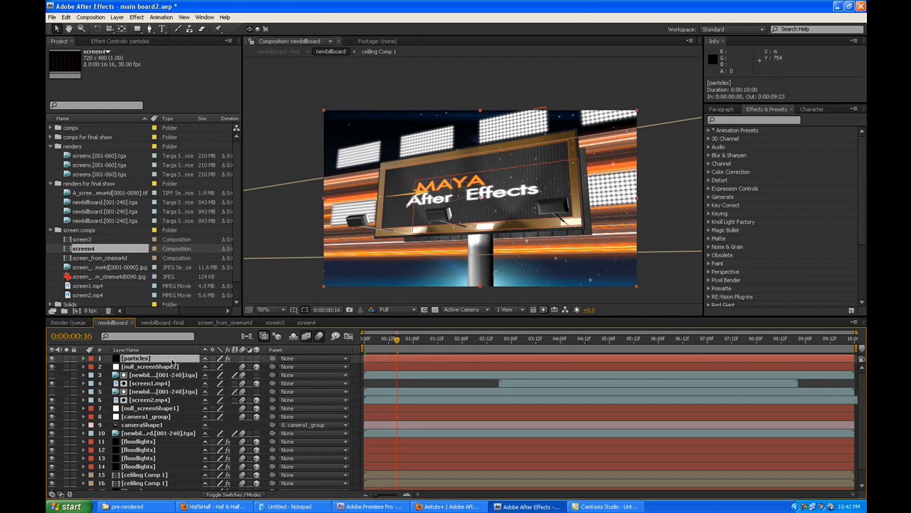
left_click(169, 442)
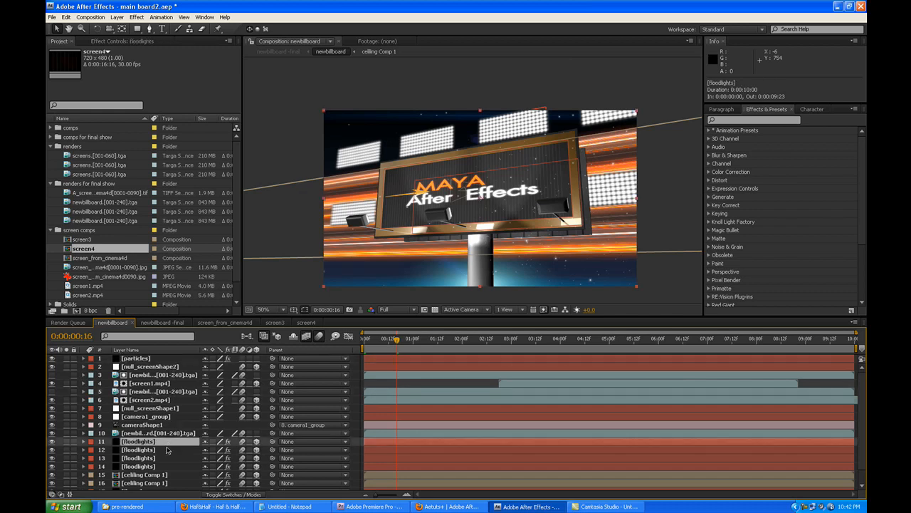
left_click(168, 450)
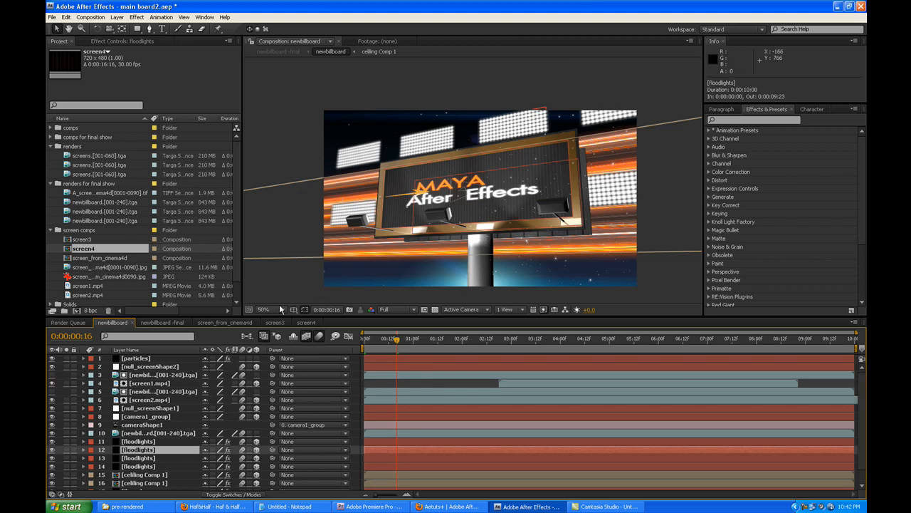
left_click(147, 475)
scroll(196, 431, "down", 1)
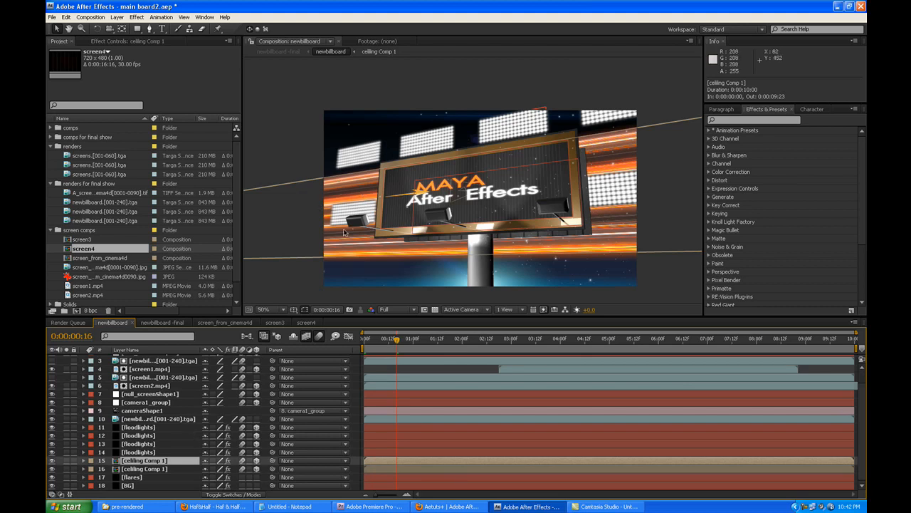
left_click(169, 476)
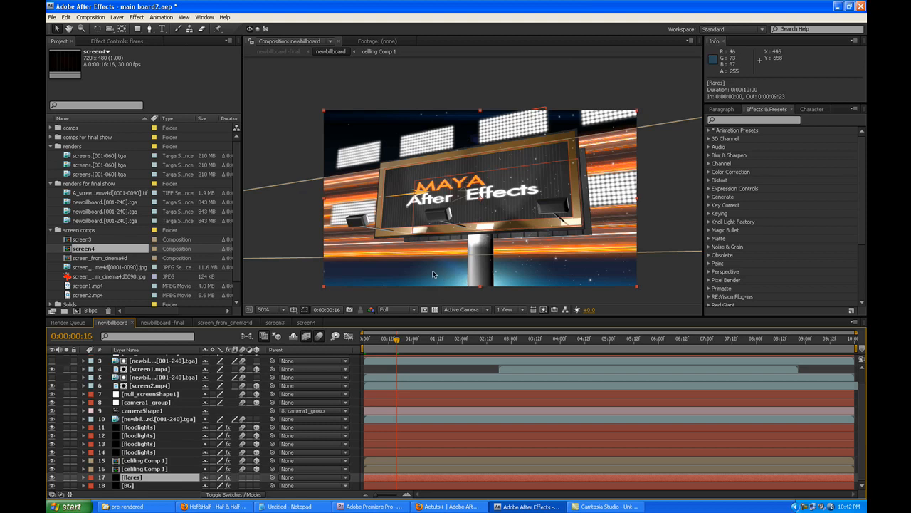
Review the screen content by playing the screen_from_cinema4d and screen4 compositions and viewing screen3.
left_click(243, 323)
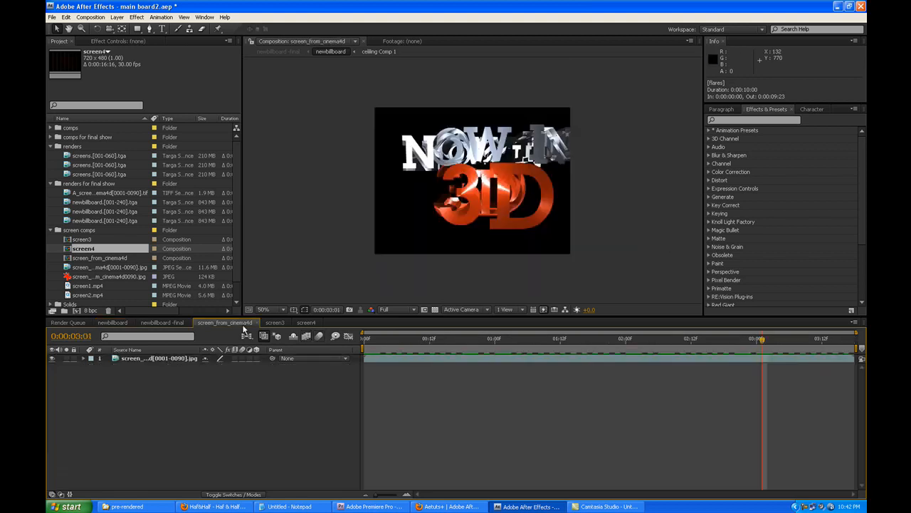
key("KP_0")
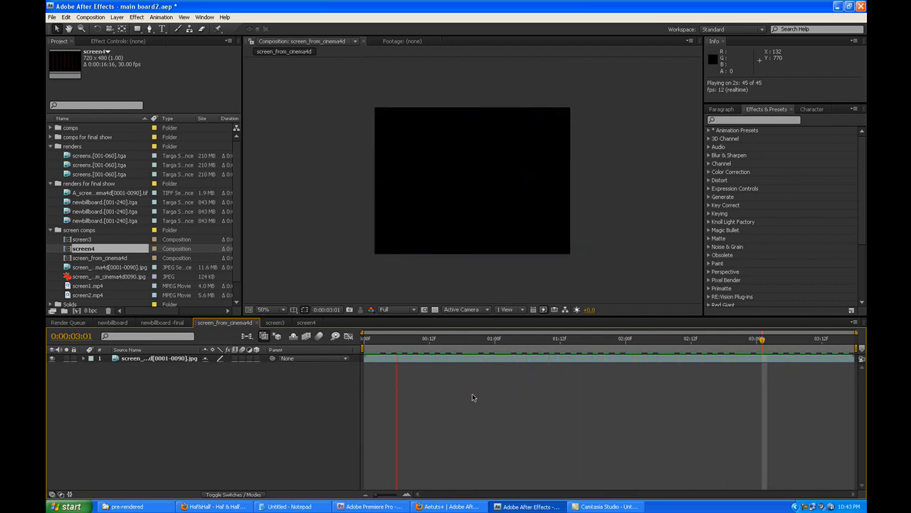
left_click(283, 324)
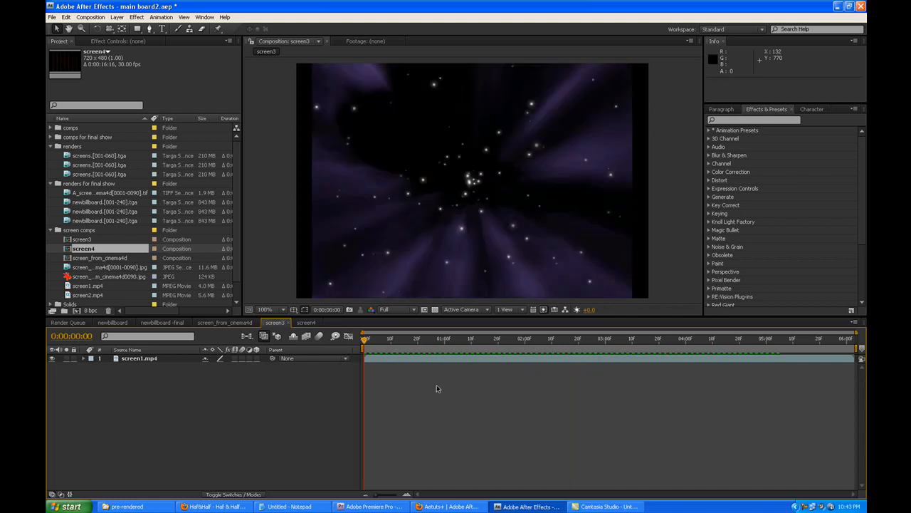
left_click(307, 323)
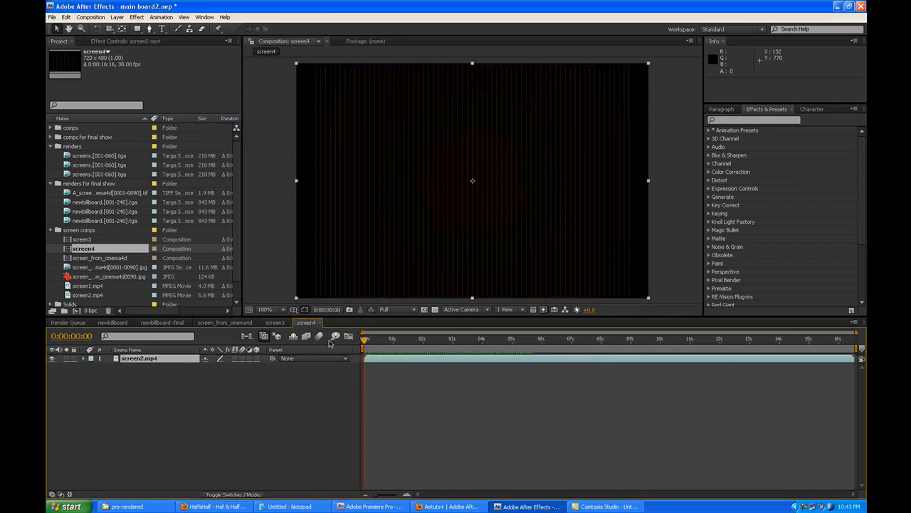
key("KP_0")
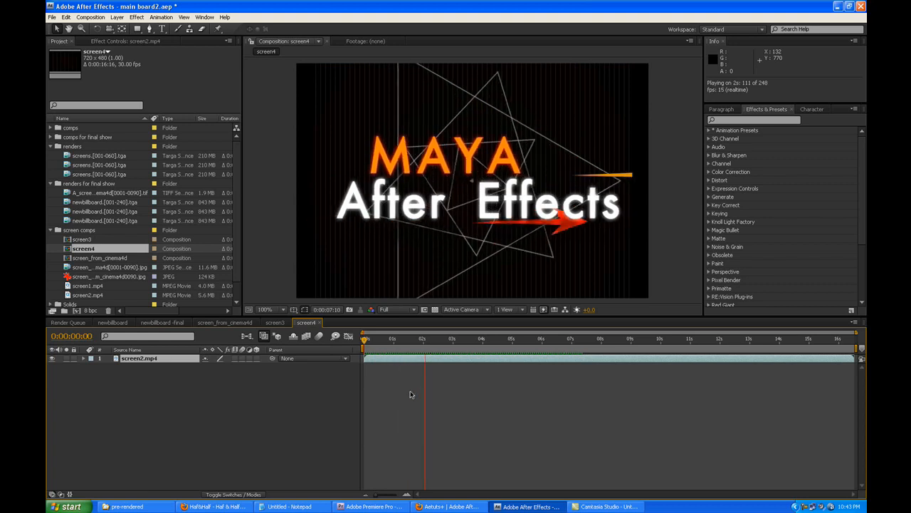
key("space")
Look at the time-remapped newbillboard-final composition and return to the newbillboard composition.
left_click(275, 322)
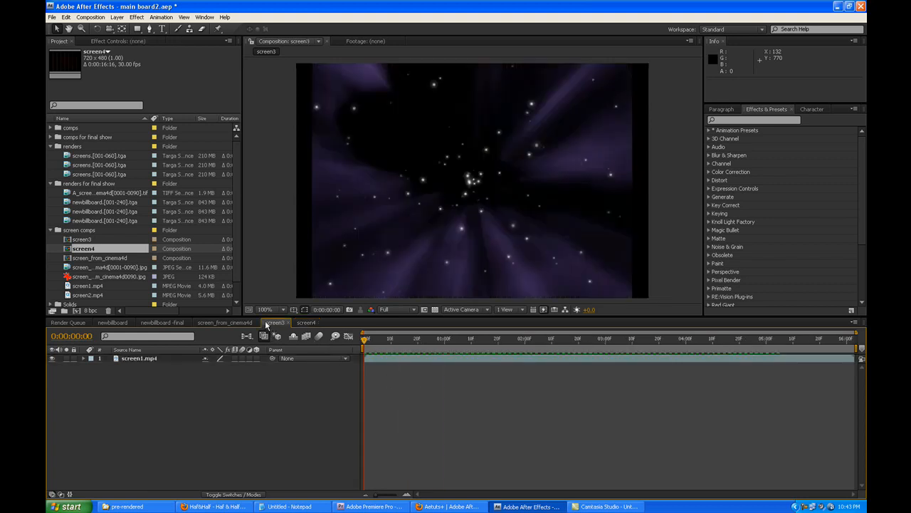
left_click(229, 322)
left_click(179, 324)
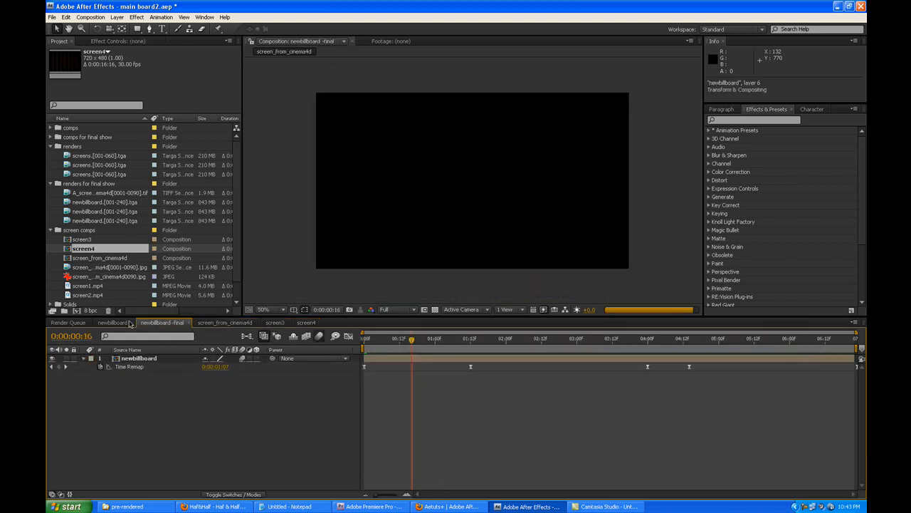
left_click(115, 322)
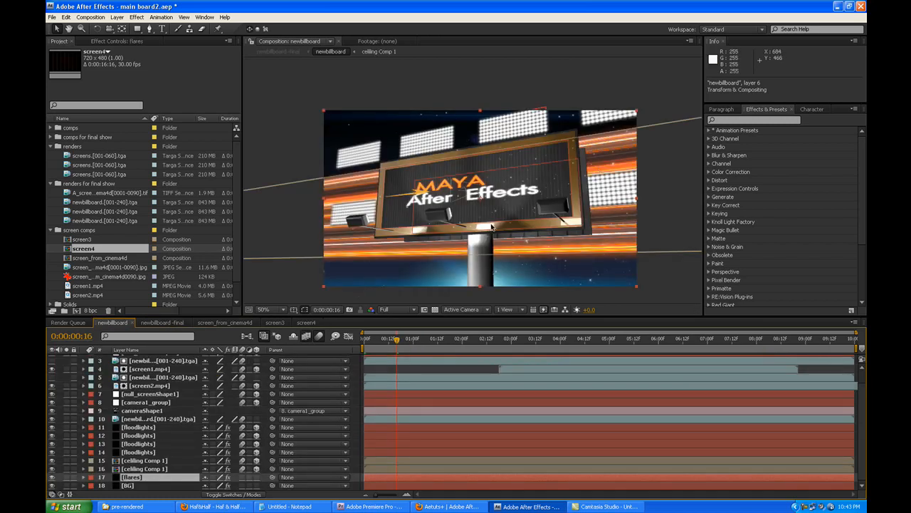